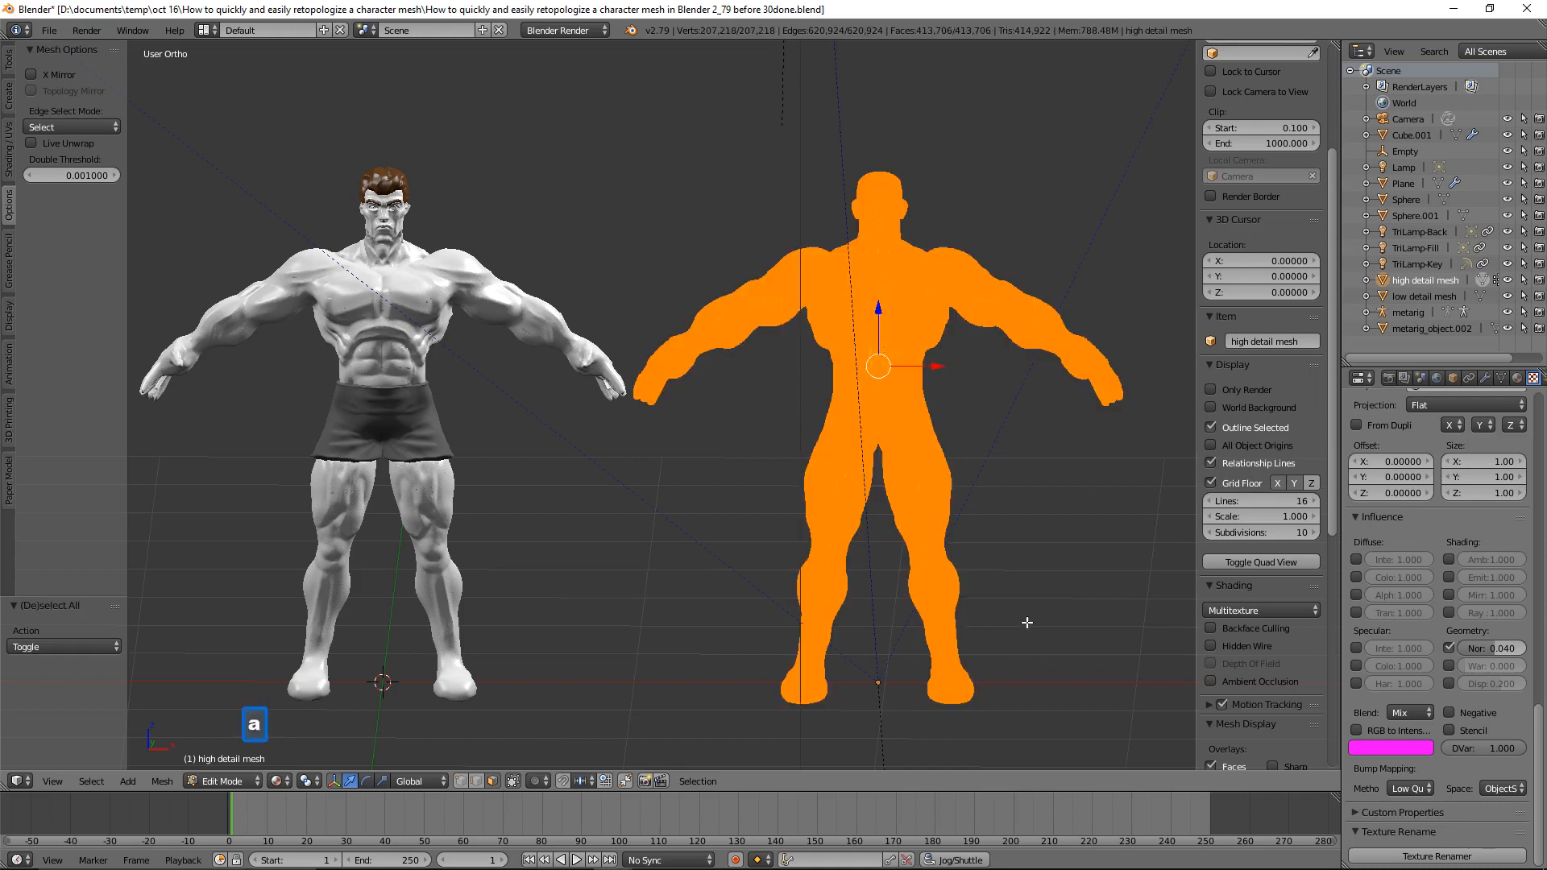
Examine the low detail mesh's topology in Edit Mode after leaving the high detail mesh, and return to Object Mode.
click(249, 781)
click(251, 762)
right_click(462, 578)
click(257, 780)
click(226, 744)
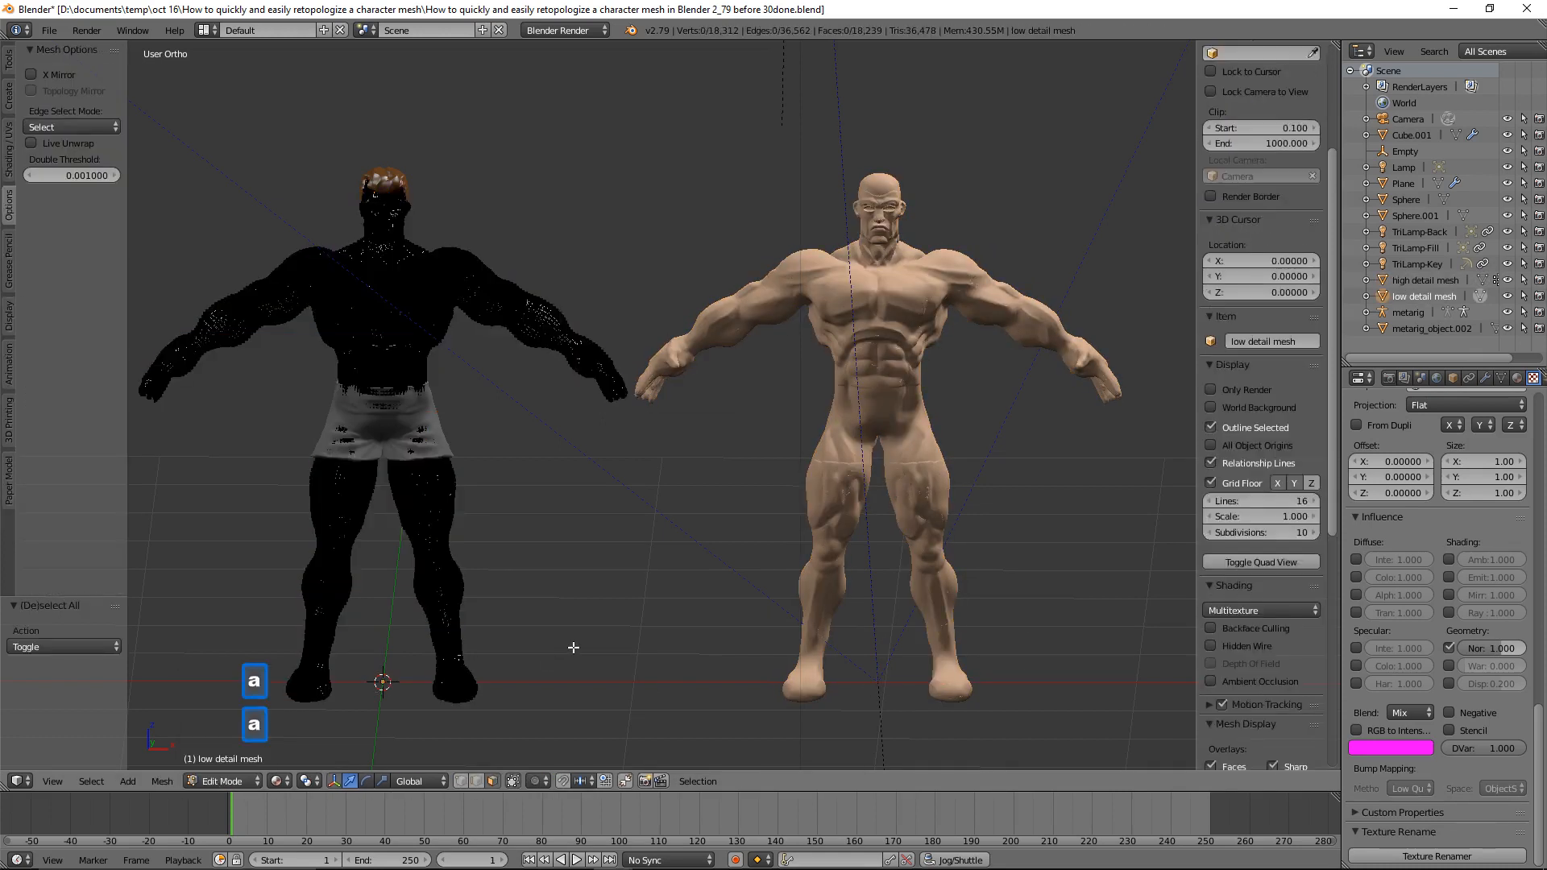
click(241, 781)
click(252, 762)
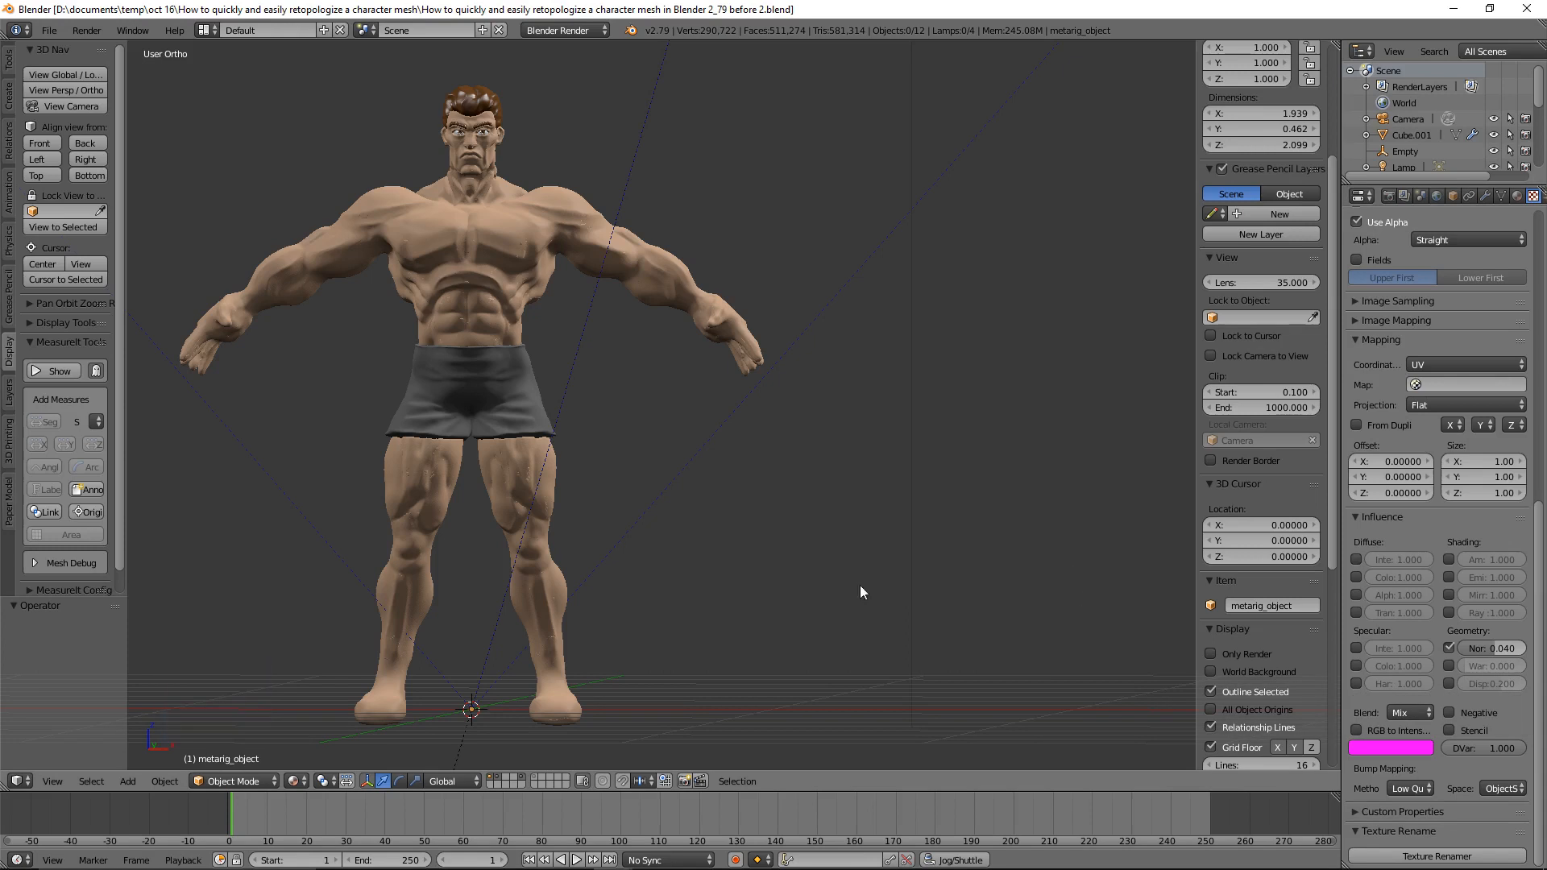
Check the mouse selection setting in the User Preferences input options and close the preferences.
click(50, 33)
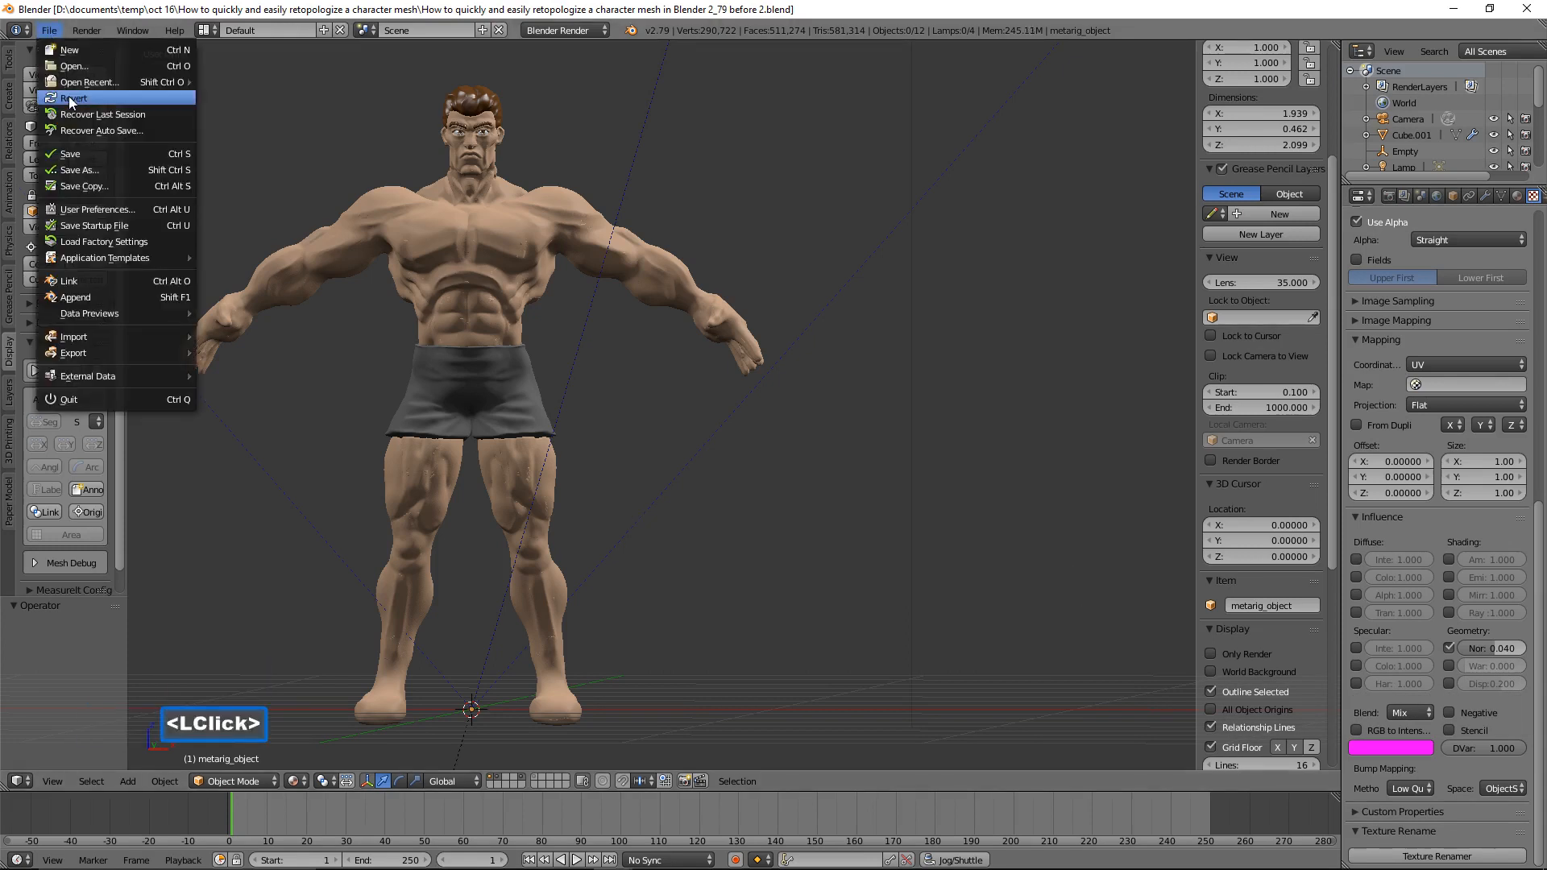
click(74, 208)
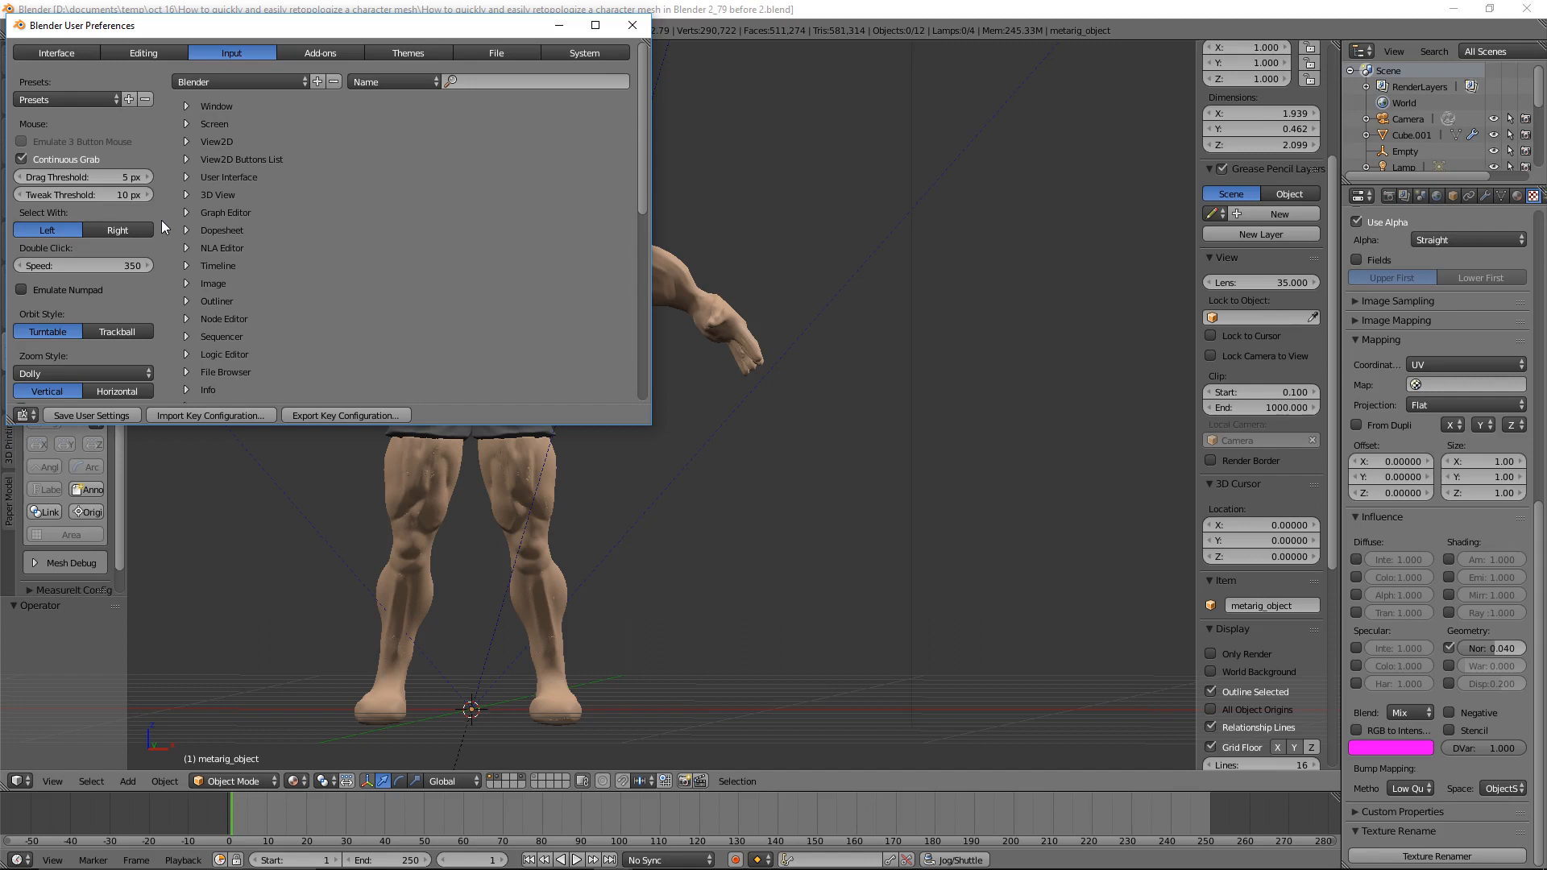
click(632, 25)
click(1168, 30)
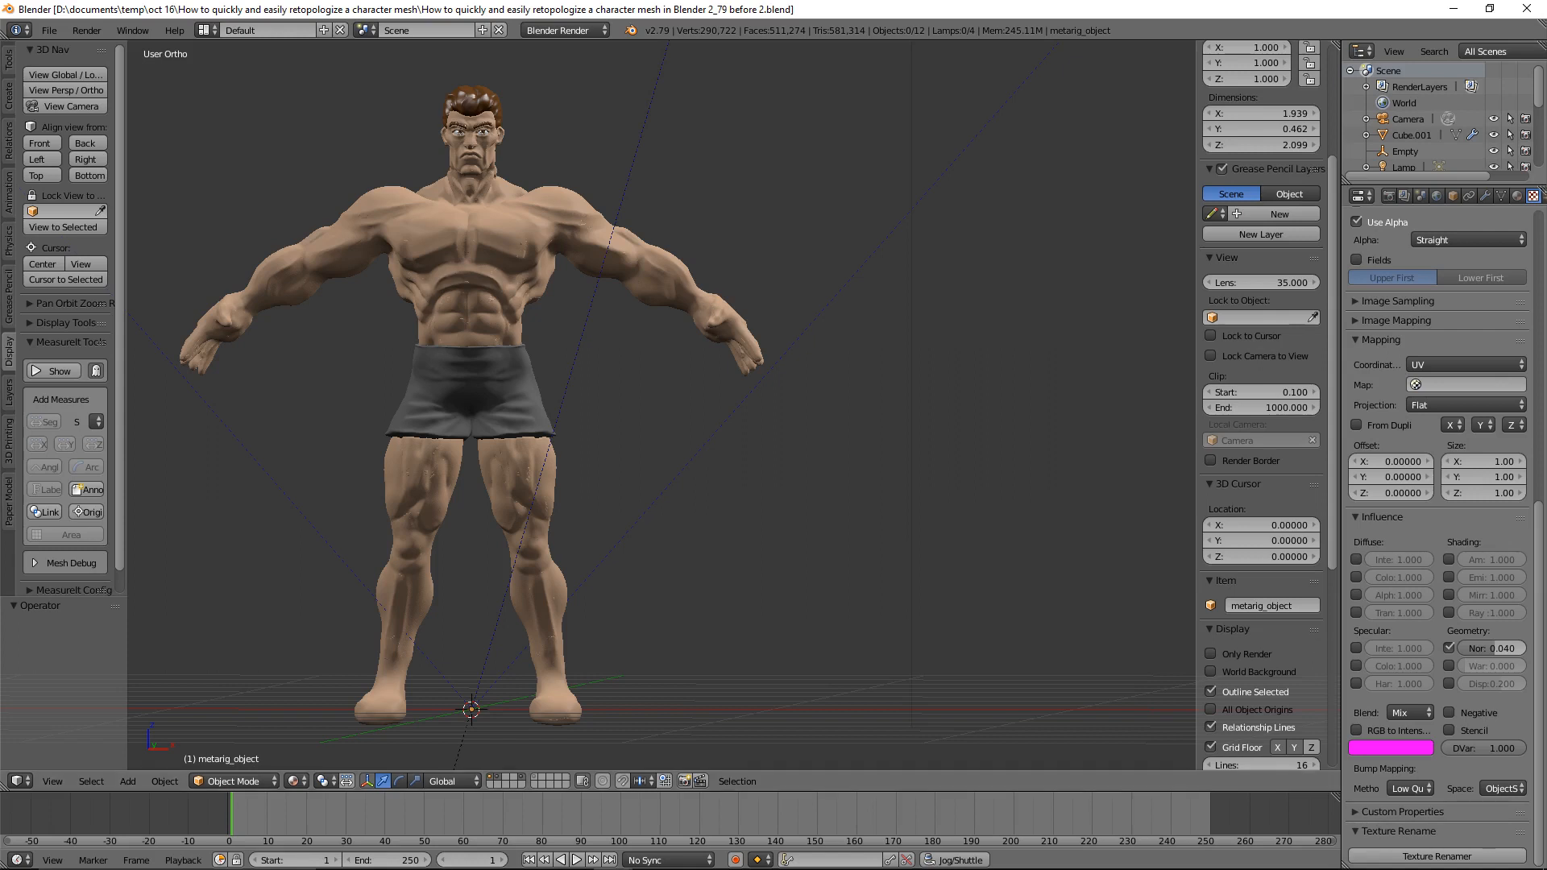
Select the character's body mesh, deselect all its vertices in Edit Mode to inspect the density, and return to Object Mode.
double_click(1033, 538)
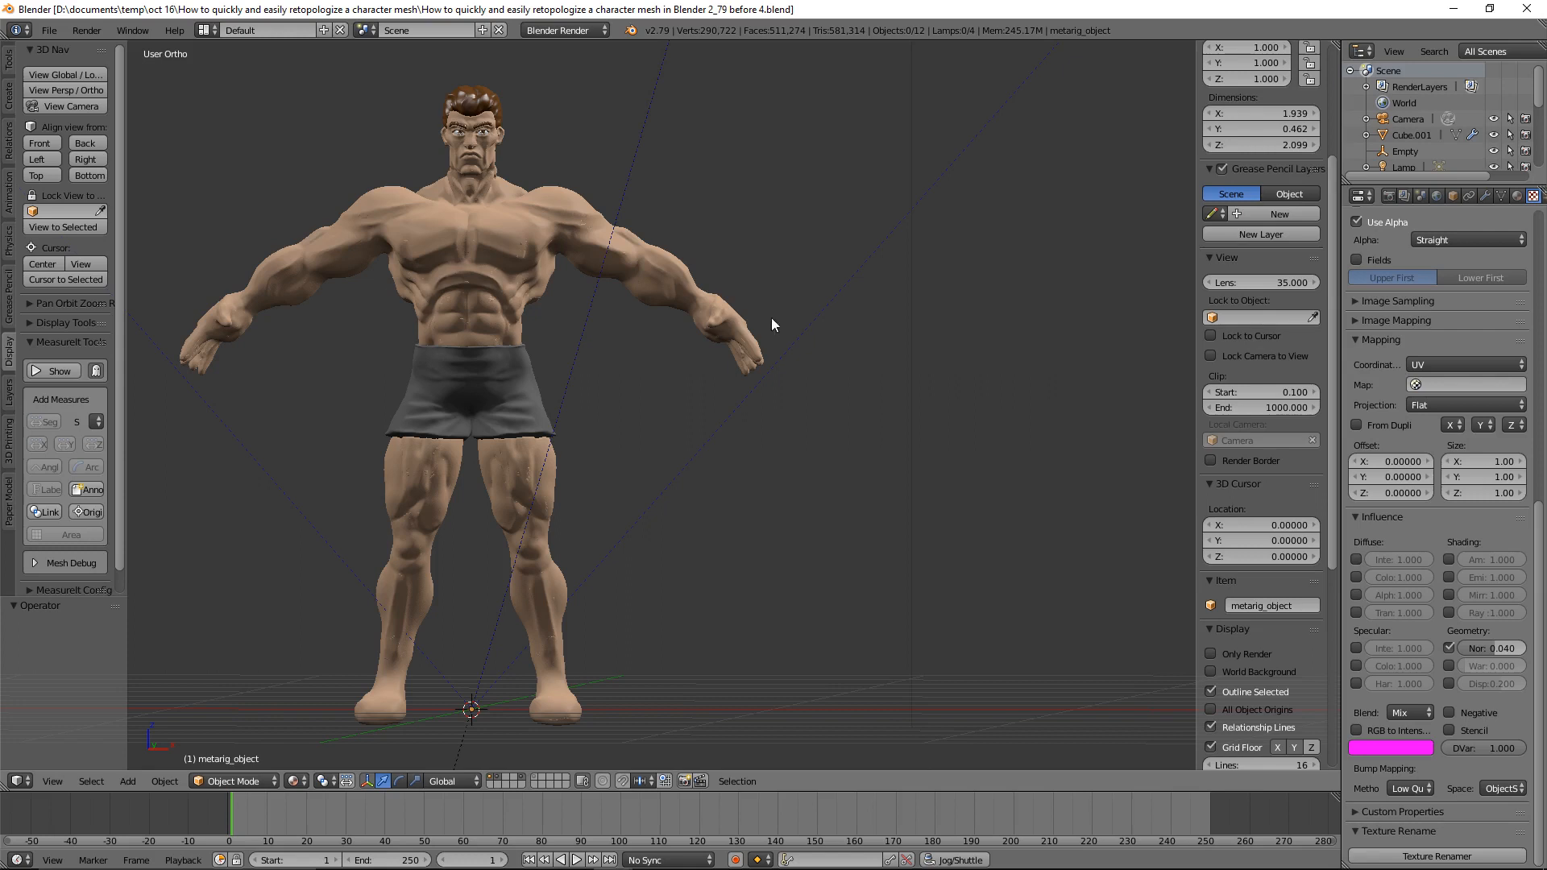
click(666, 259)
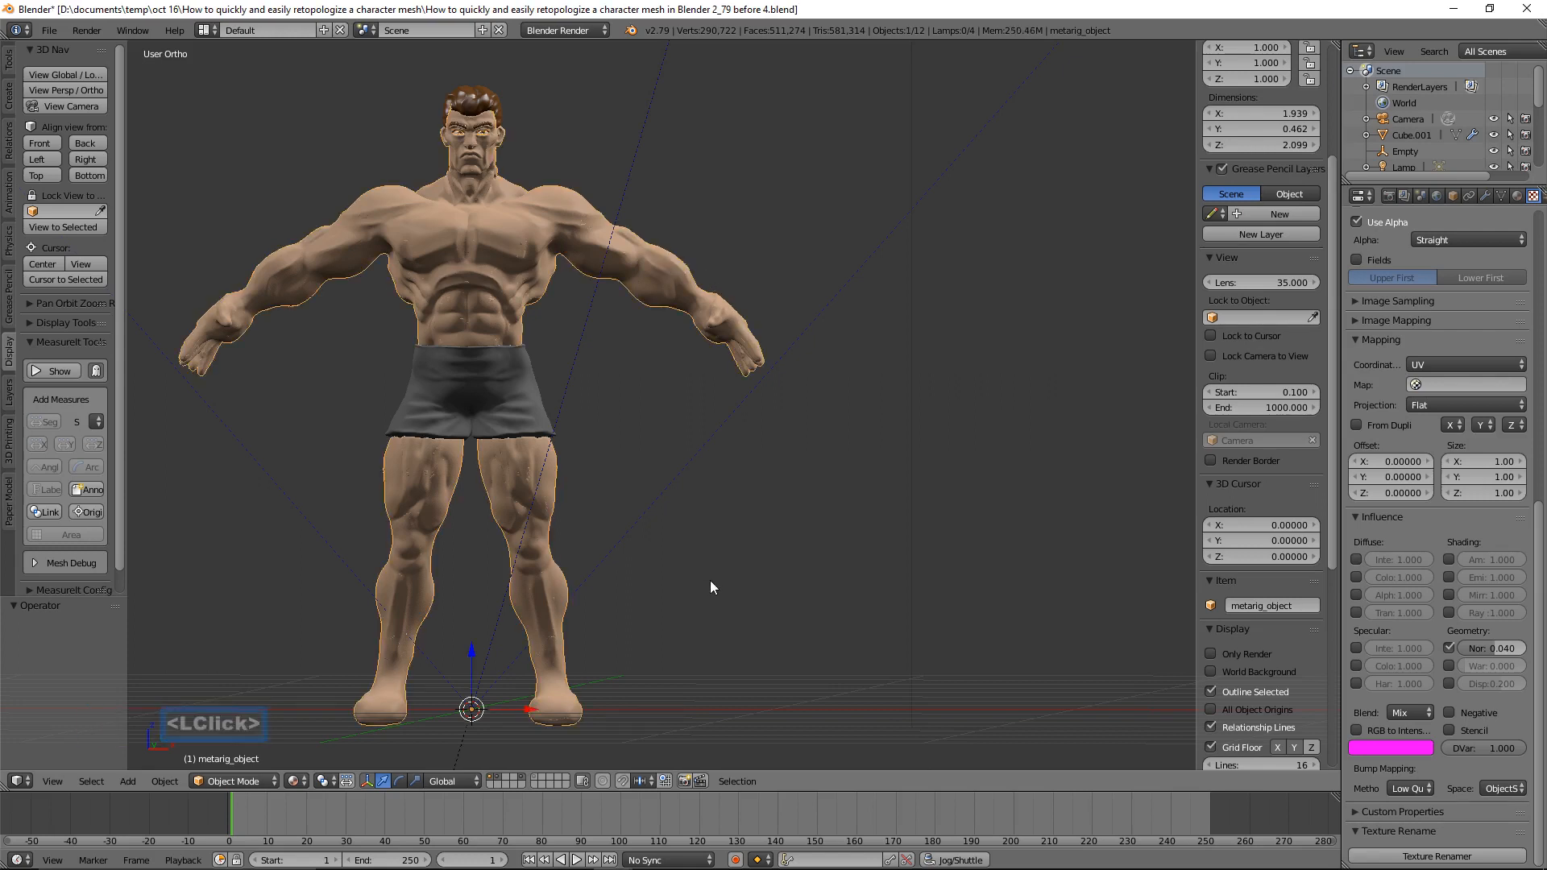
click(271, 784)
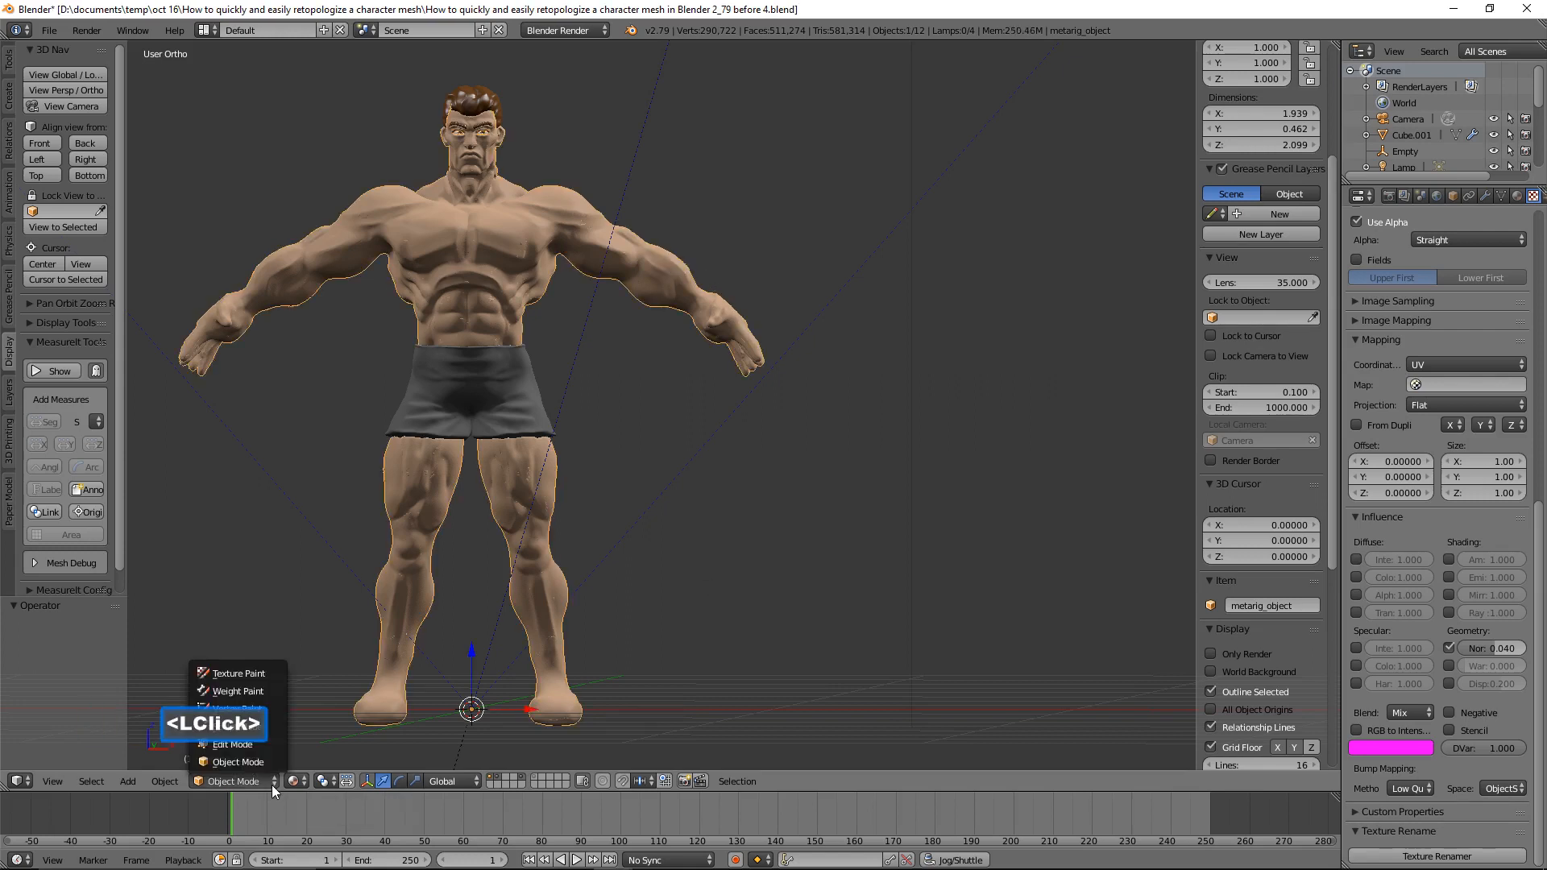
click(278, 746)
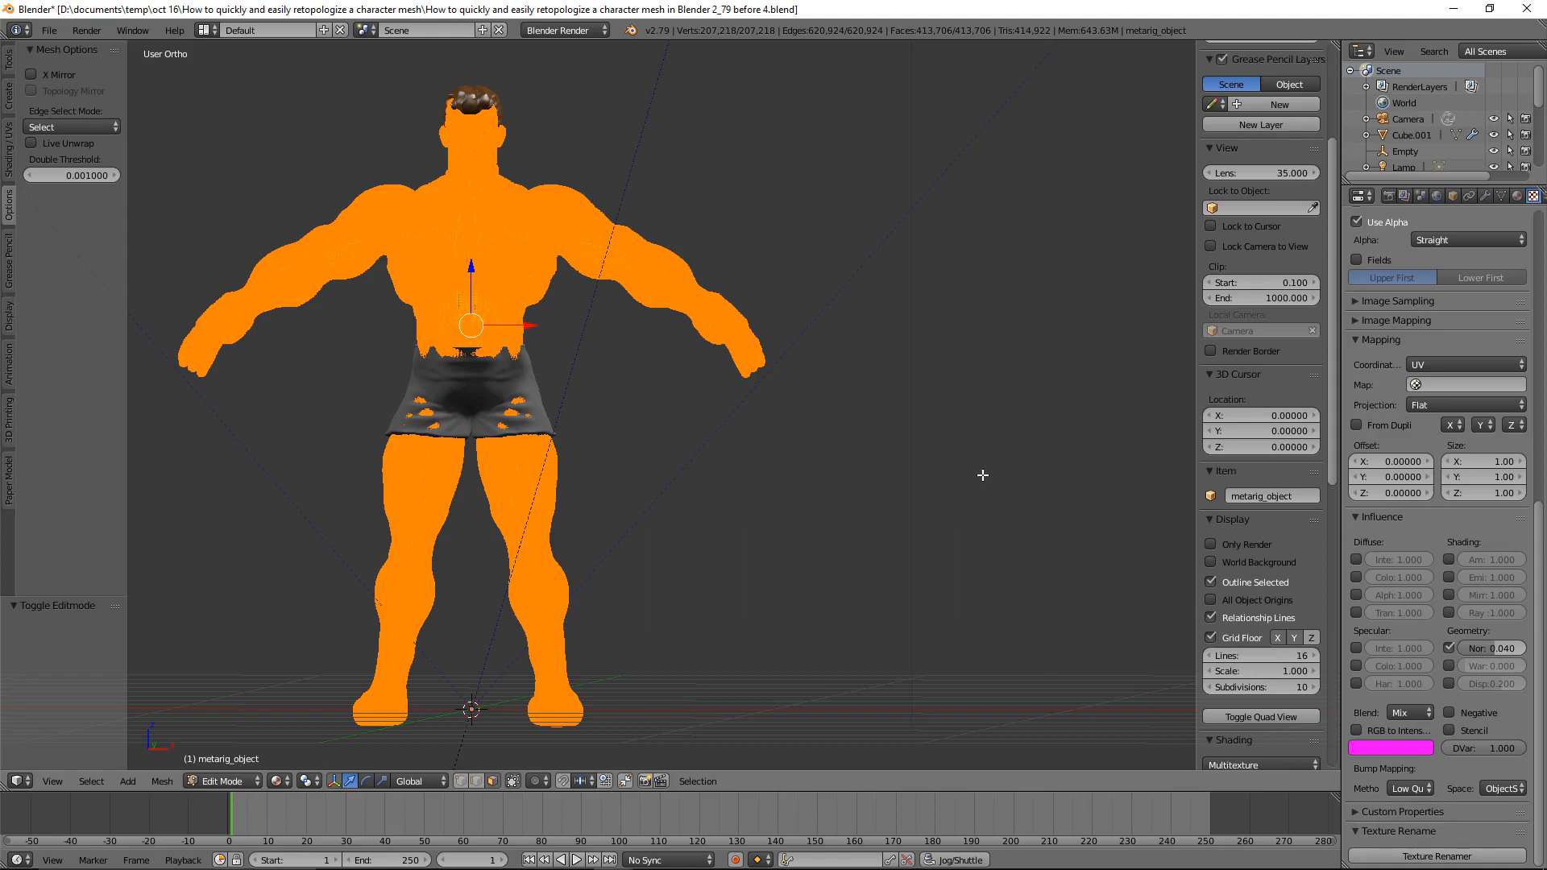
key(a)
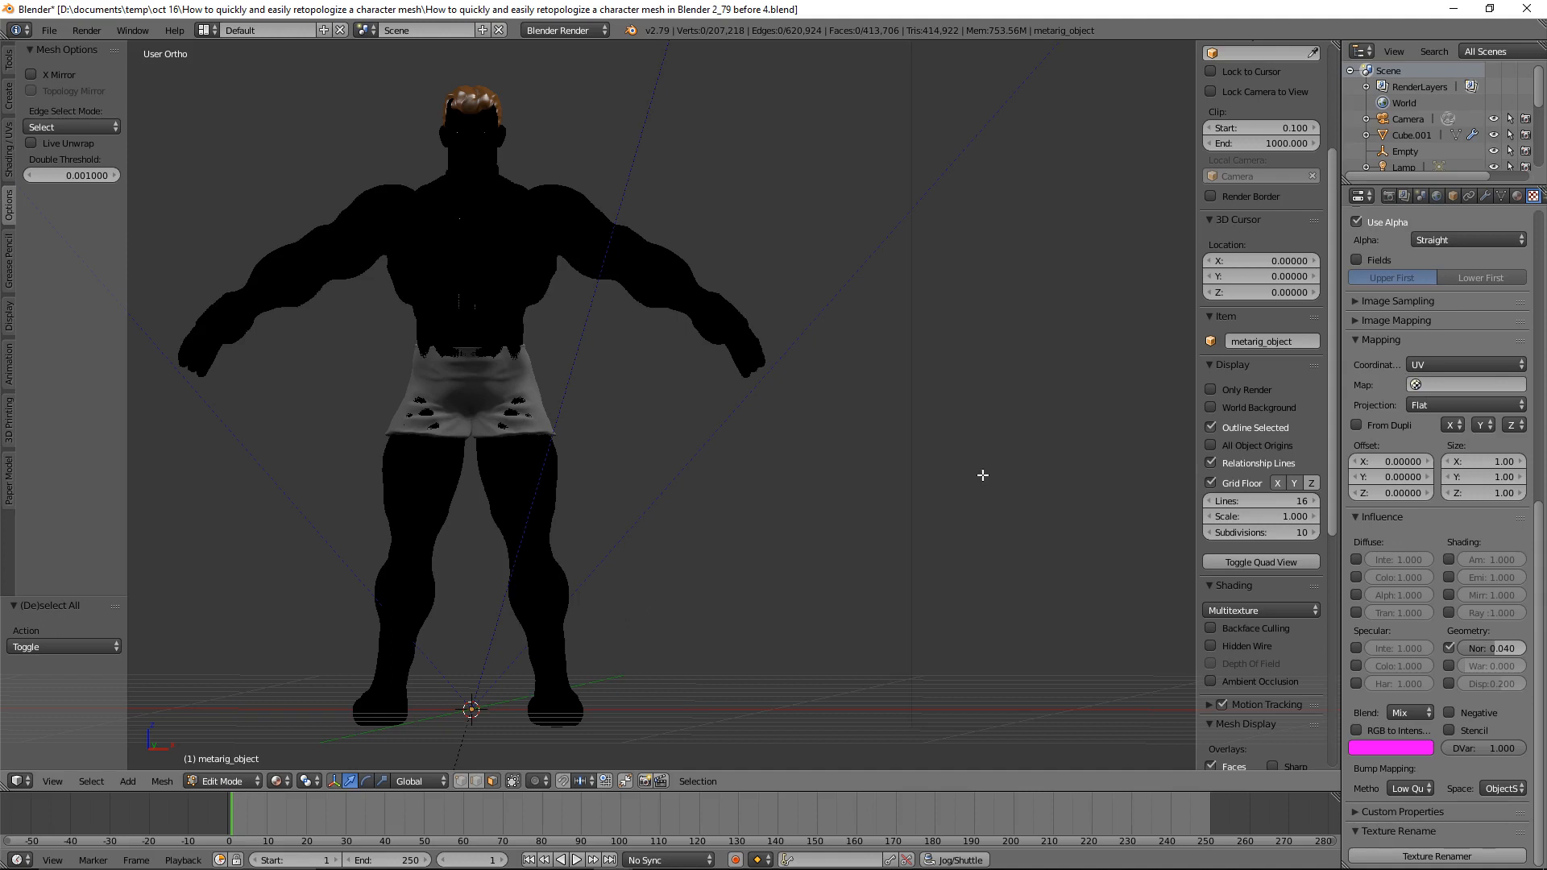
click(257, 782)
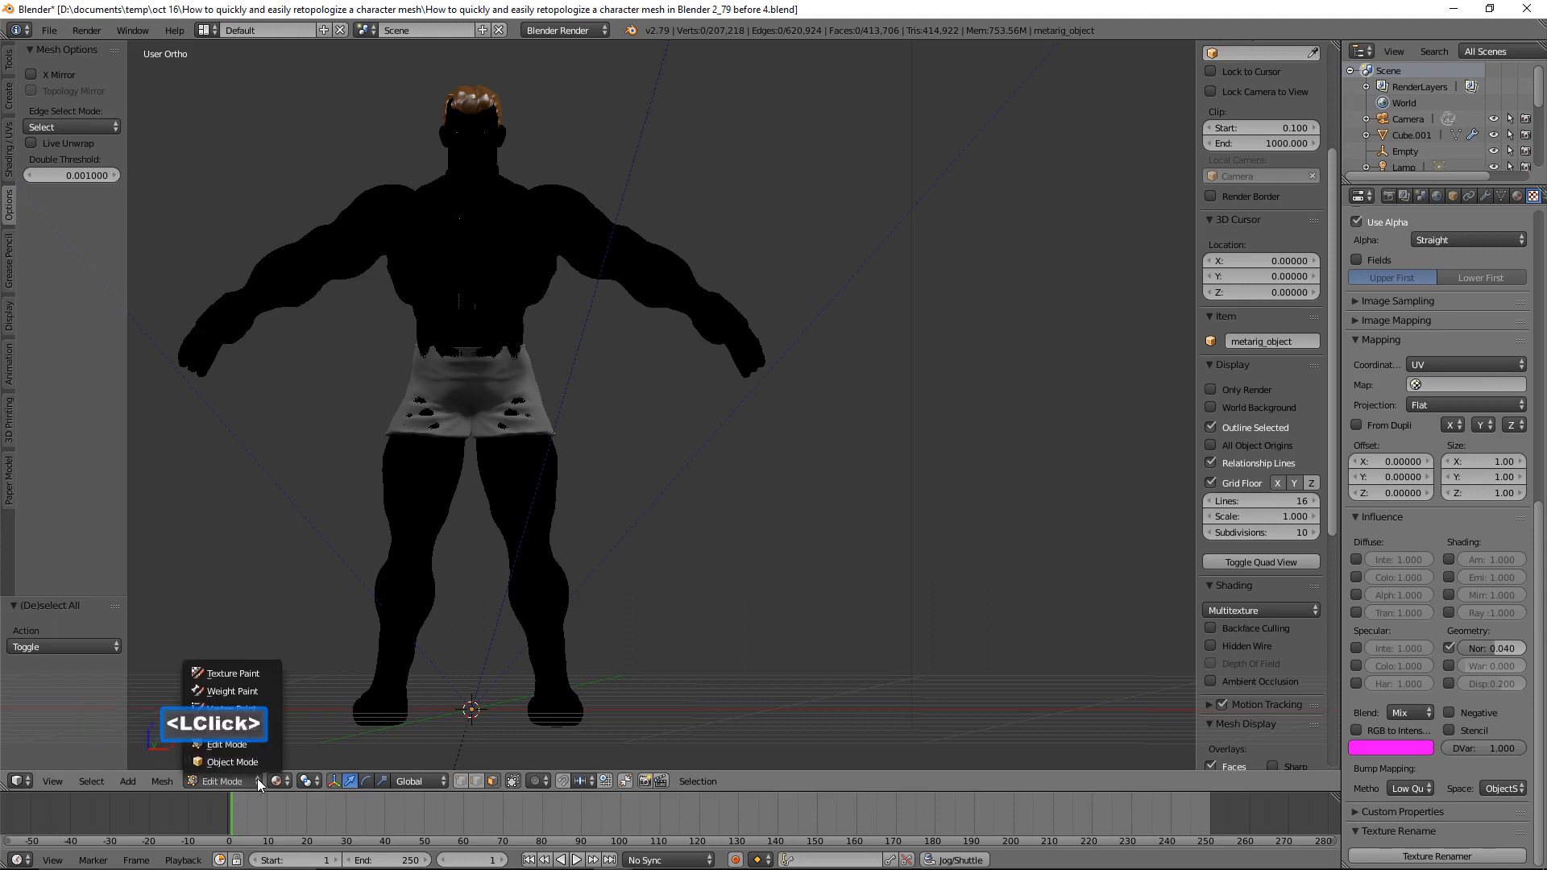
click(232, 761)
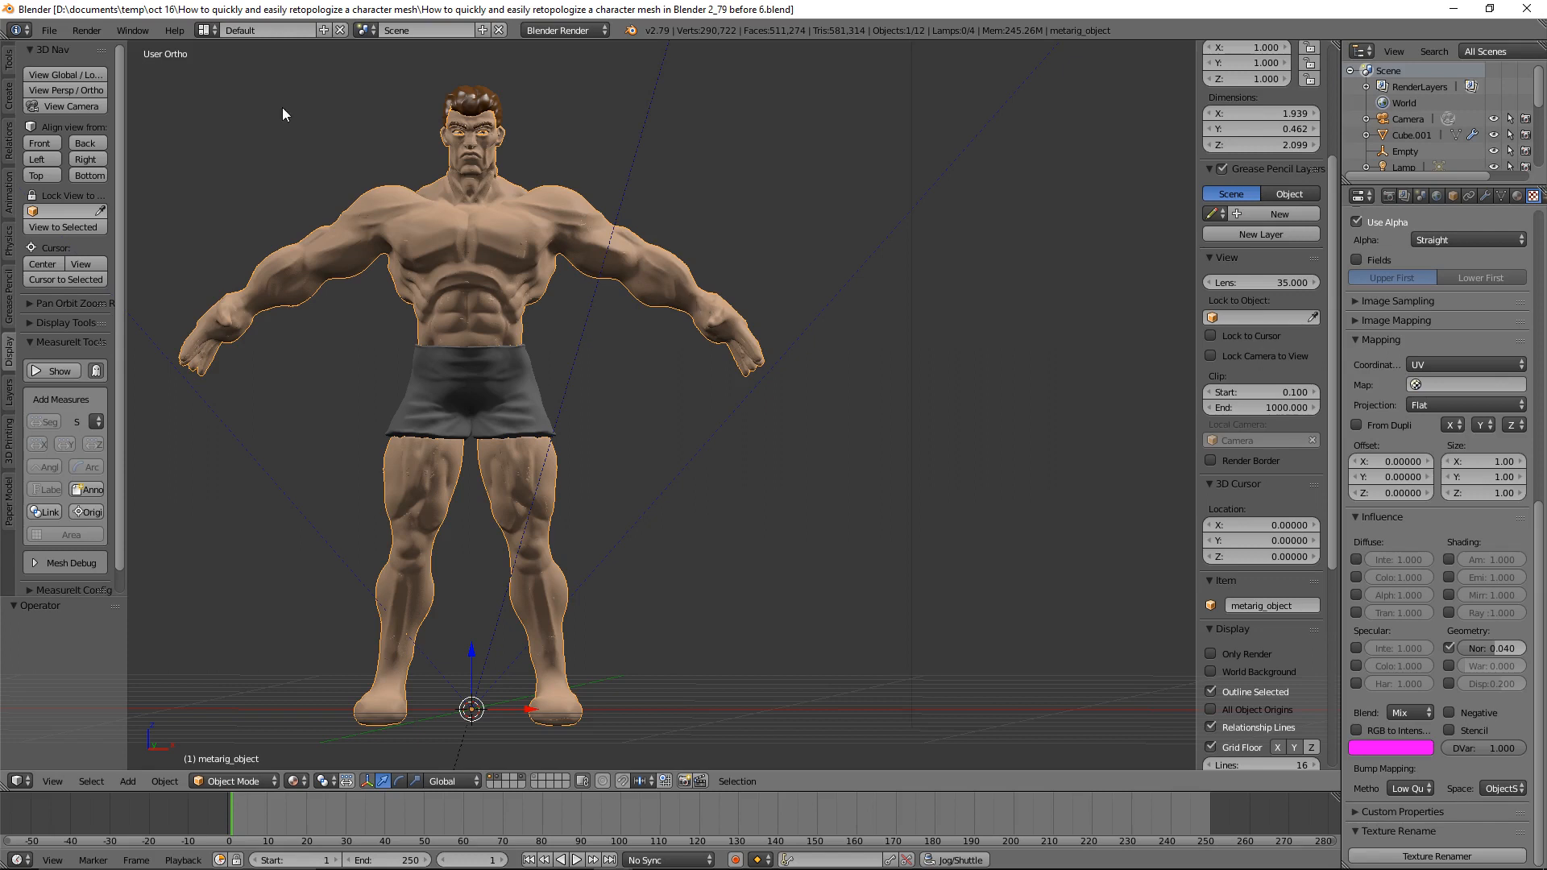
Start a Wavefront (.obj) export of the selected body mesh with Selection Only enabled.
click(49, 29)
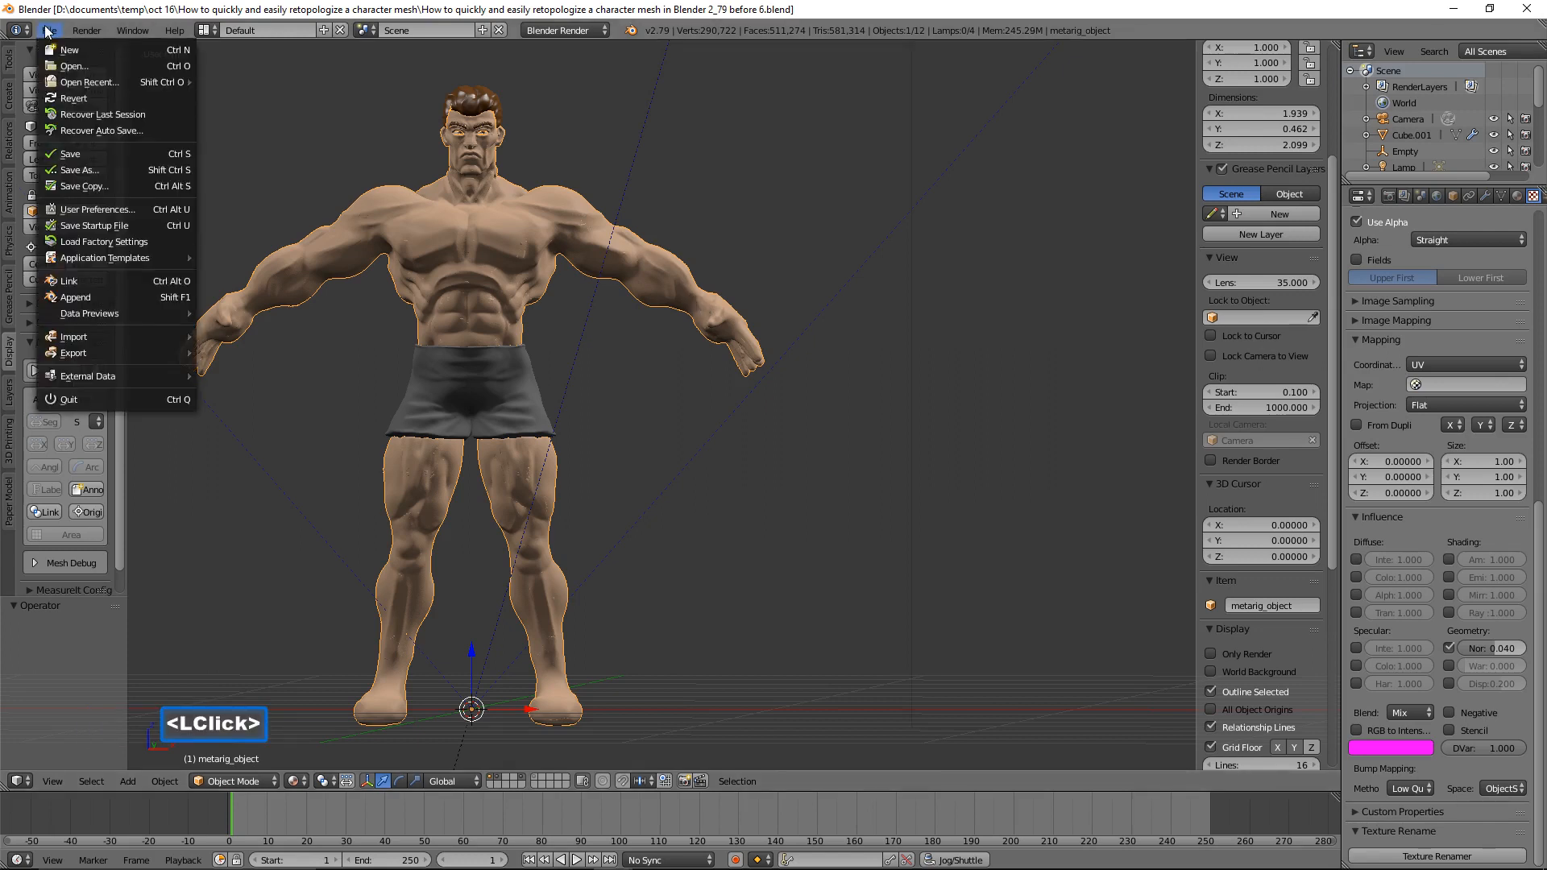
mouse_move(87, 349)
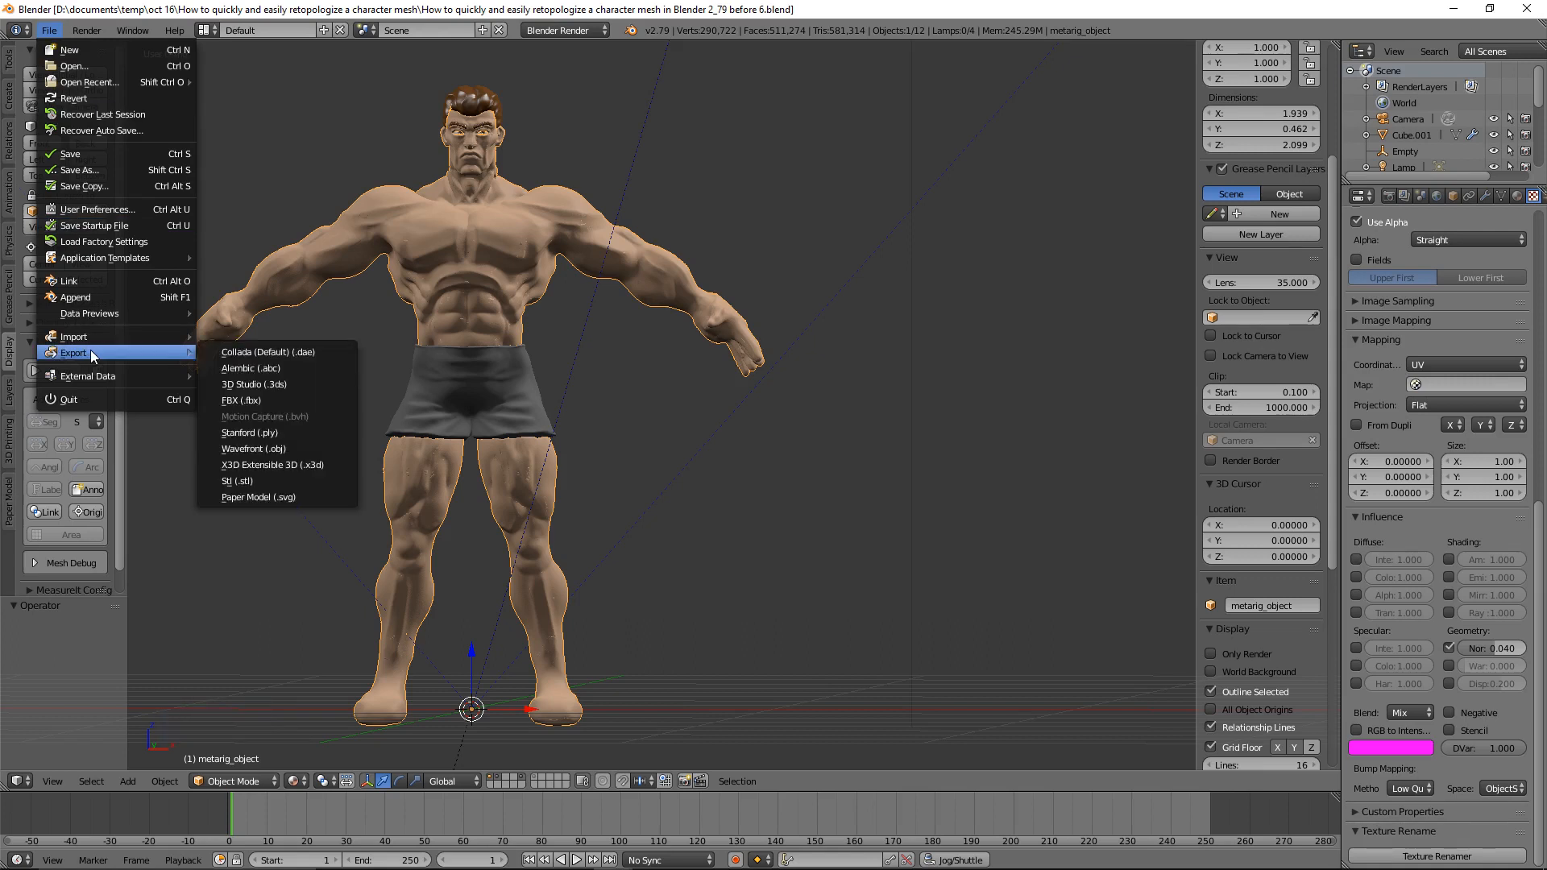
click(303, 448)
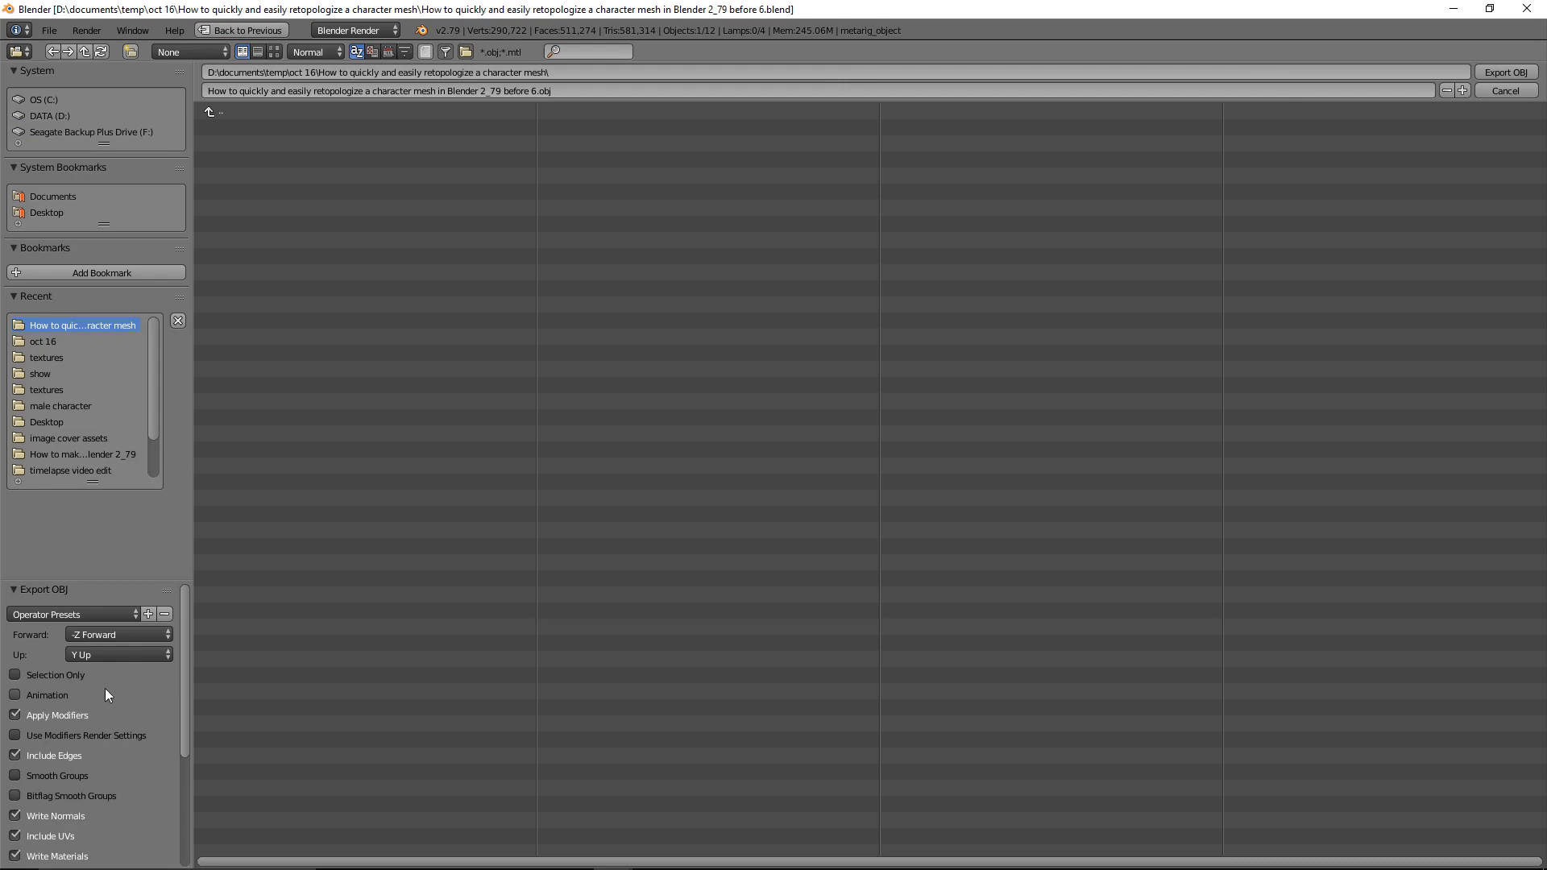
click(16, 675)
Set the export destination to the retopologize folder inside temp\oct 16 and export the OBJ file there.
click(63, 113)
click(300, 191)
click(301, 206)
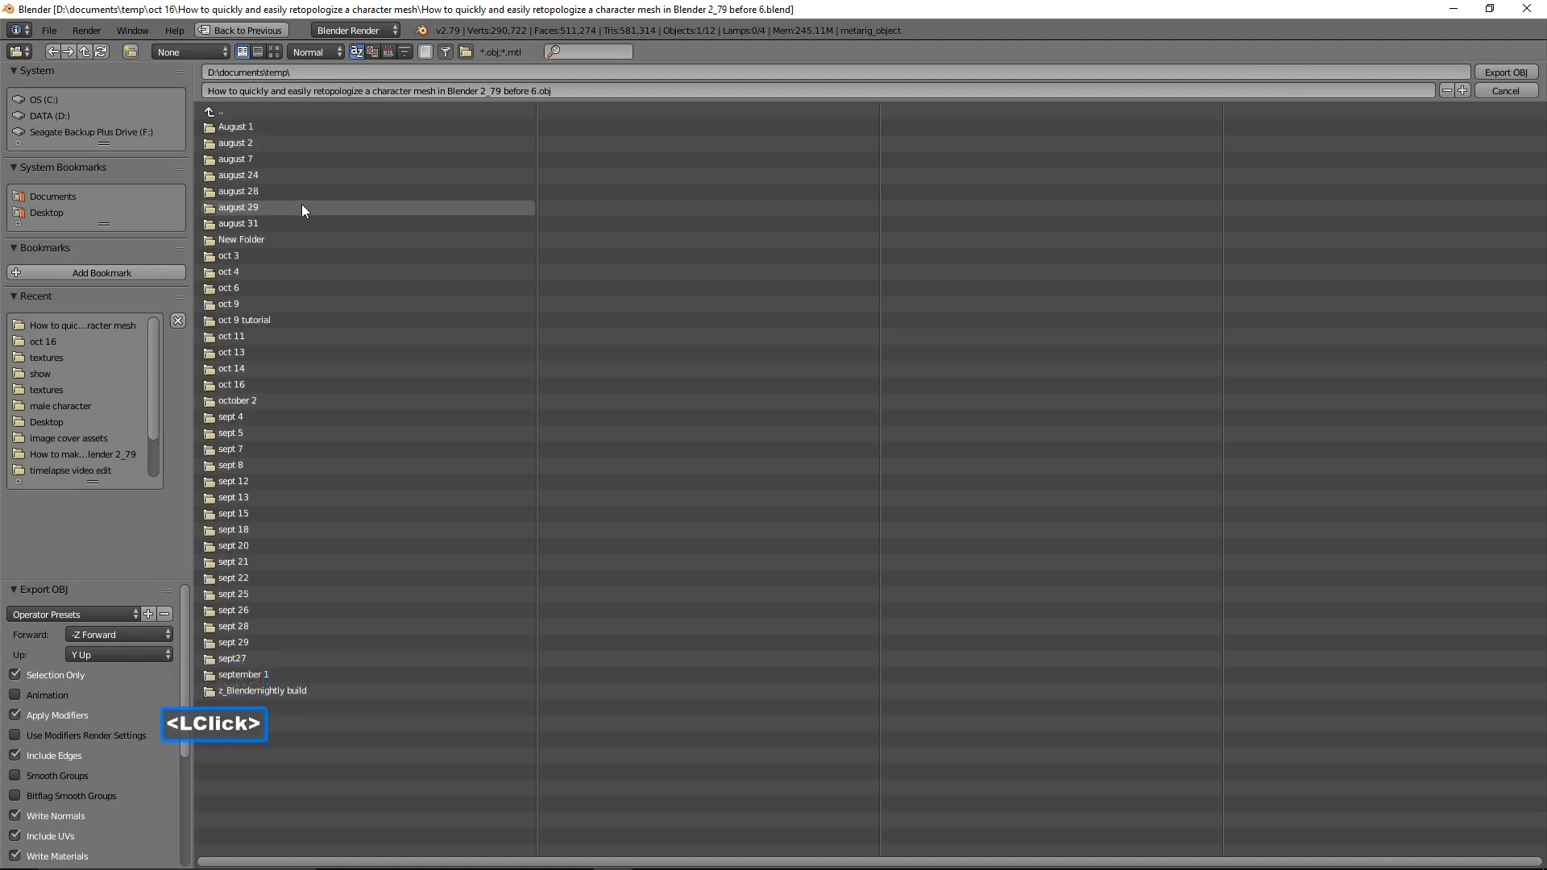
click(282, 385)
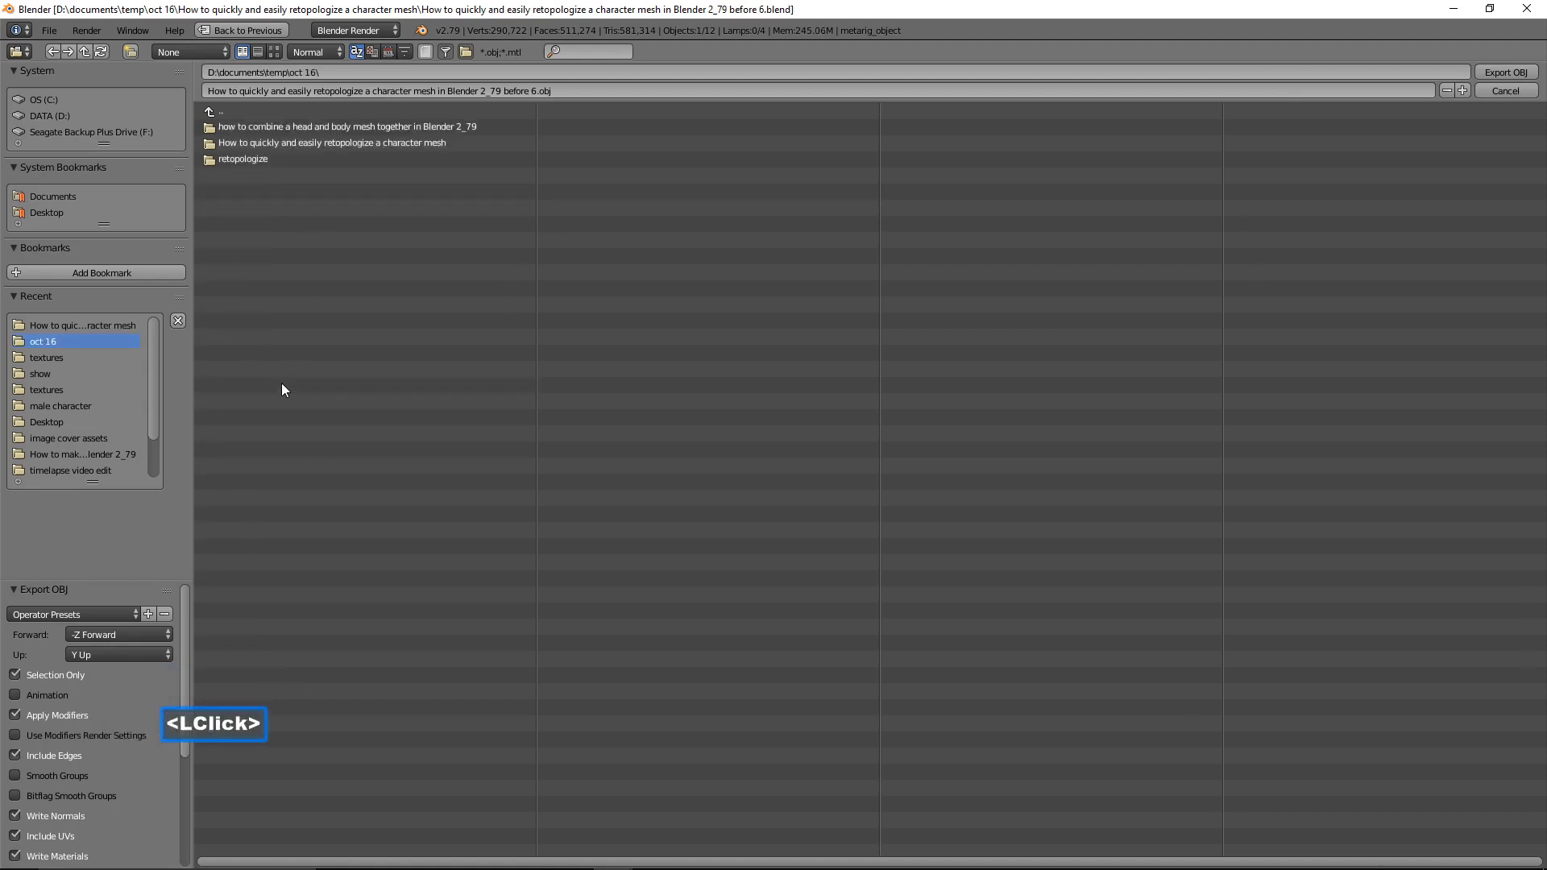
click(299, 158)
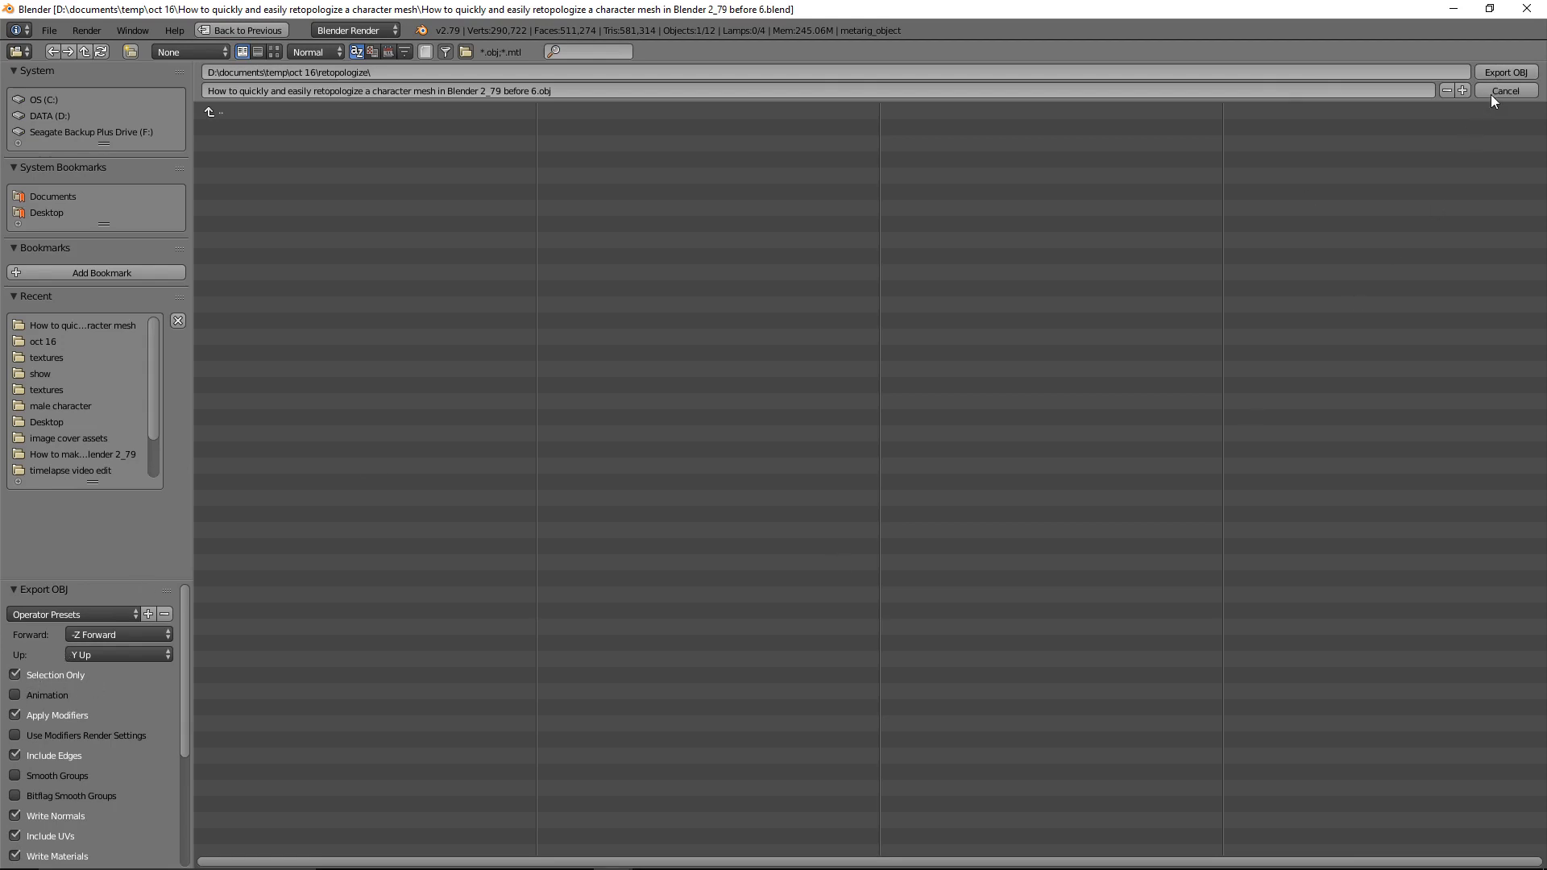
click(1494, 71)
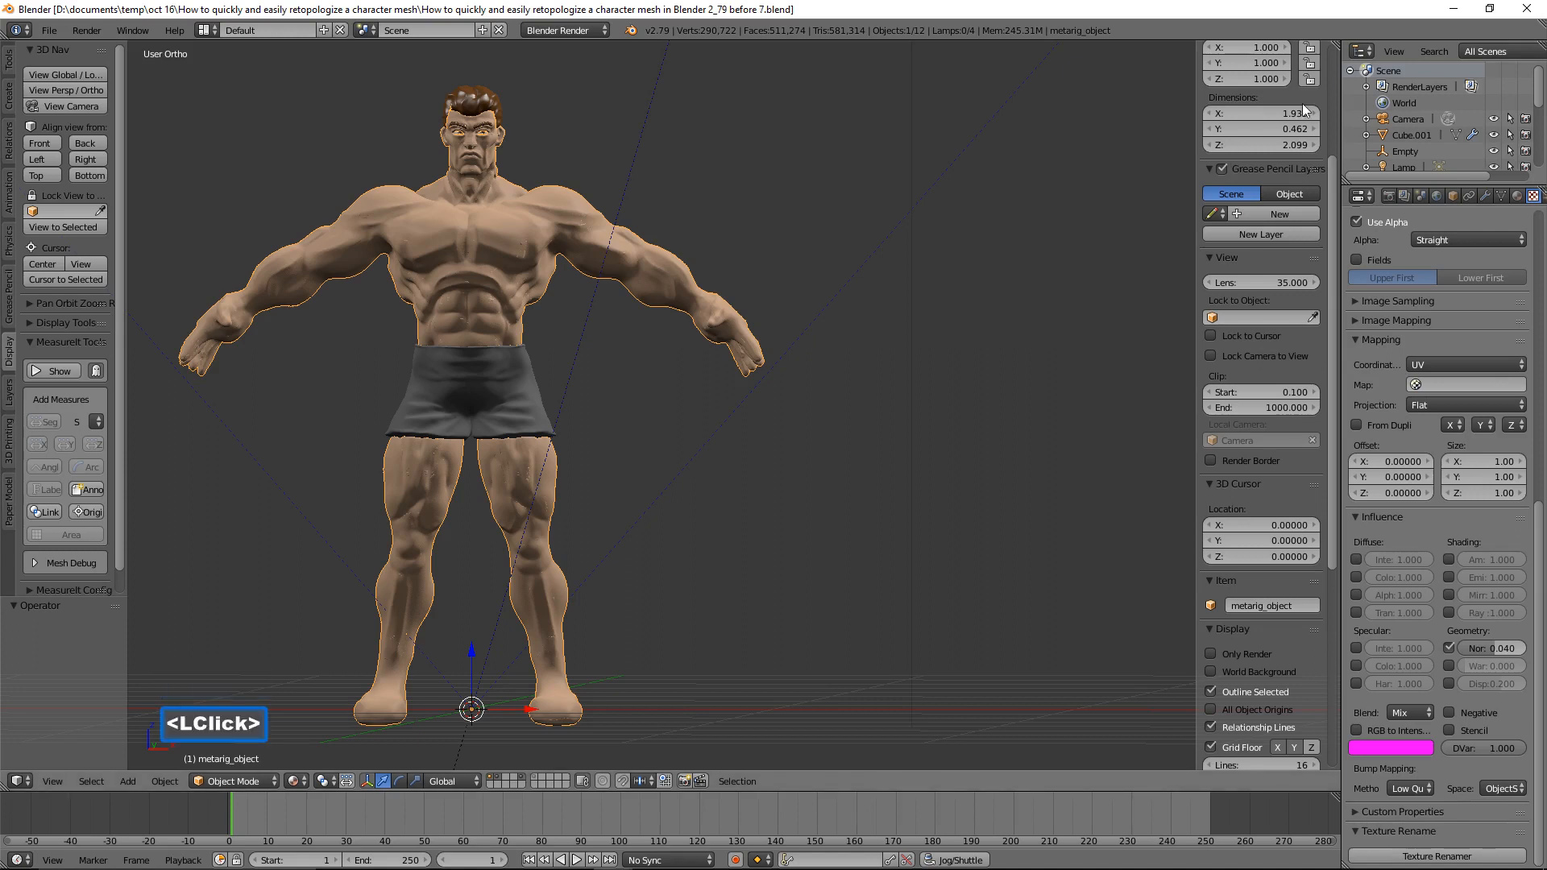
Switch to the instant-meshes GitHub page in the browser and review its Pre-compiled binaries section.
click(1450, 12)
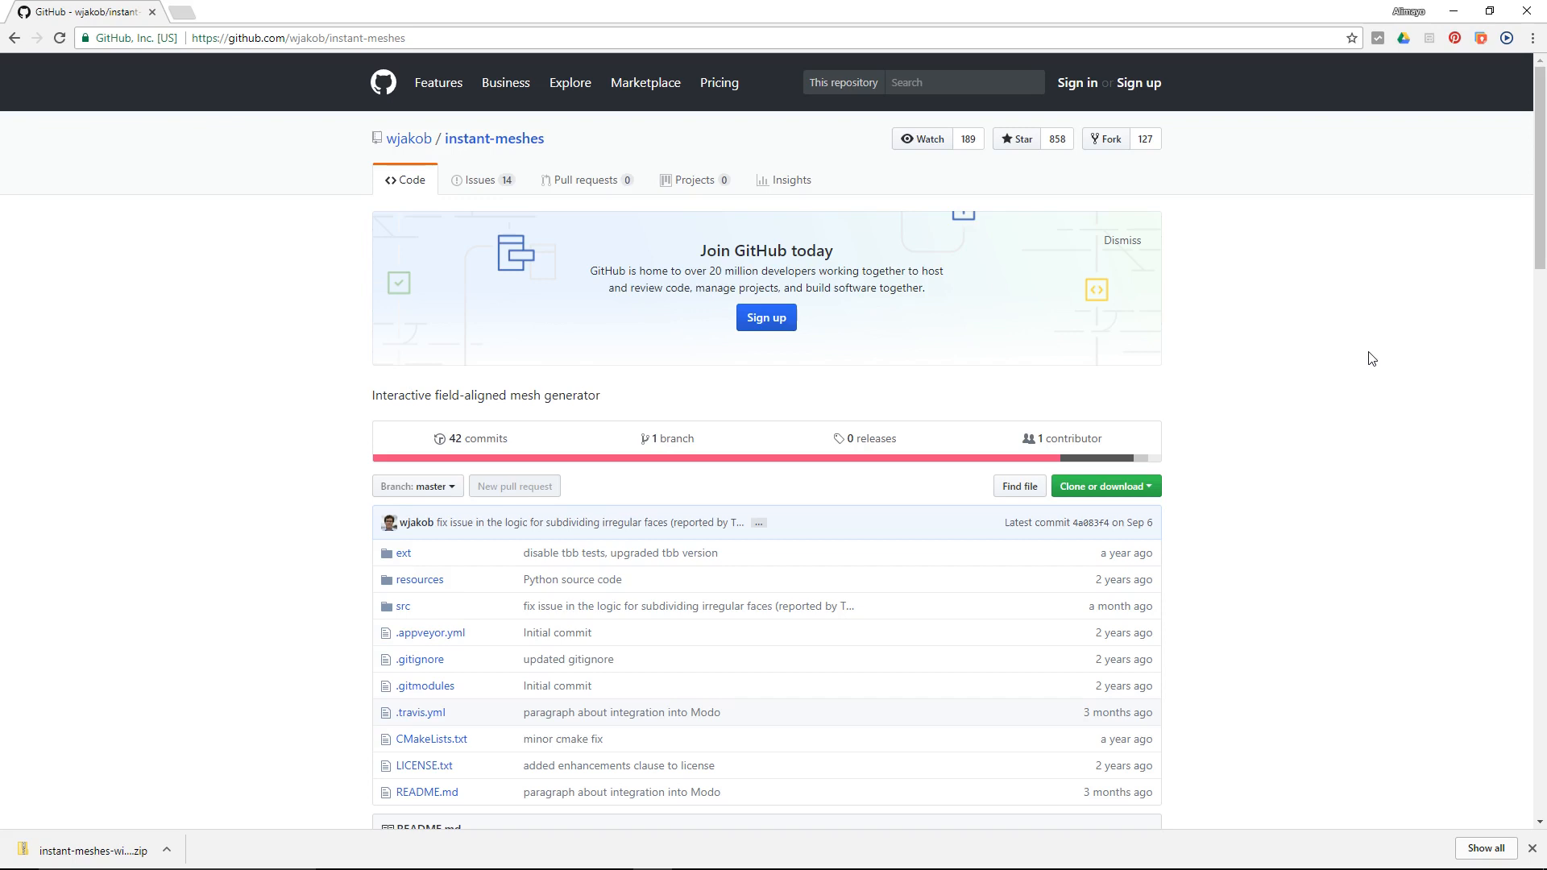
drag(1540, 226, 1540, 567)
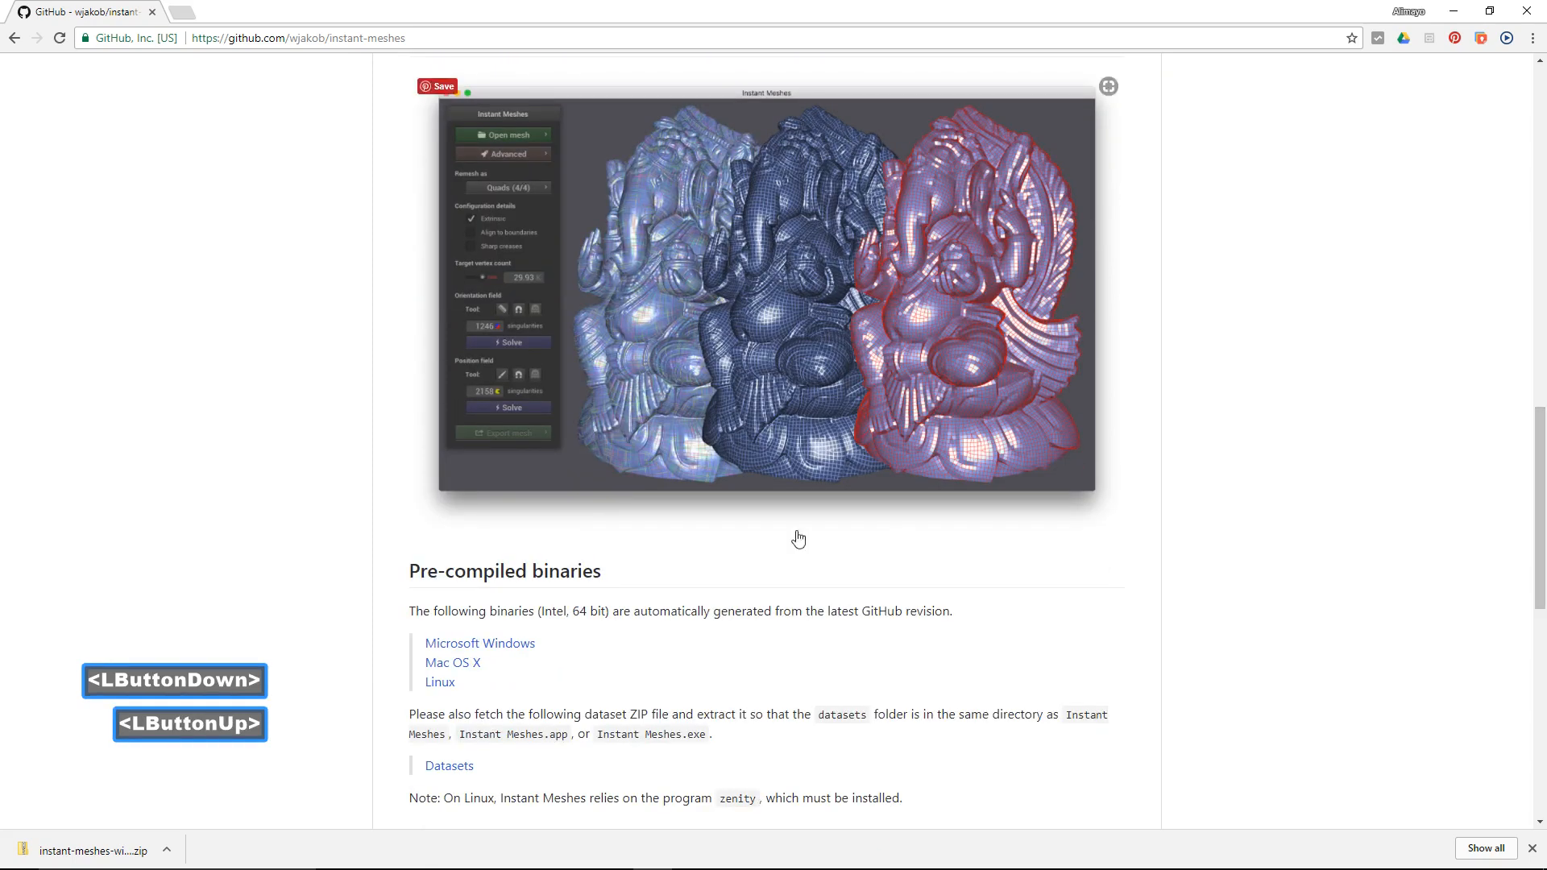
mouse_move(1536, 467)
mouse_down()
mouse_move(1539, 689)
mouse_move(1529, 474)
mouse_up()
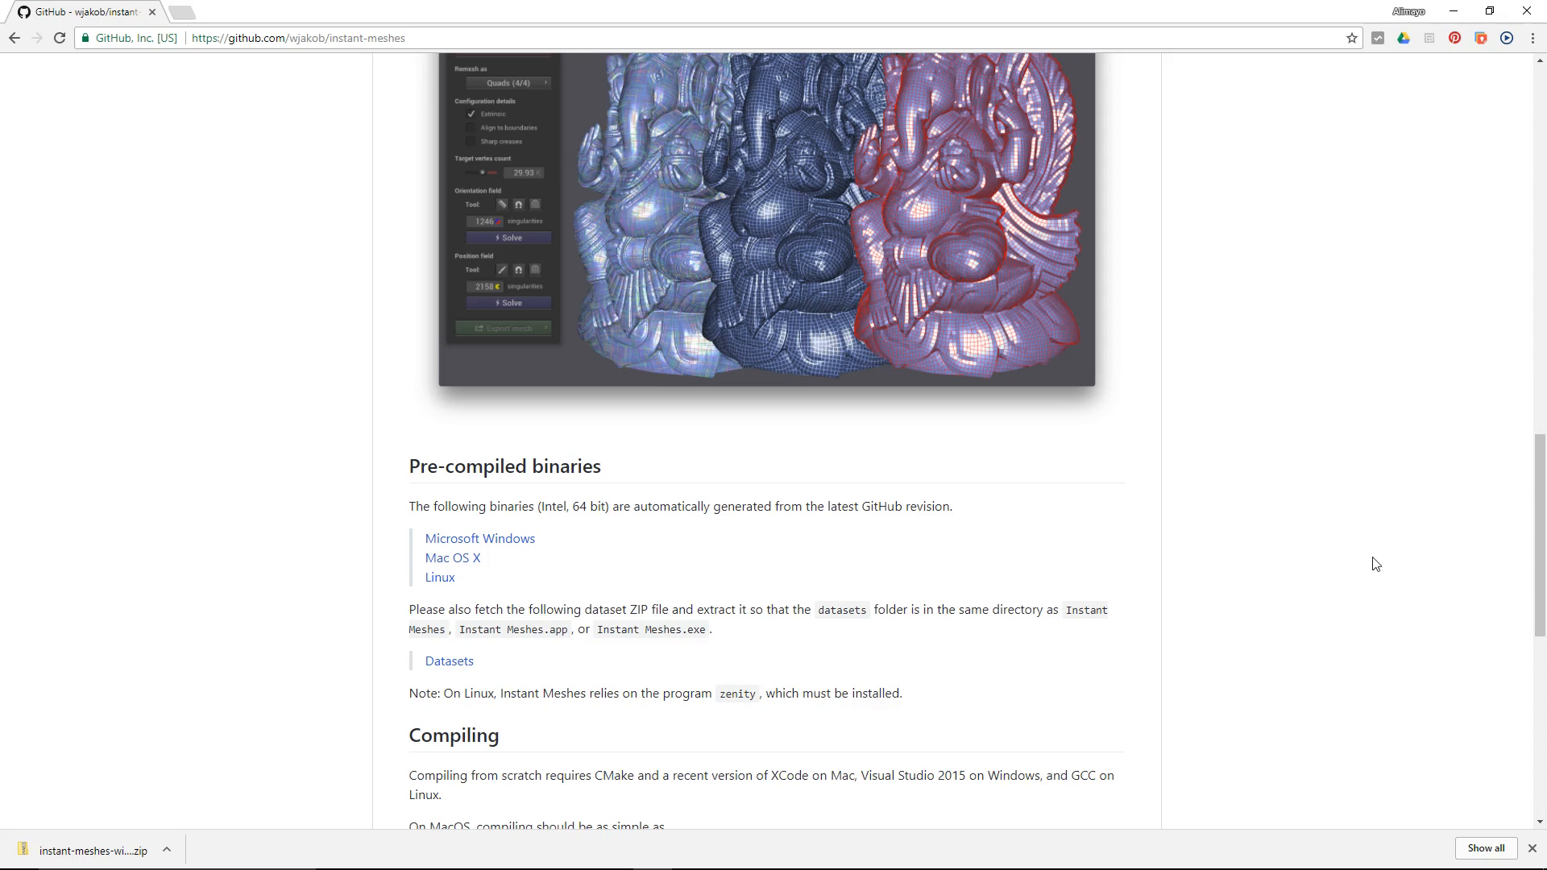
drag(1546, 451, 723, 168)
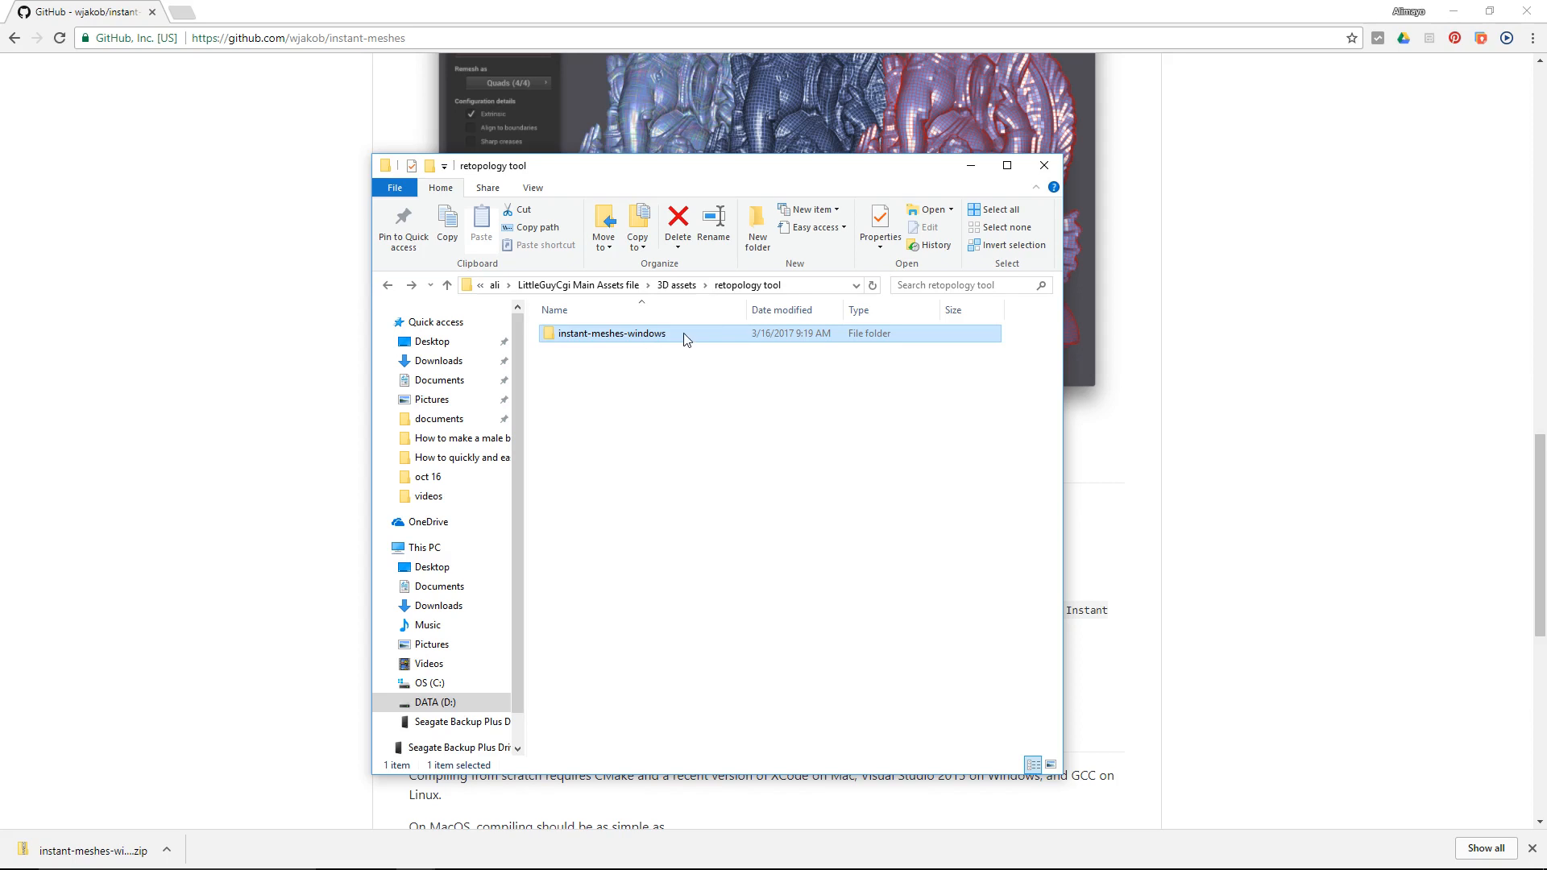
Launch Instant Meshes from the instant-meshes-windows folder in File Explorer and maximize its window.
click(1016, 174)
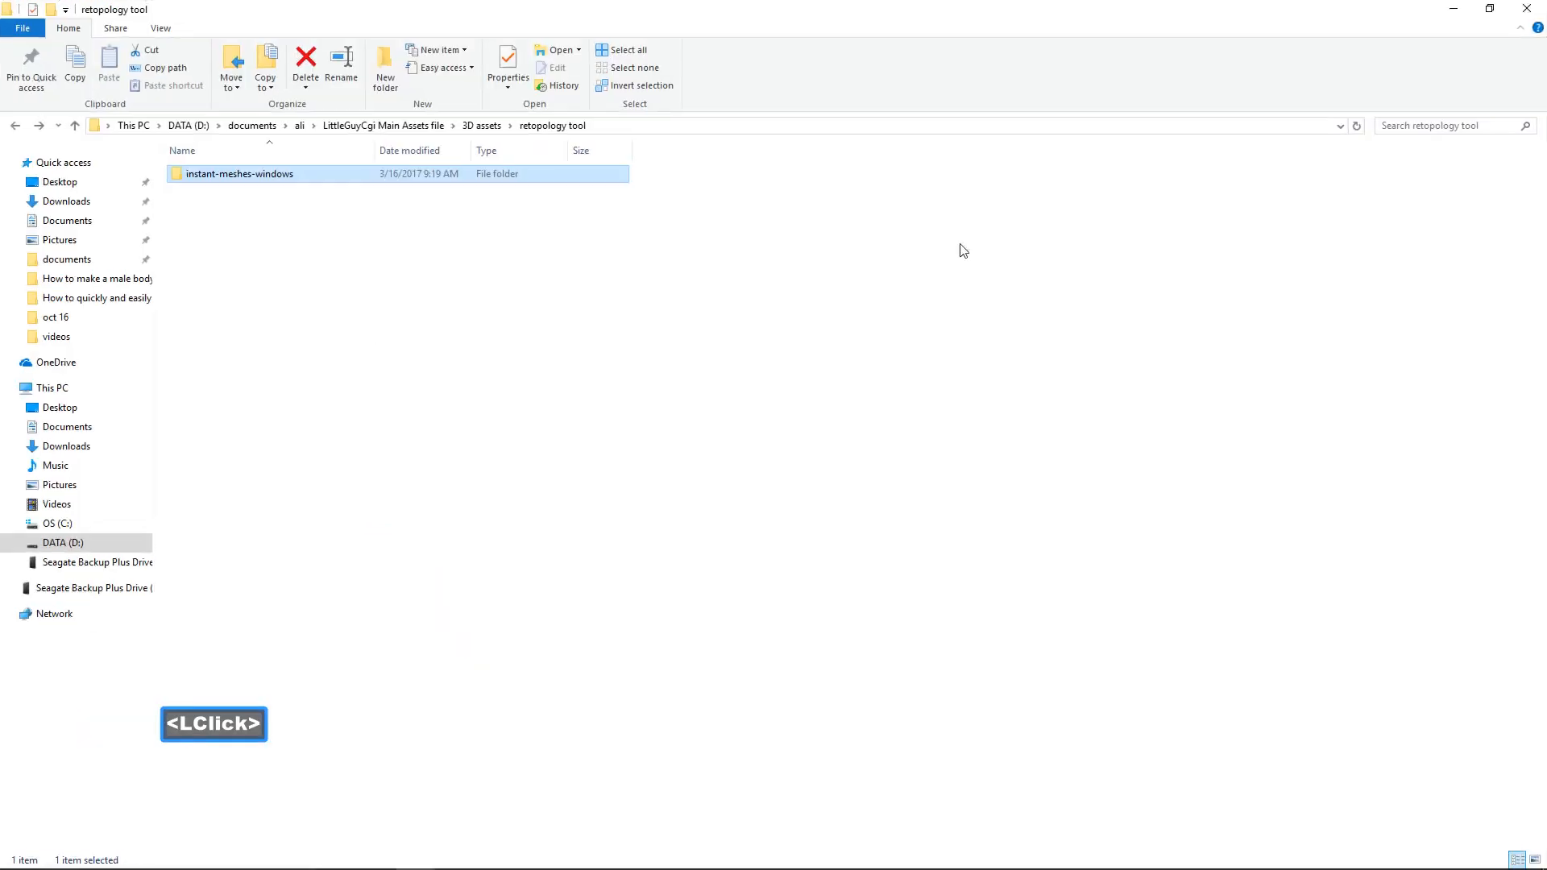
double_click(566, 174)
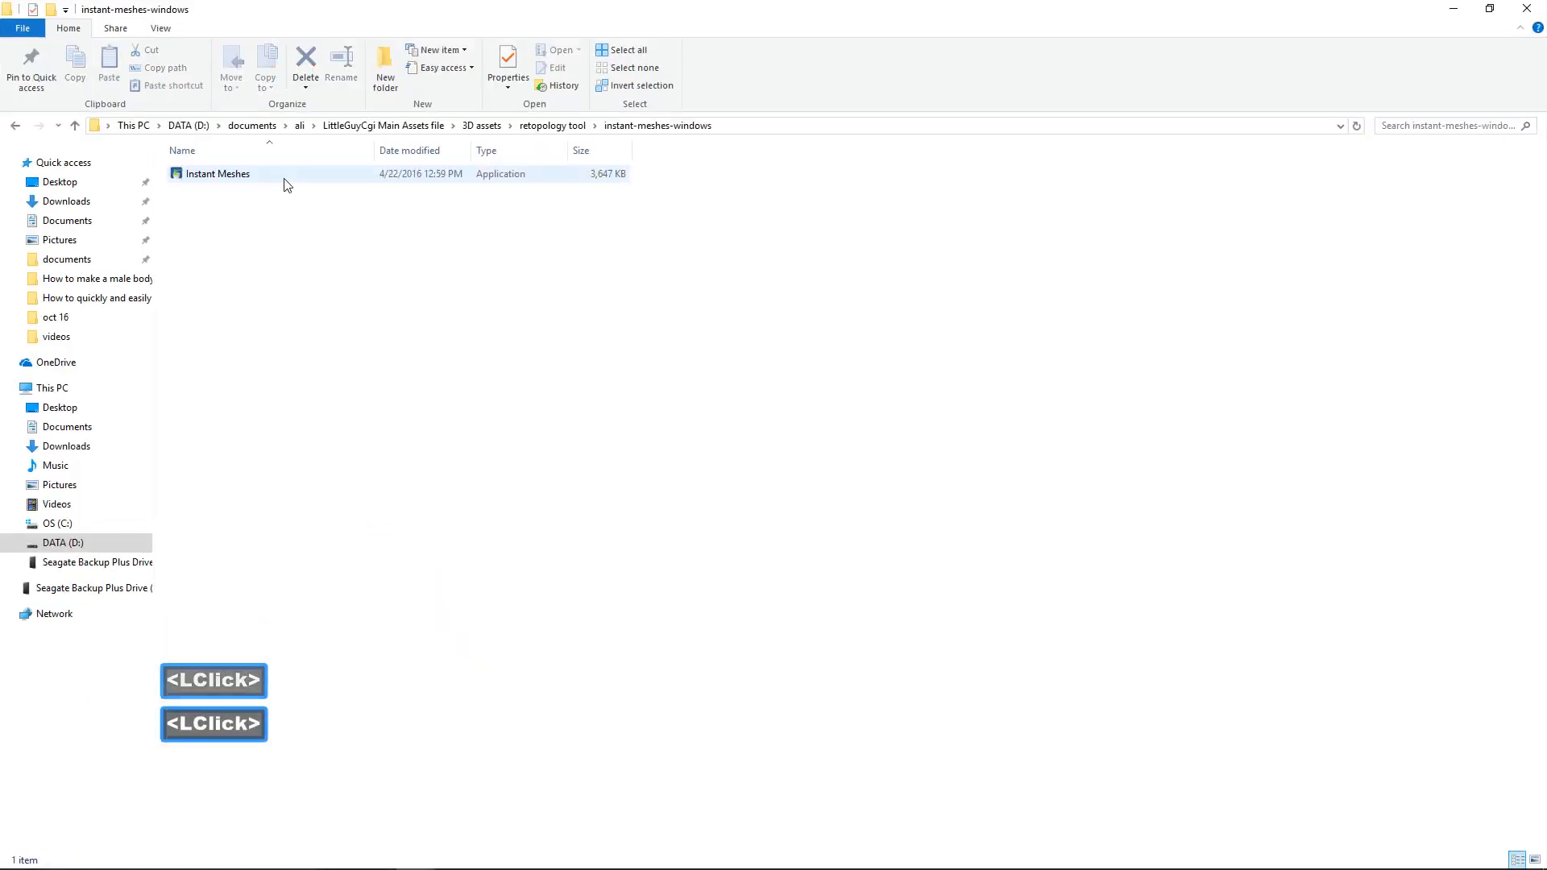
click(320, 176)
double_click(322, 177)
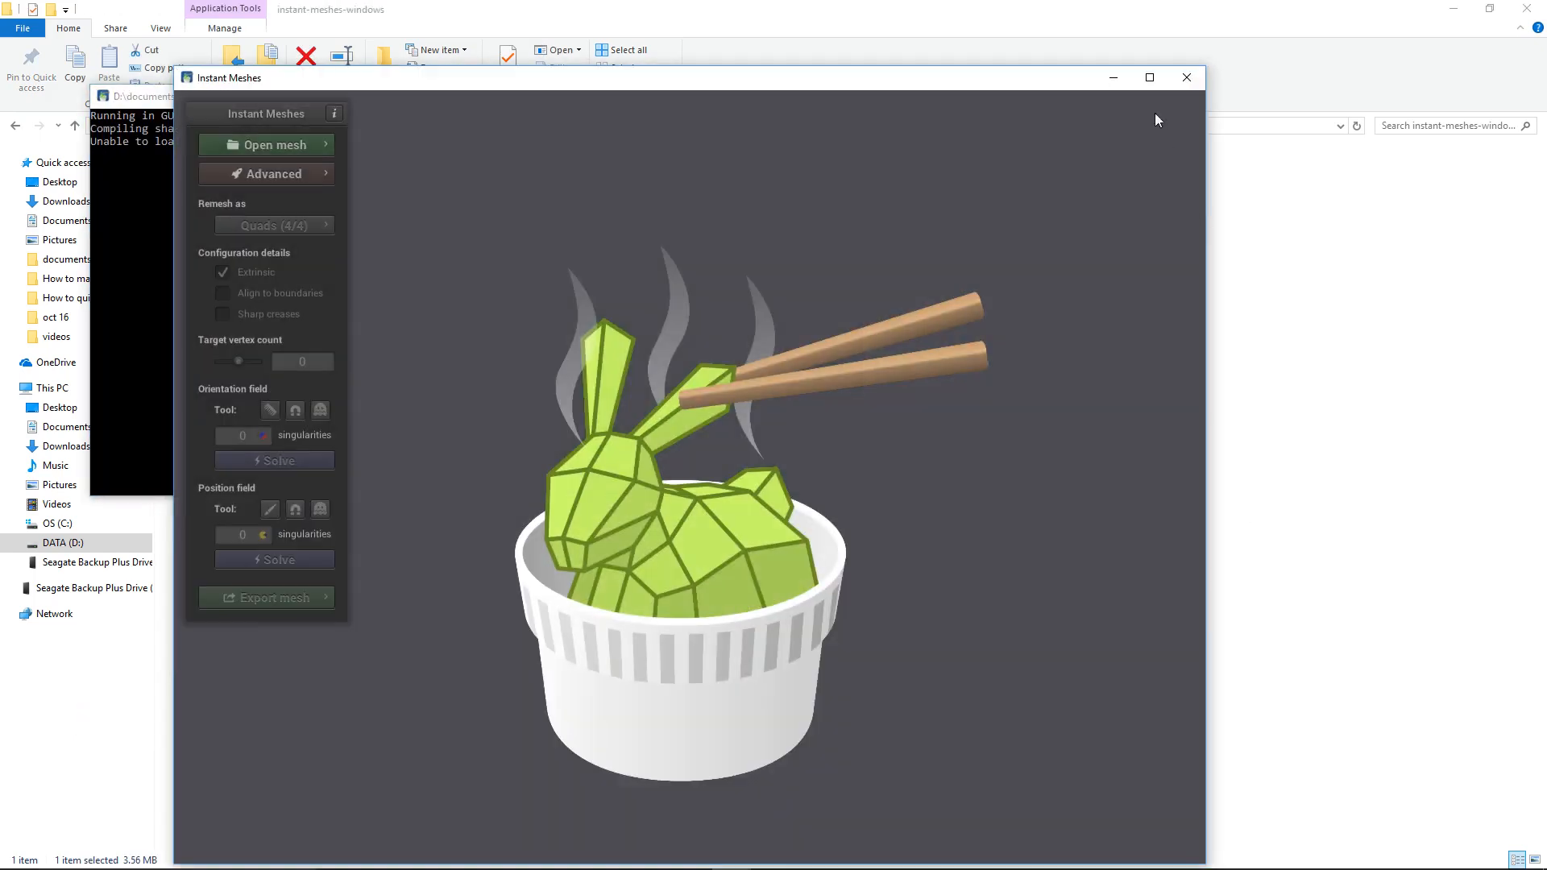
click(1149, 78)
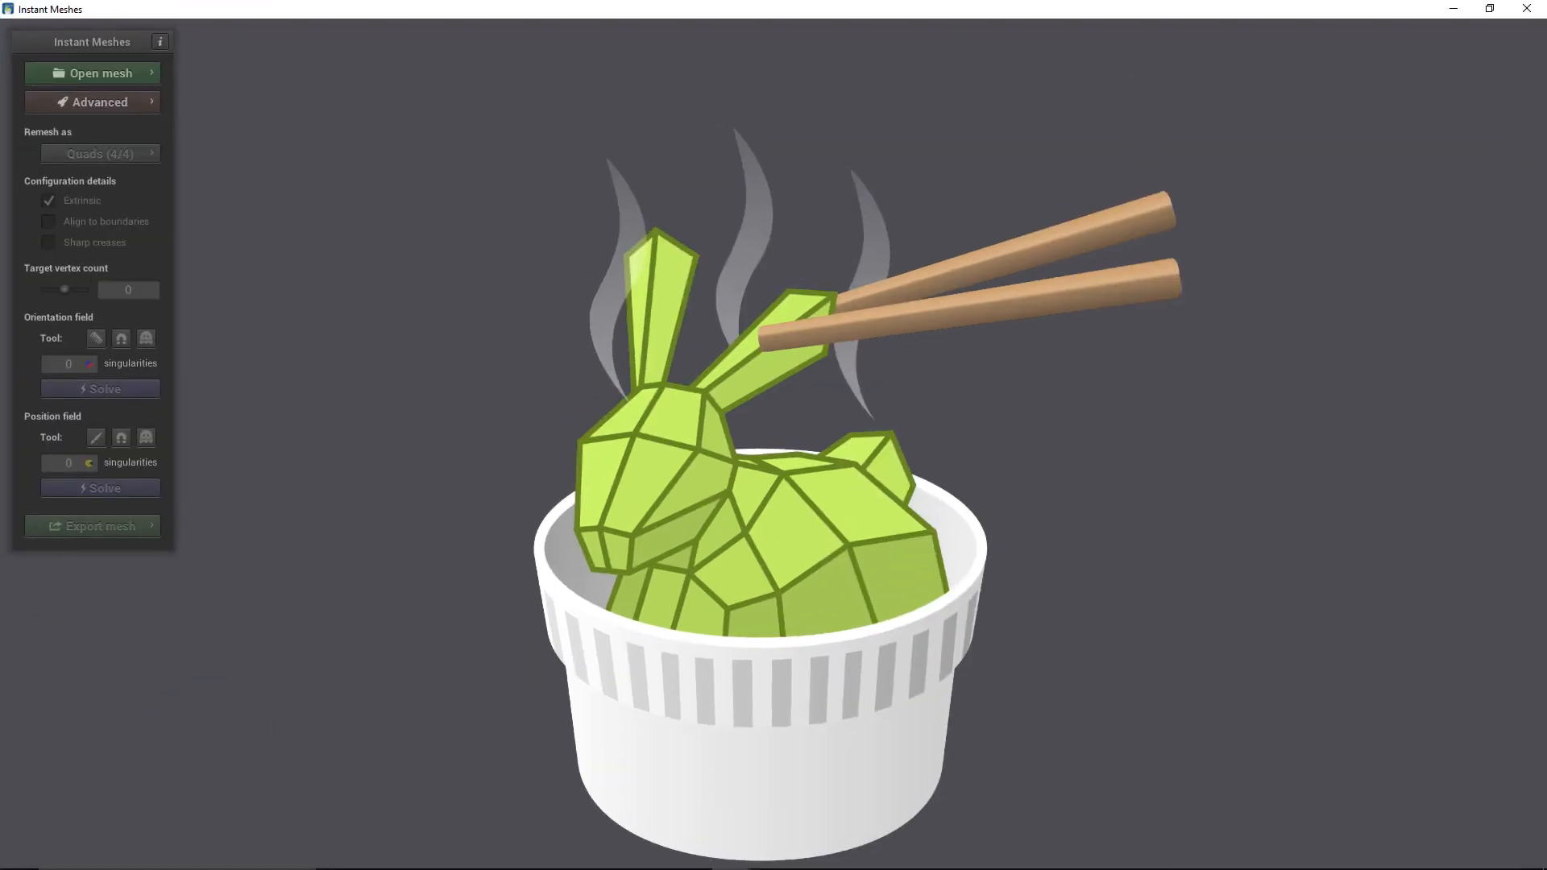
click(1180, 506)
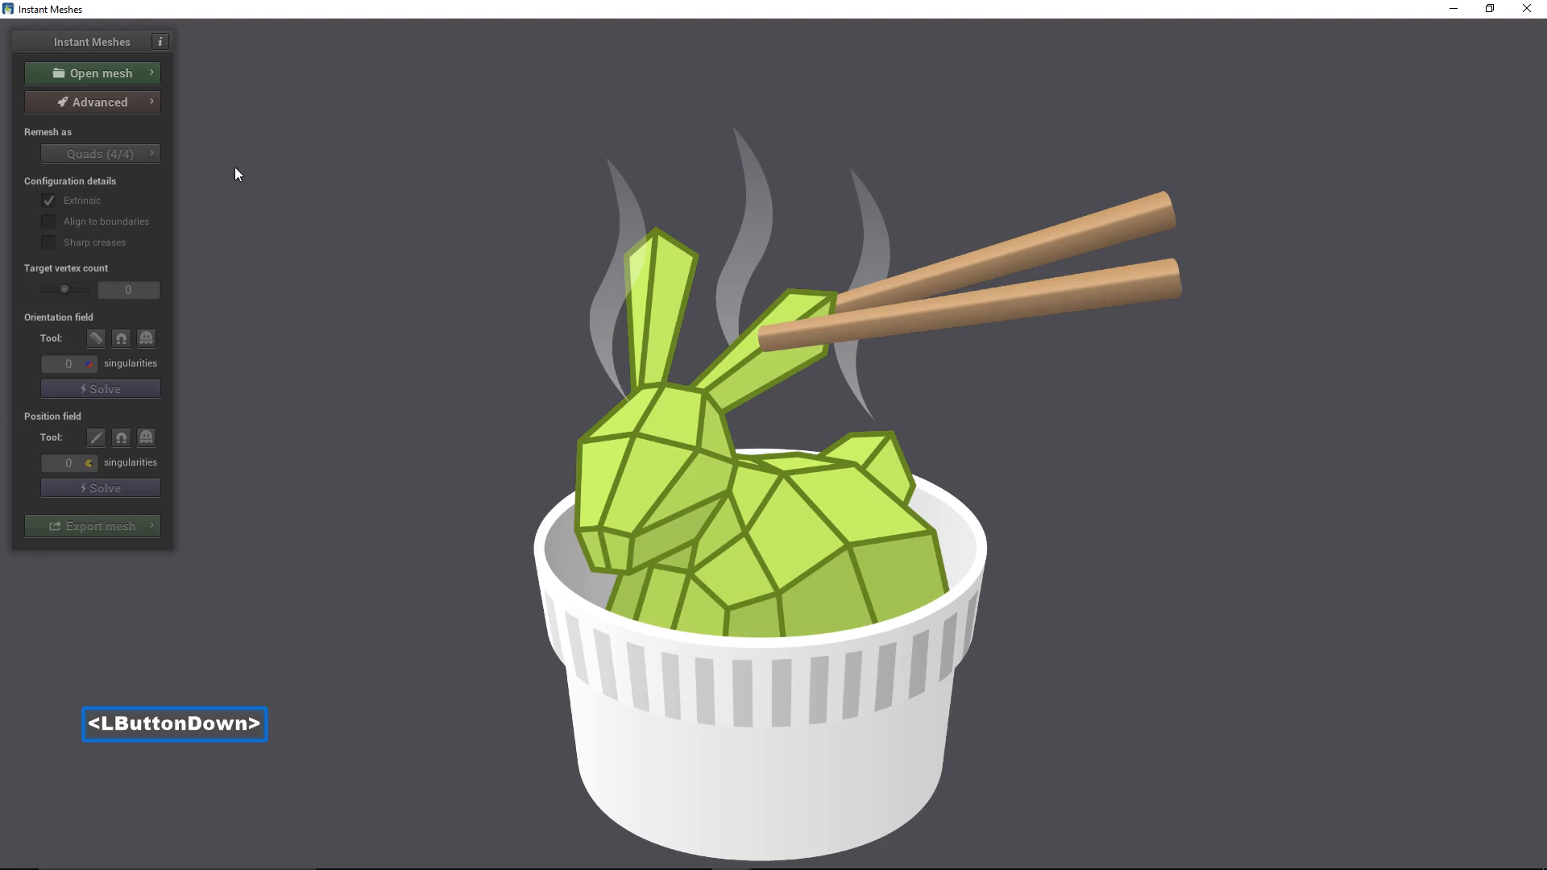
Open the exported OBJ "How to quickly and easily retopologize a character mesh in Blender 2_79 before 6" from the retopologize folder.
click(132, 82)
click(228, 99)
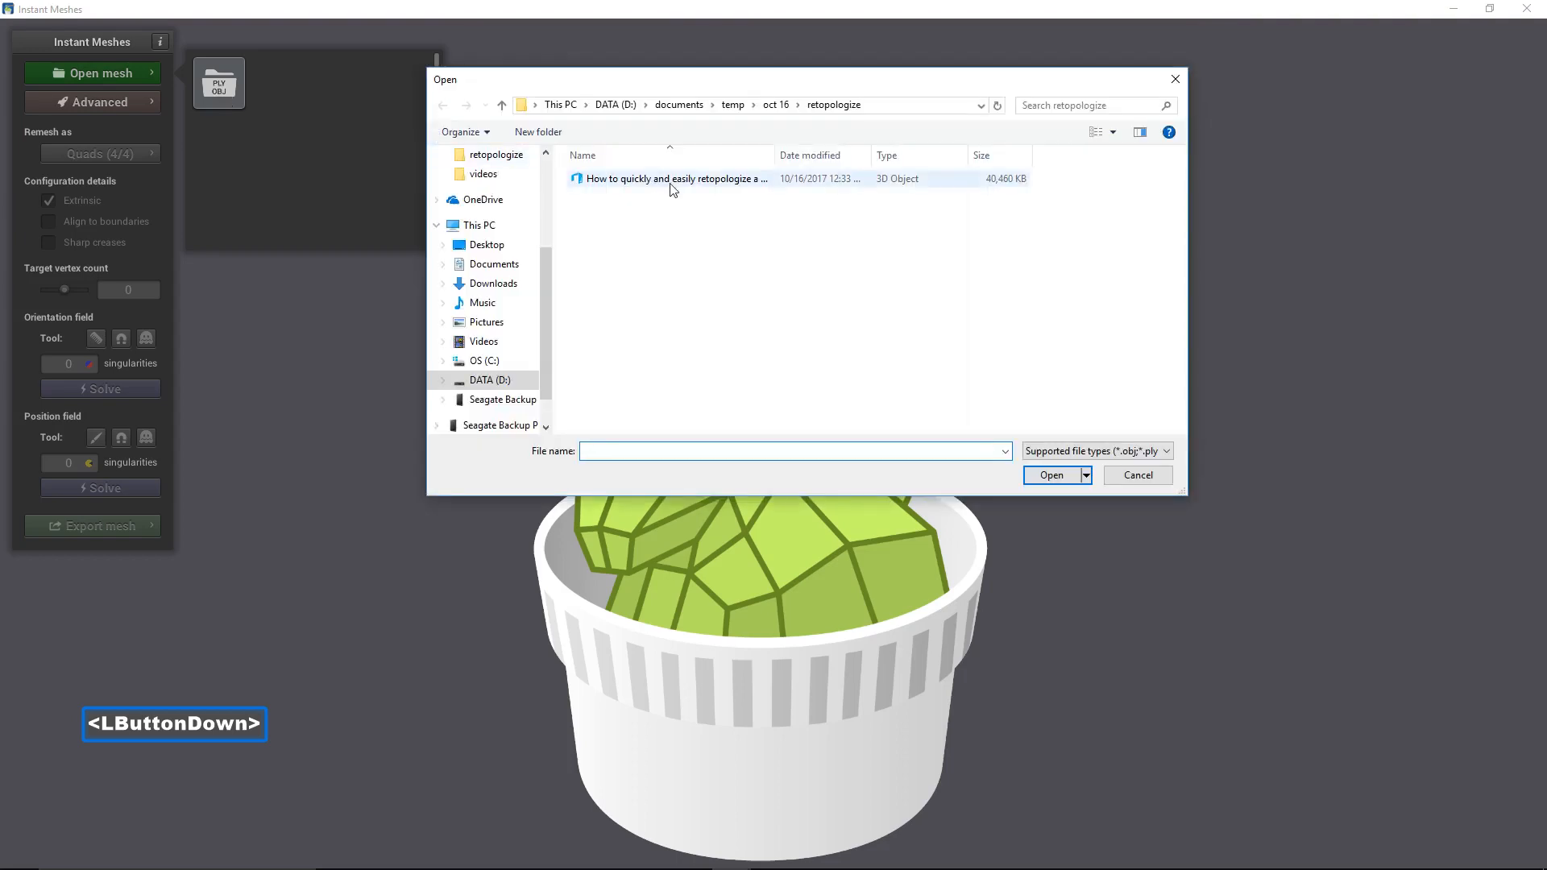
click(741, 179)
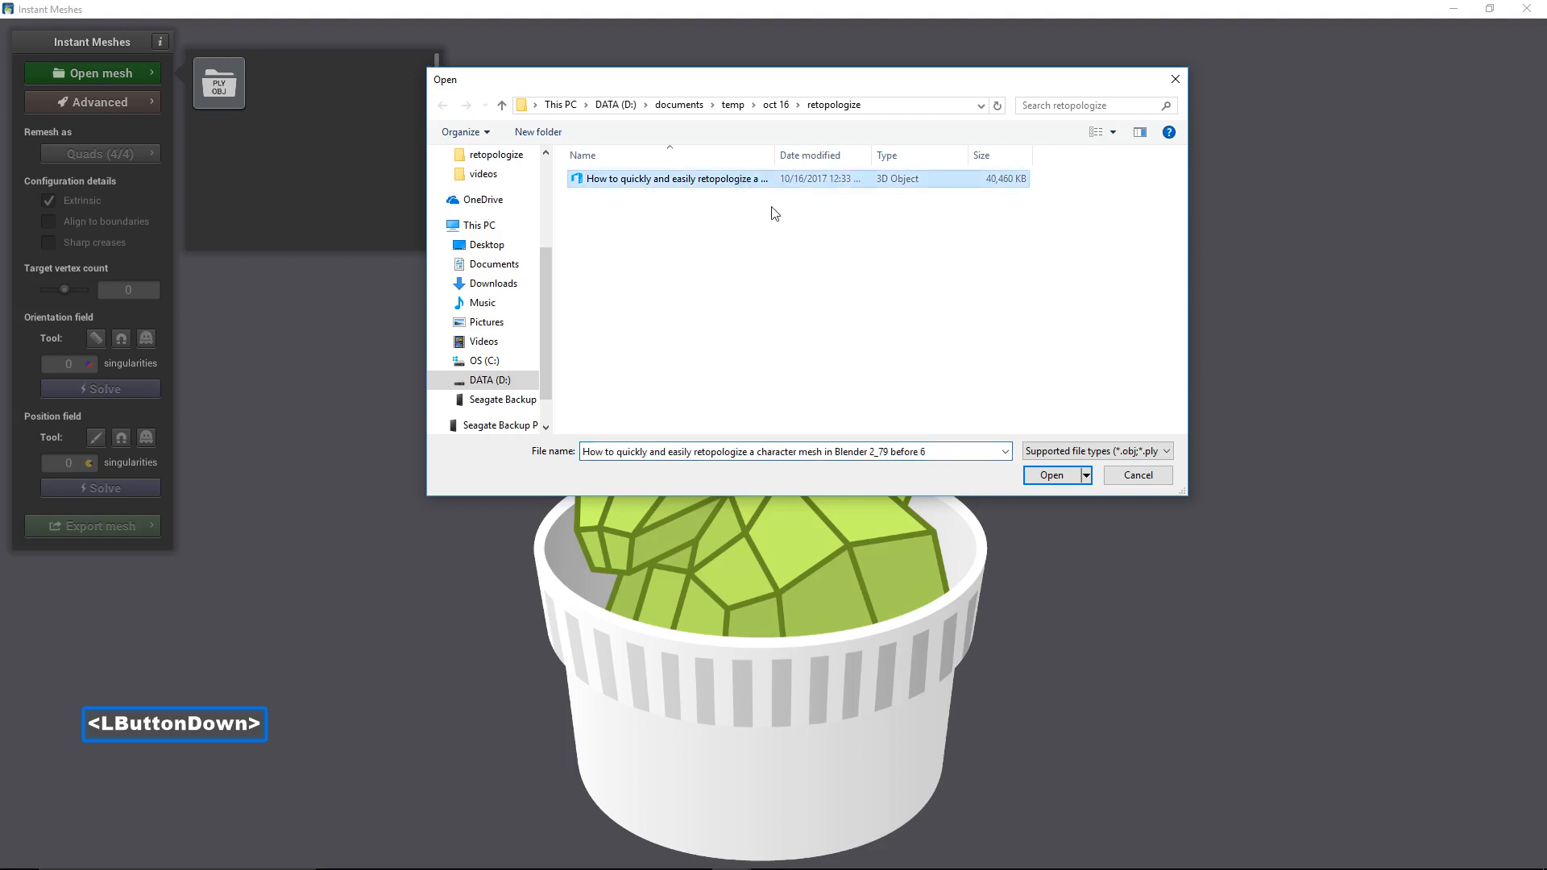
click(1066, 476)
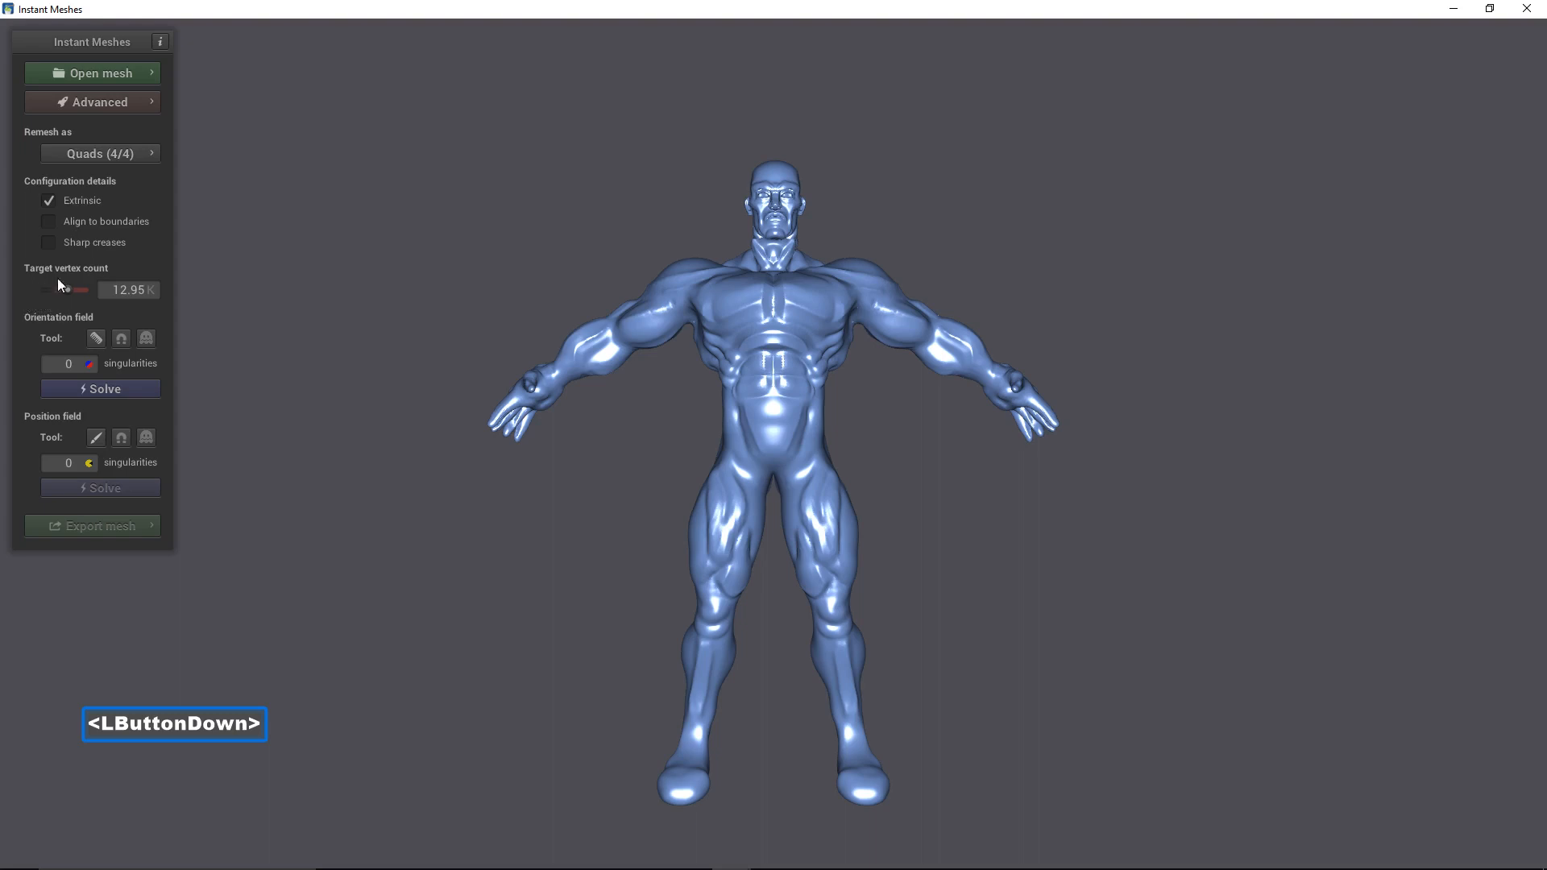
Lower the target vertex count to 4.67K, solve the orientation and position fields, and inspect the resulting quad layout on the body.
drag(67, 289, 64, 288)
click(131, 392)
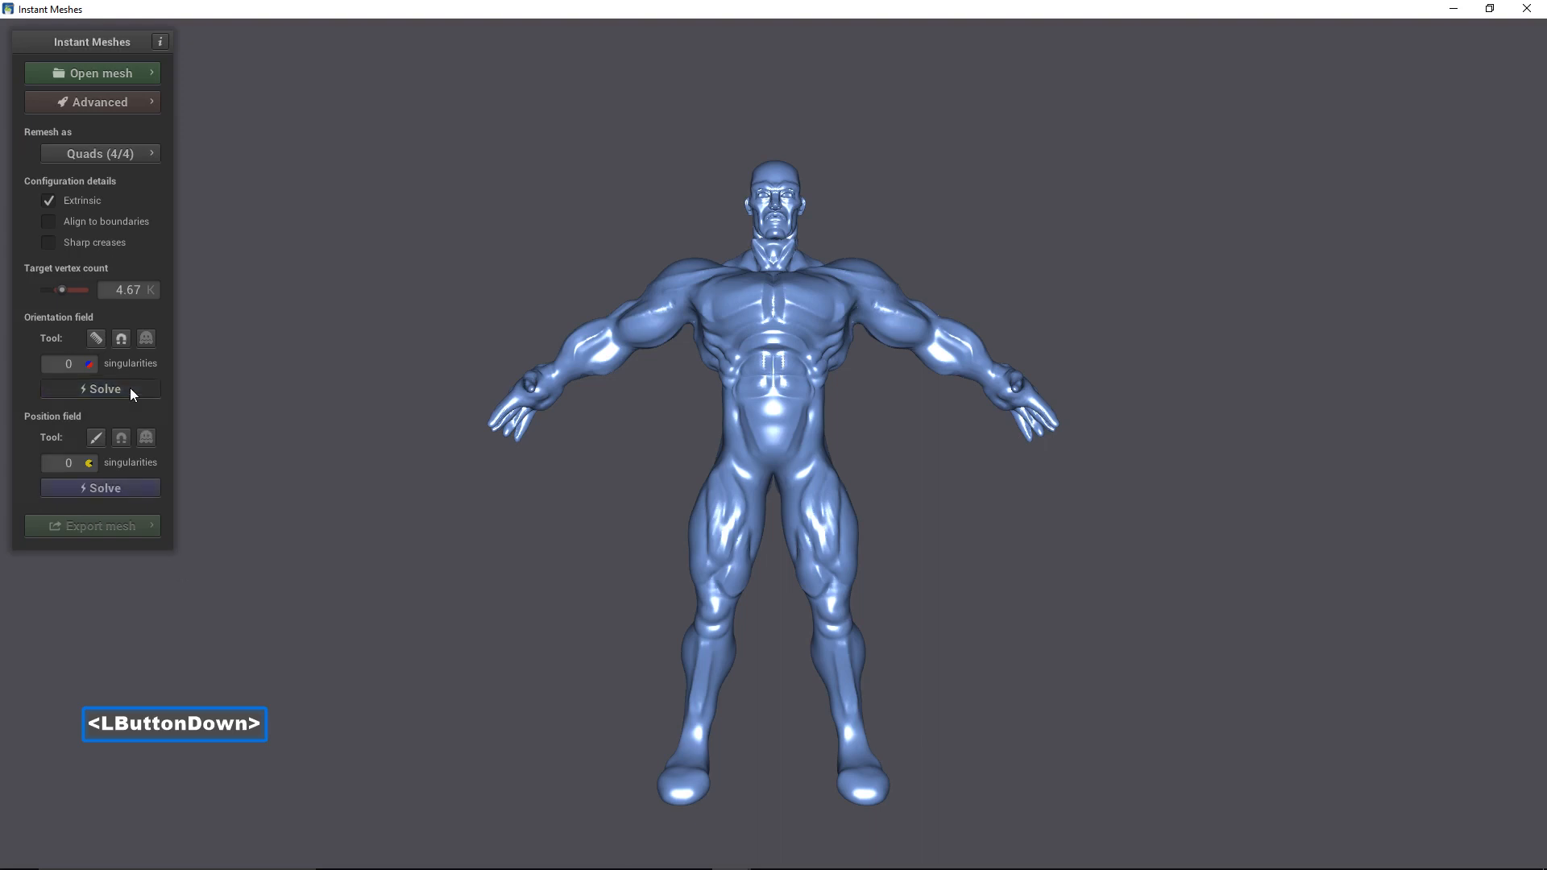
click(145, 487)
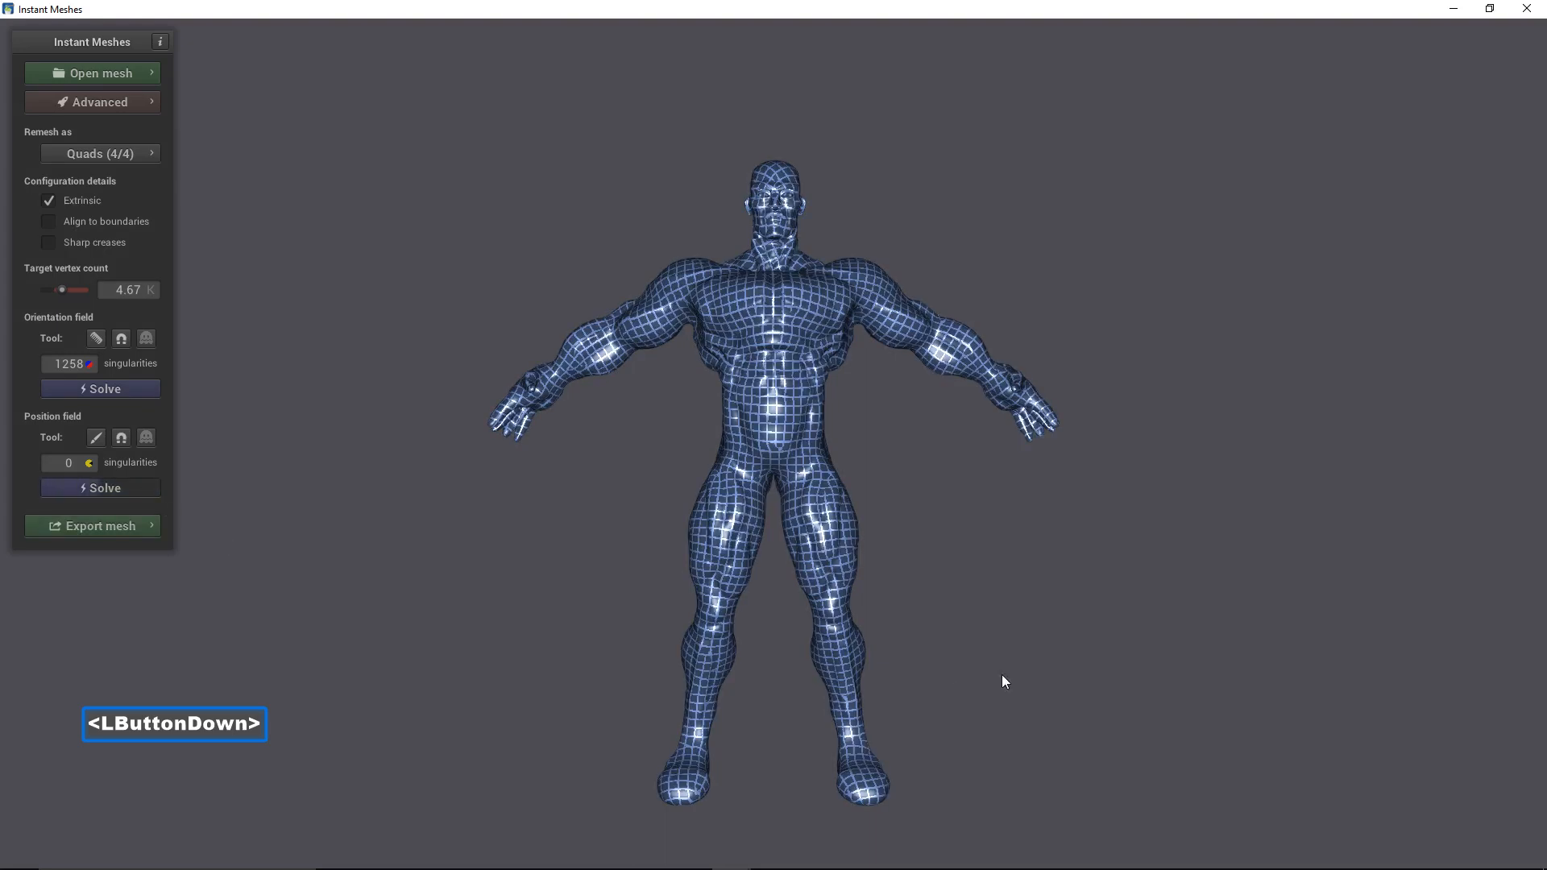
scroll(906, 246, up, 5)
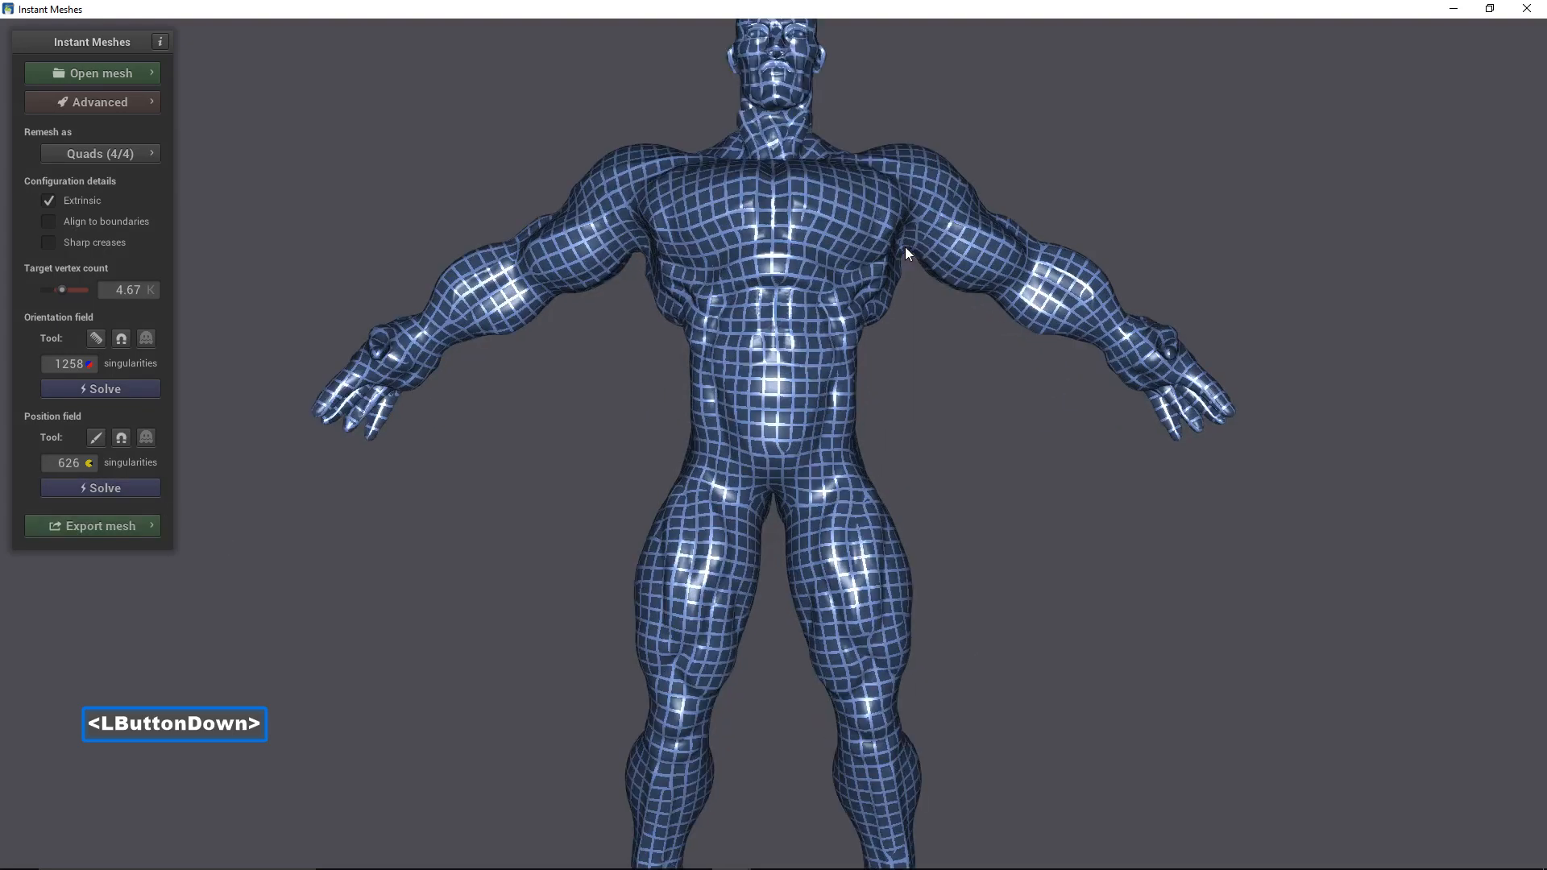
mouse_move(992, 167)
mouse_down()
mouse_move(998, 135)
mouse_move(1012, 235)
mouse_up()
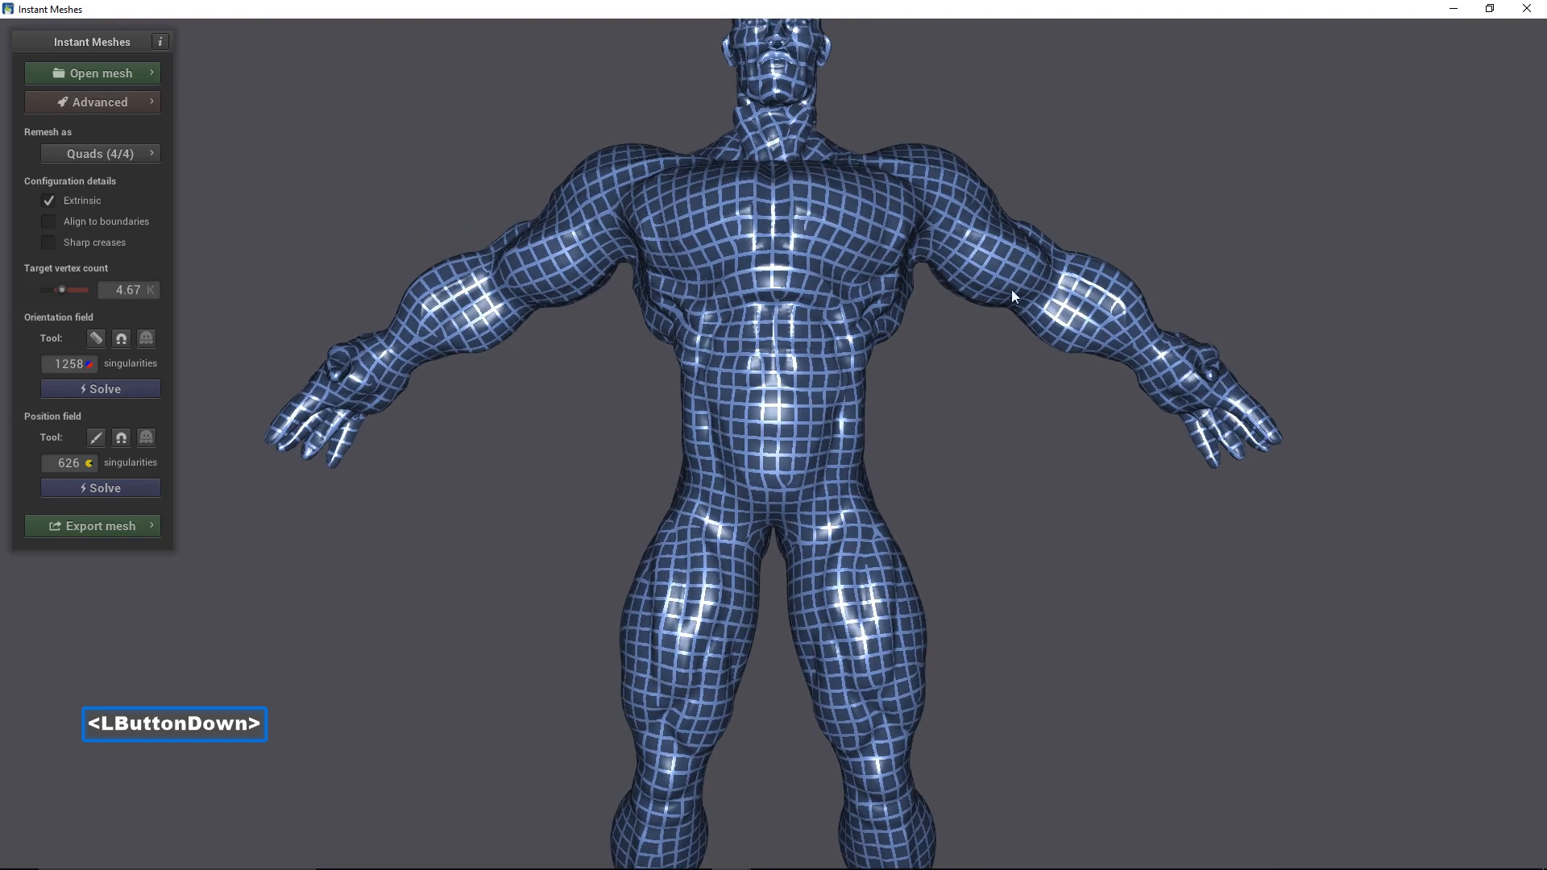
Paint an Edge Brush guide stroke for the position field down the centre of the face, from forehead to chin.
drag(1014, 296, 1015, 338)
drag(1006, 448, 1005, 451)
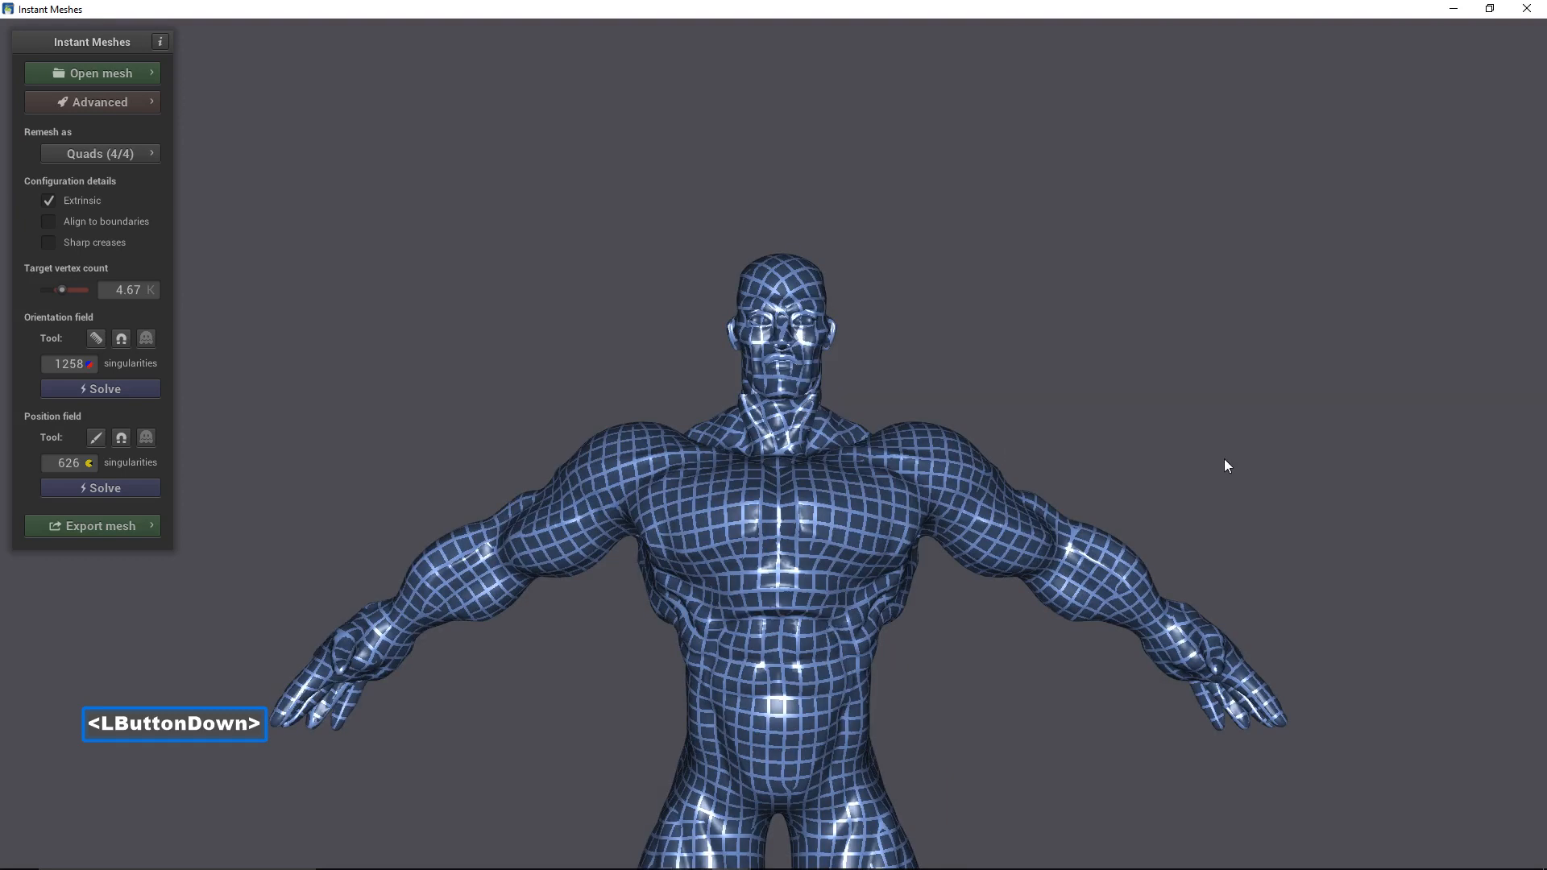
click(1188, 17)
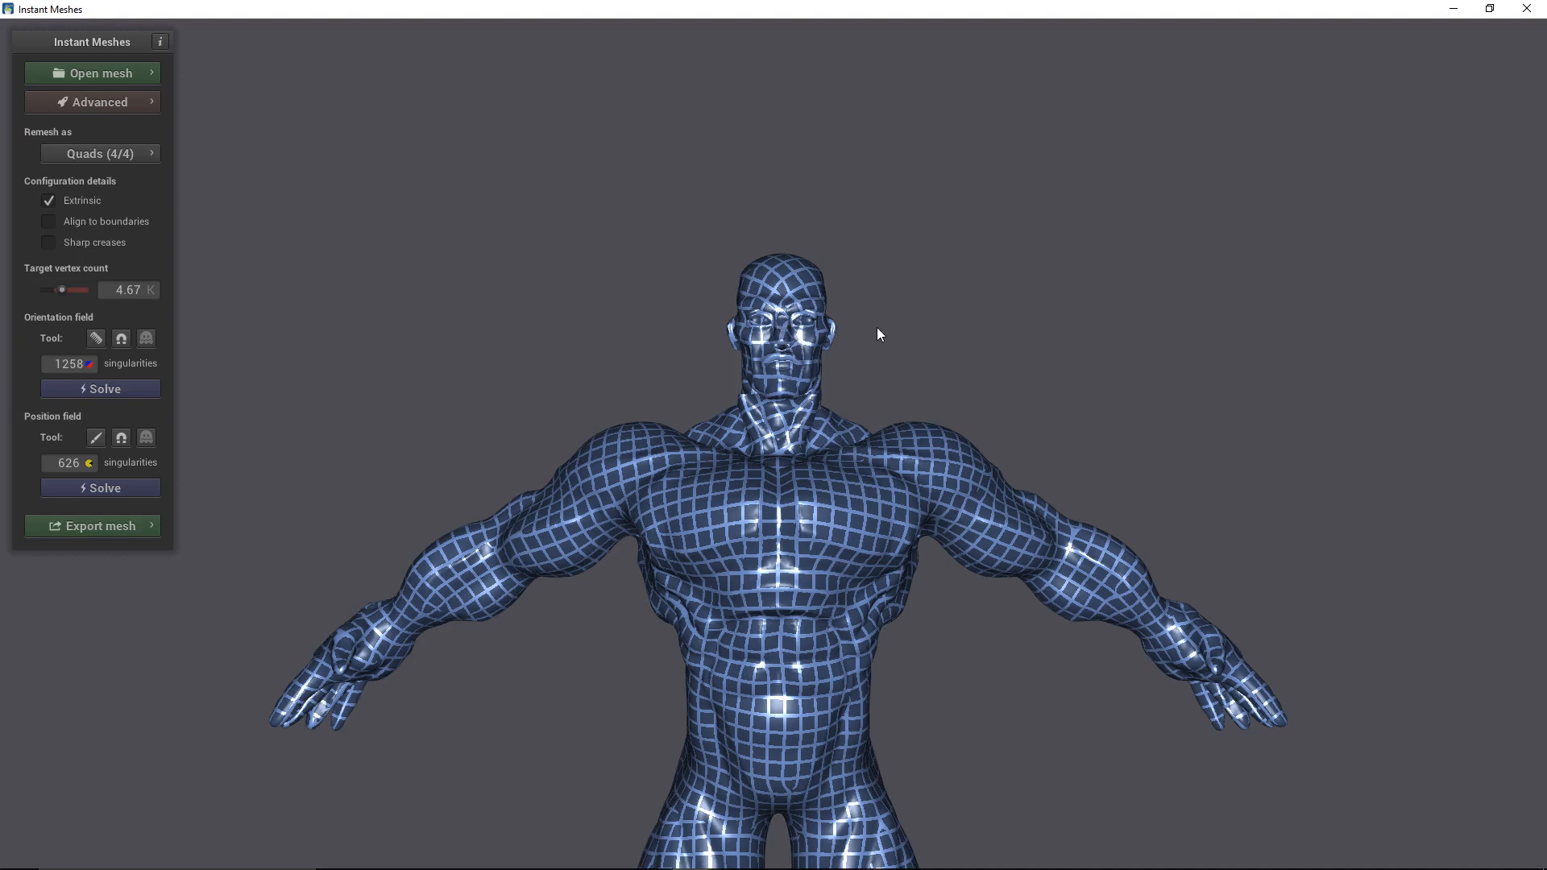
click(96, 438)
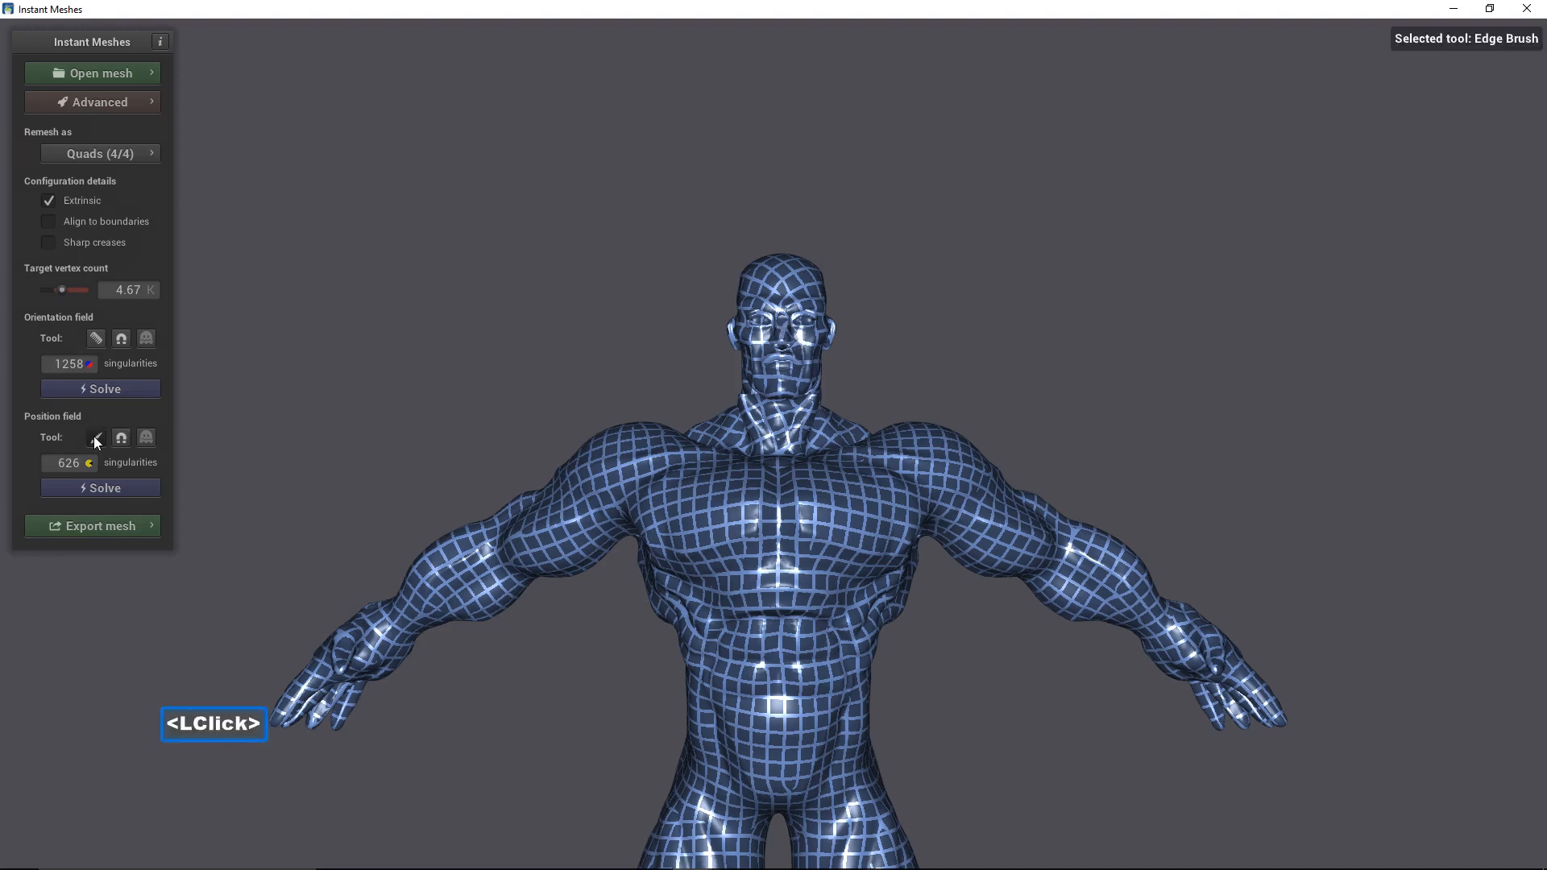
click(780, 290)
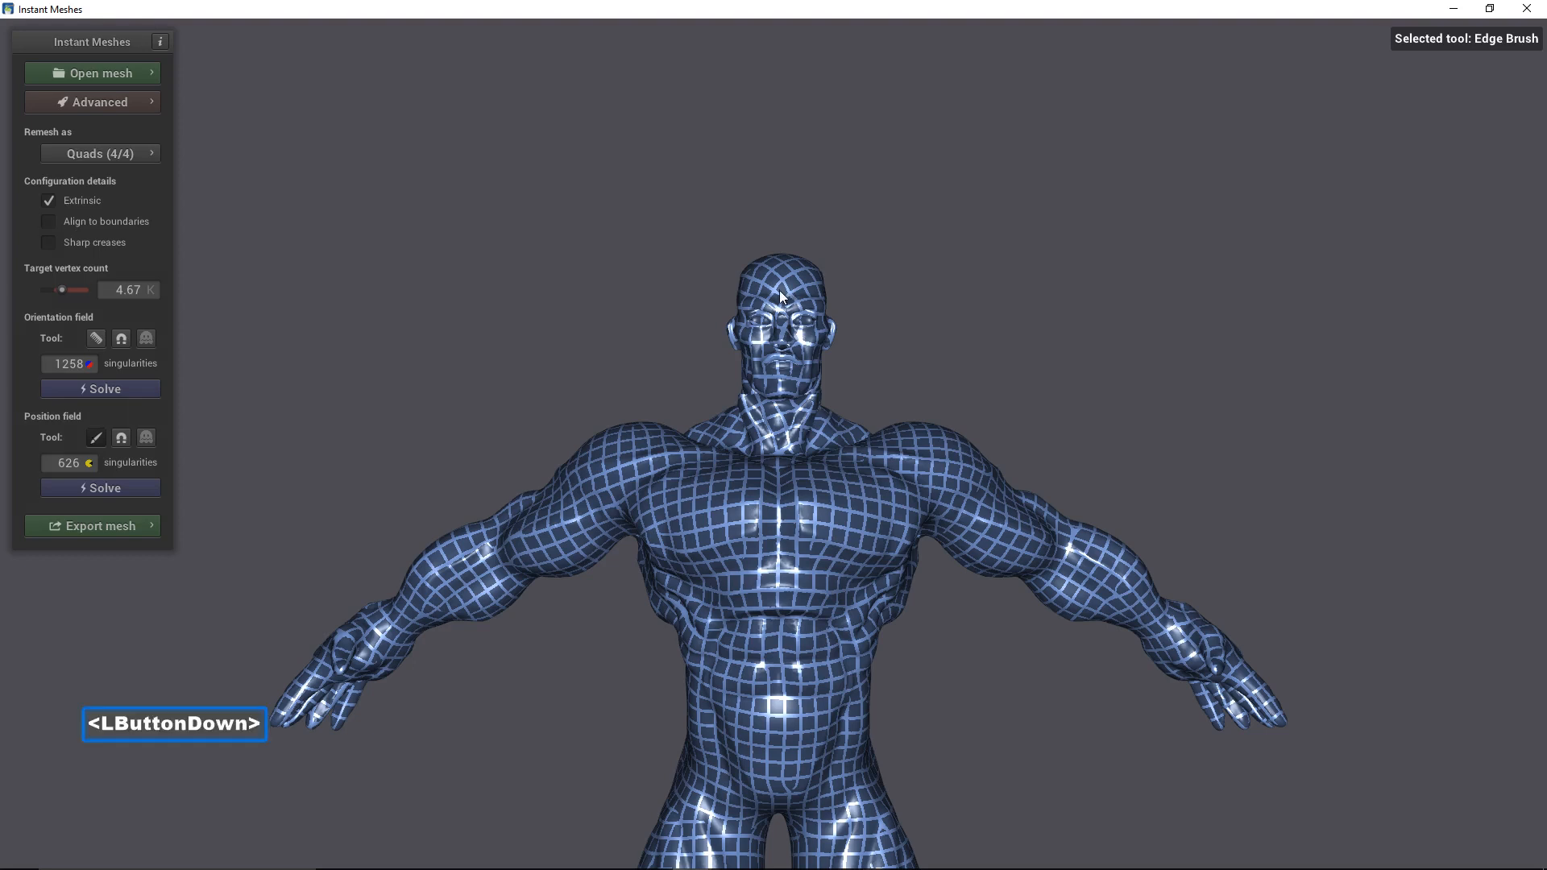
drag(779, 301, 781, 385)
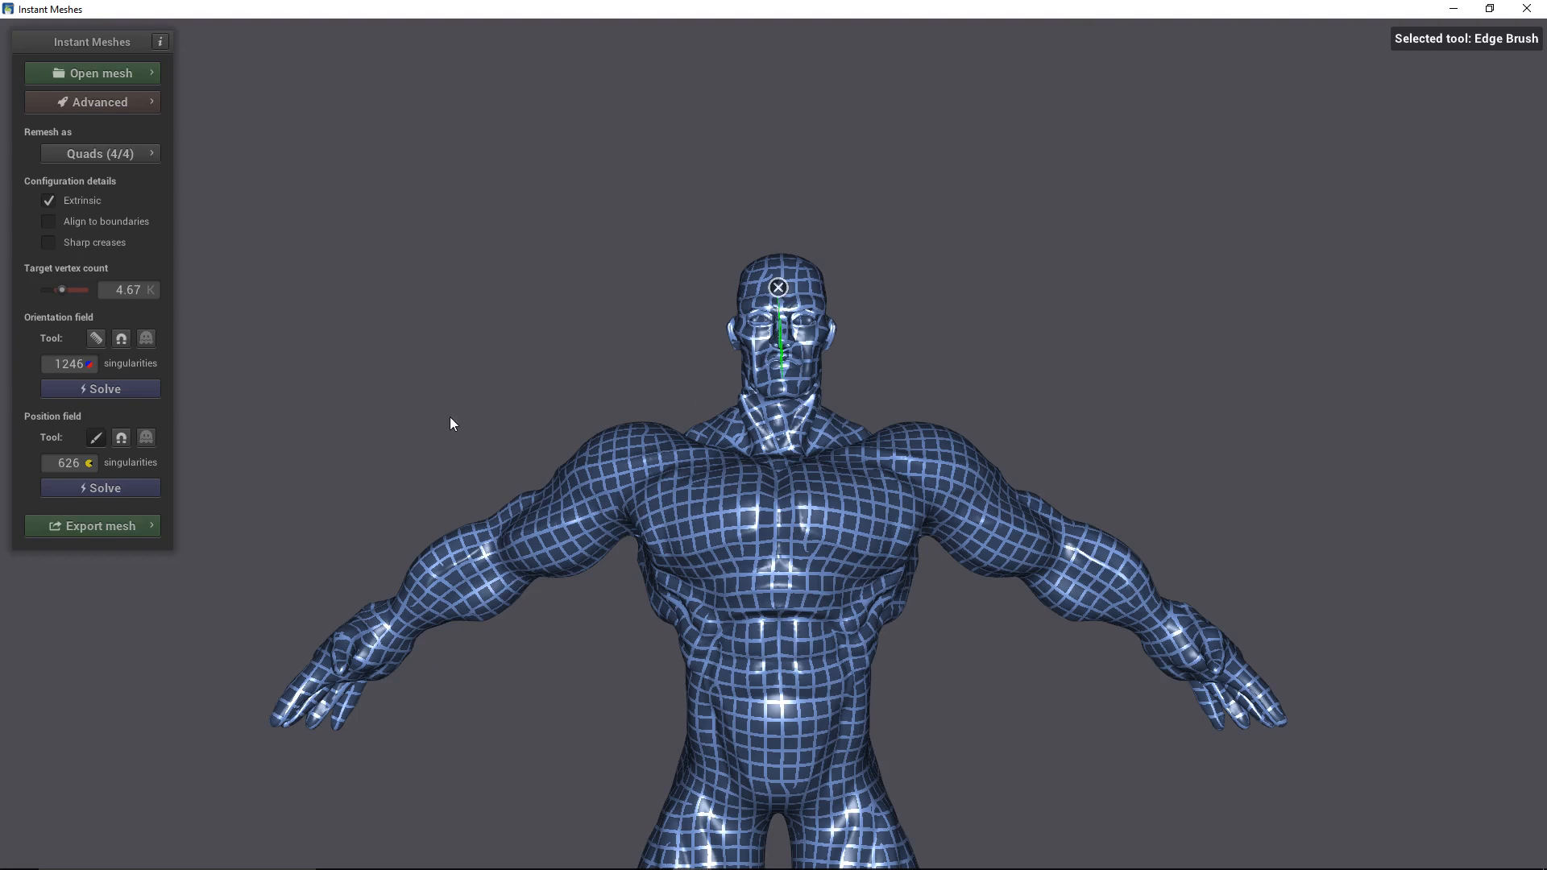
Extract the remeshed body as a pure quad mesh with 0 smoothing iterations and inspect the head and torso.
click(137, 527)
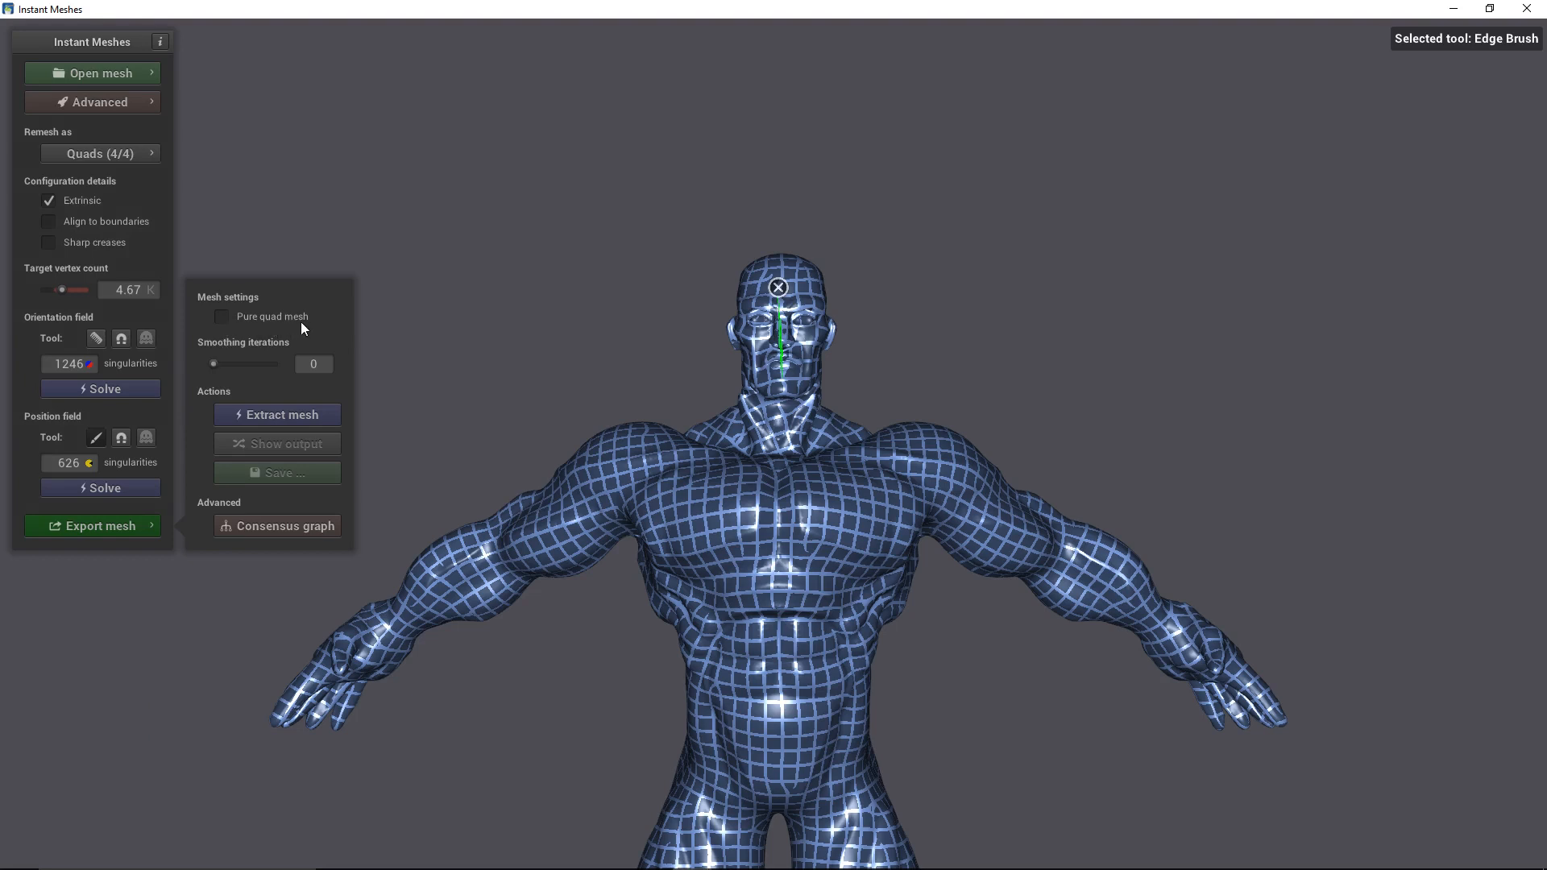
click(222, 319)
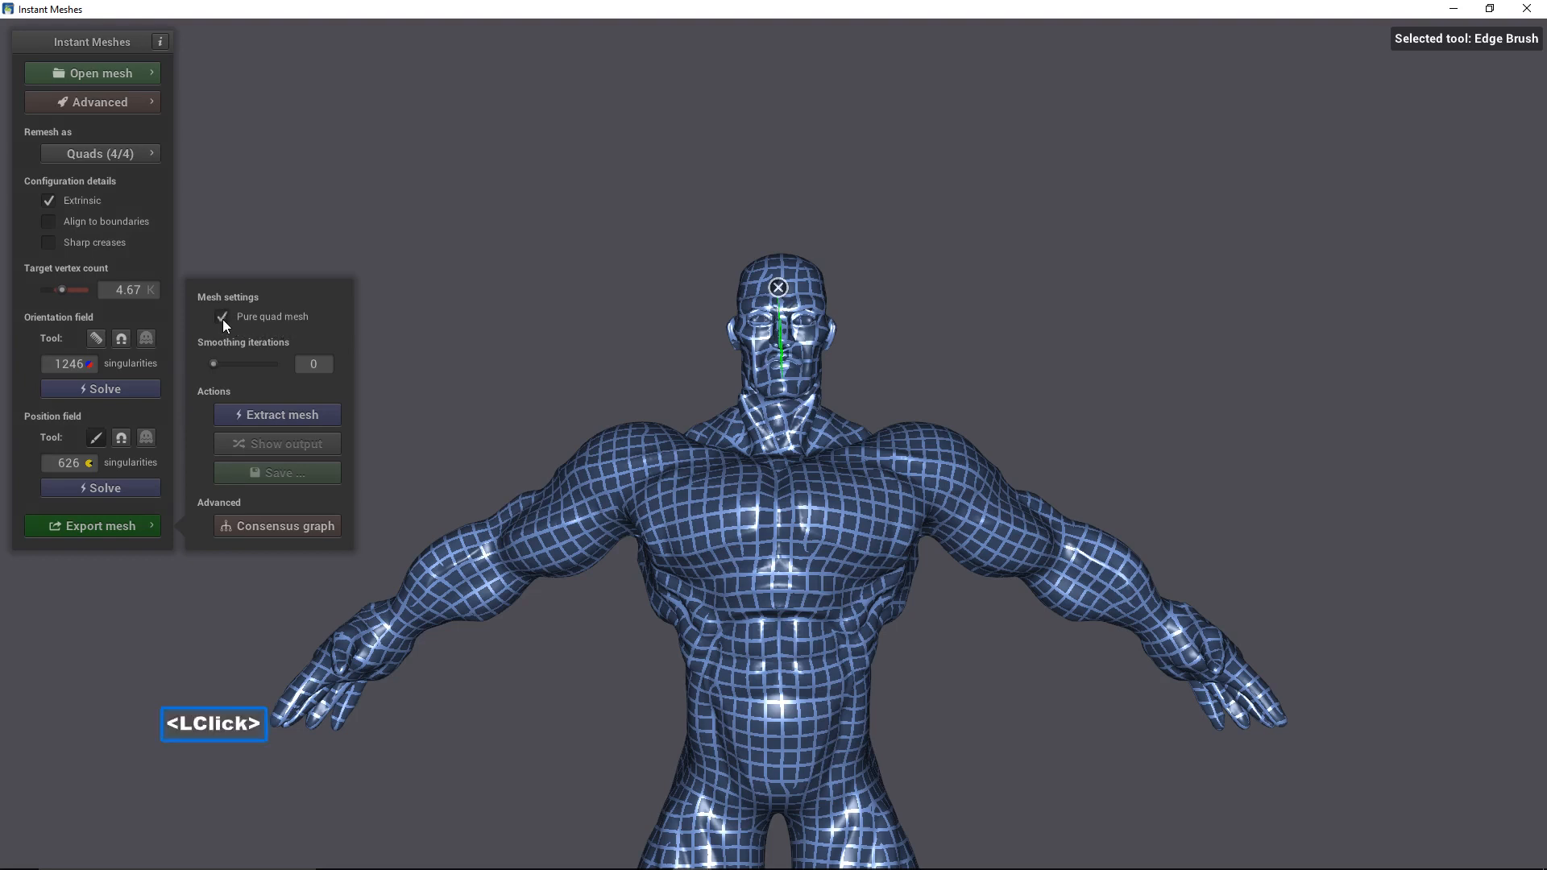
click(325, 414)
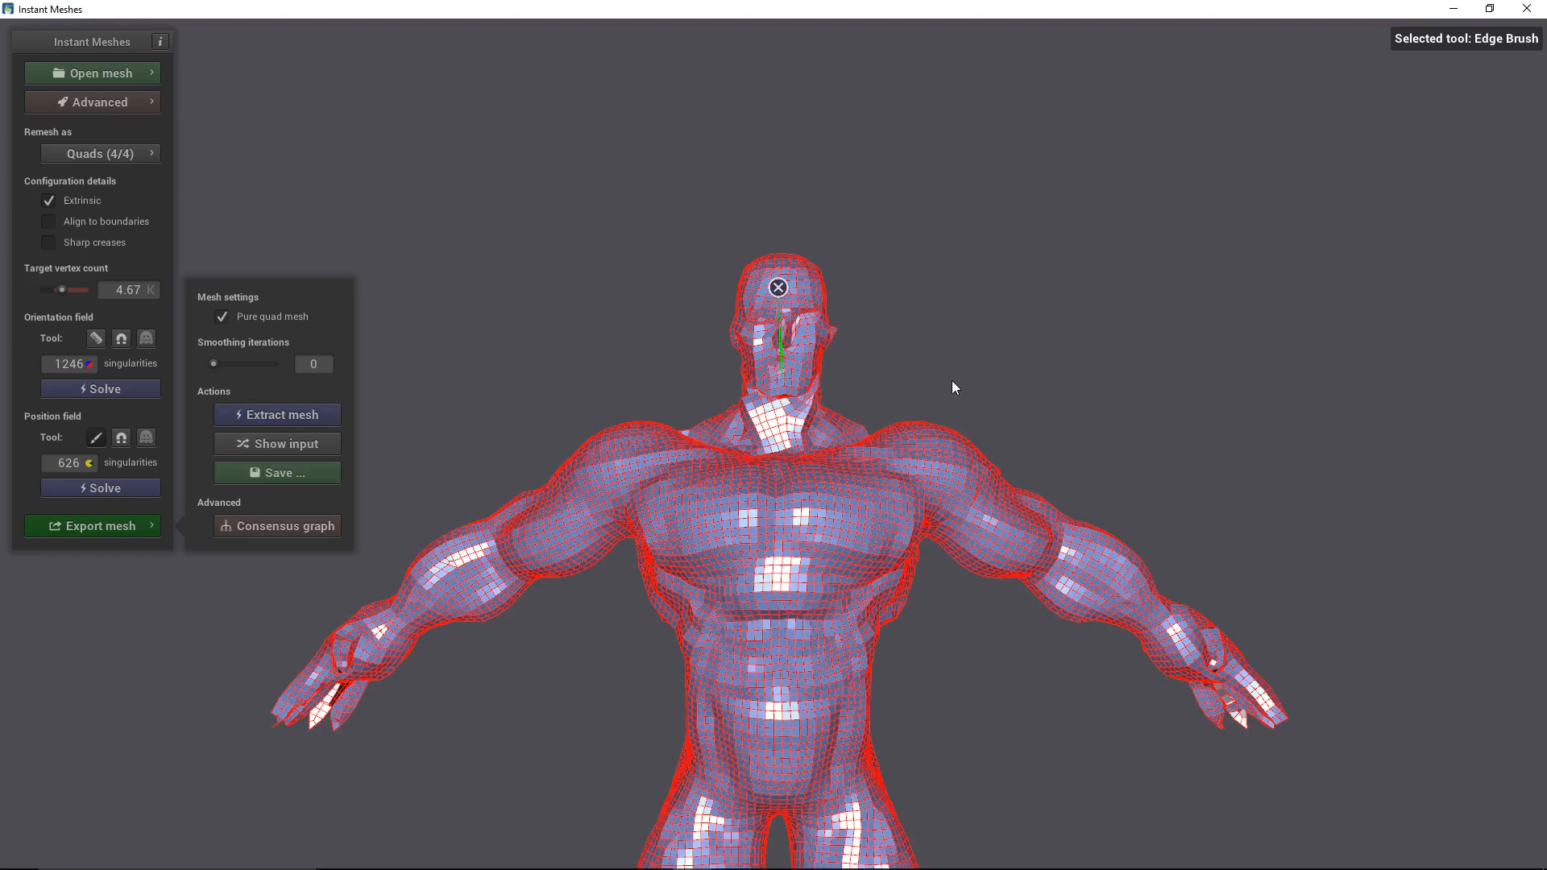
scroll(952, 380, up, 5)
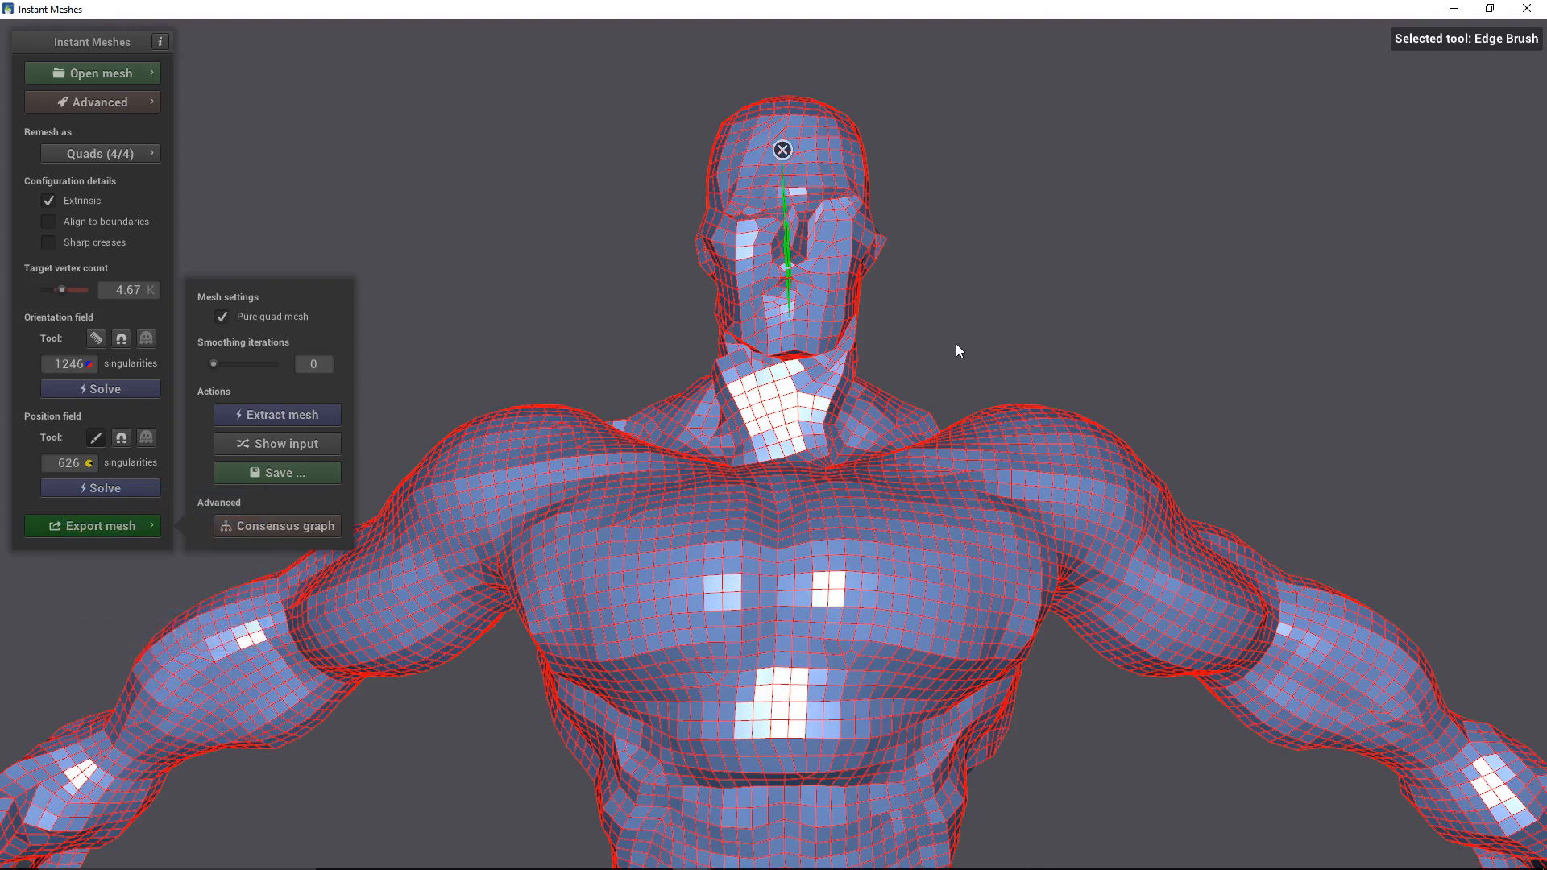
click(988, 356)
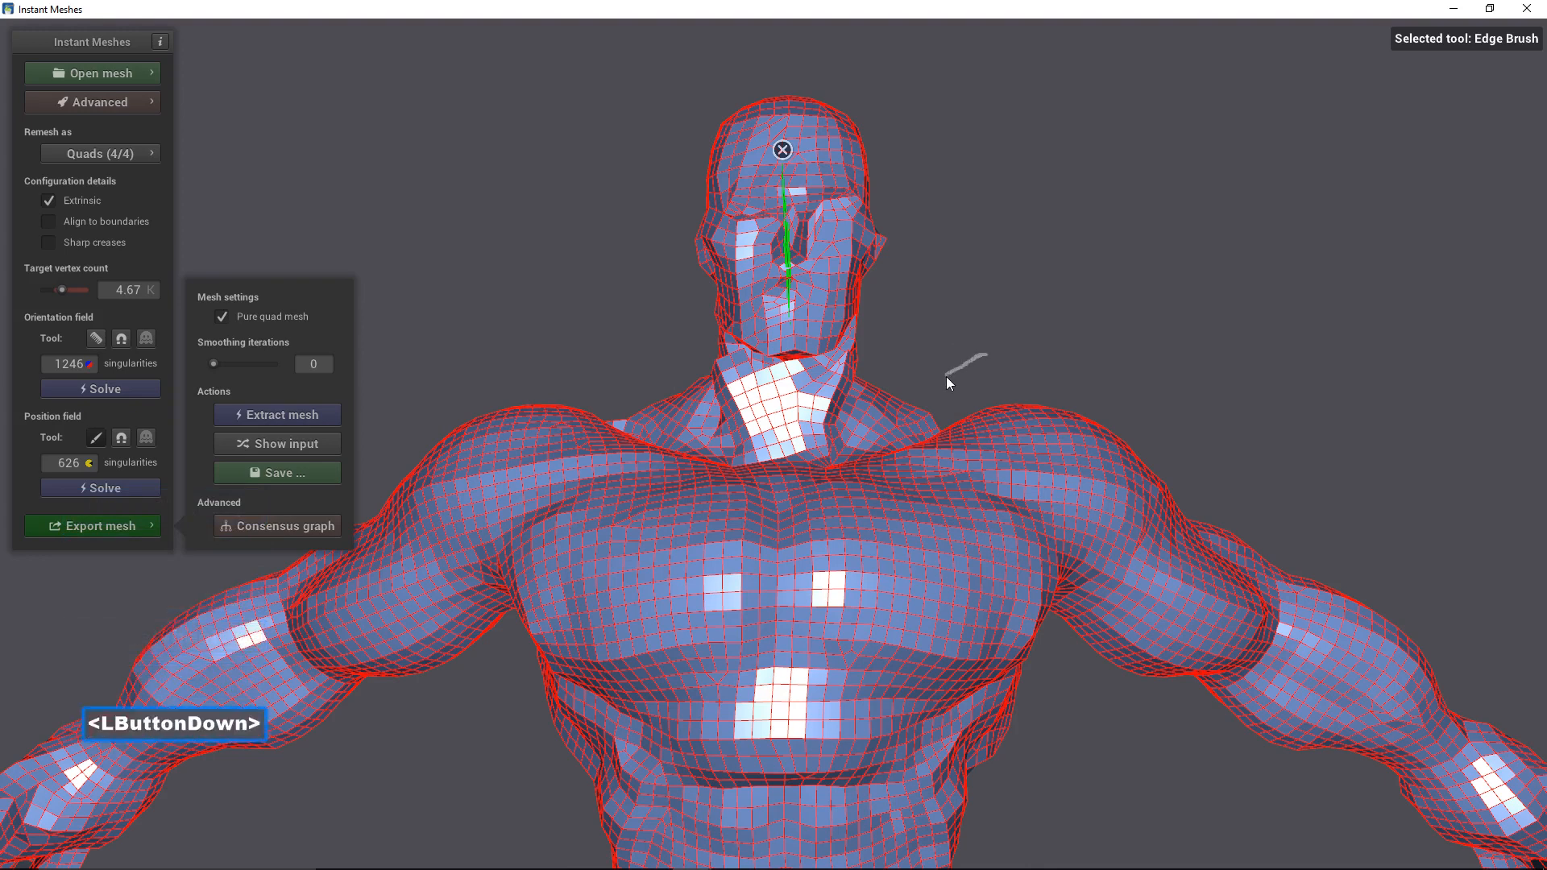
drag(946, 376, 946, 375)
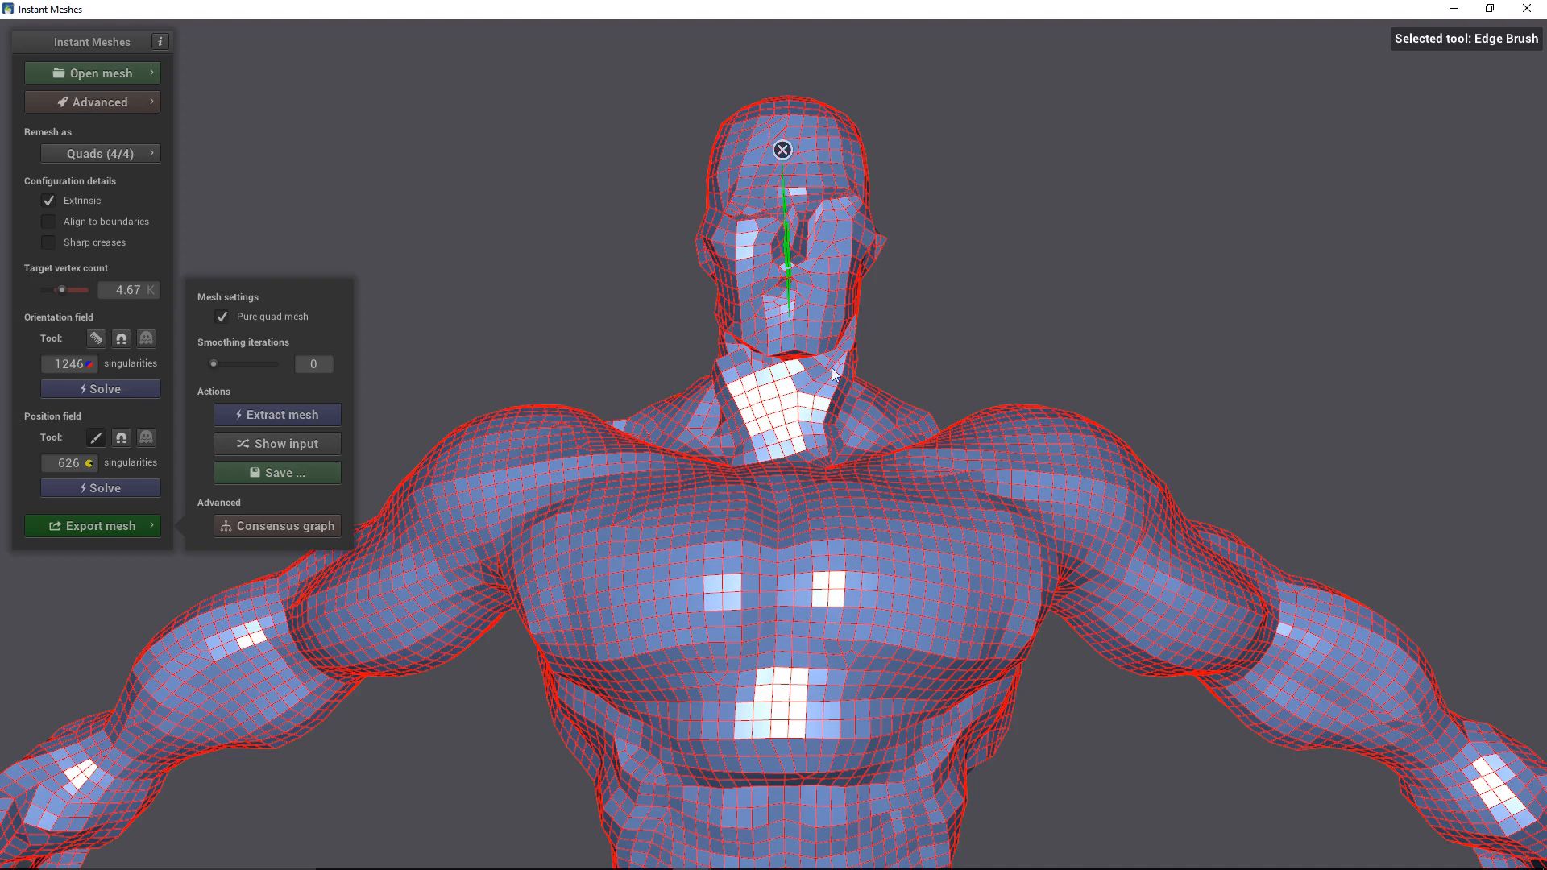
Save the extracted mesh as "male character mesh.obj" in the retopologize folder.
click(314, 476)
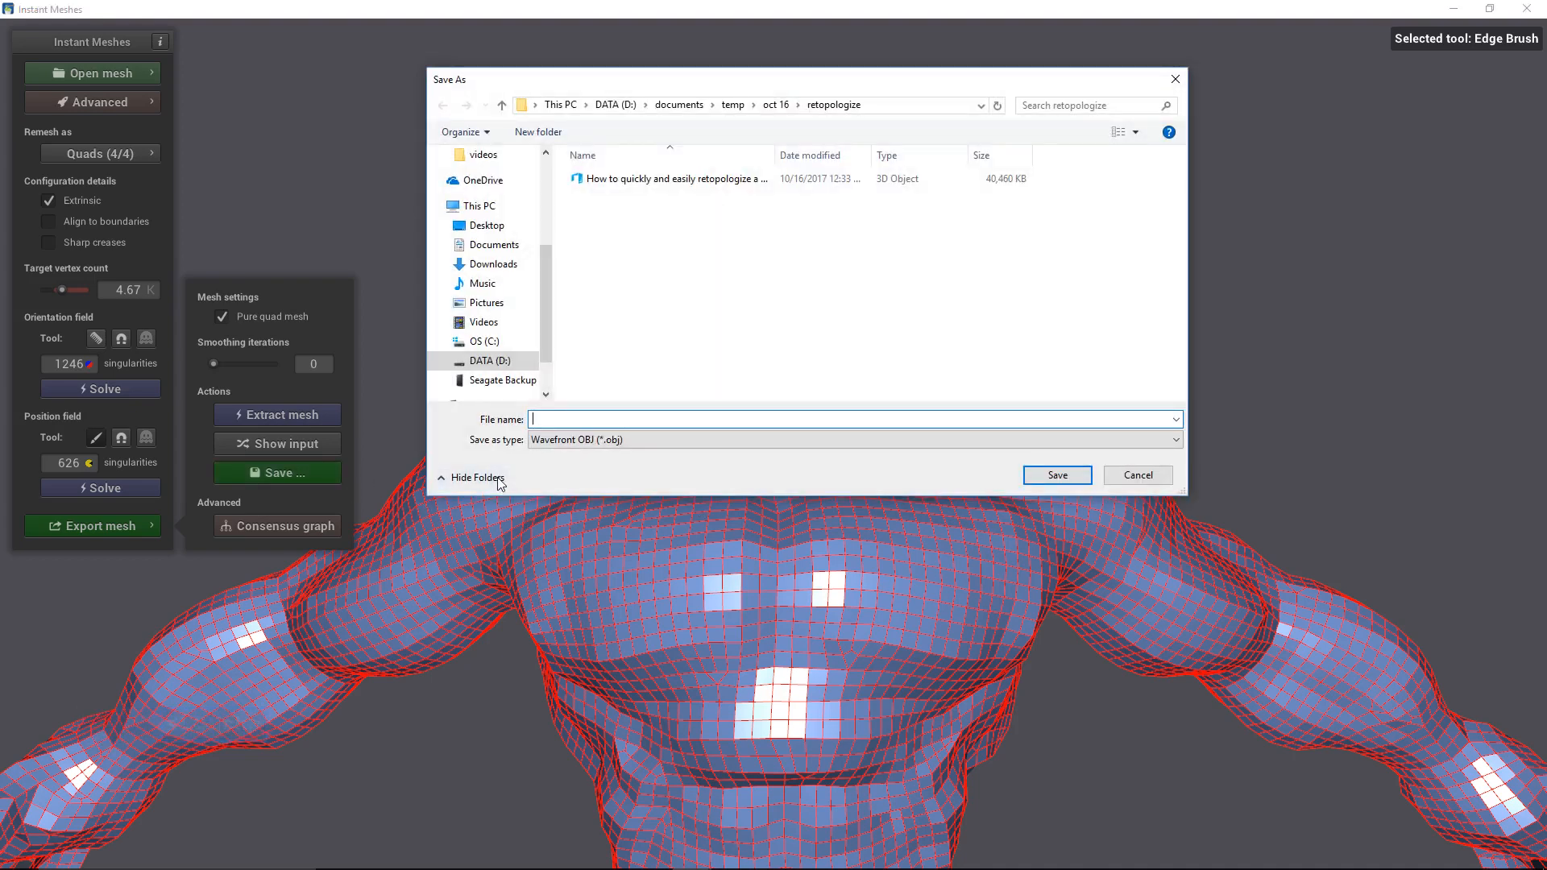
text(m)
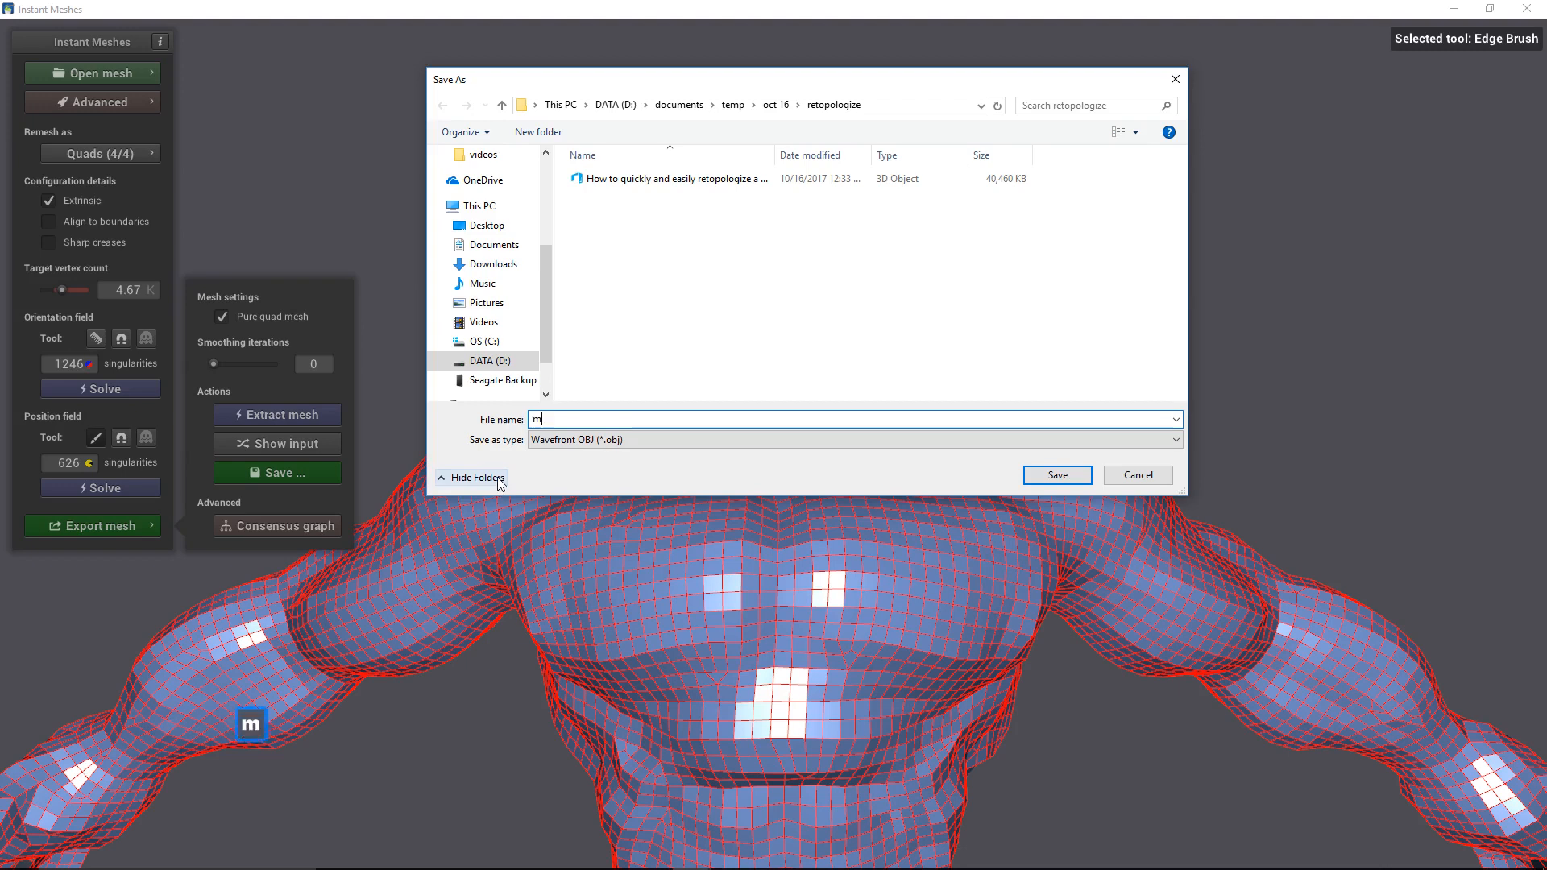
text(ale cha)
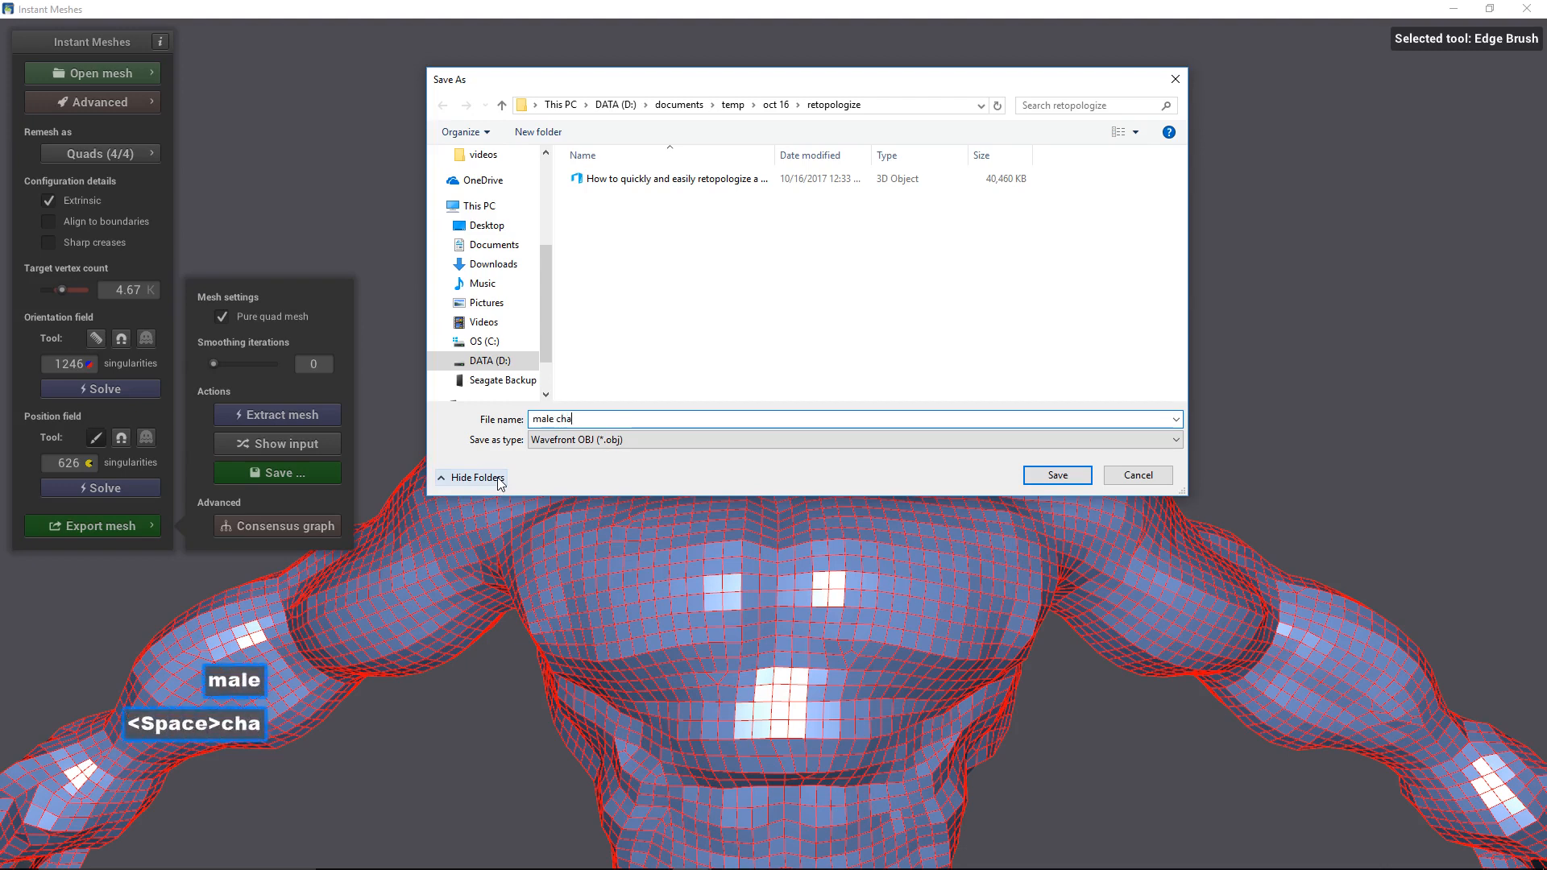
text(racter mesh)
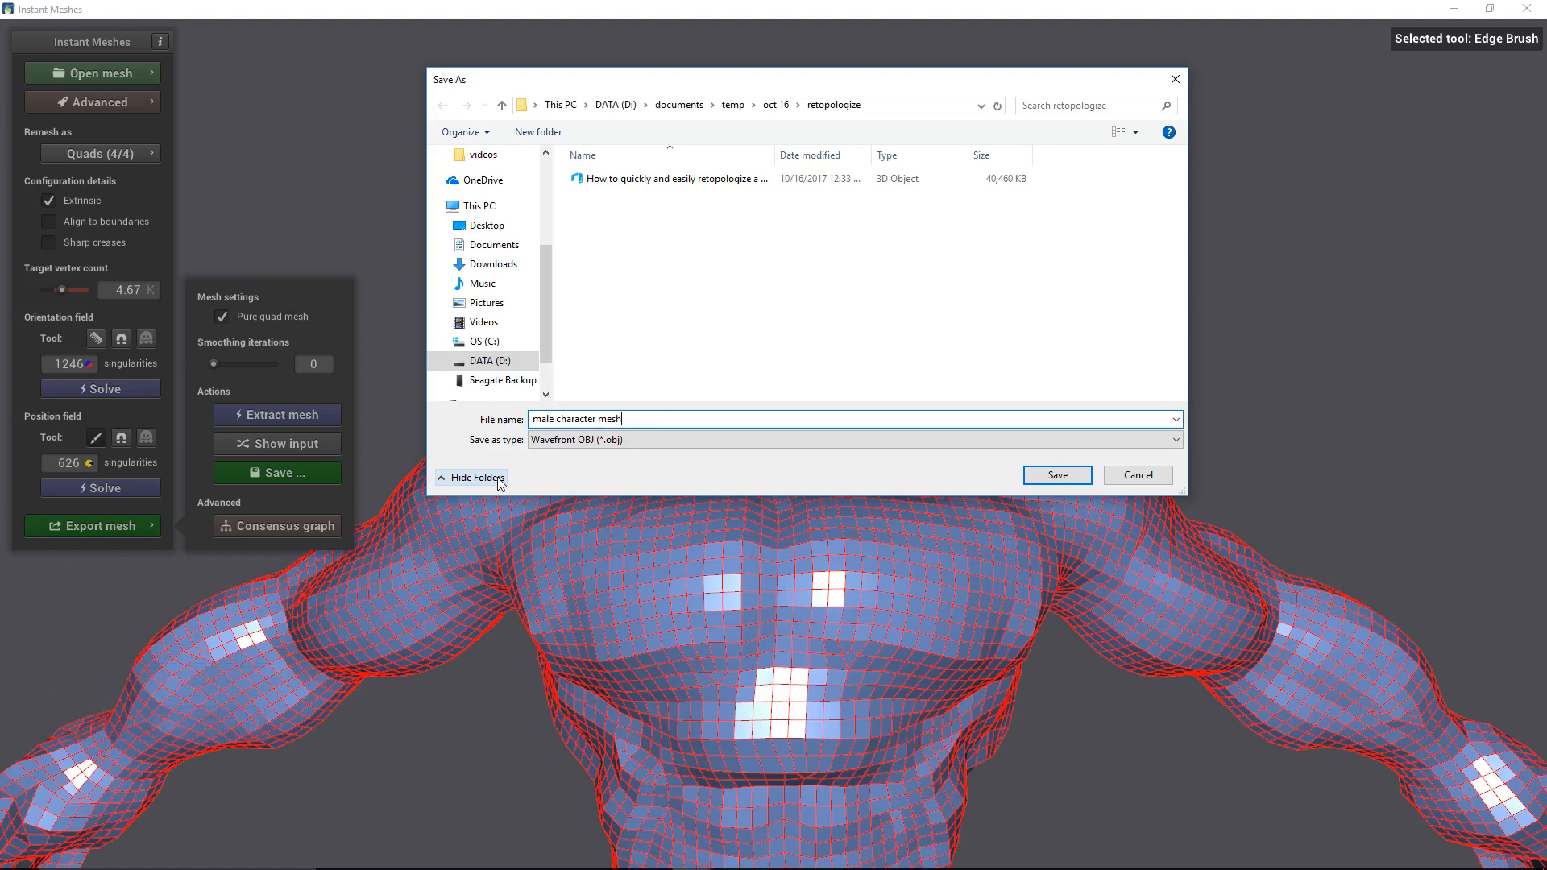
text(.obj)
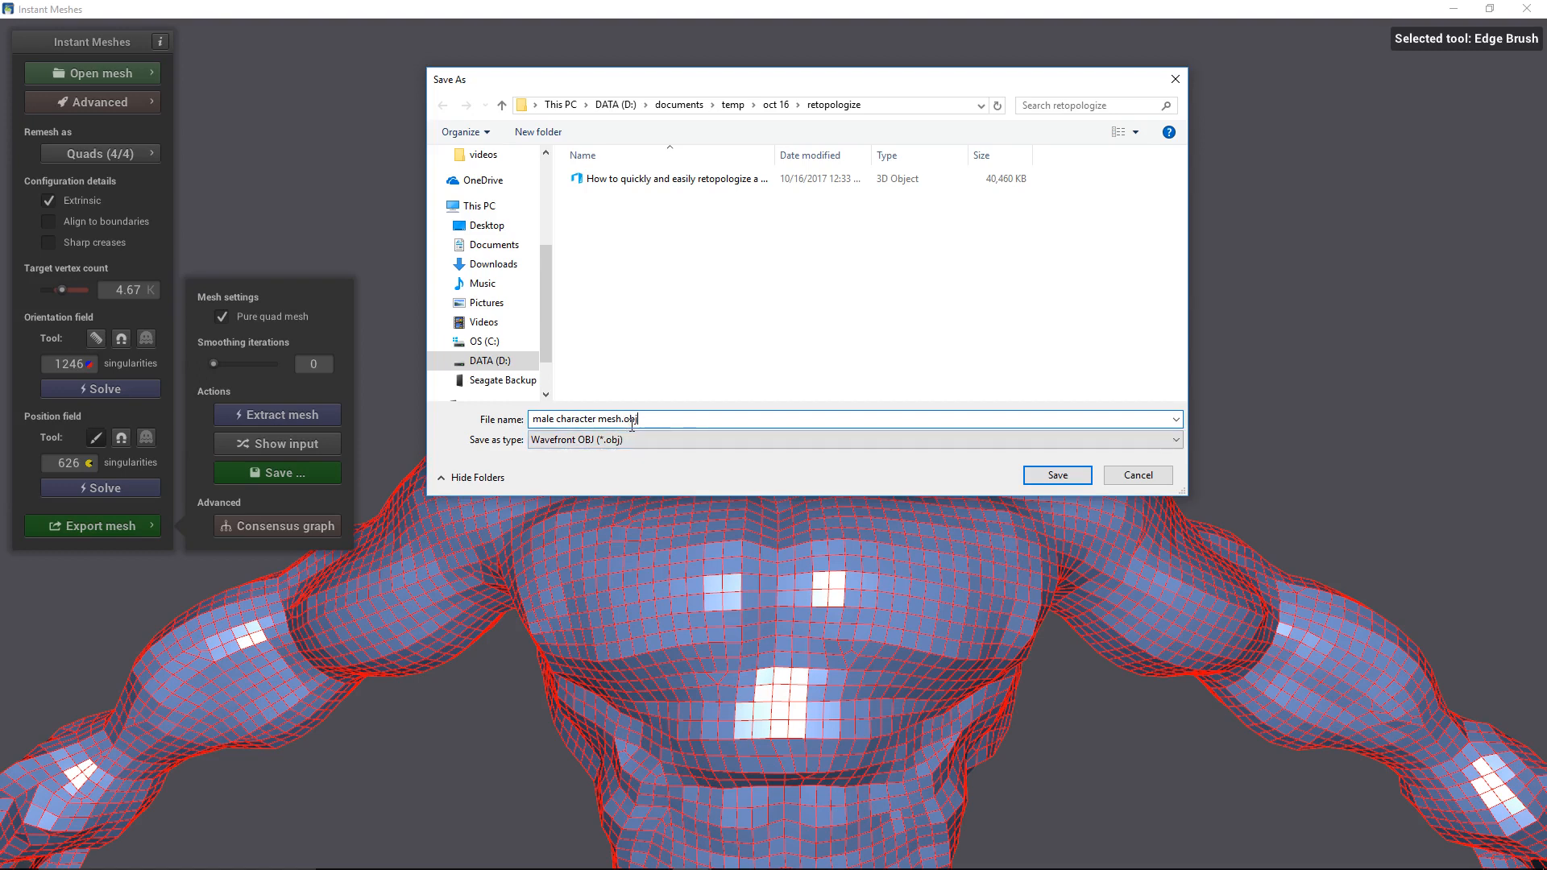
click(1074, 477)
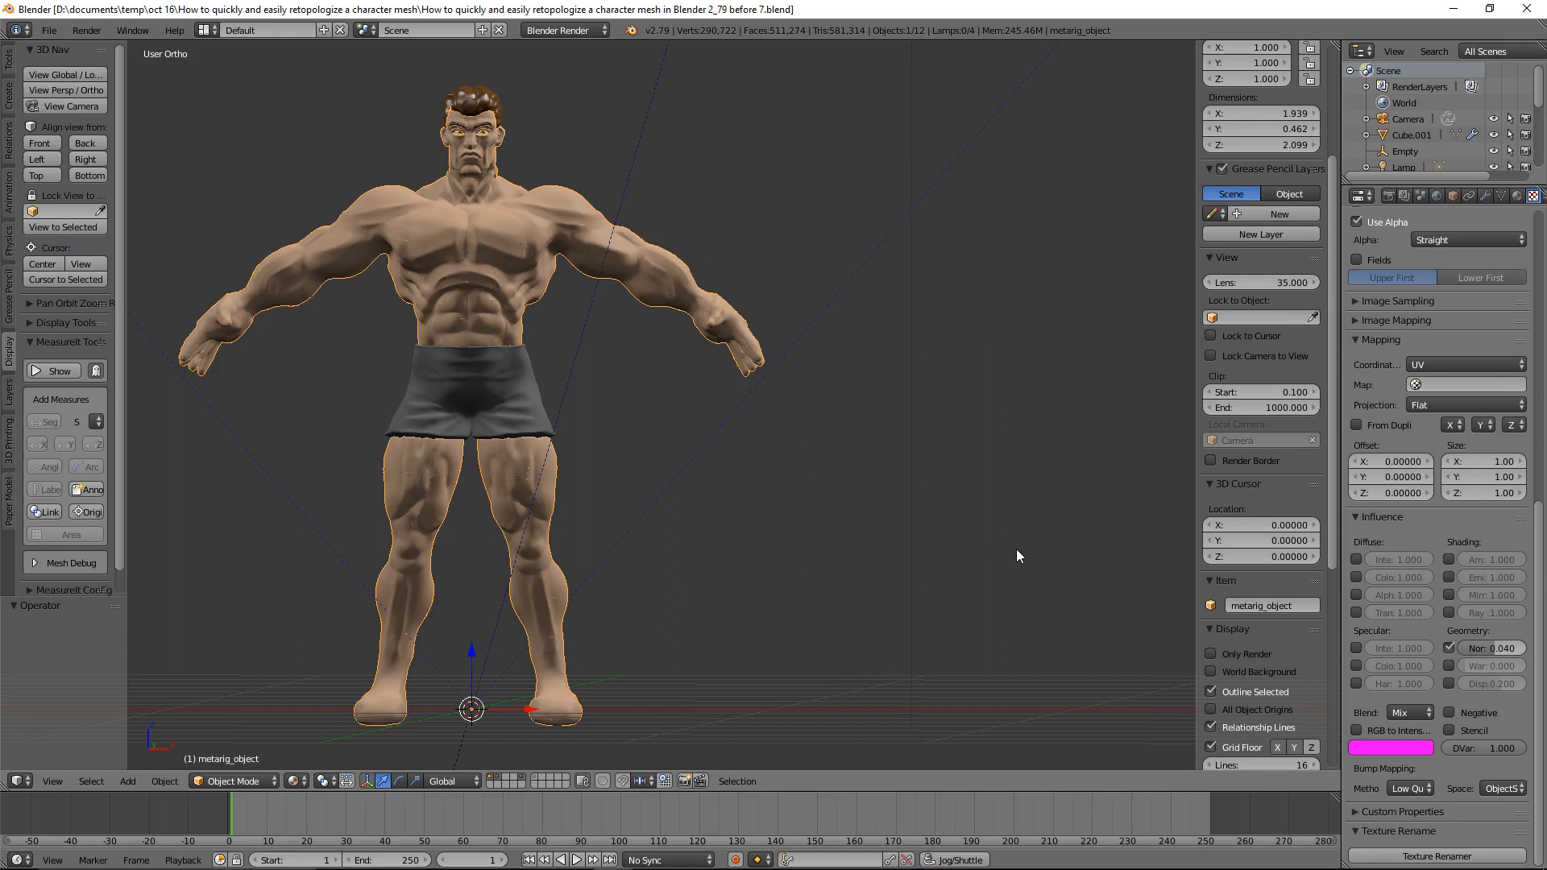
In Blender, hide the original body and import "male character mesh.obj" from D:\documents\temp\oct 16\retopologize as a Wavefront OBJ.
key(h)
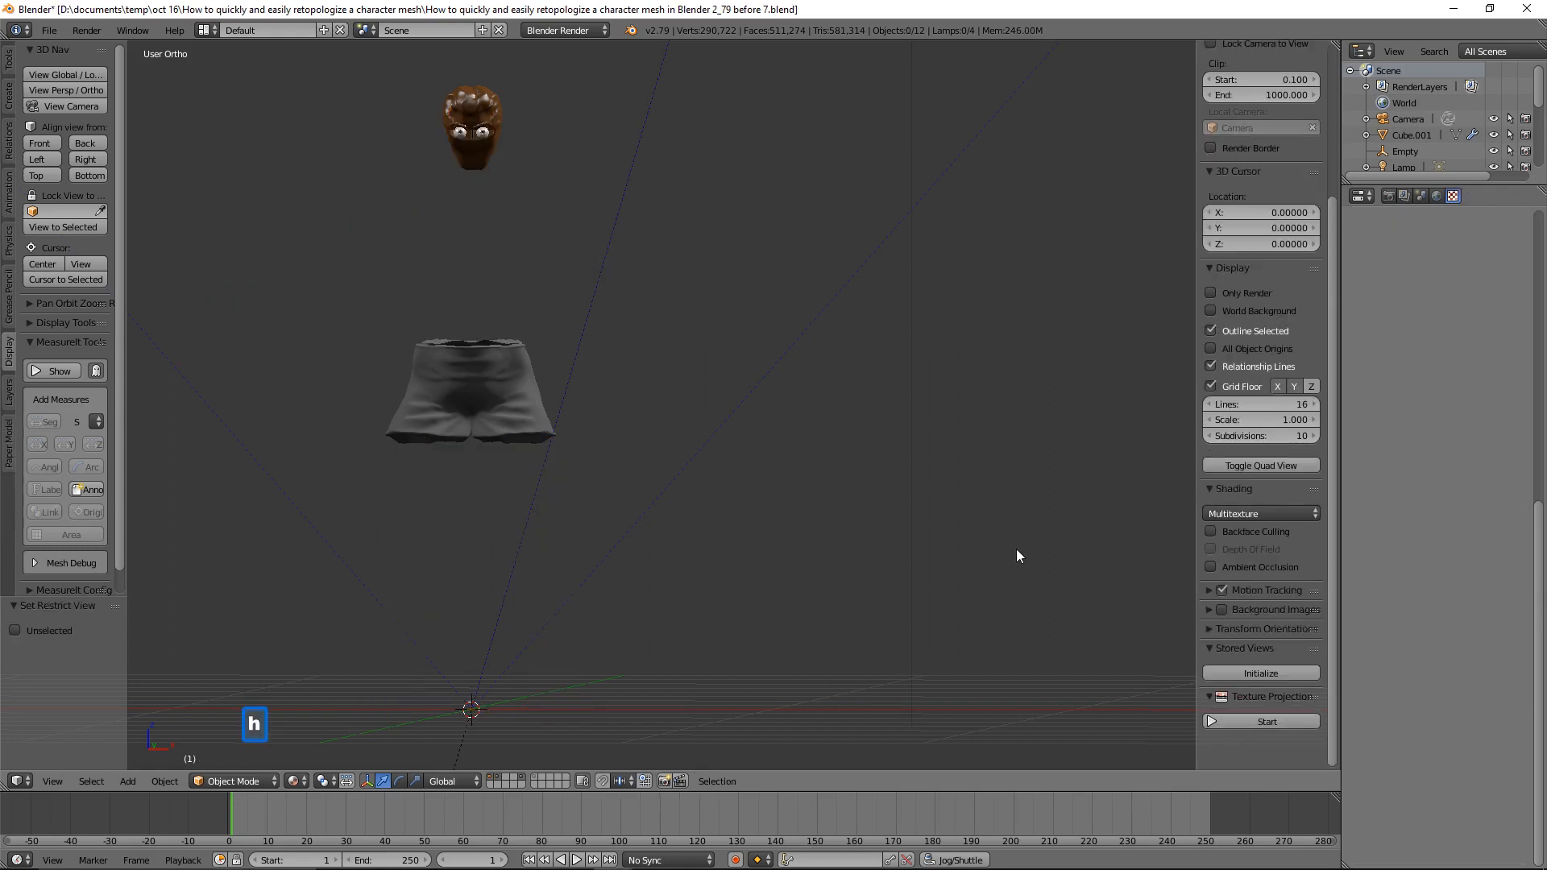
click(46, 32)
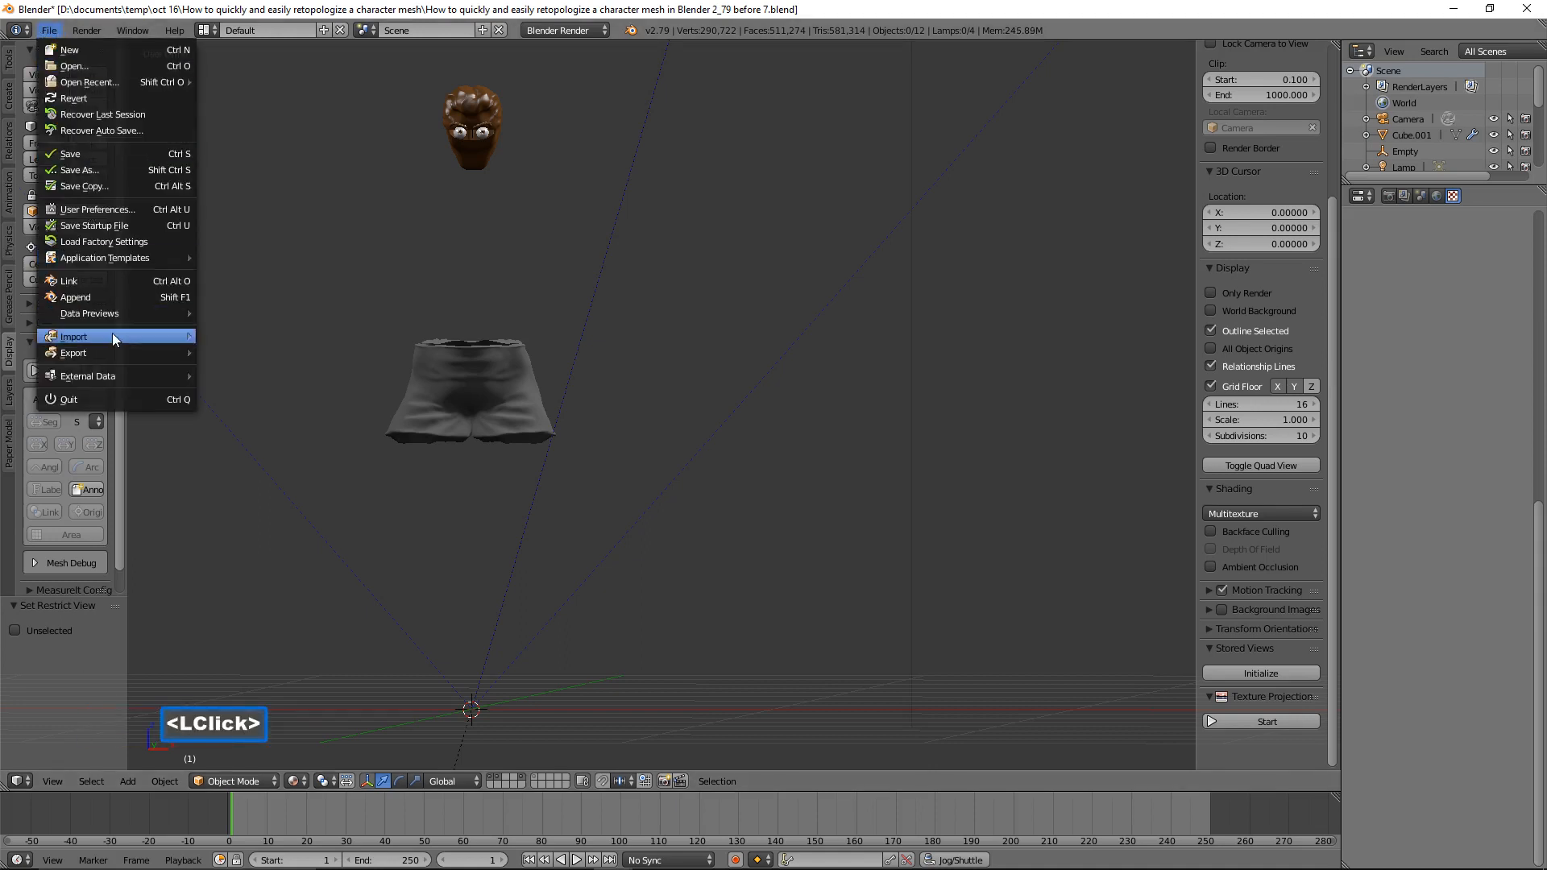
mouse_move(113, 336)
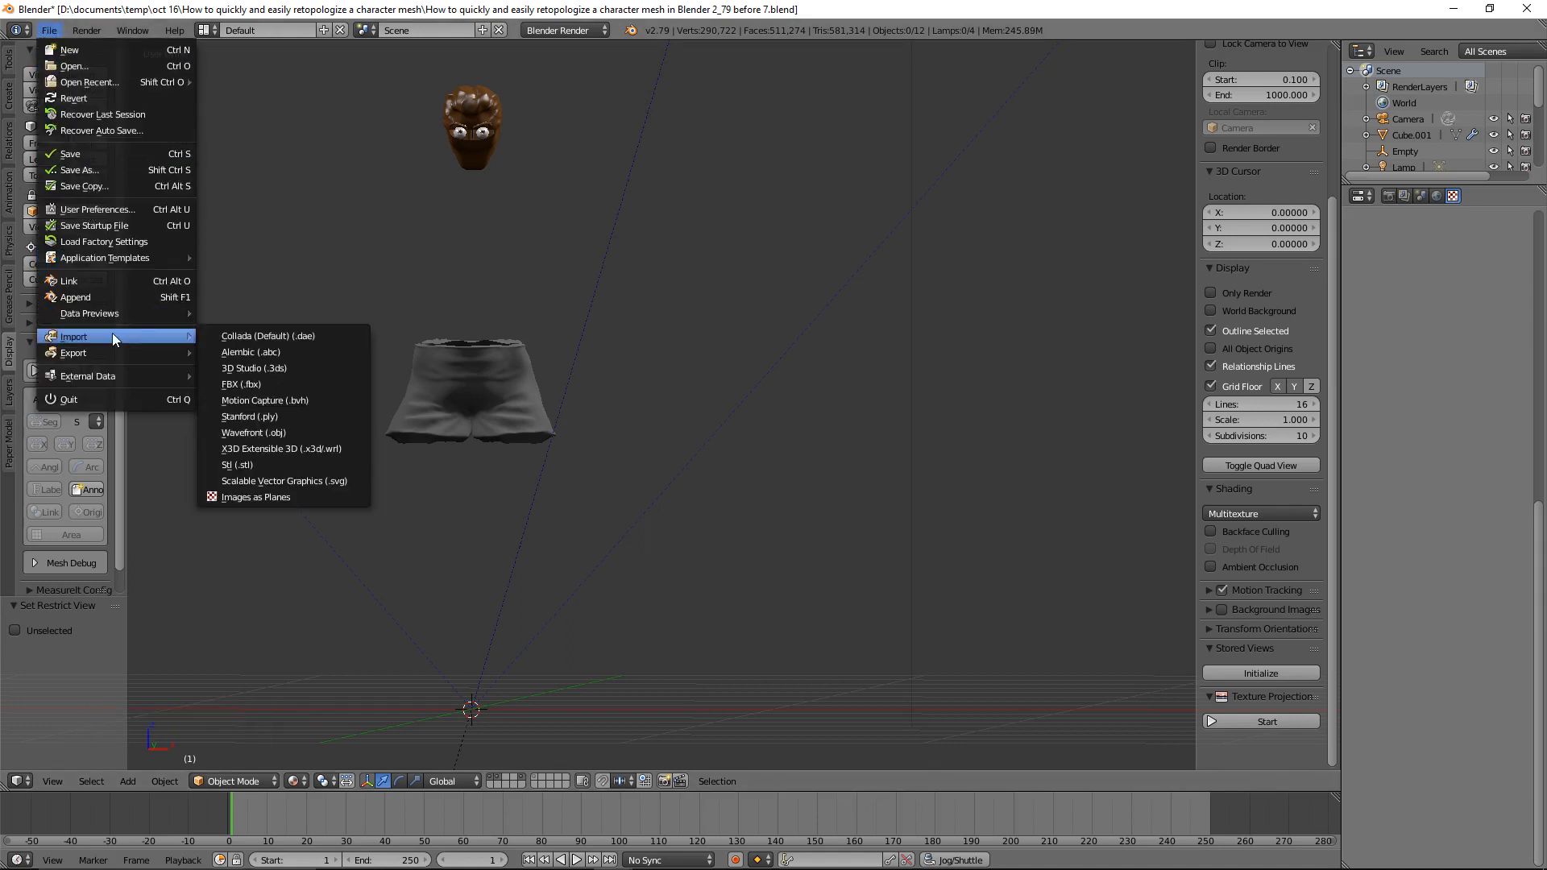
click(303, 432)
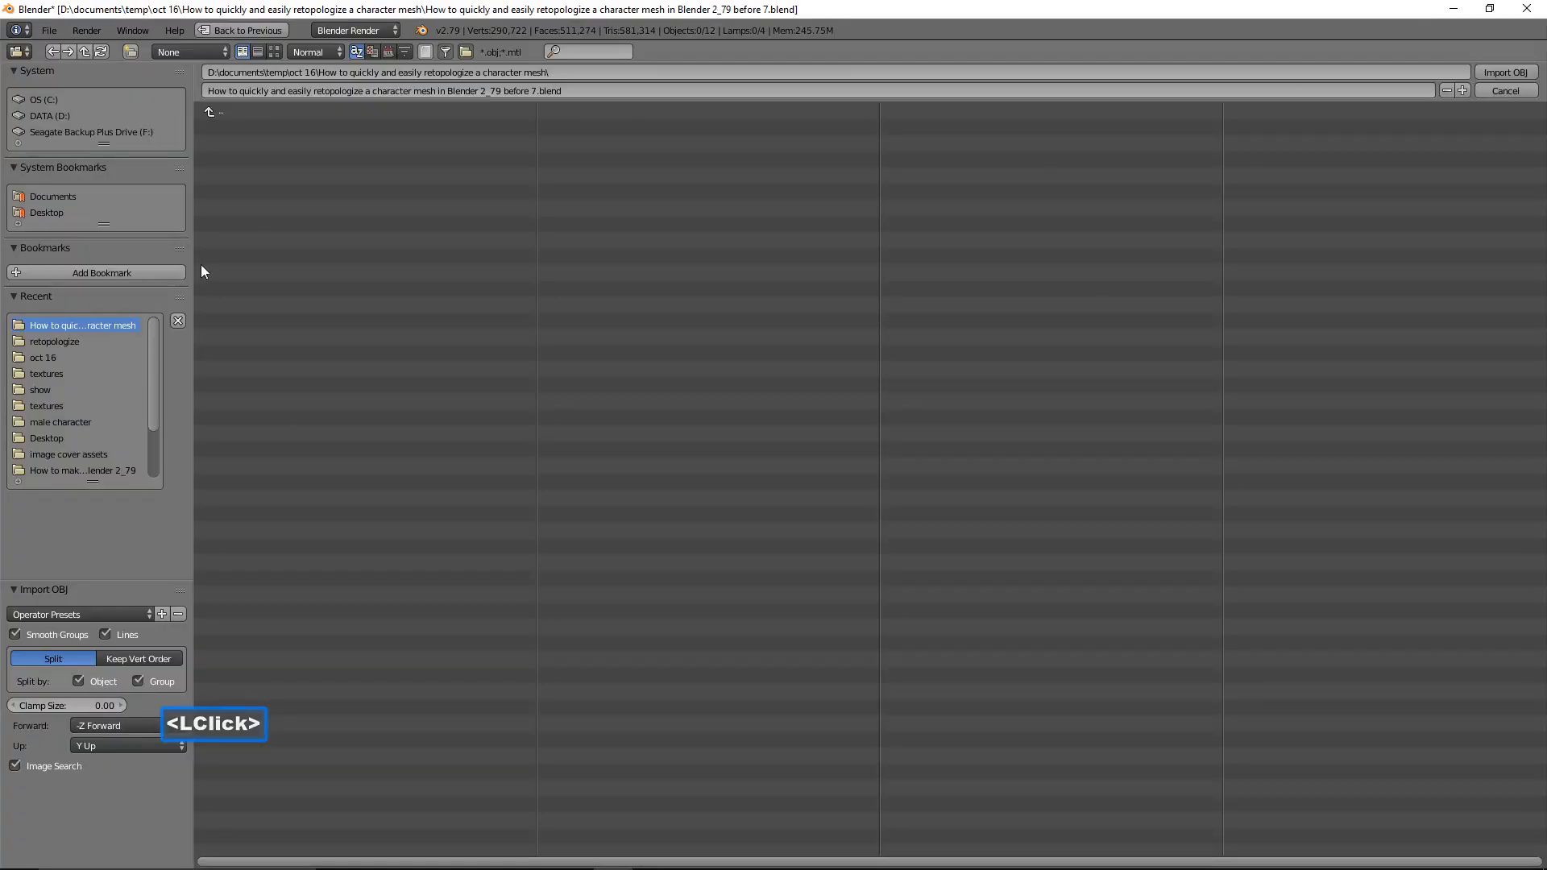
click(58, 116)
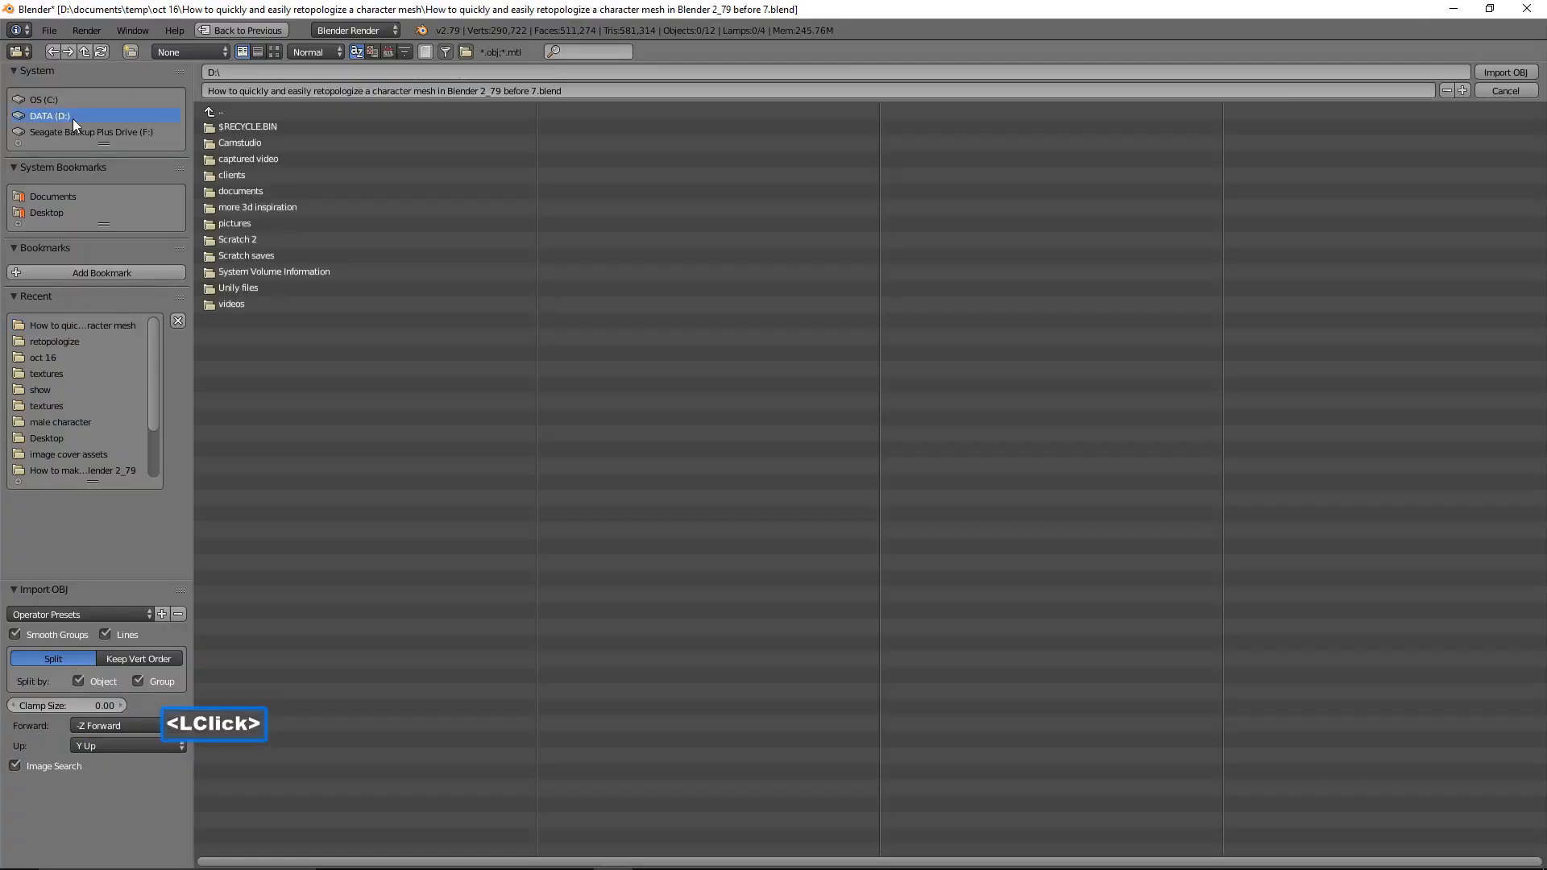
click(287, 190)
click(292, 207)
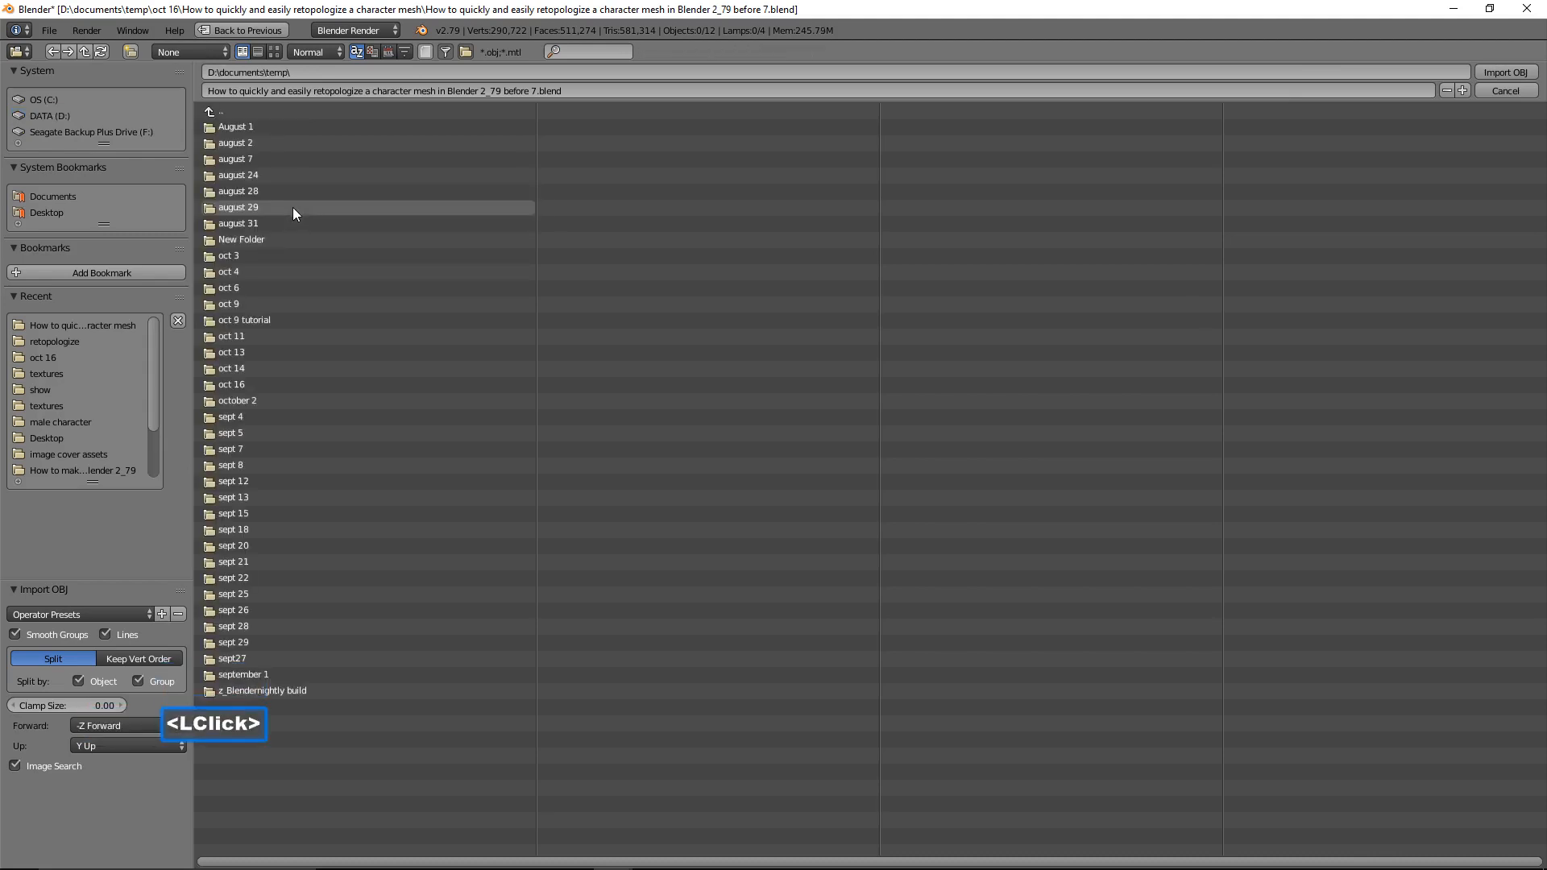
click(287, 382)
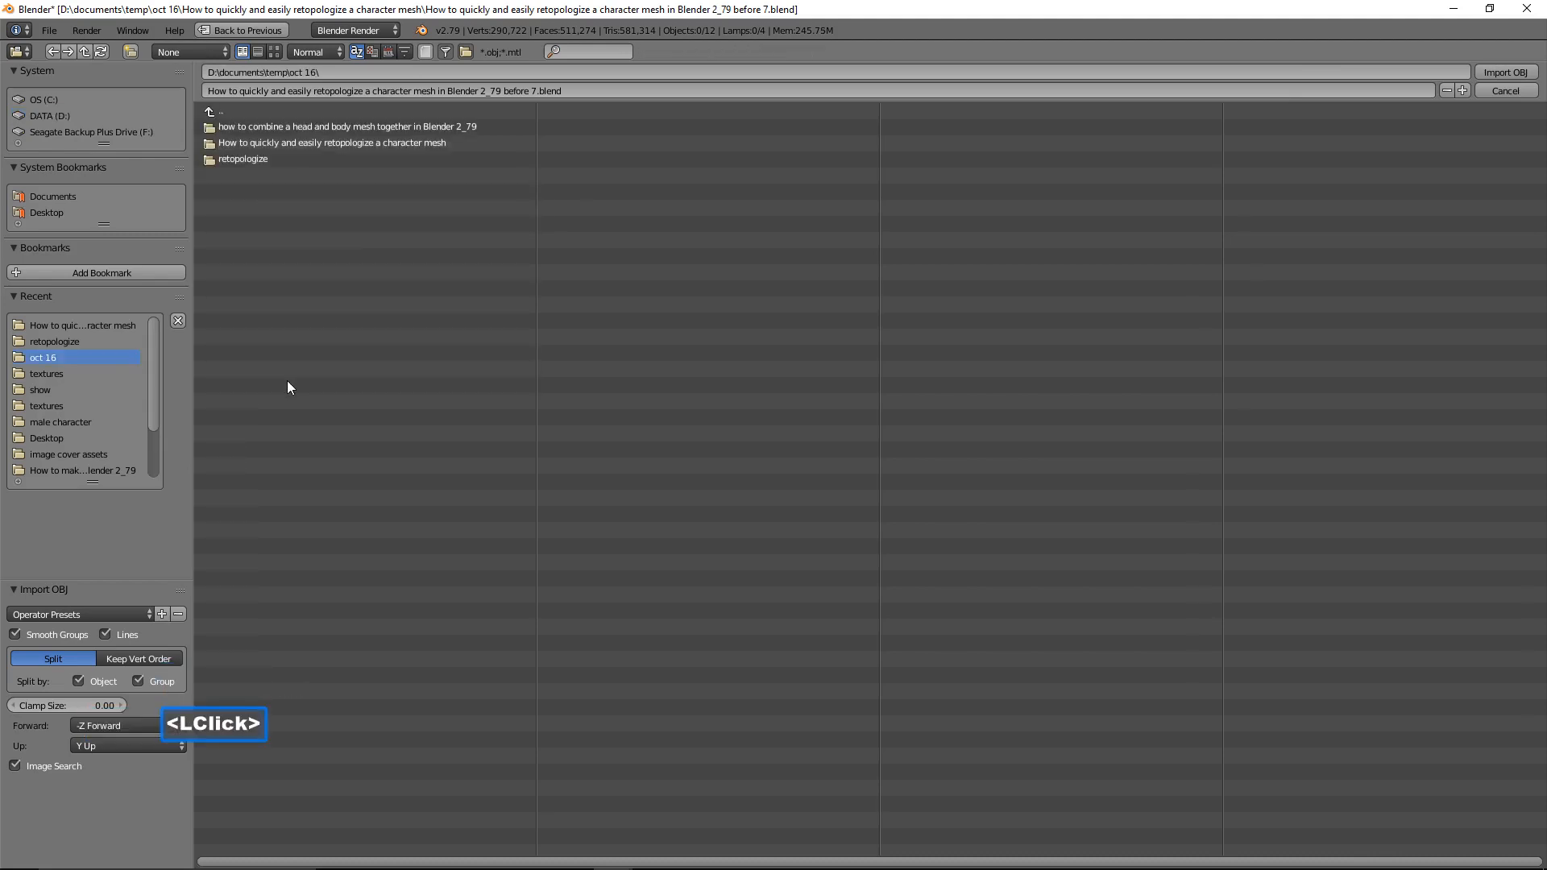
click(316, 158)
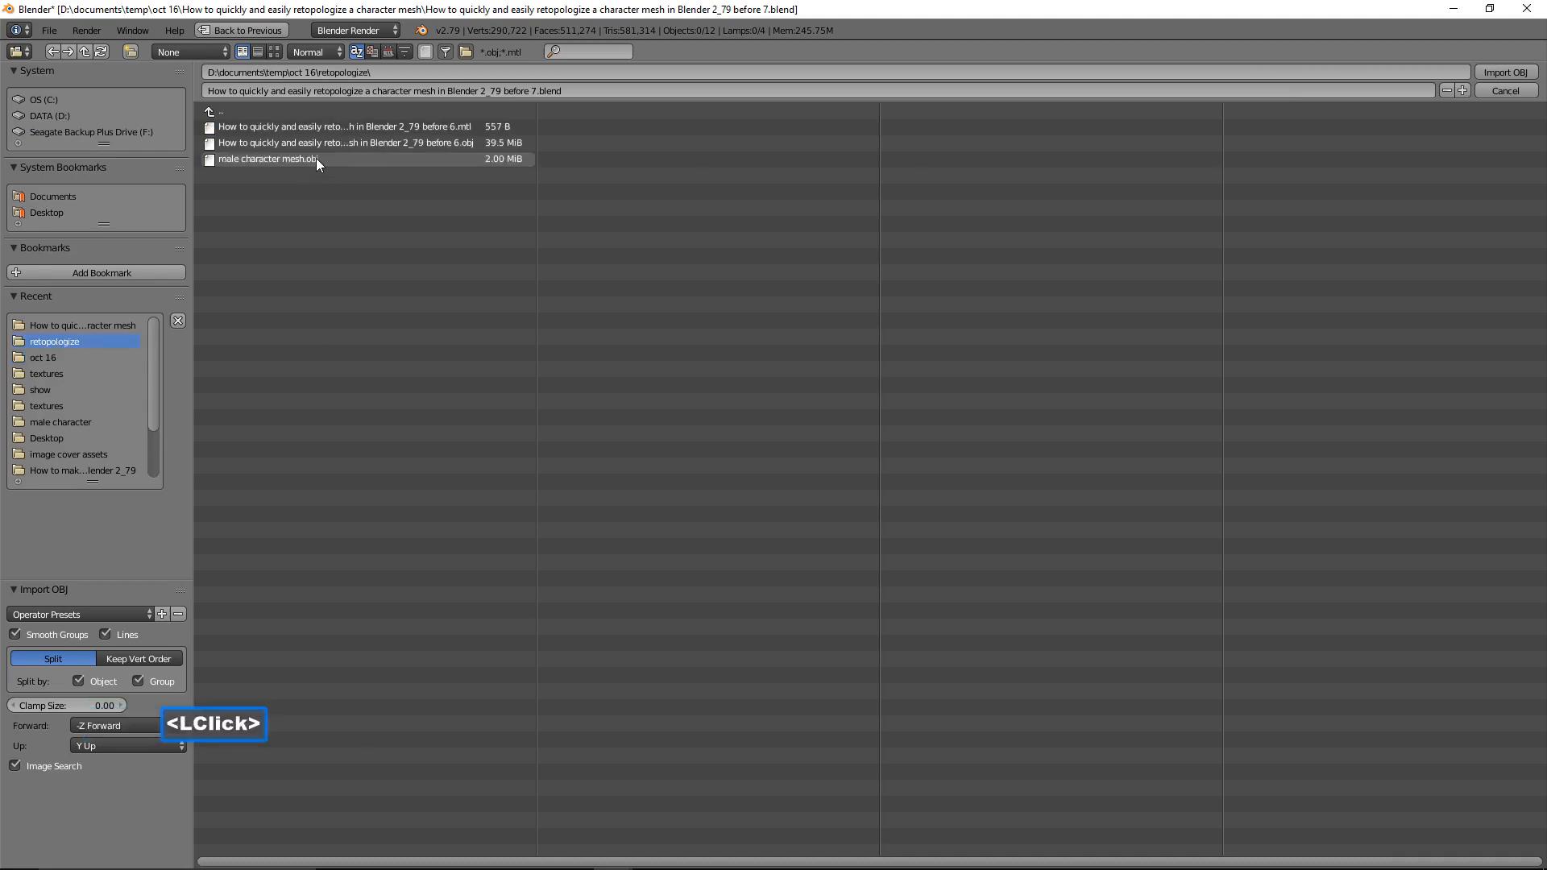
click(357, 158)
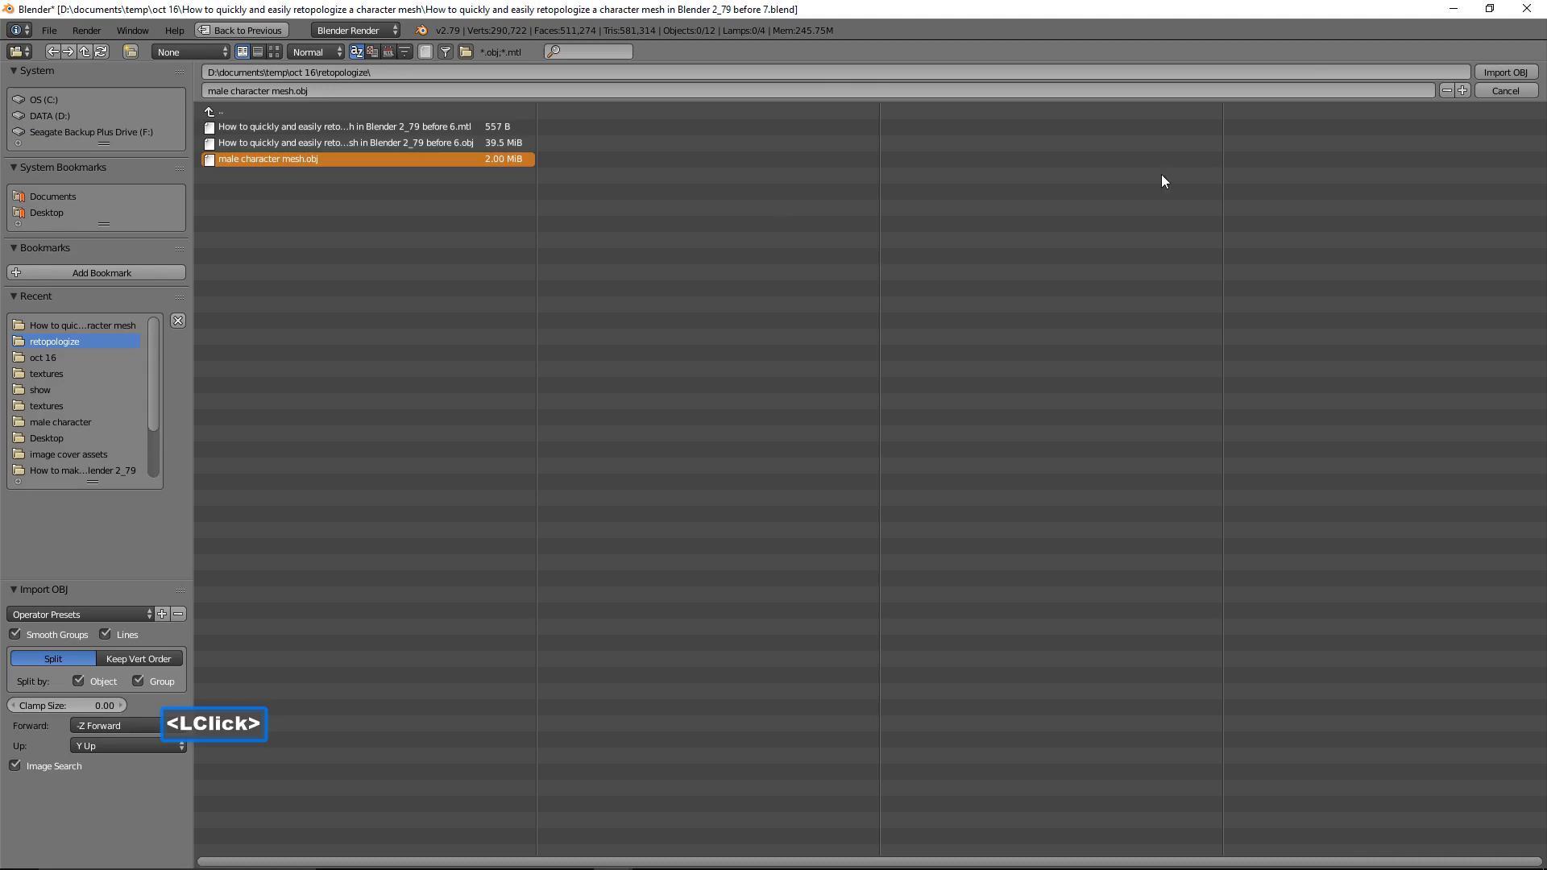
click(1478, 71)
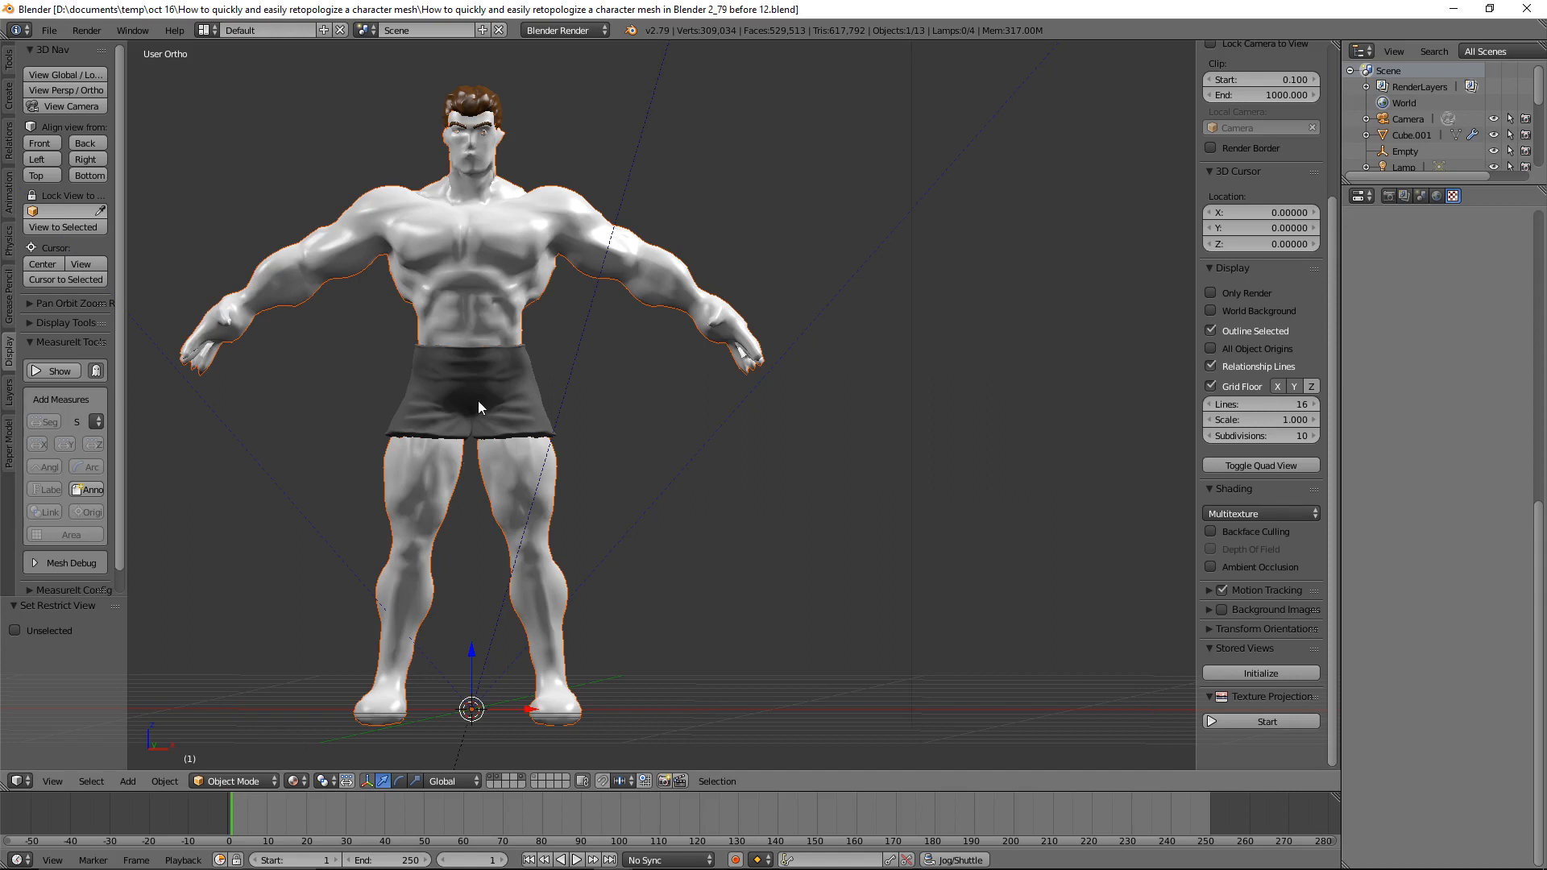
Make the imported male character mesh the active object and put it in Edit Mode.
click(264, 781)
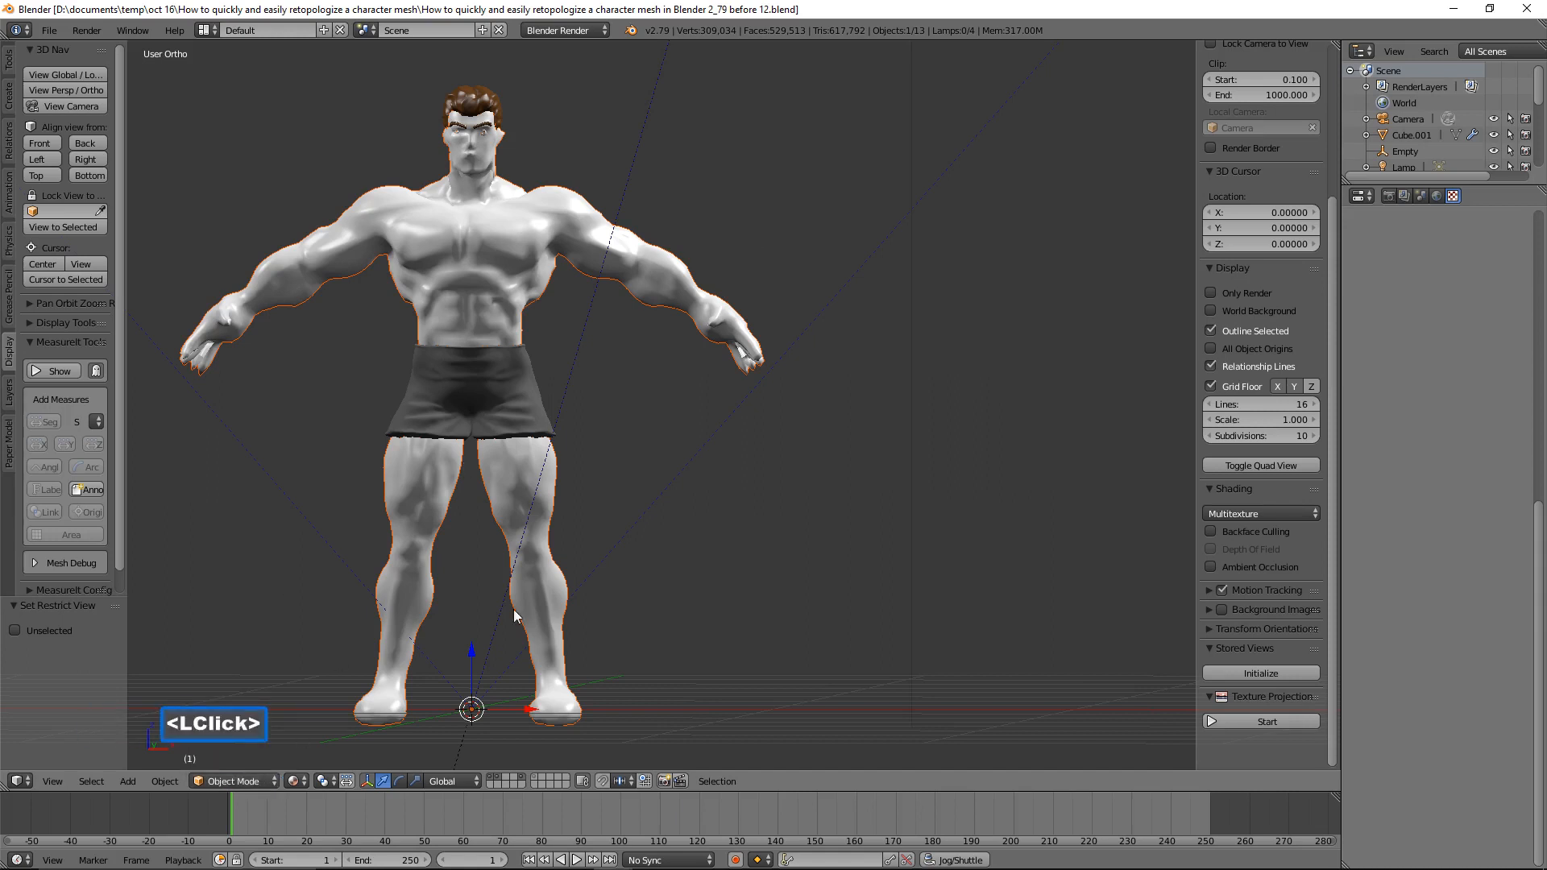
click(534, 589)
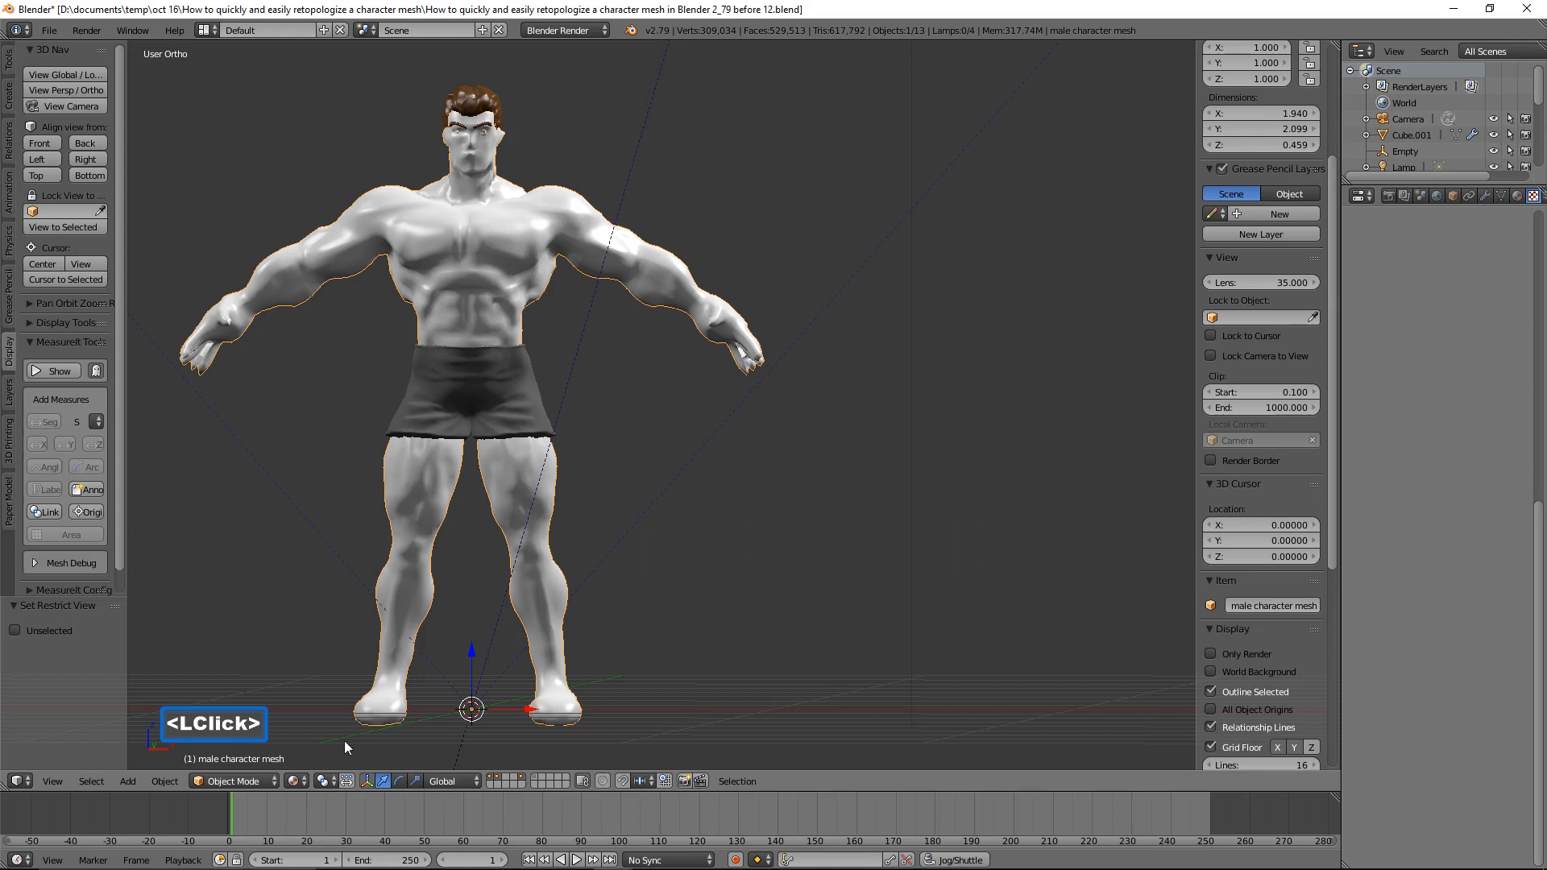
click(274, 778)
click(280, 747)
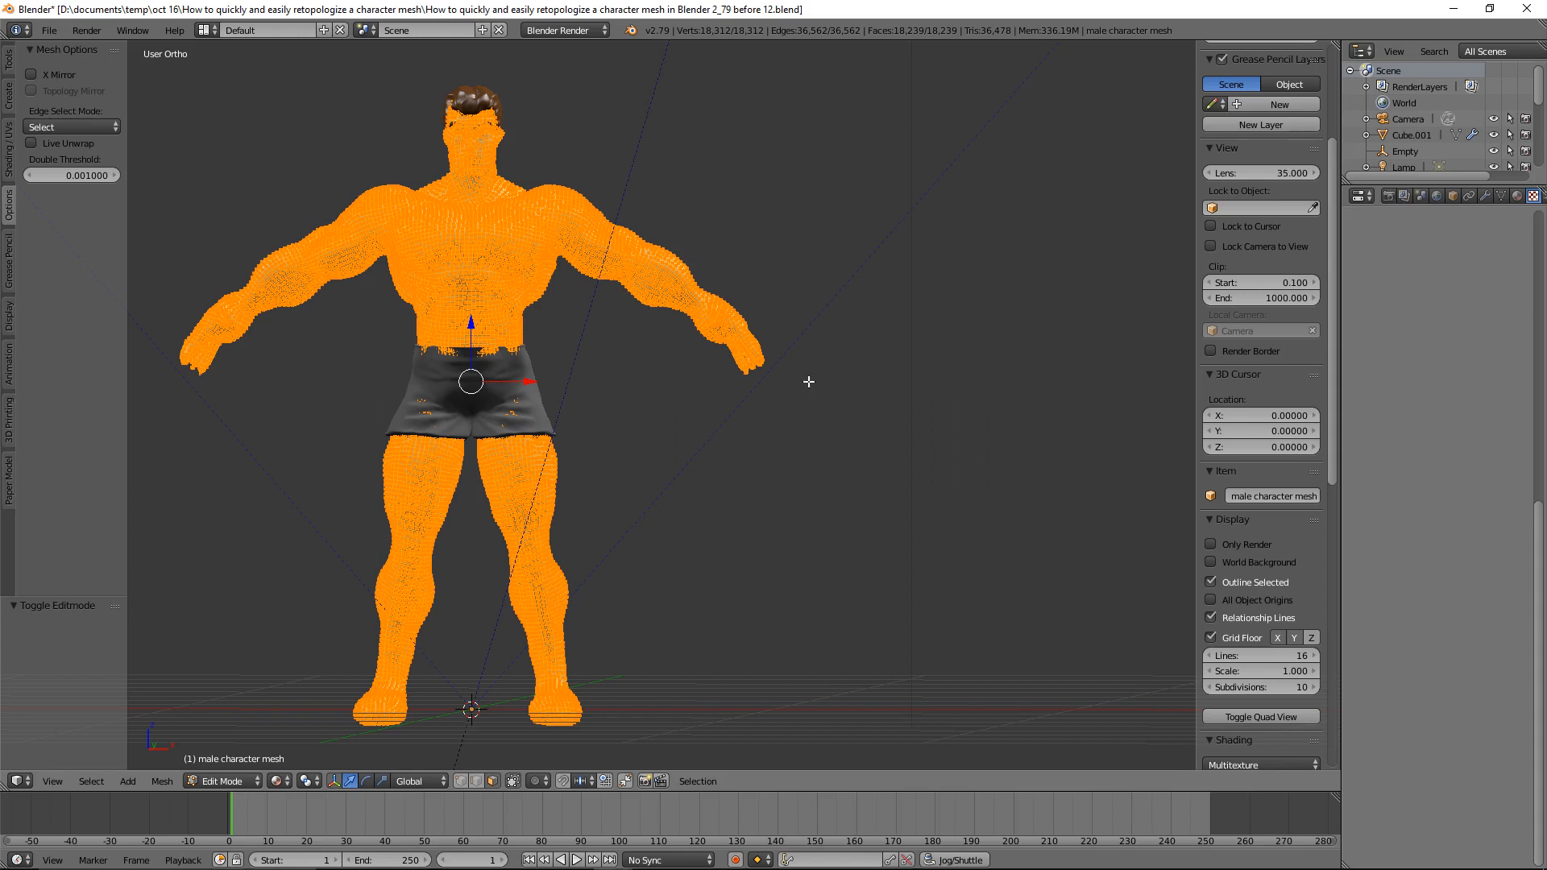
Clear the sharp marking from all edges of the male character mesh and leave everything deselected.
key(a)
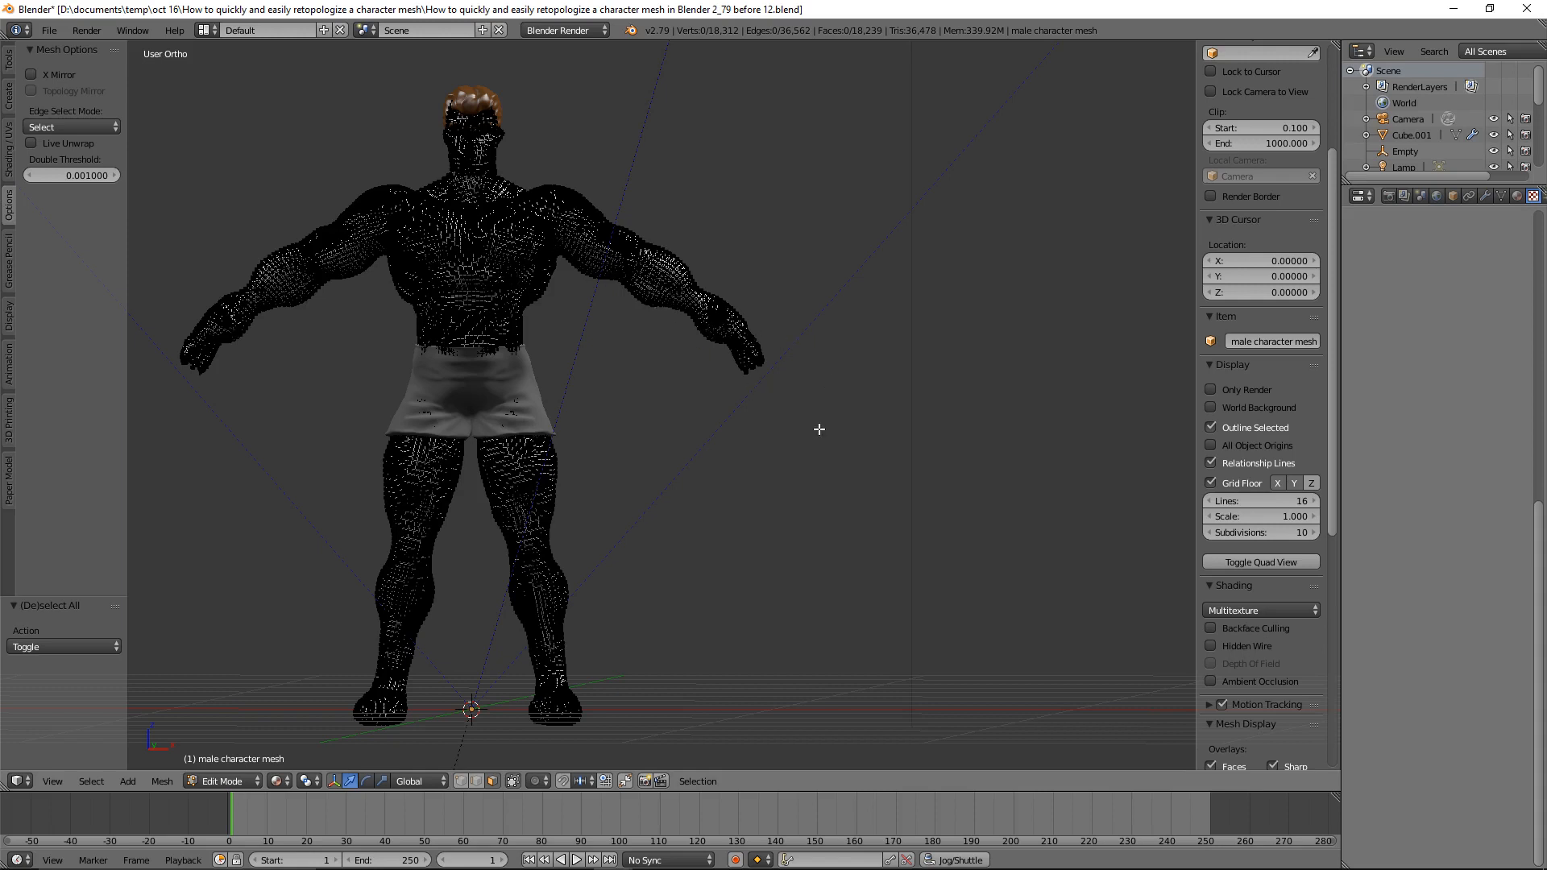
key(a)
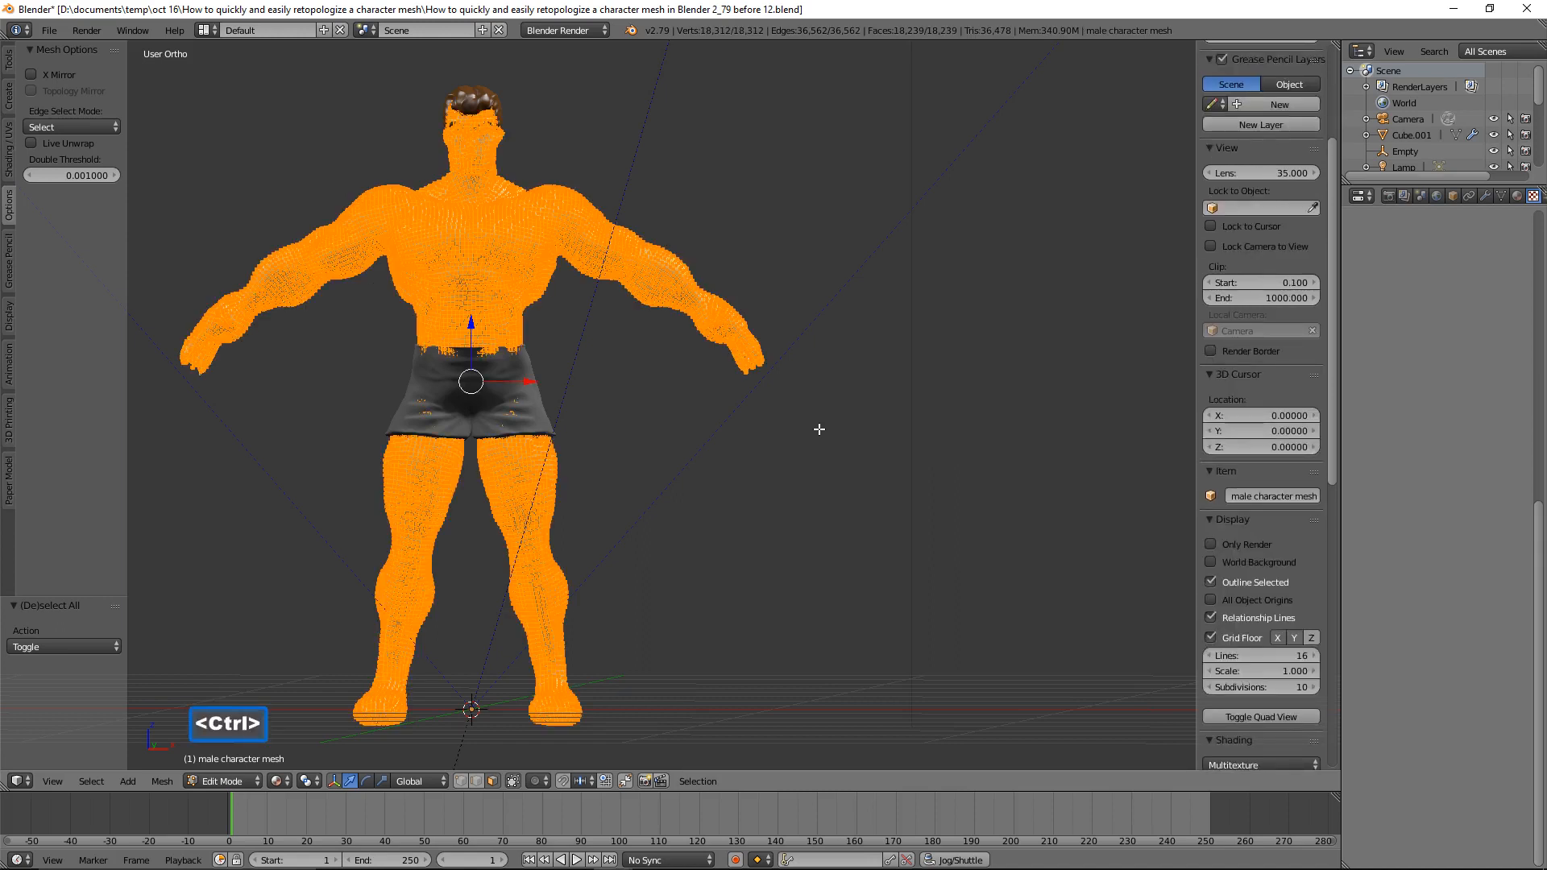
key(ctrl+e)
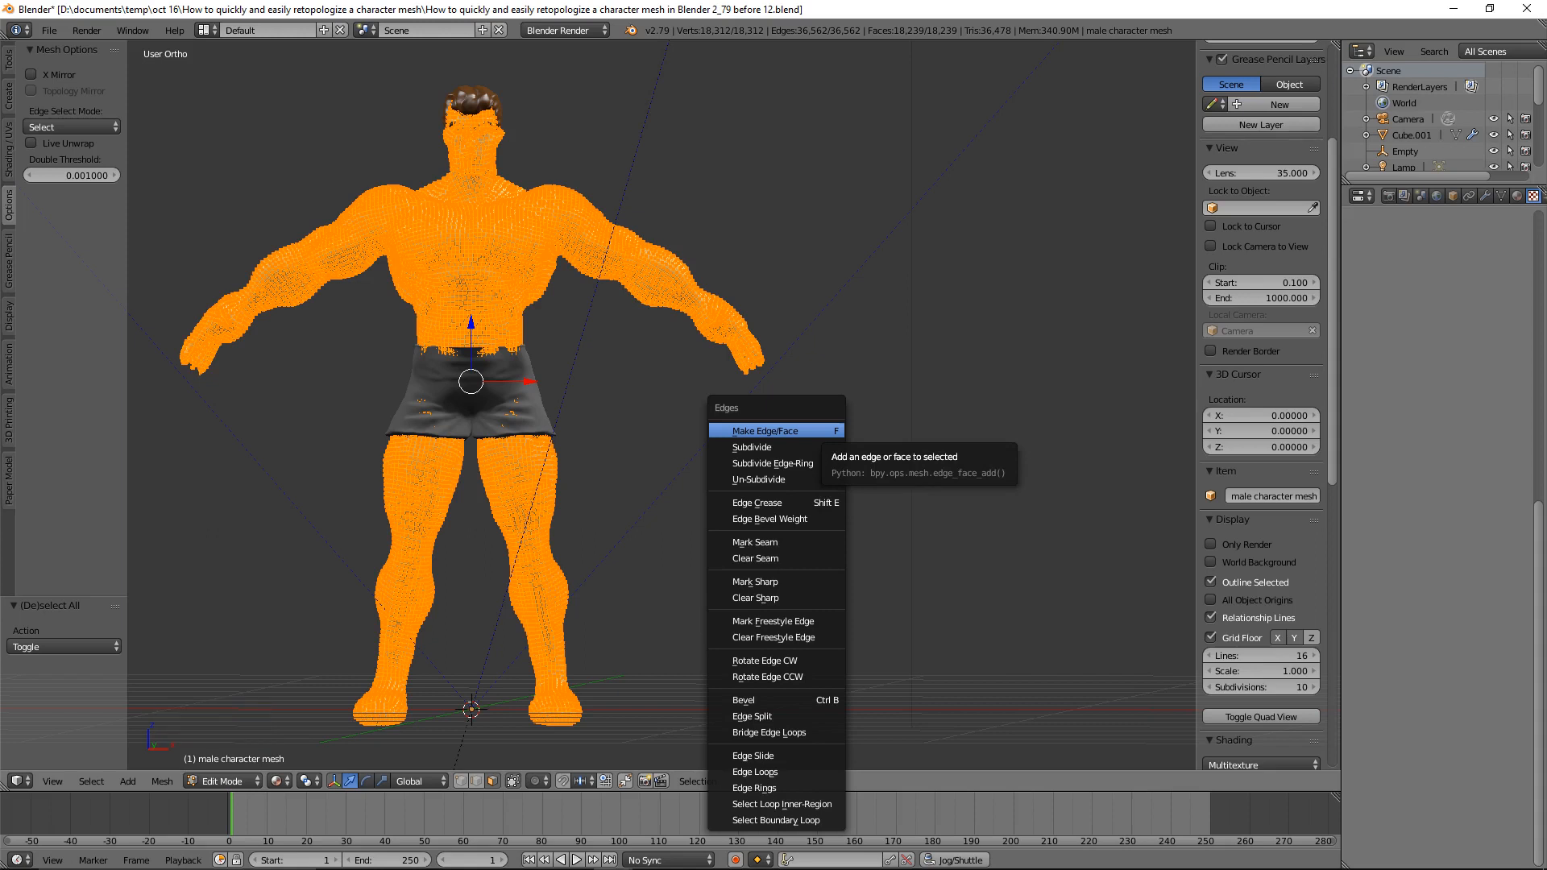
click(803, 598)
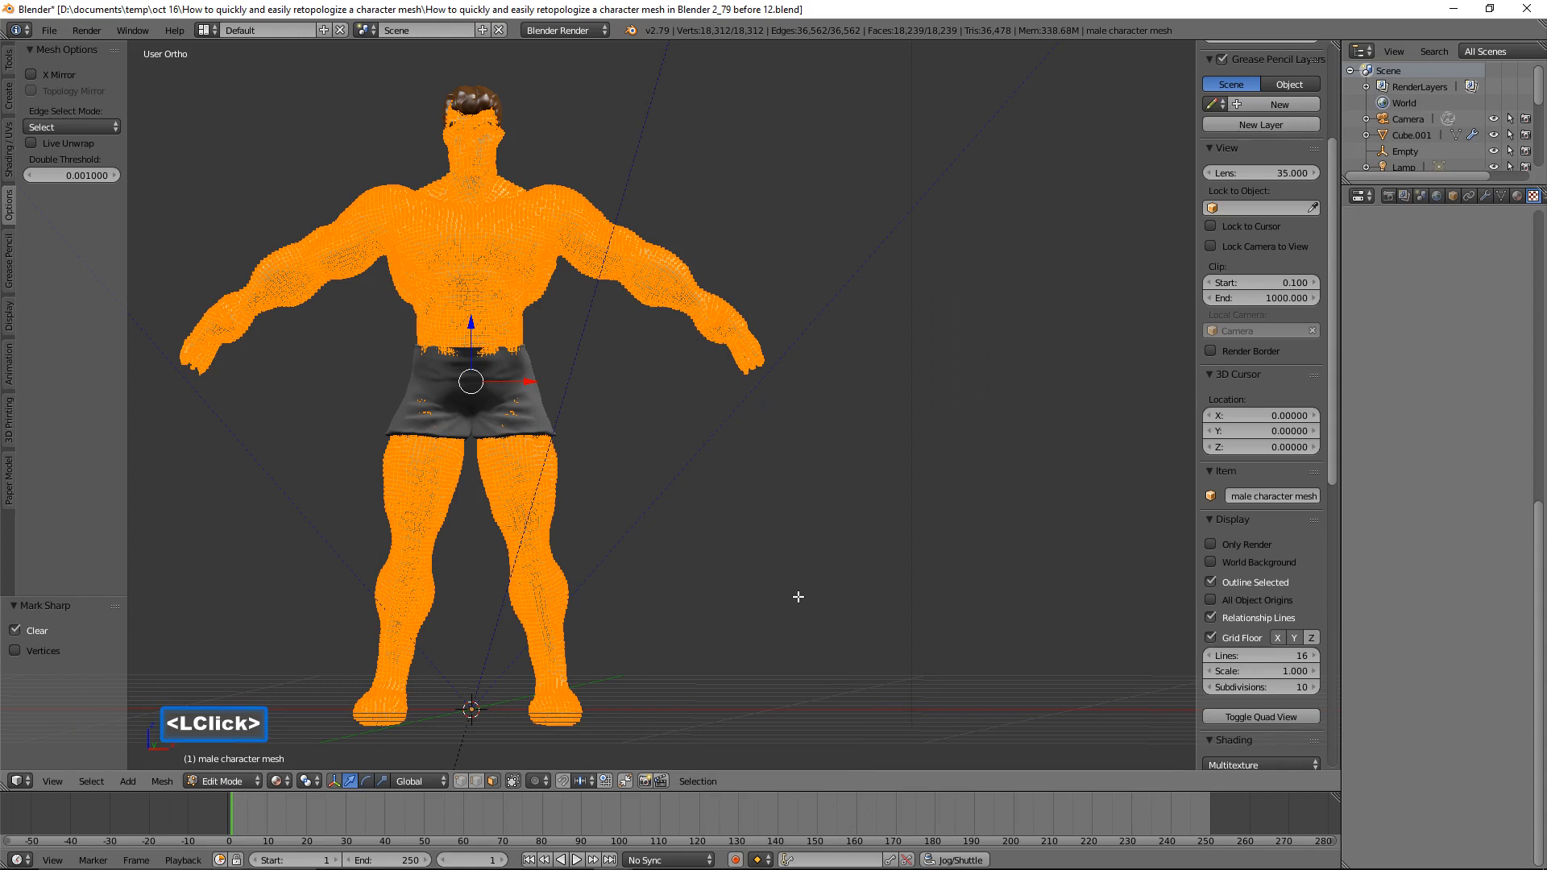
key(a)
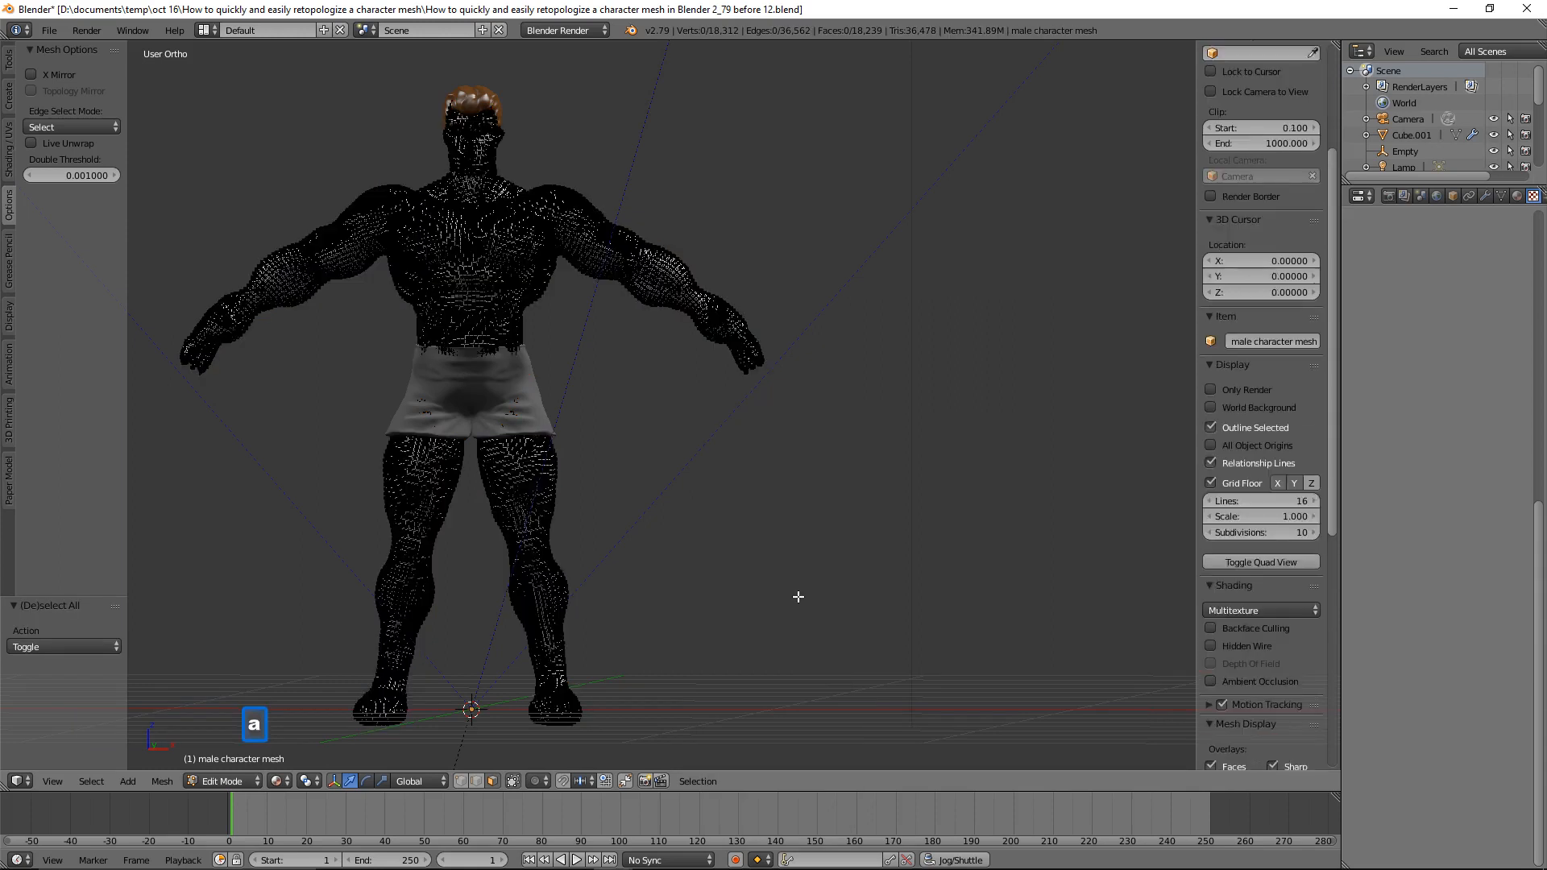
Set the viewport shading to Solid and return the male character mesh to Object Mode.
click(275, 781)
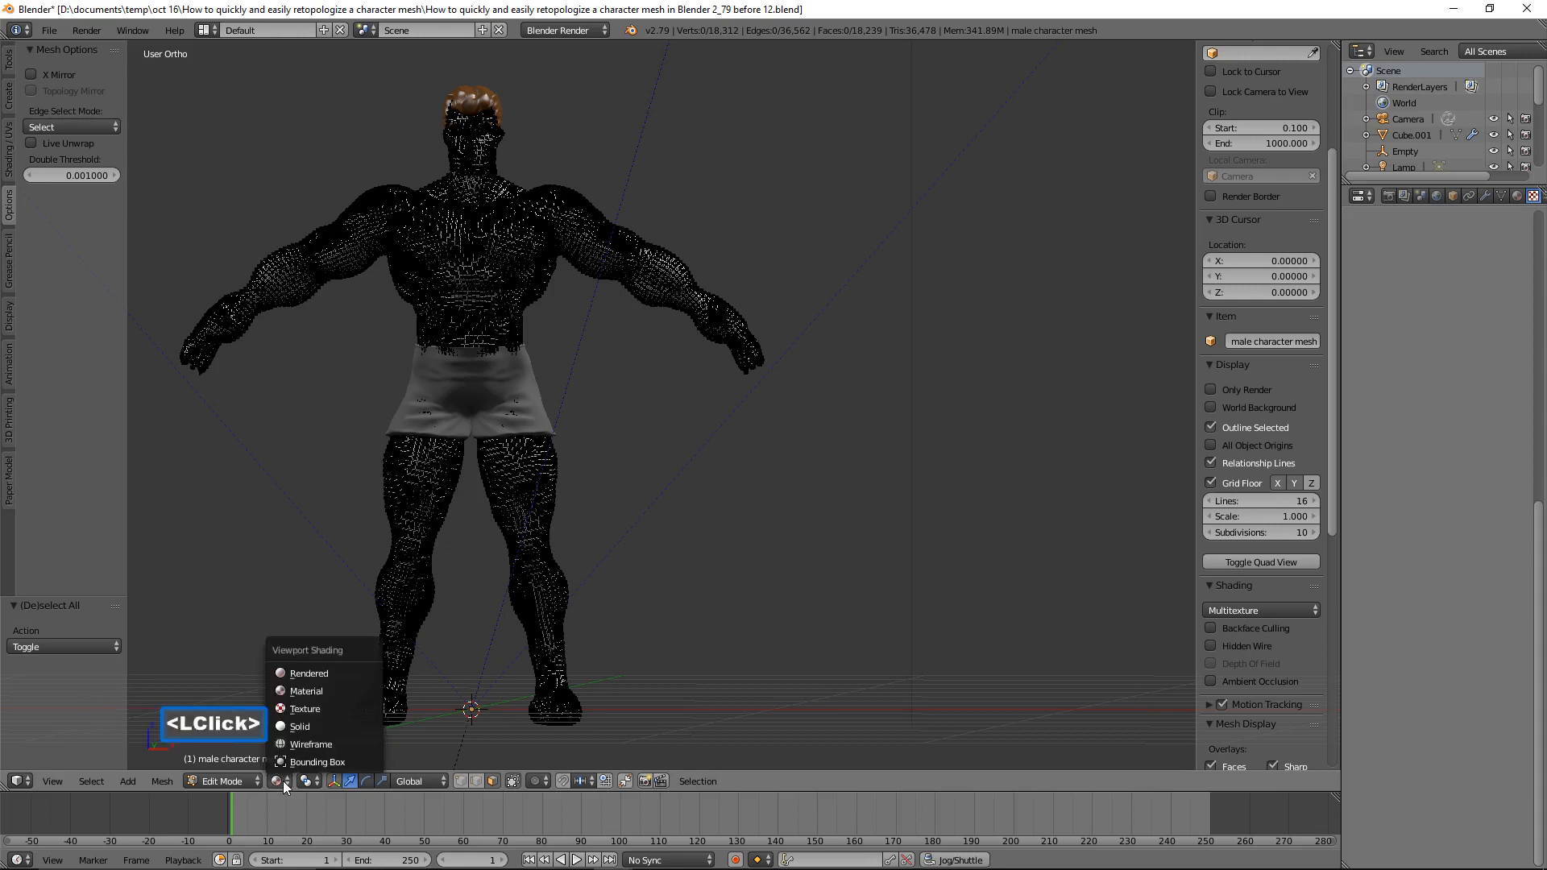
click(332, 726)
scroll(602, 491, up, 3)
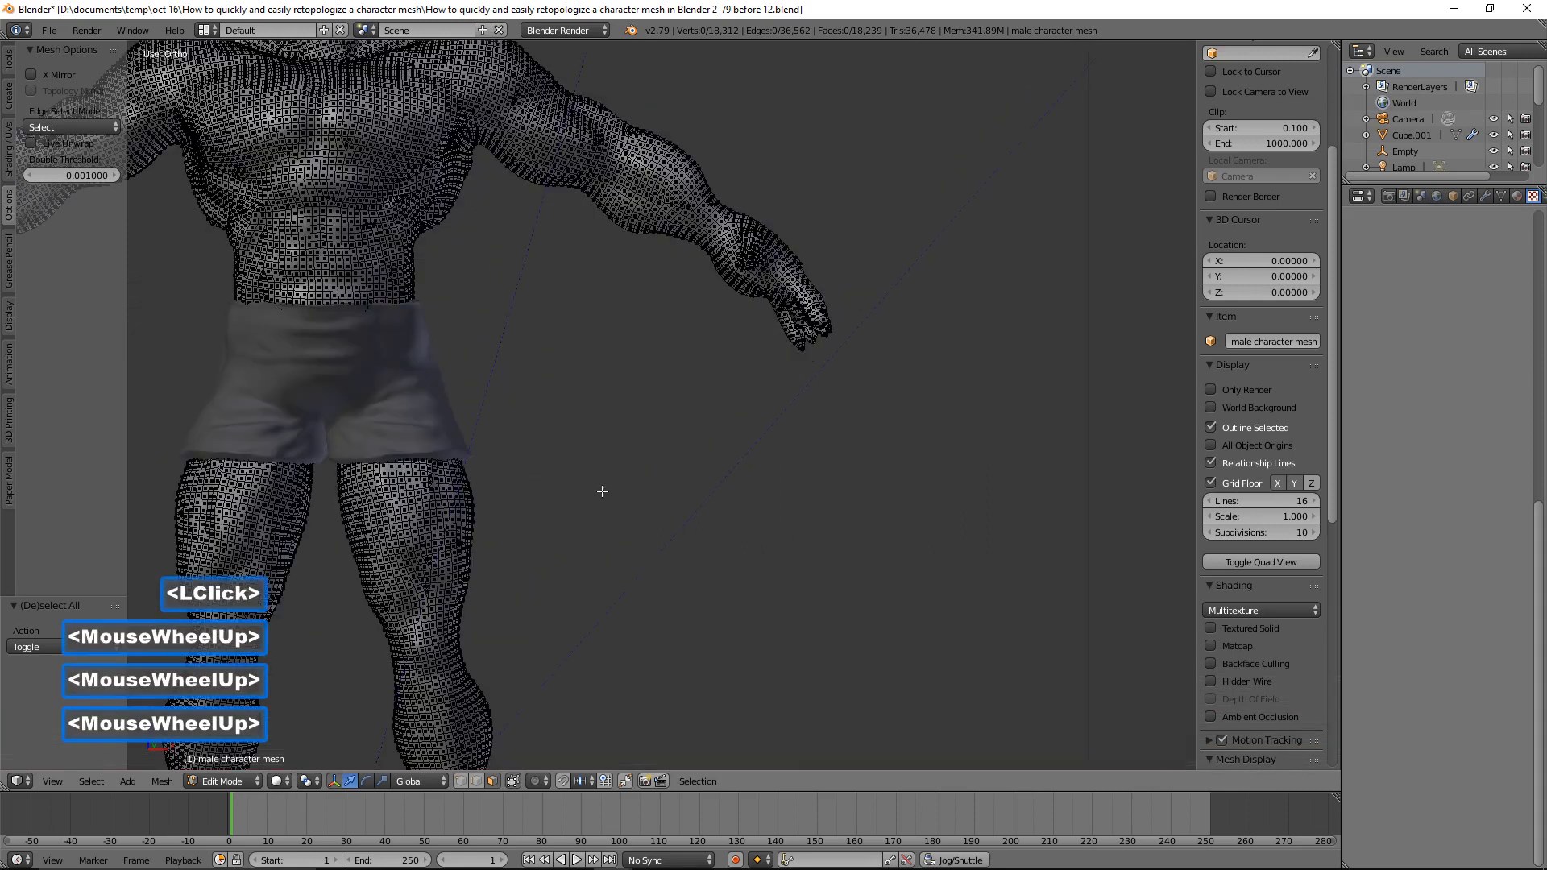
scroll(602, 490, down, 1)
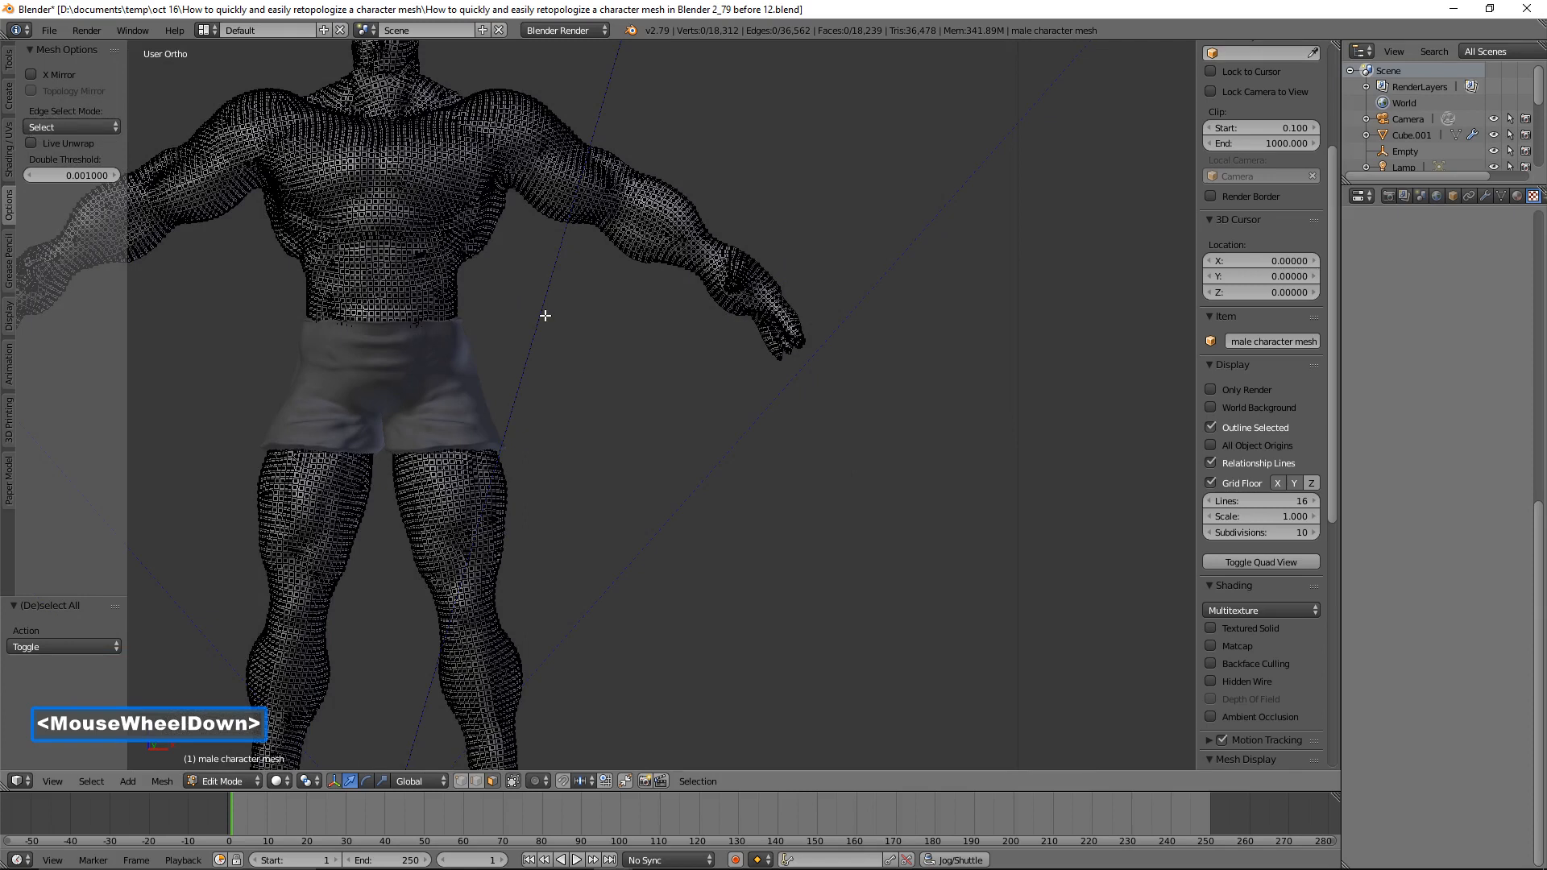
scroll(545, 316, down, 1)
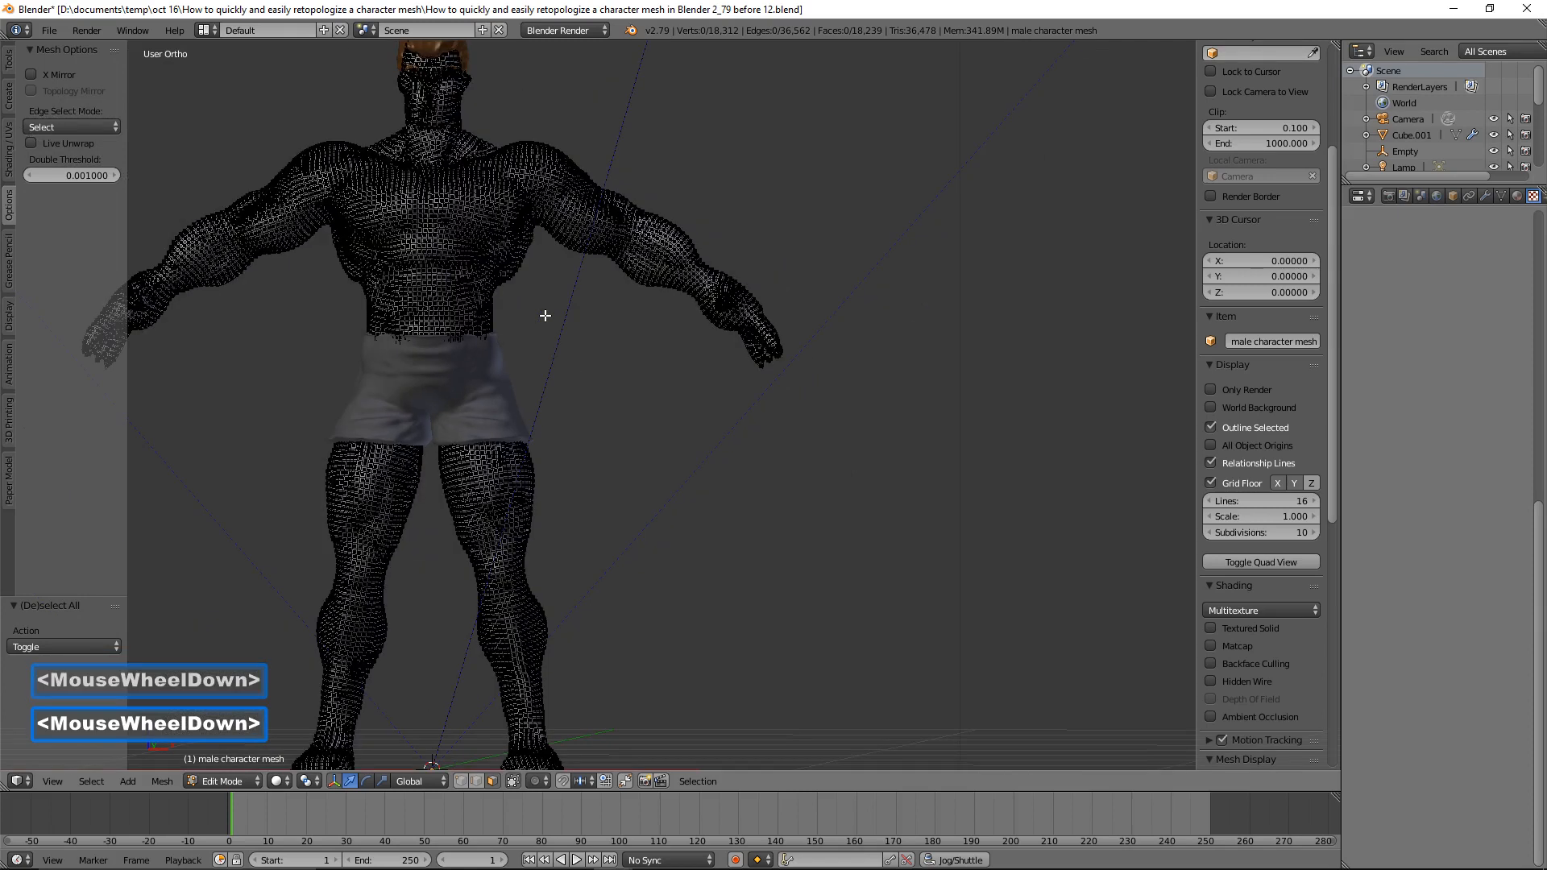
click(257, 780)
click(259, 764)
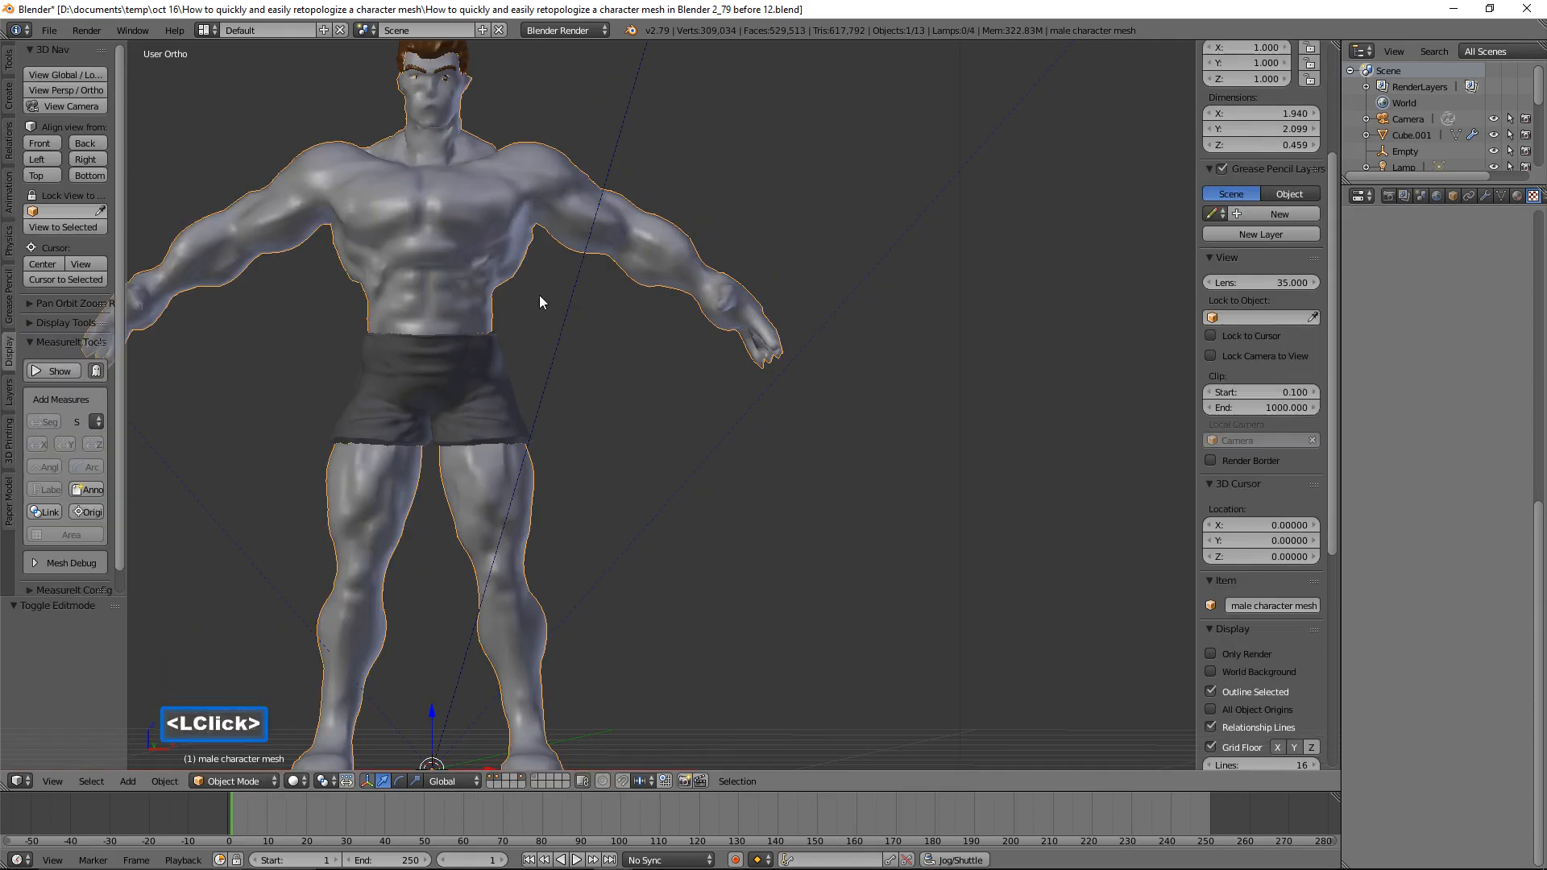
shift+middle_drag(595, 359, 841, 488)
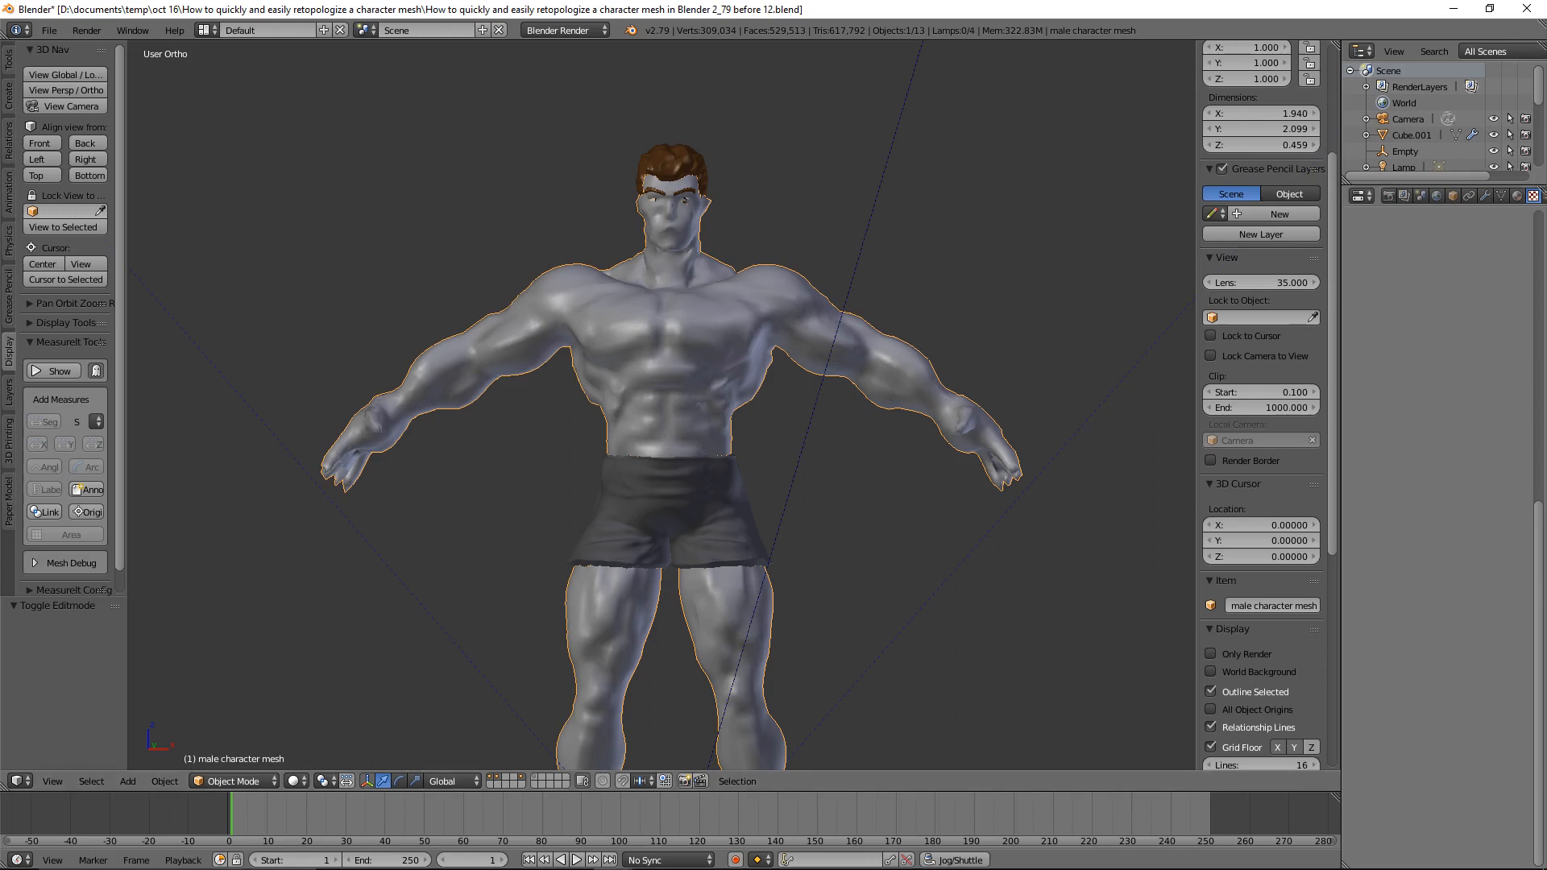
Split the 3D view into two areas and turn the narrower new area into a UV/Image Editor.
click(1116, 32)
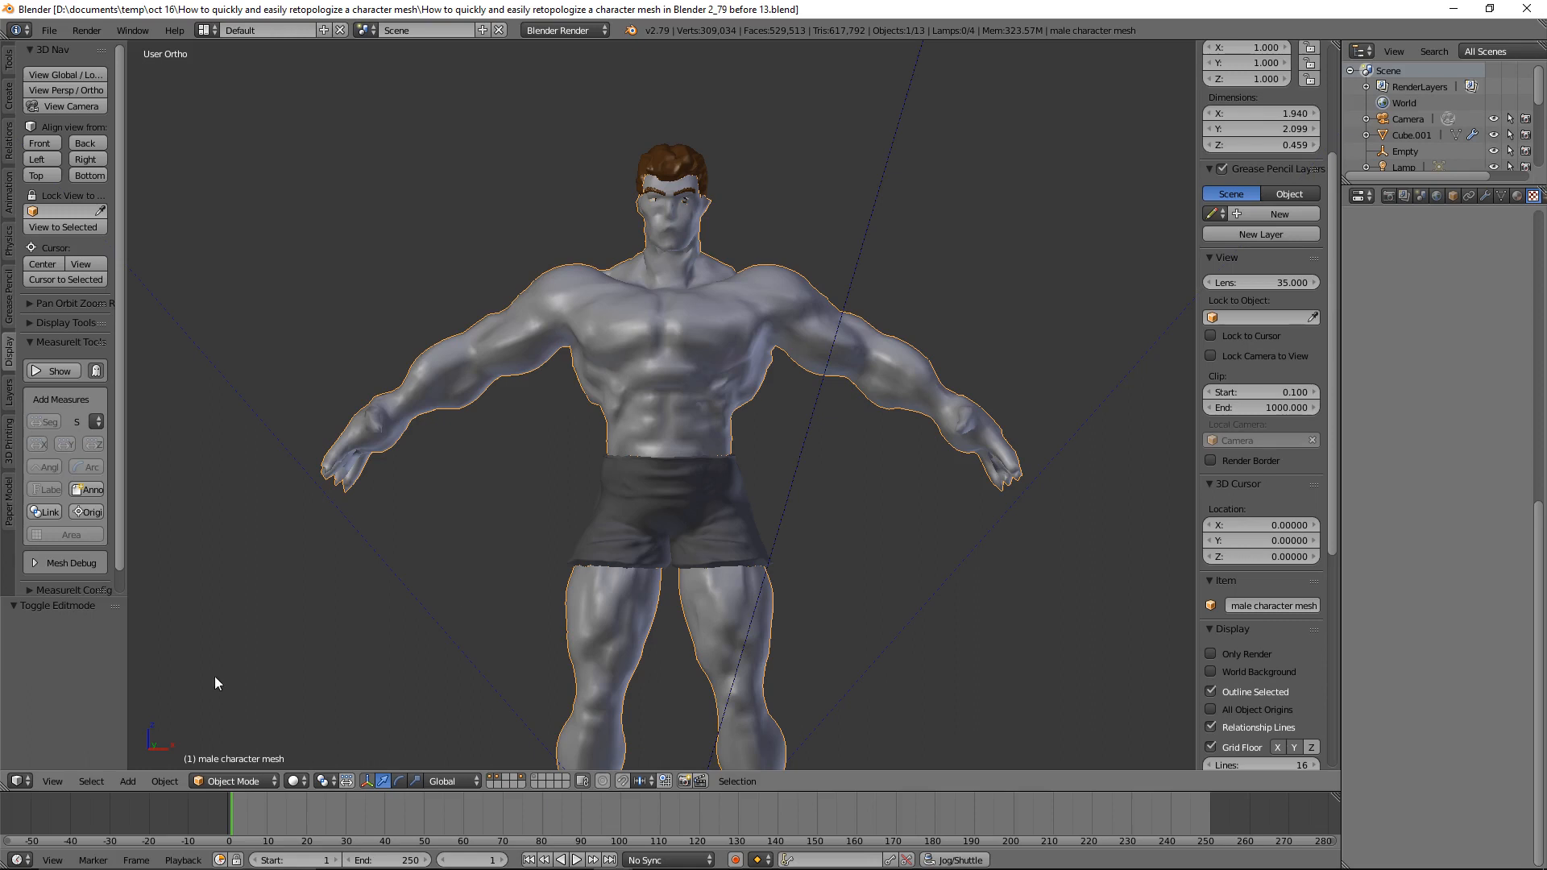
drag(4, 786, 441, 757)
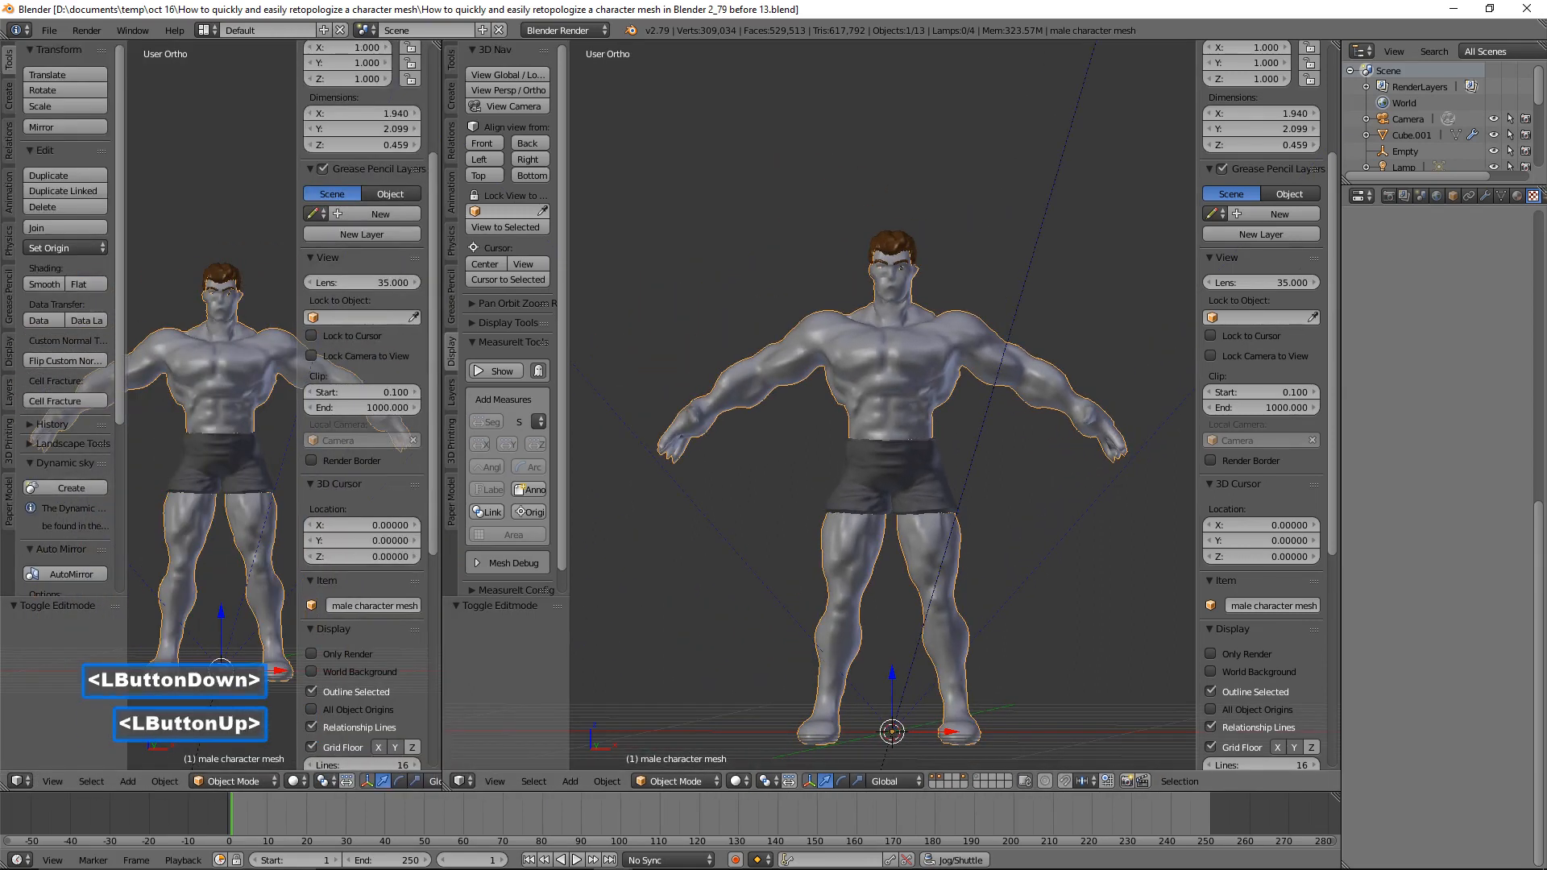
click(32, 783)
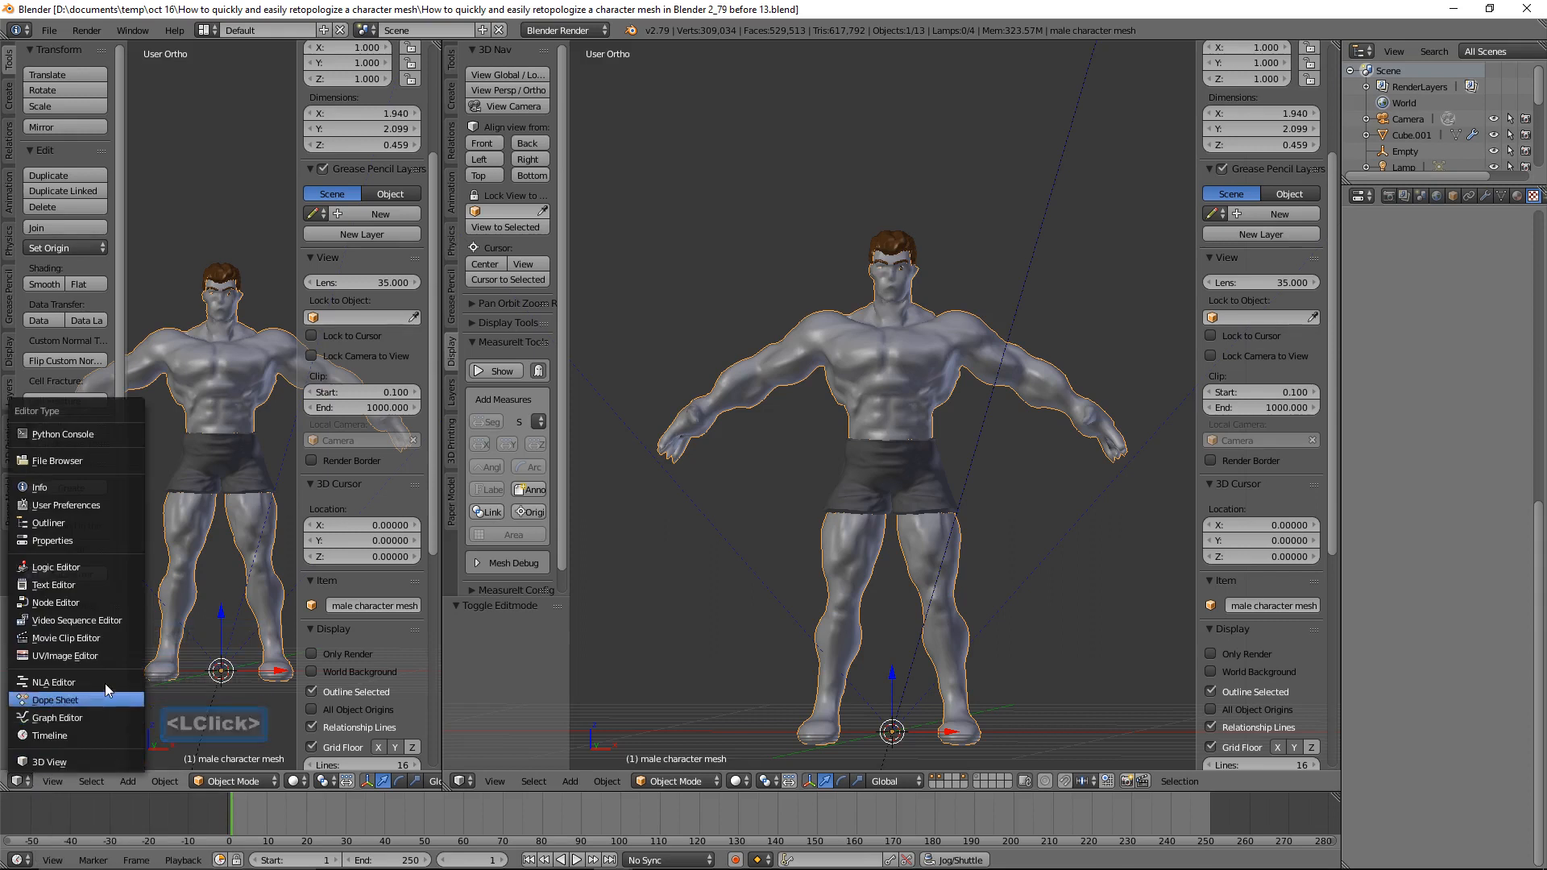
click(125, 661)
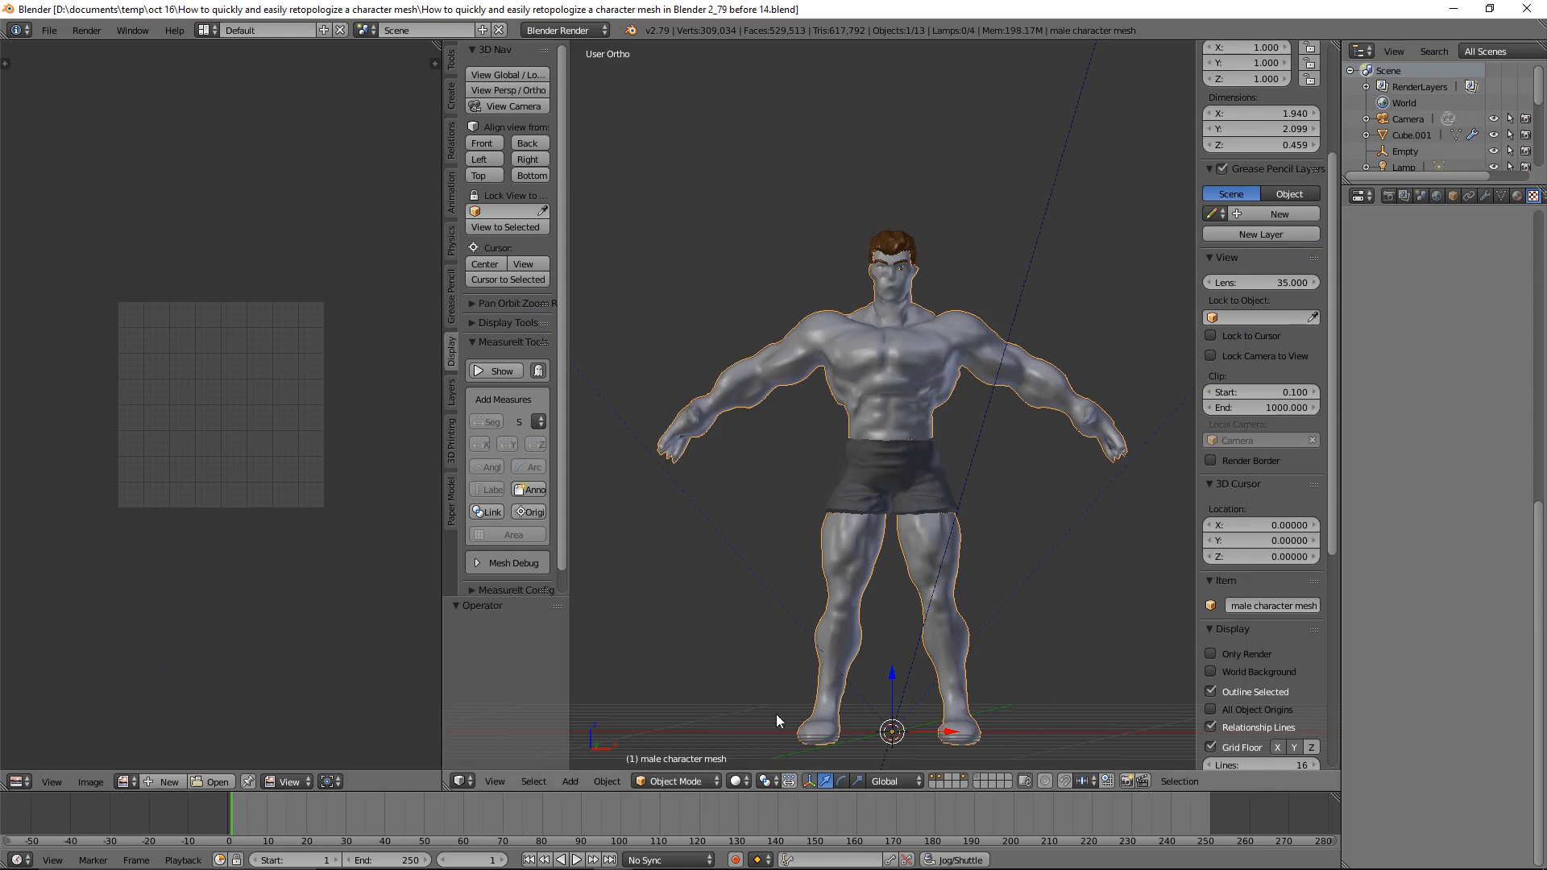
Put the male character mesh in Edit Mode and unwrap all of it with Smart UV Project, keeping the default settings.
click(675, 781)
click(713, 746)
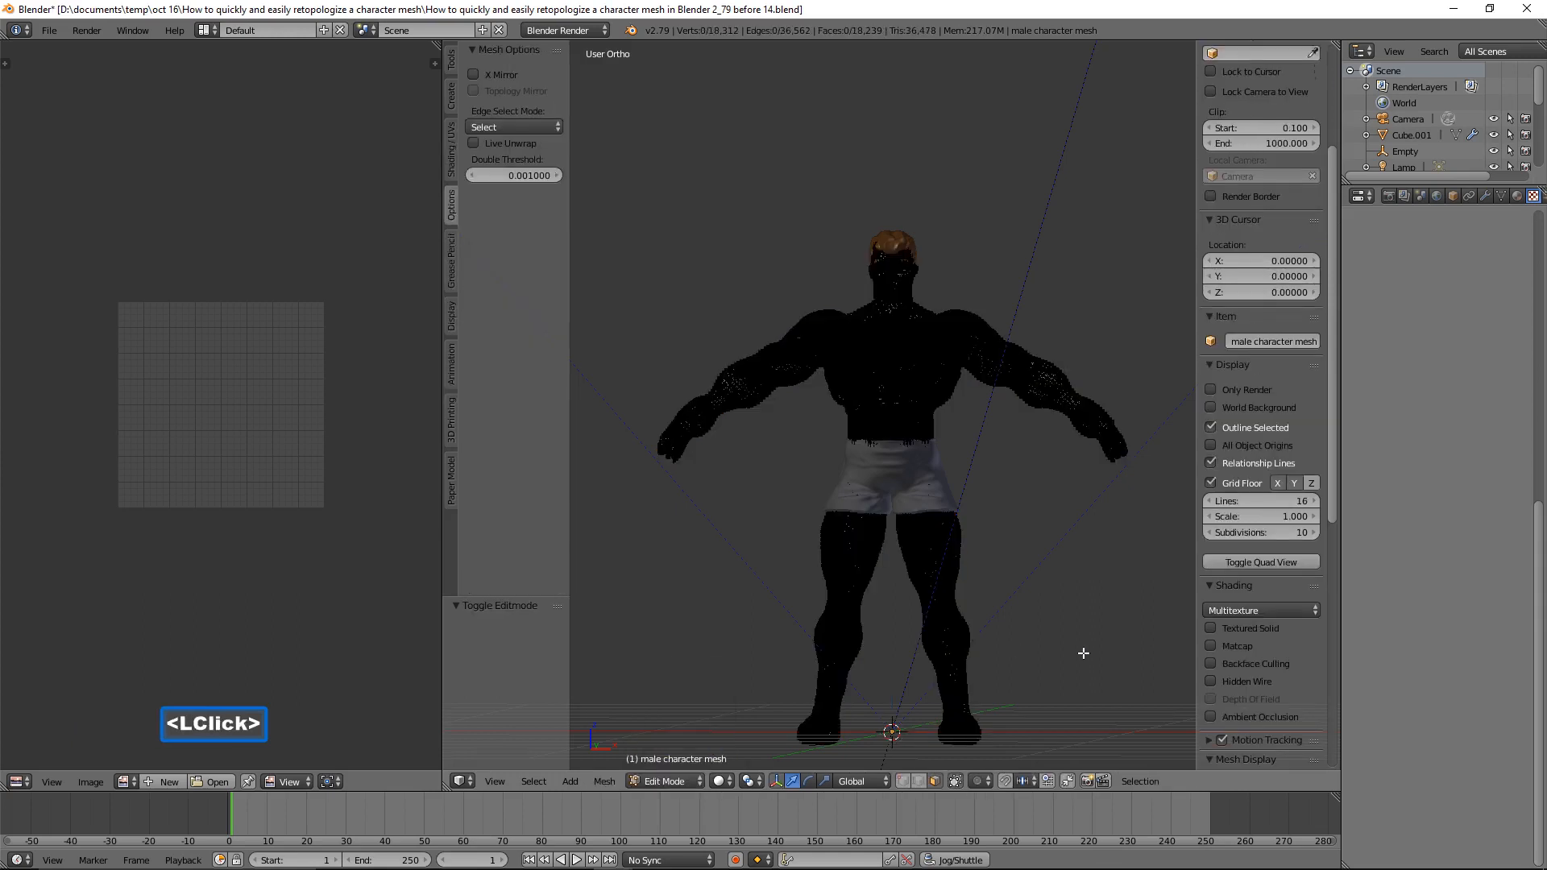
key(a)
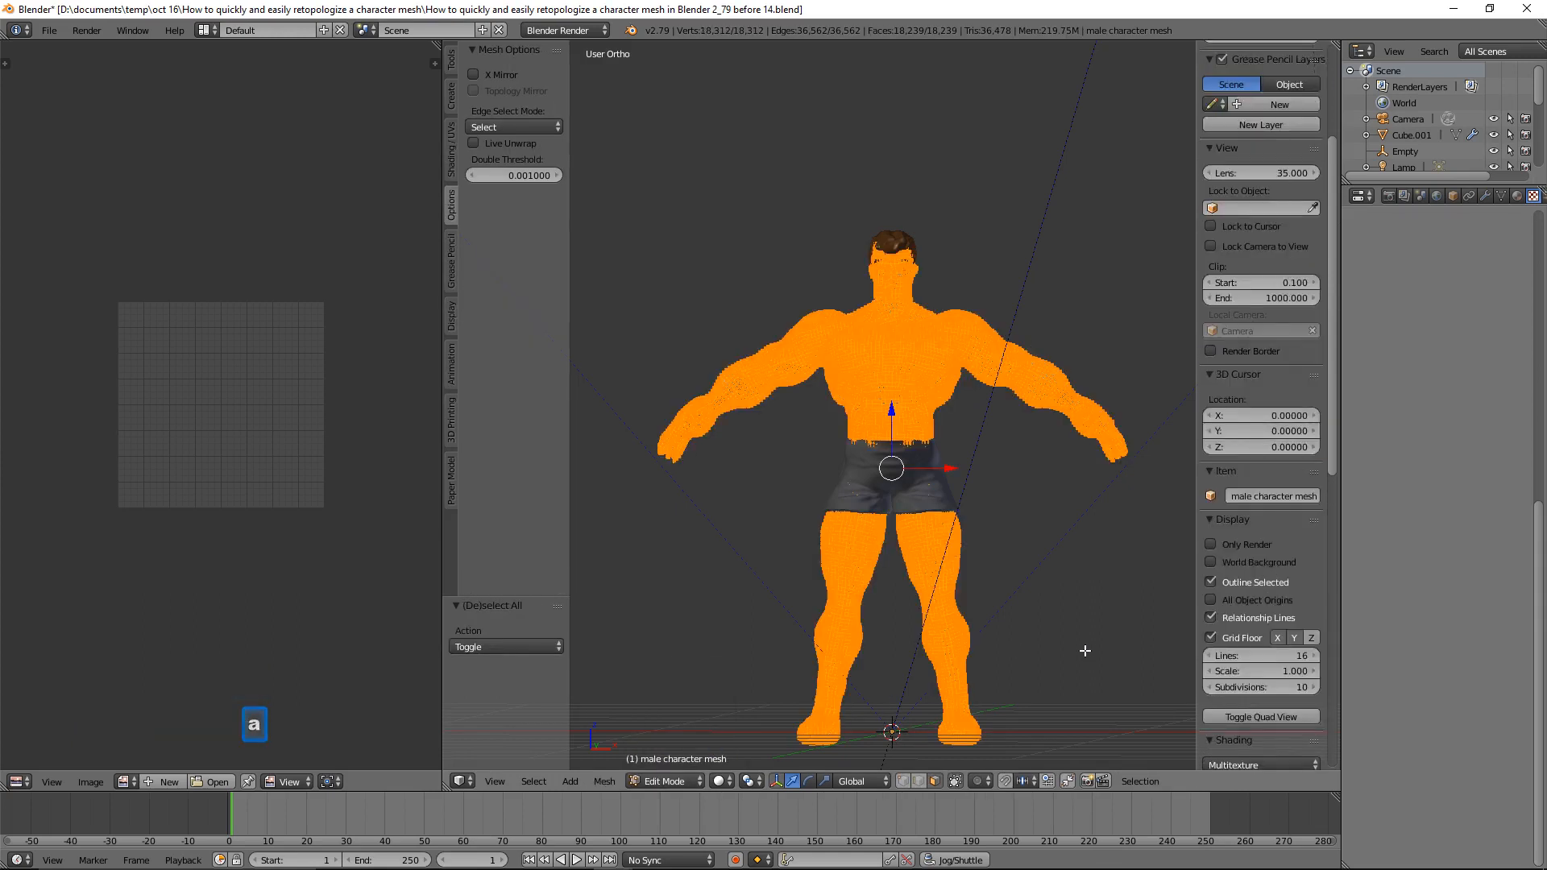
key(u)
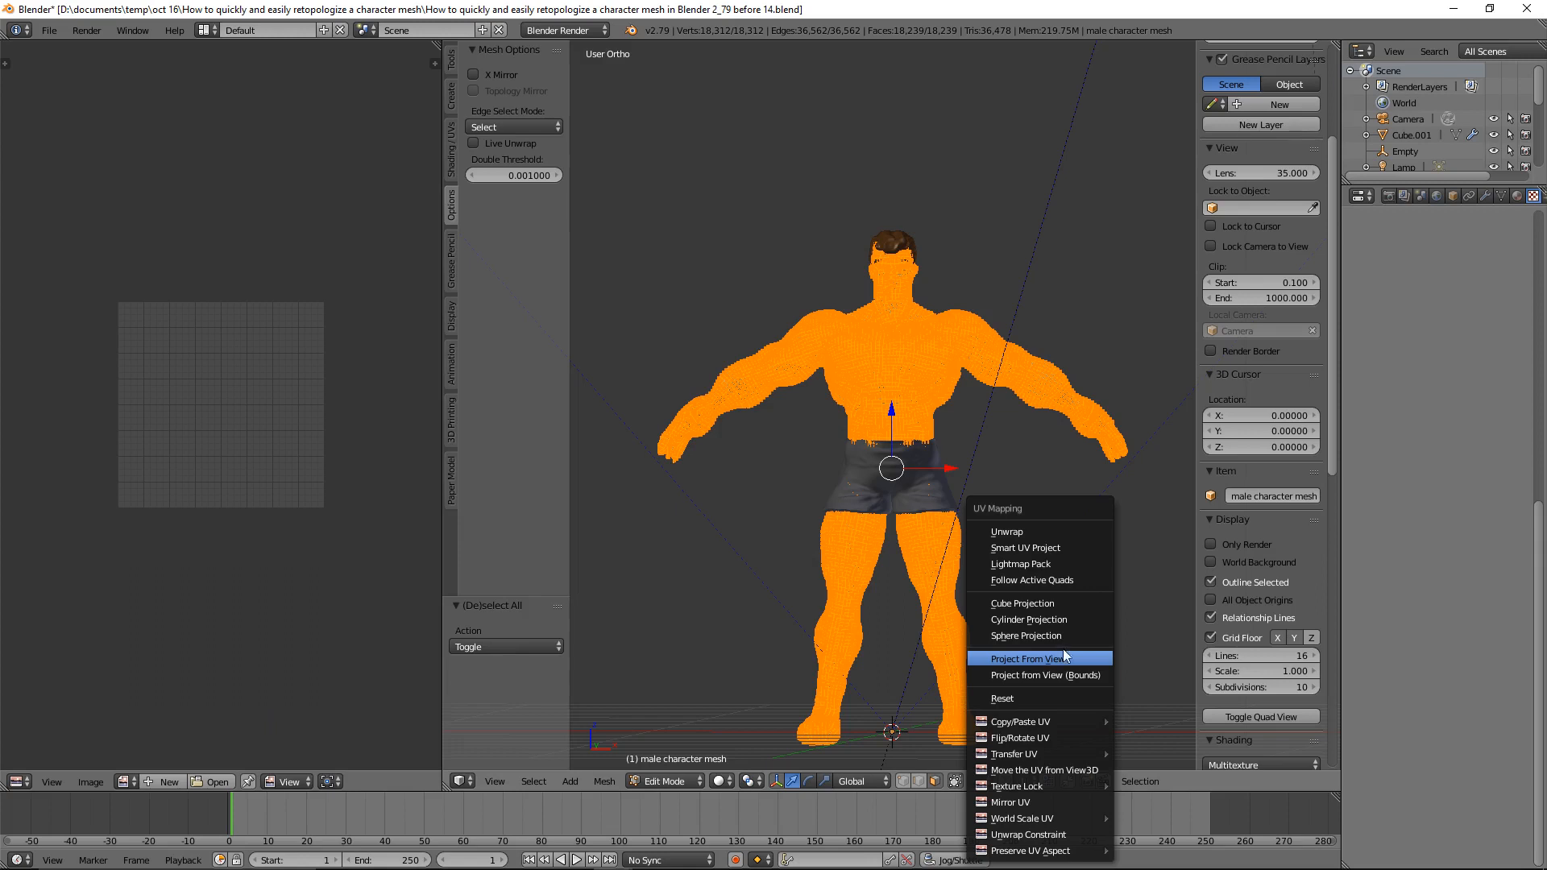
click(1082, 548)
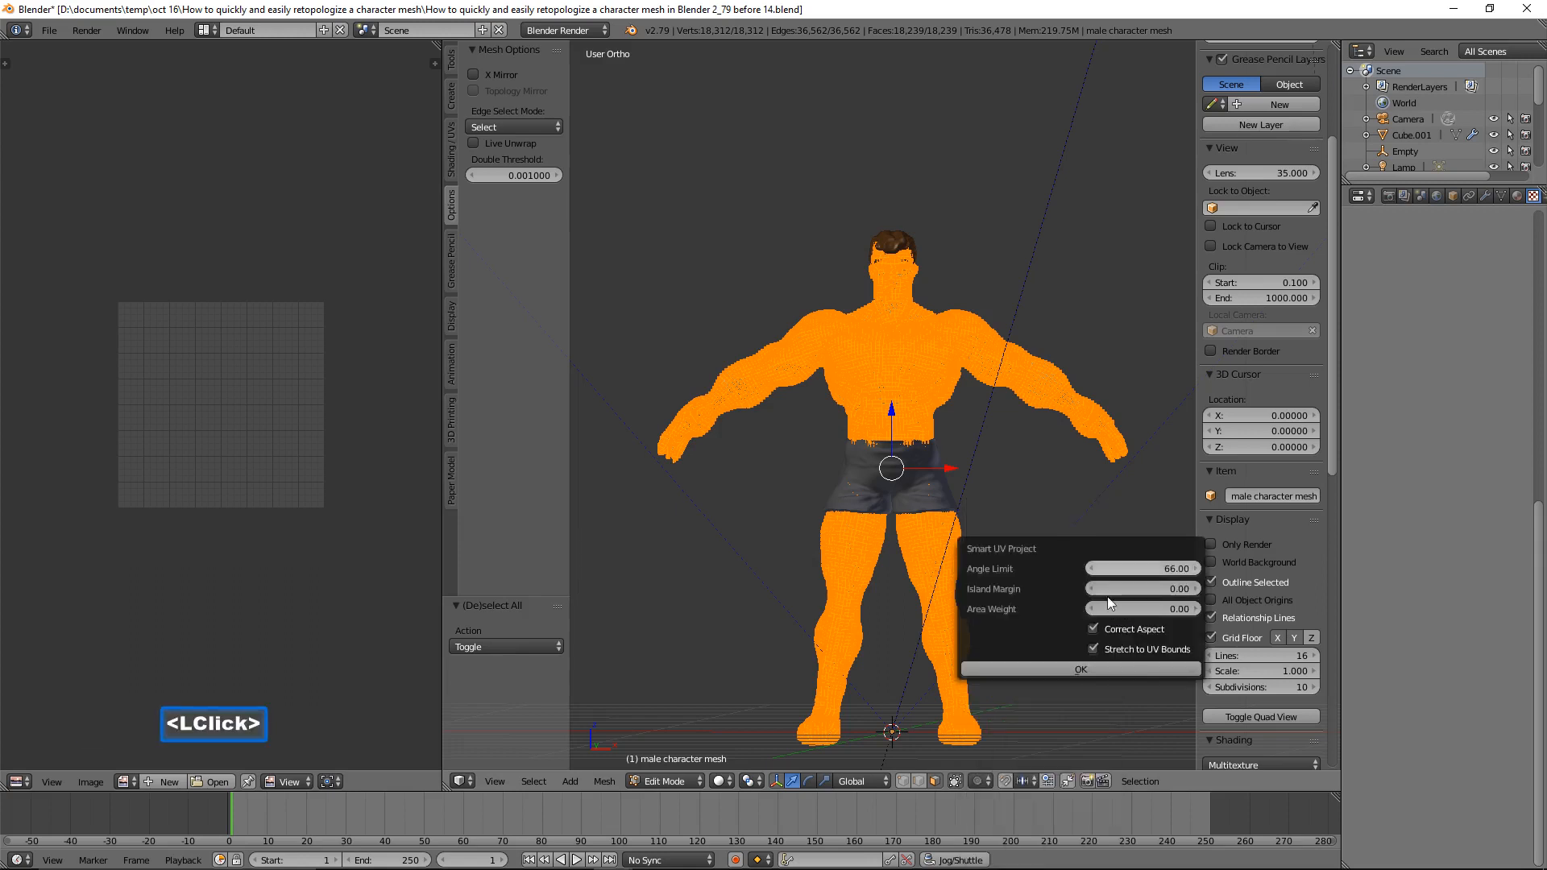
click(1155, 668)
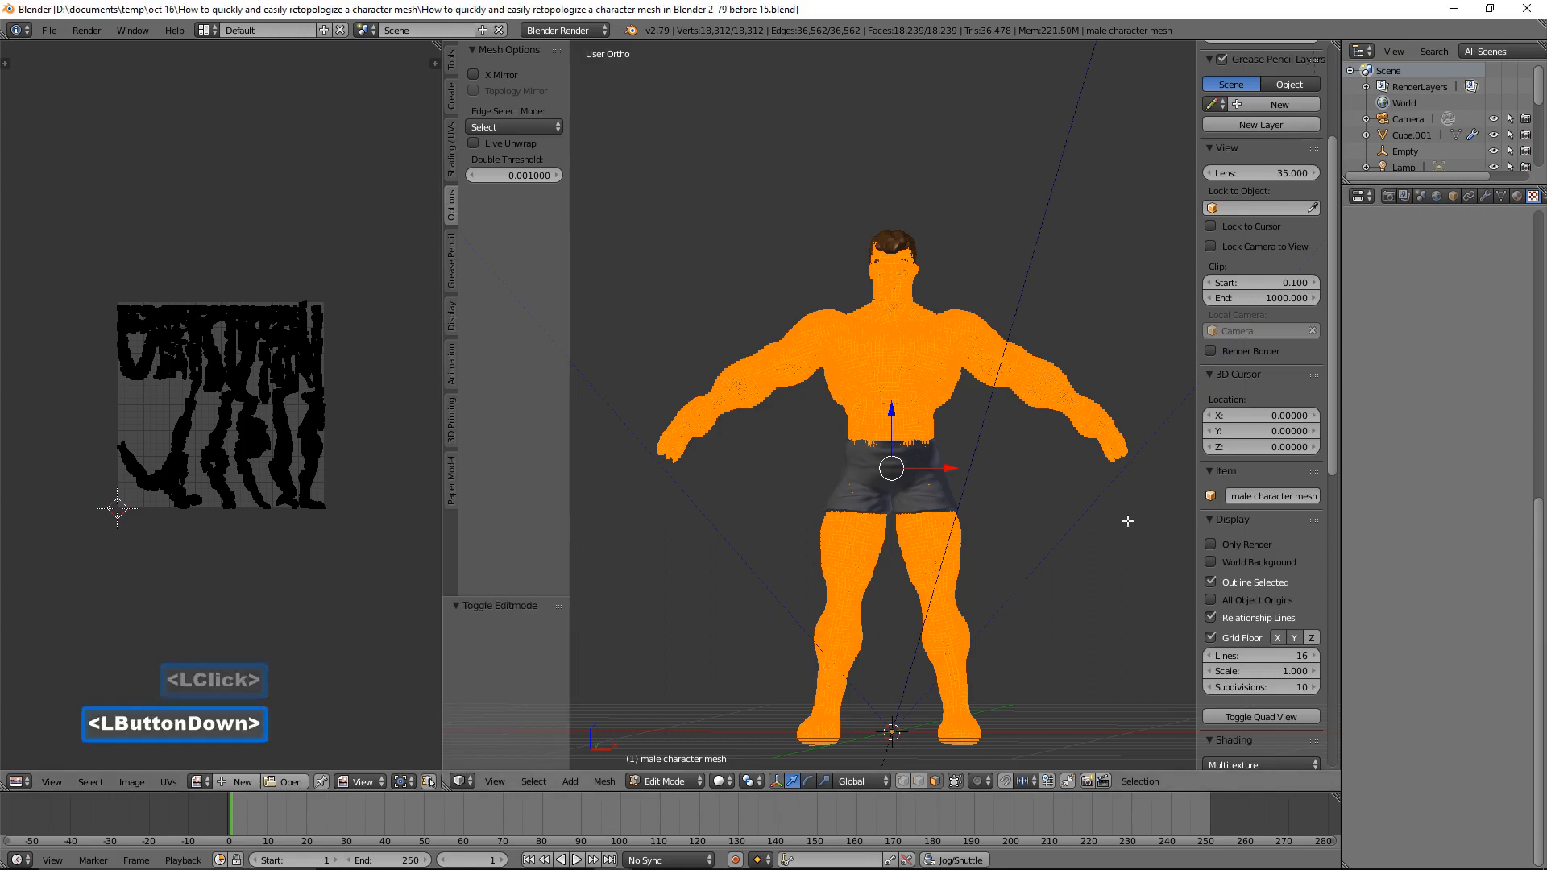
Start a new image in the UV/Image Editor with its width and height set to 2048 px.
click(131, 781)
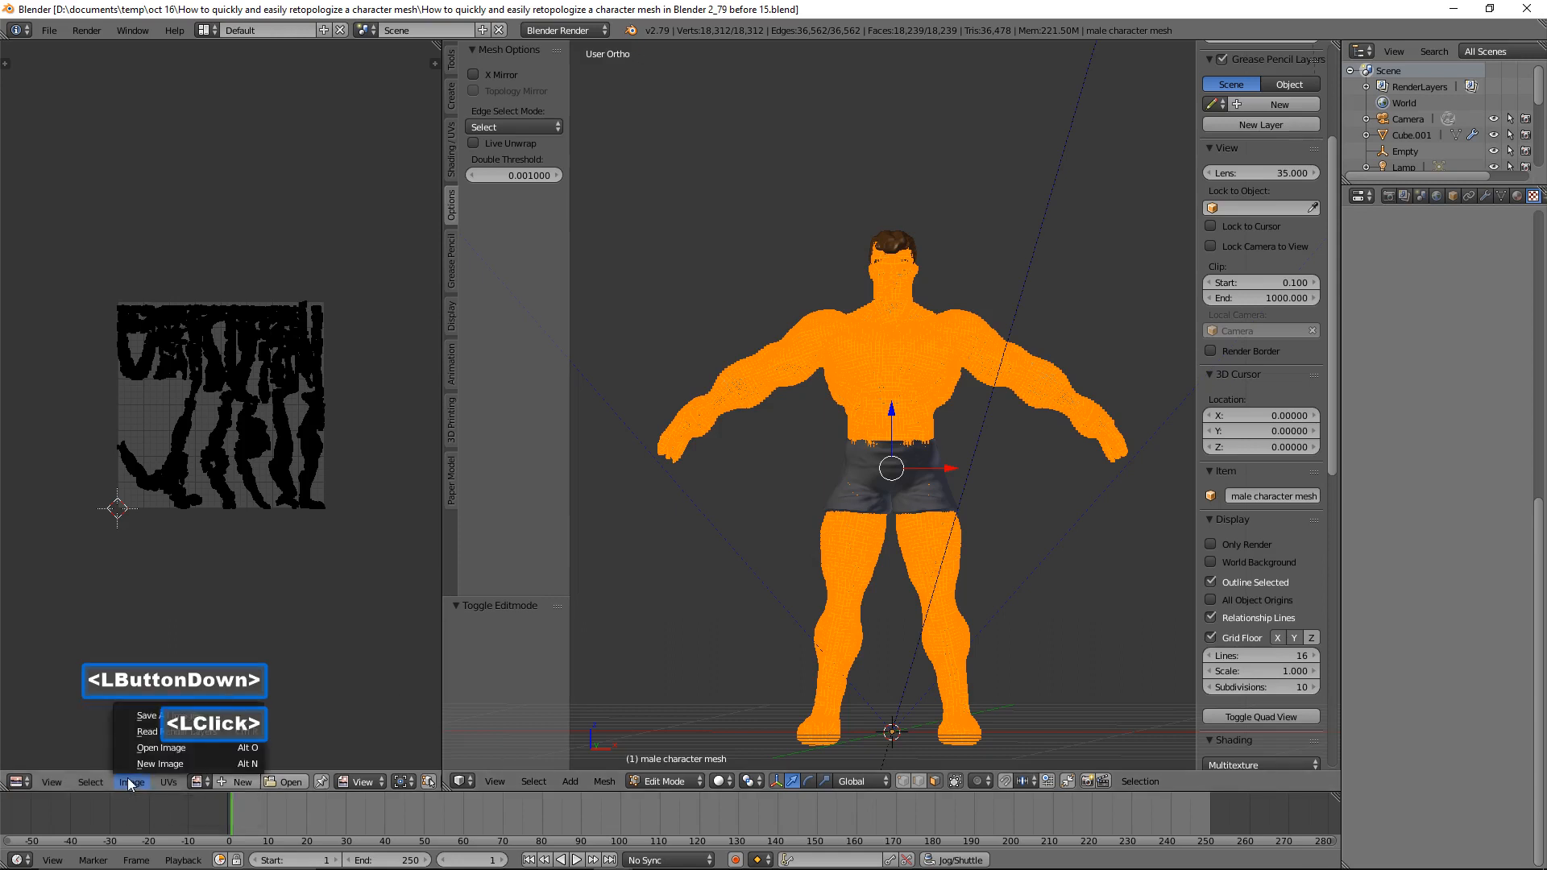
click(192, 762)
click(250, 740)
text(2048)
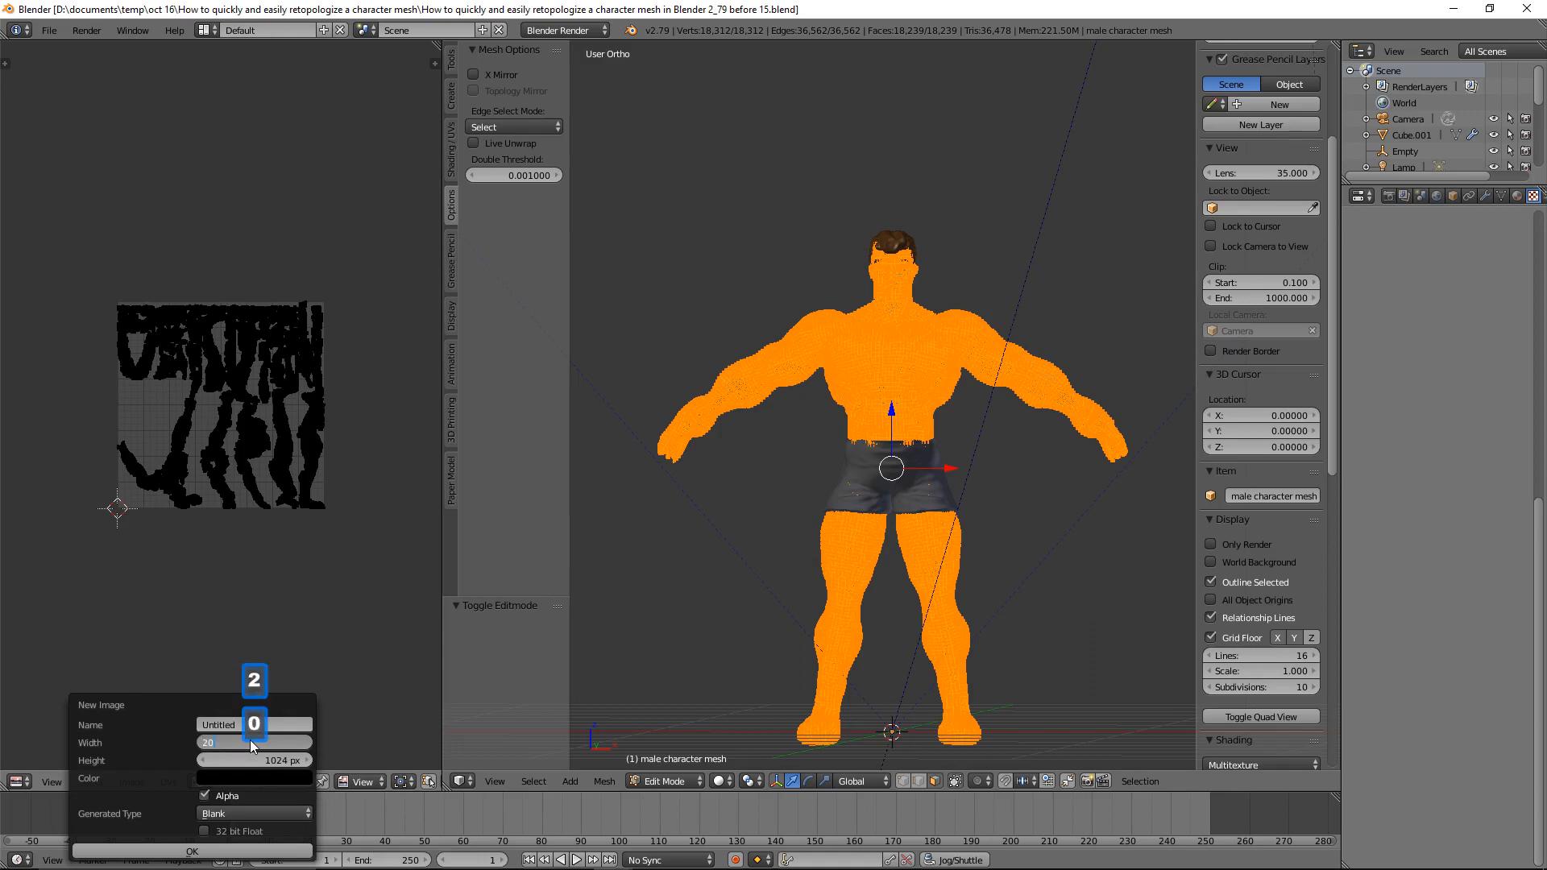
click(263, 759)
click(259, 758)
text(204)
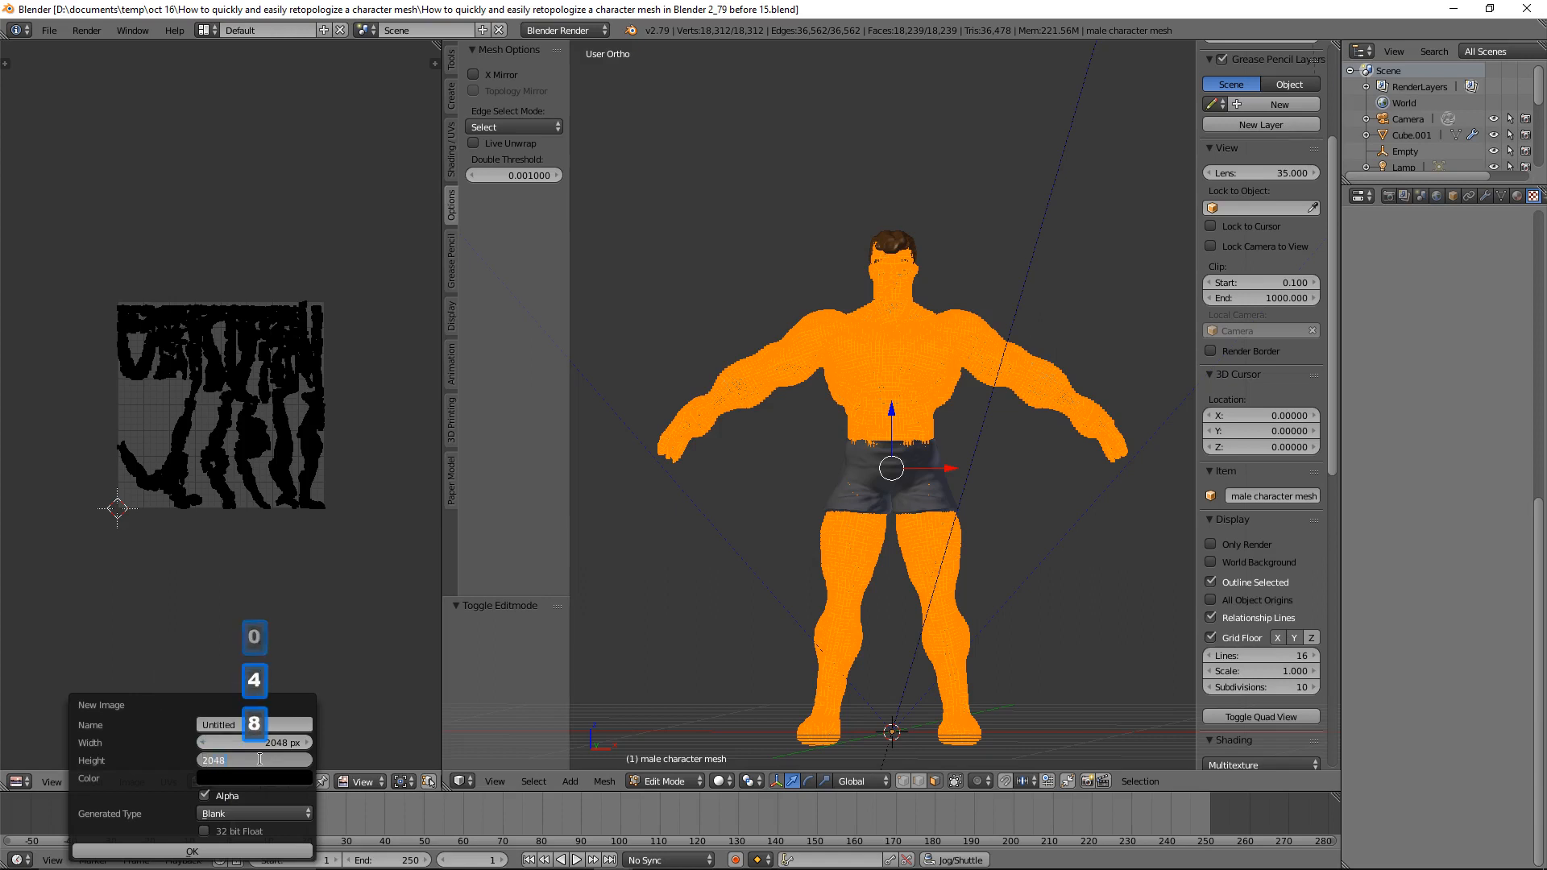
text(8)
Name the new image "normal" and create it.
click(223, 725)
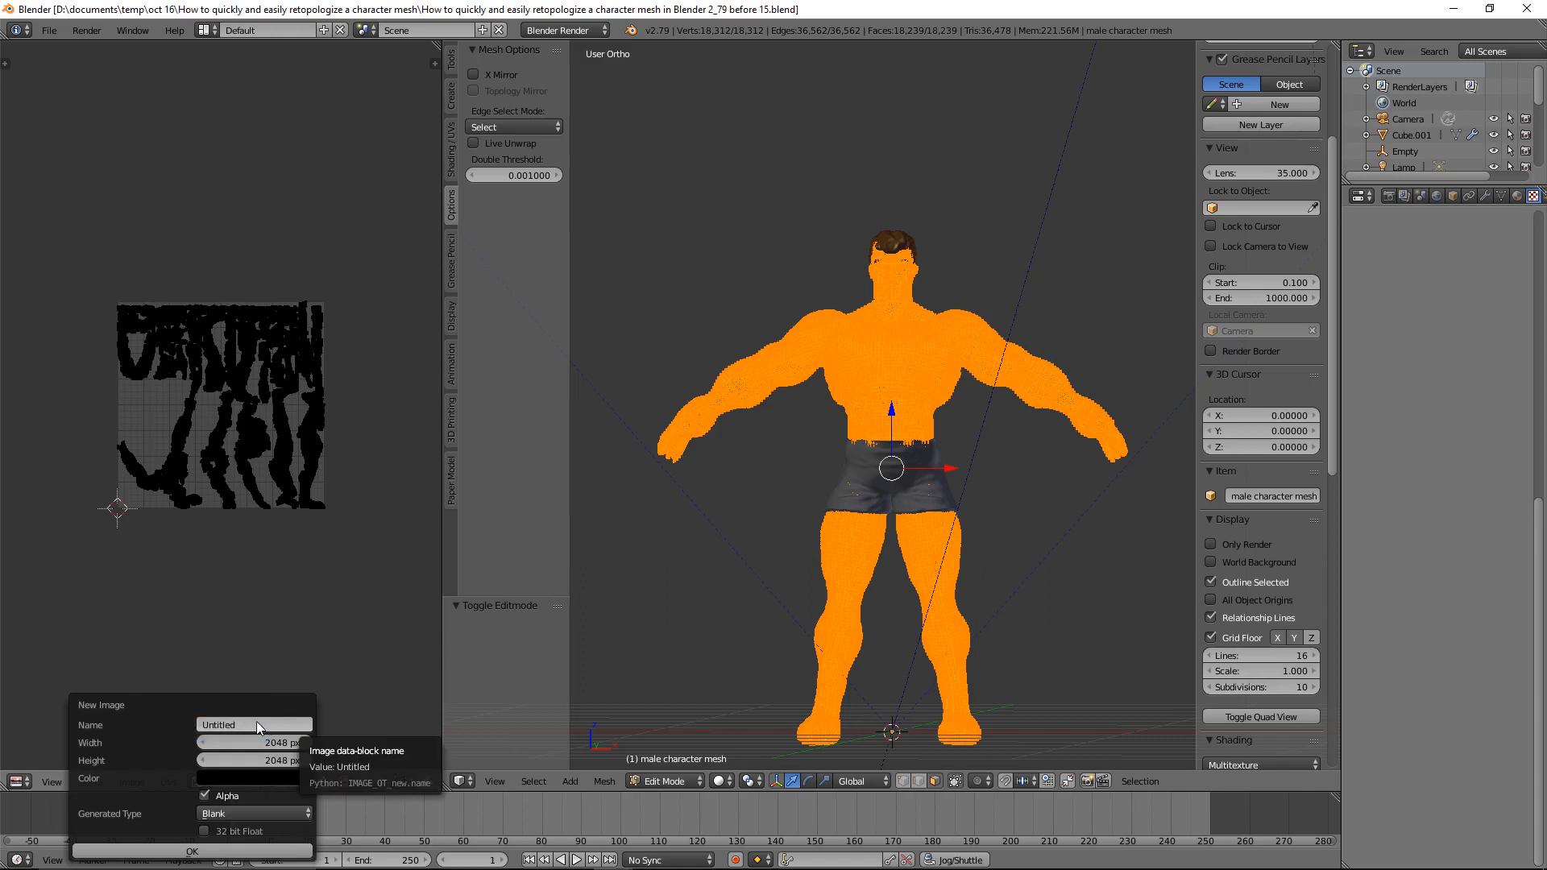
click(254, 723)
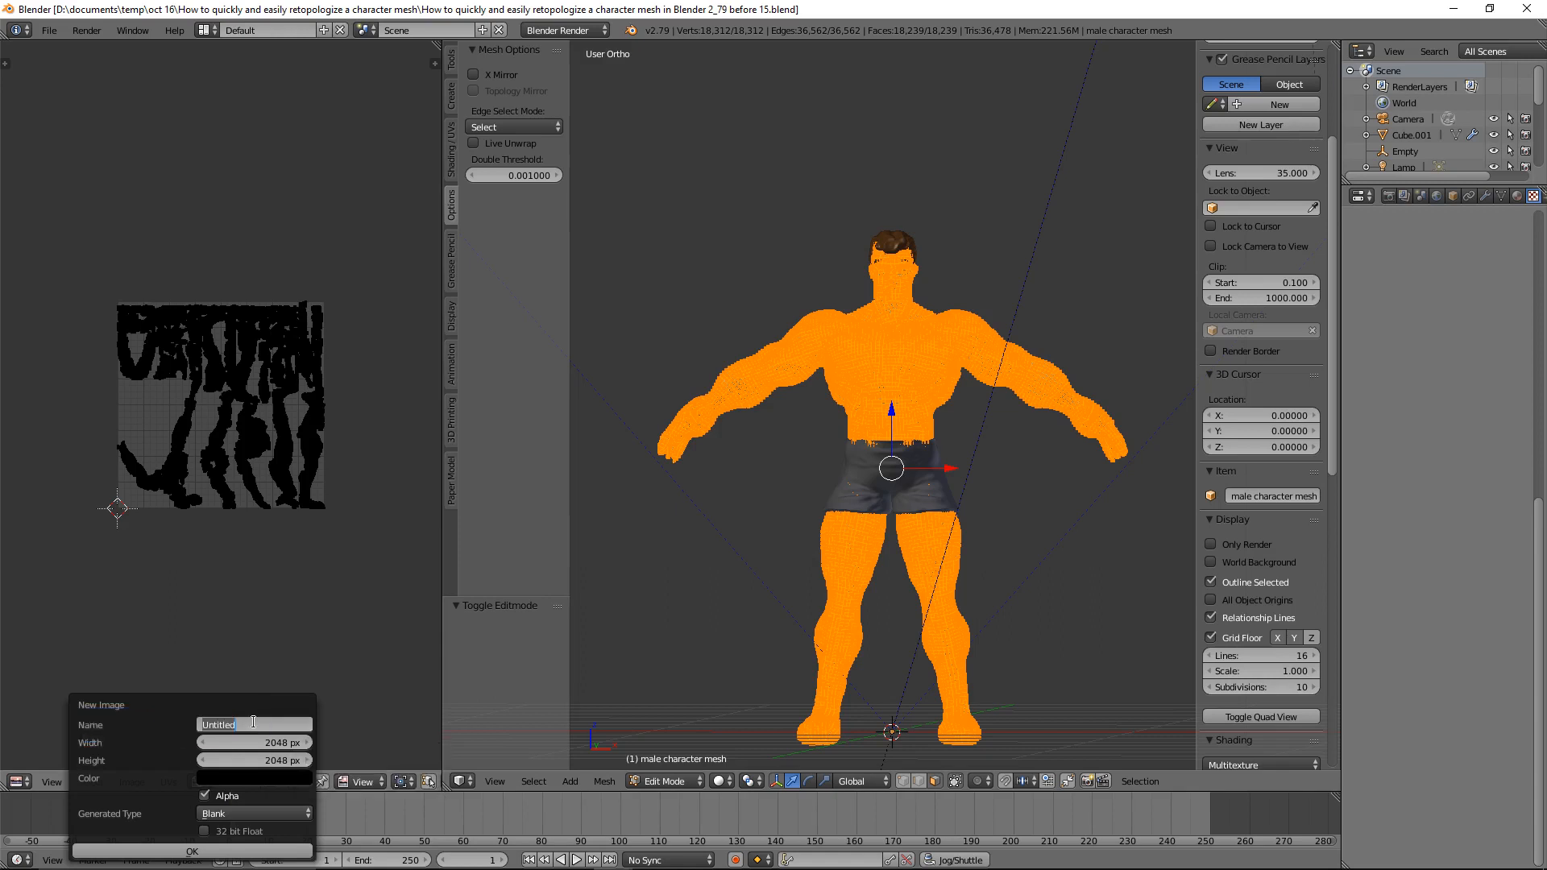
key(BackSpace)
text(no)
text(rmsa)
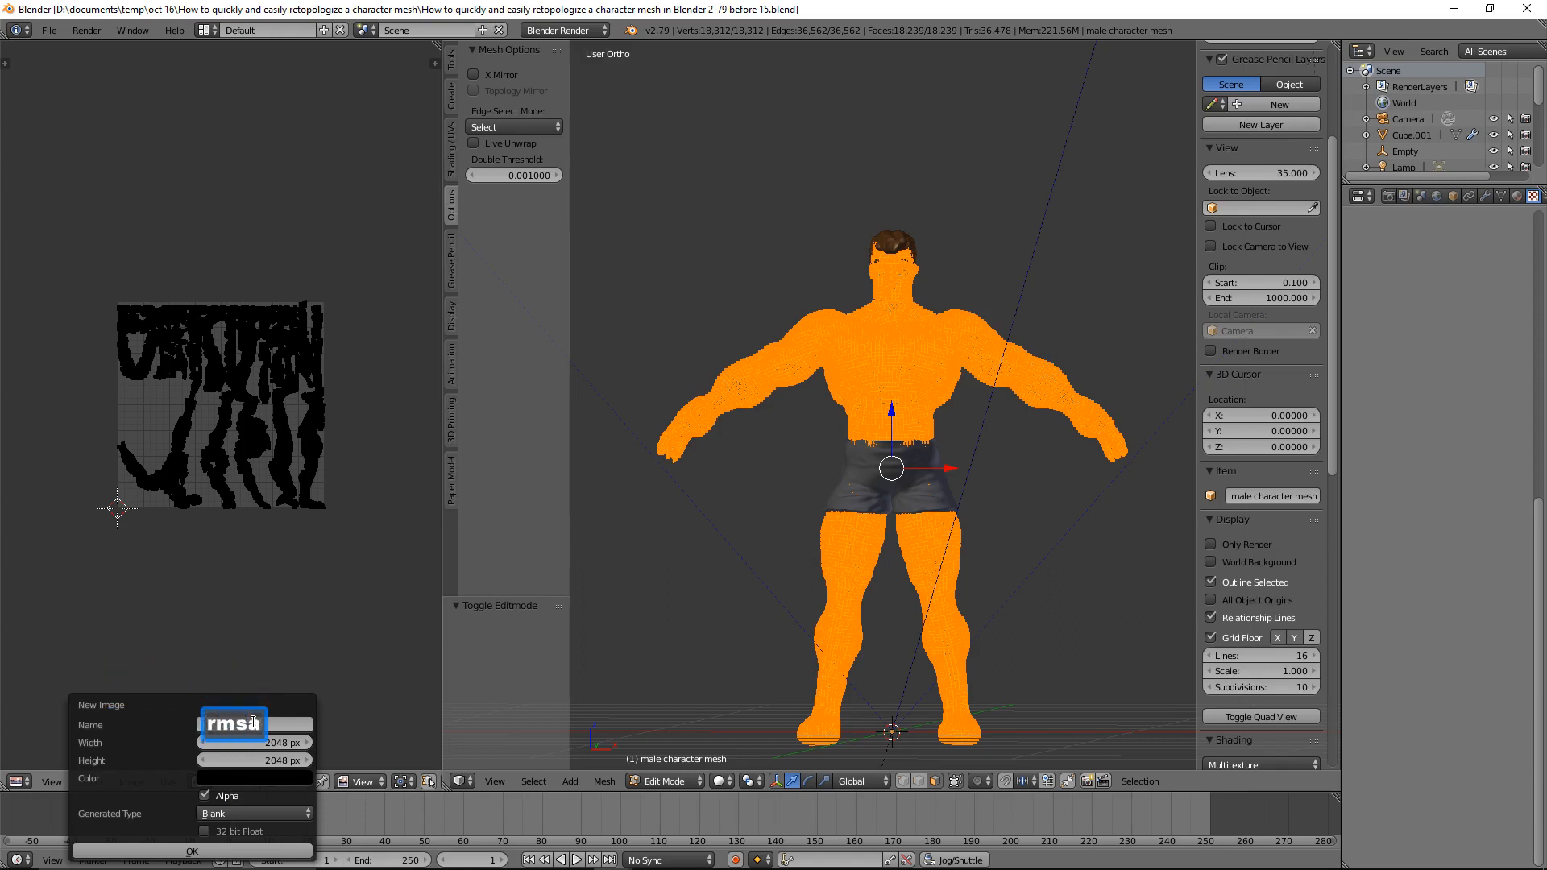
text(l)
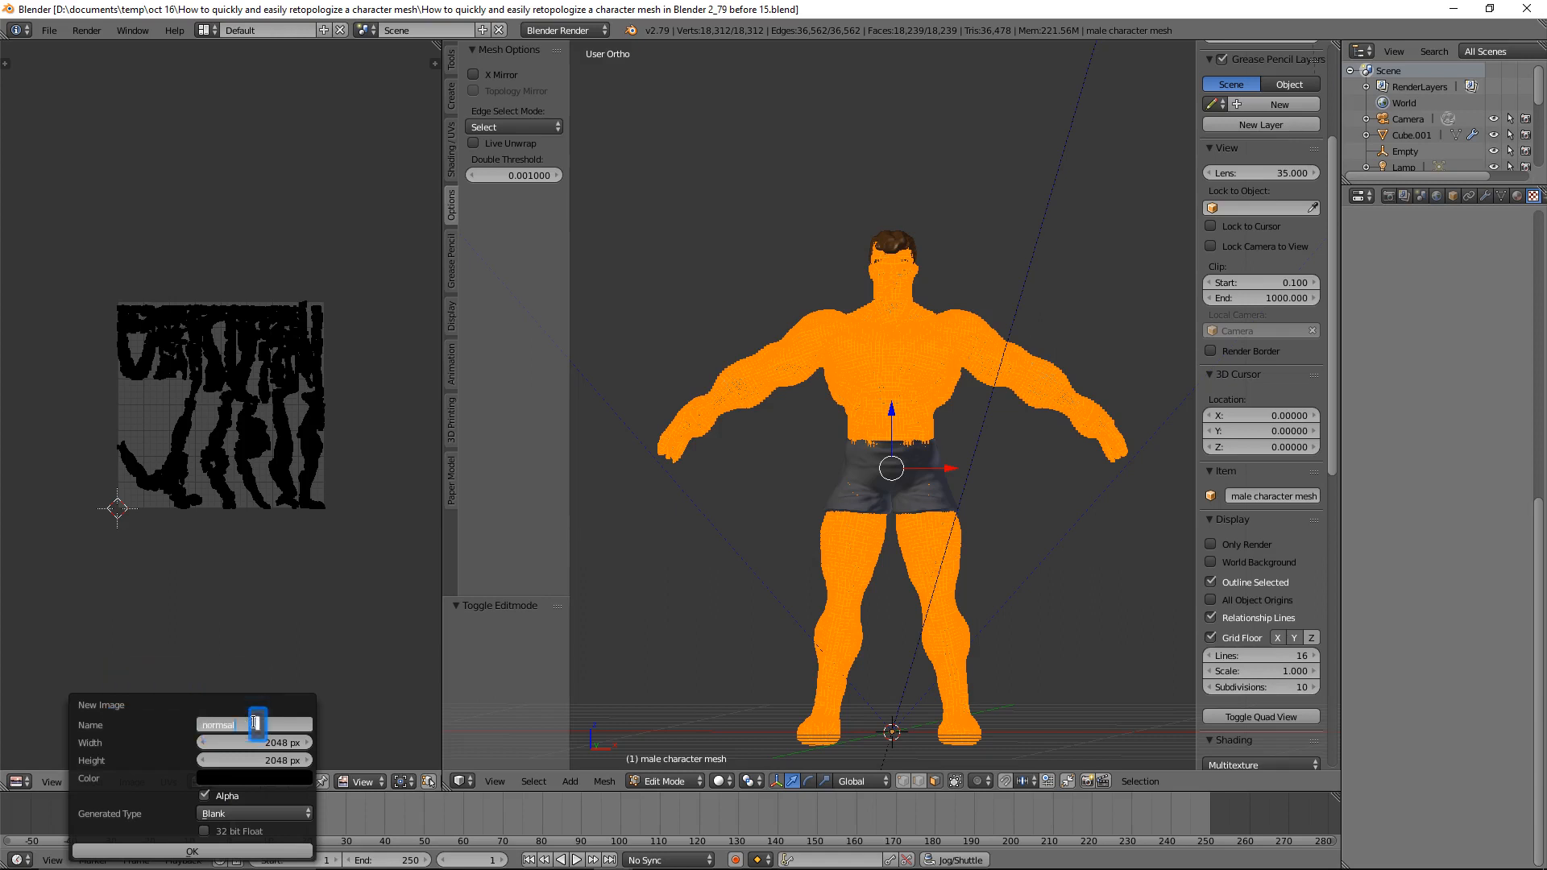
key(BackSpace)
key(BackSpace)
key(BackSpace)
key(BackSpace)
key(BackSpace)
key(BackSpace)
key(BackSpace)
key(BackSpace)
key(BackSpace)
key(BackSpace)
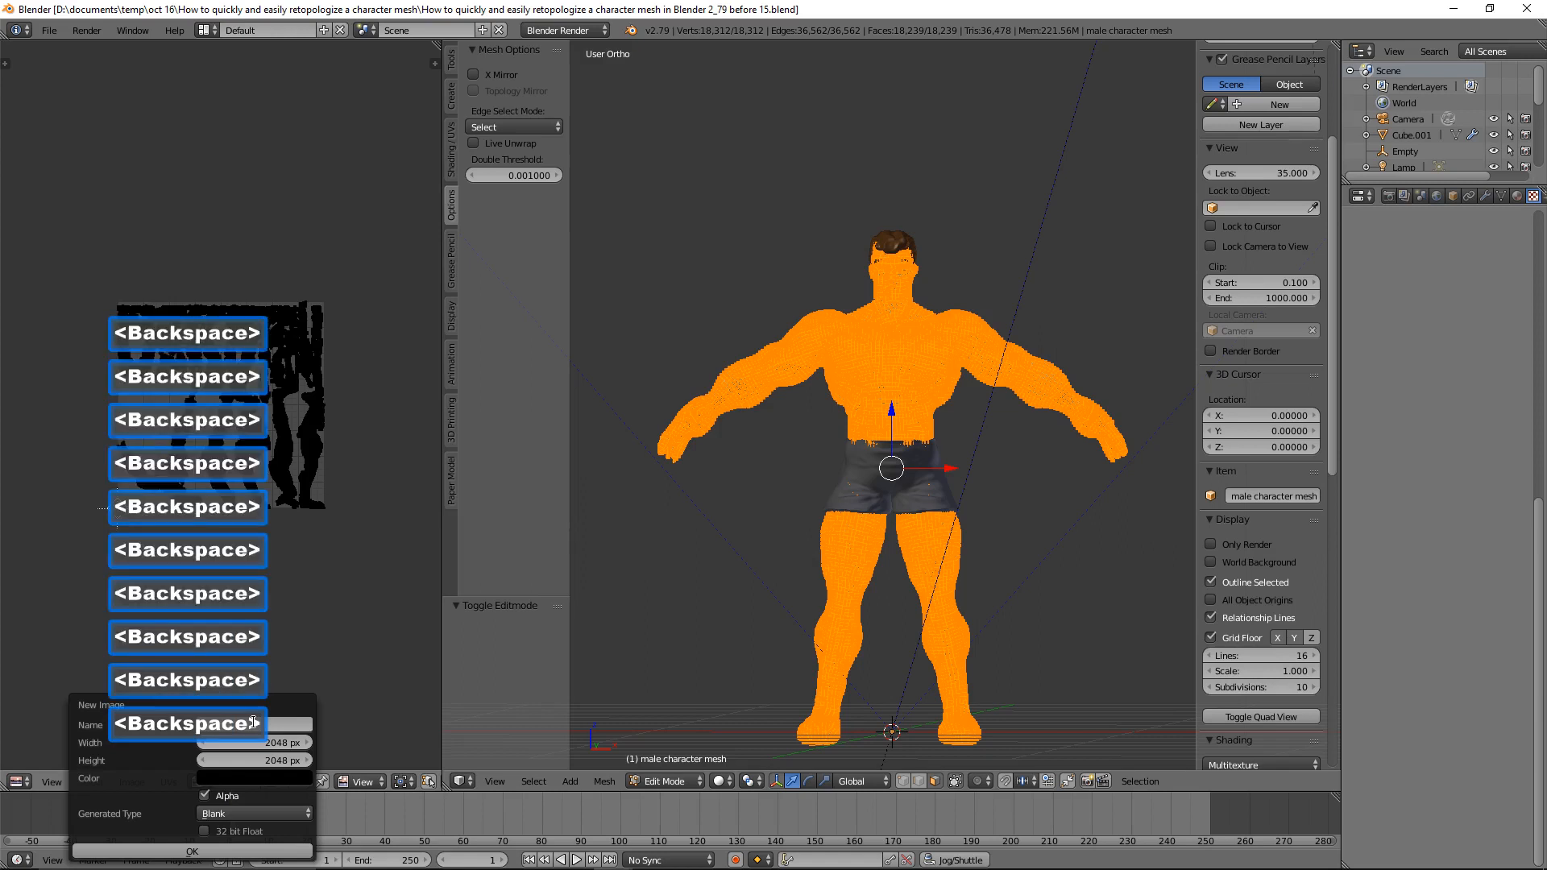
text(norm)
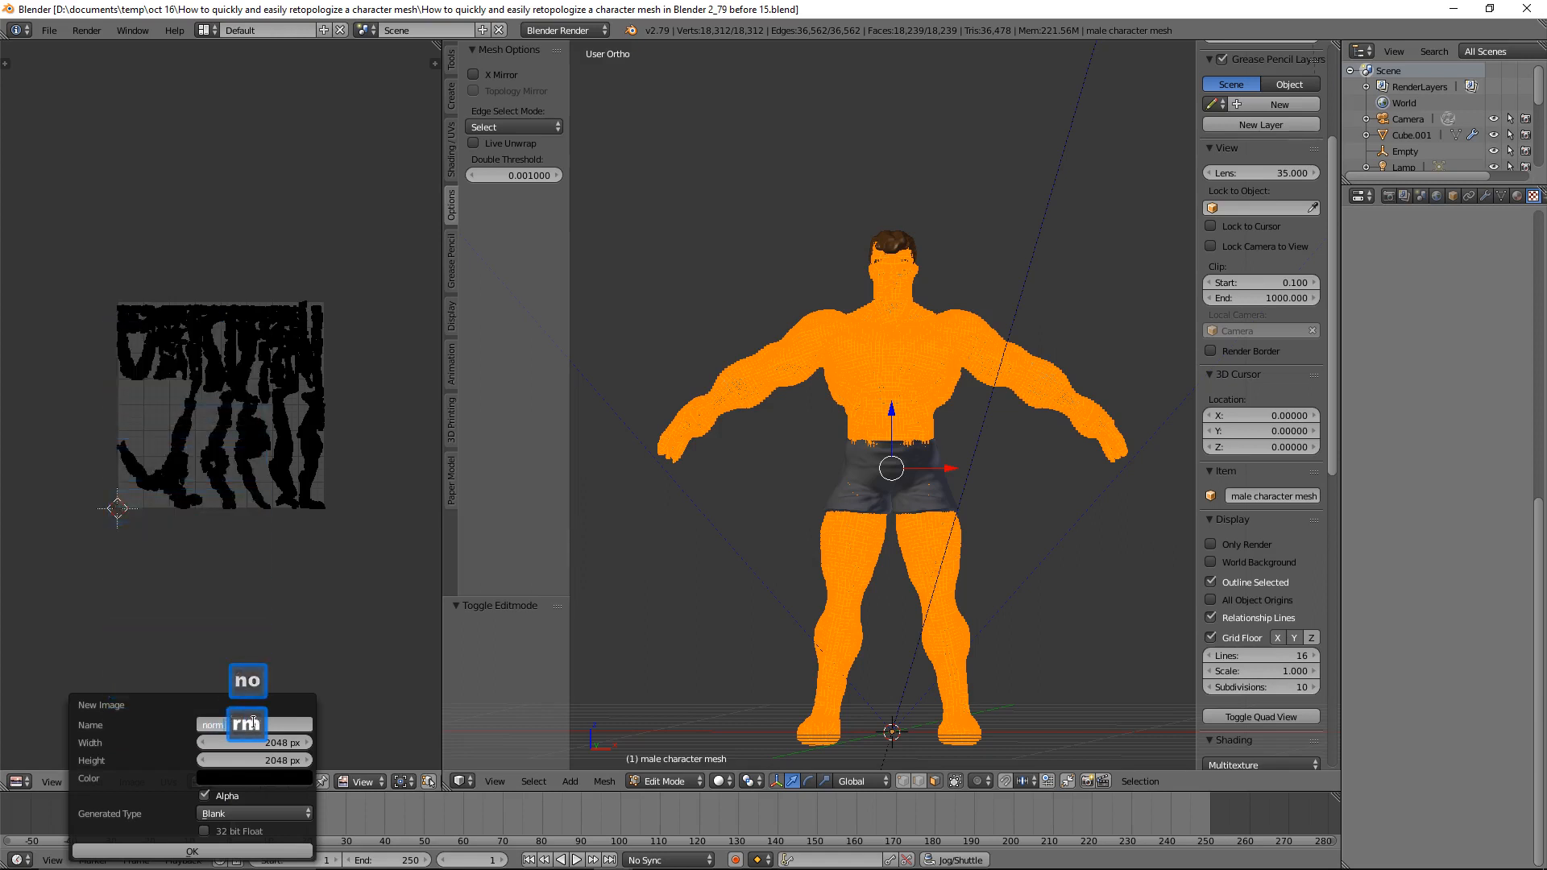
text(al)
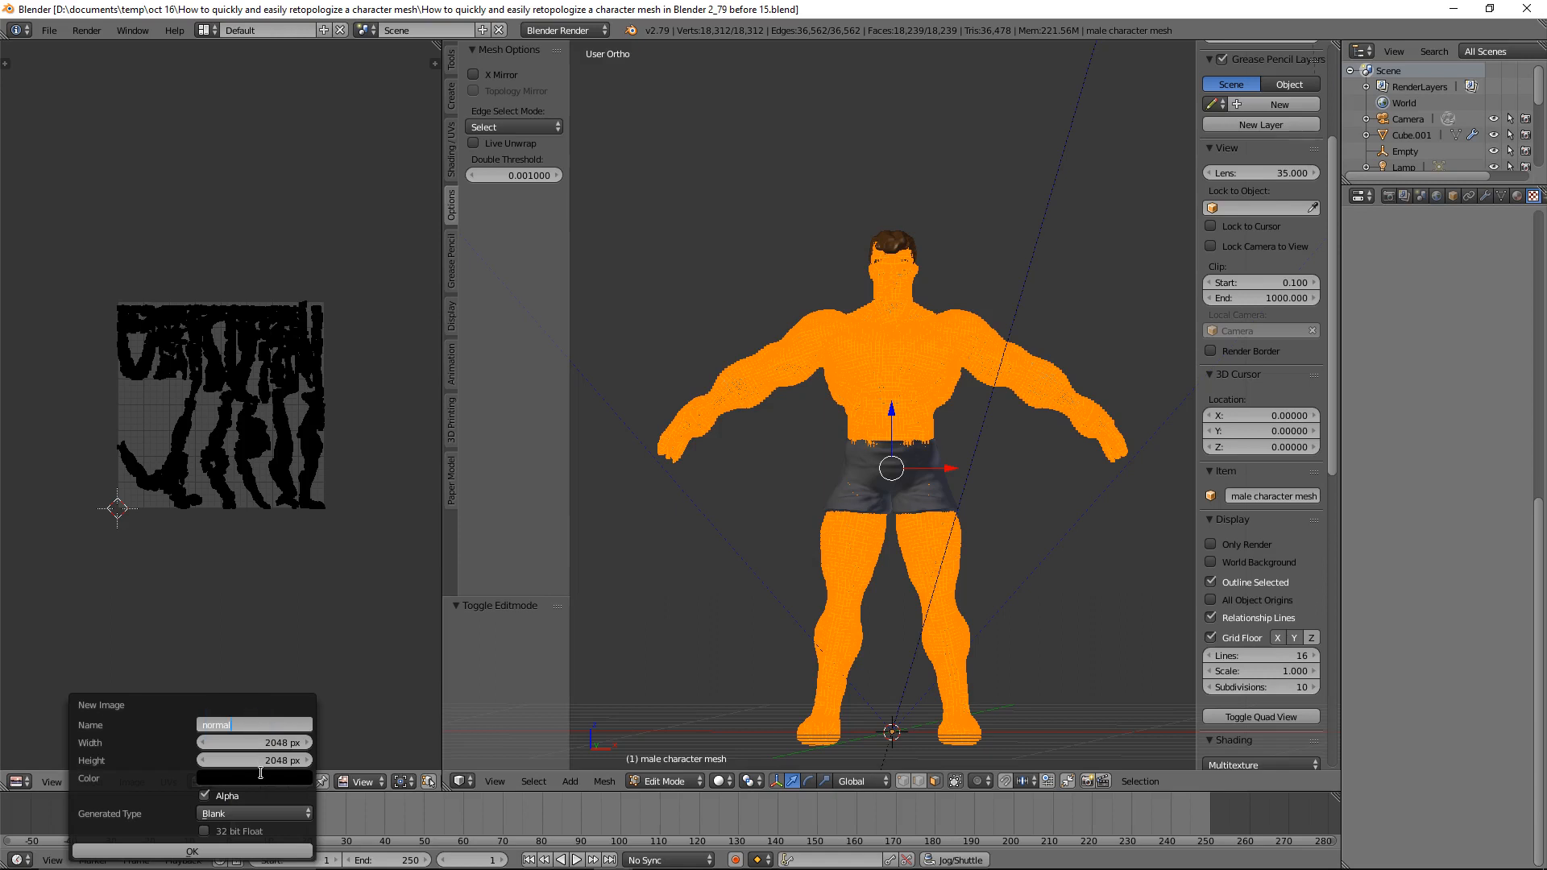
click(245, 848)
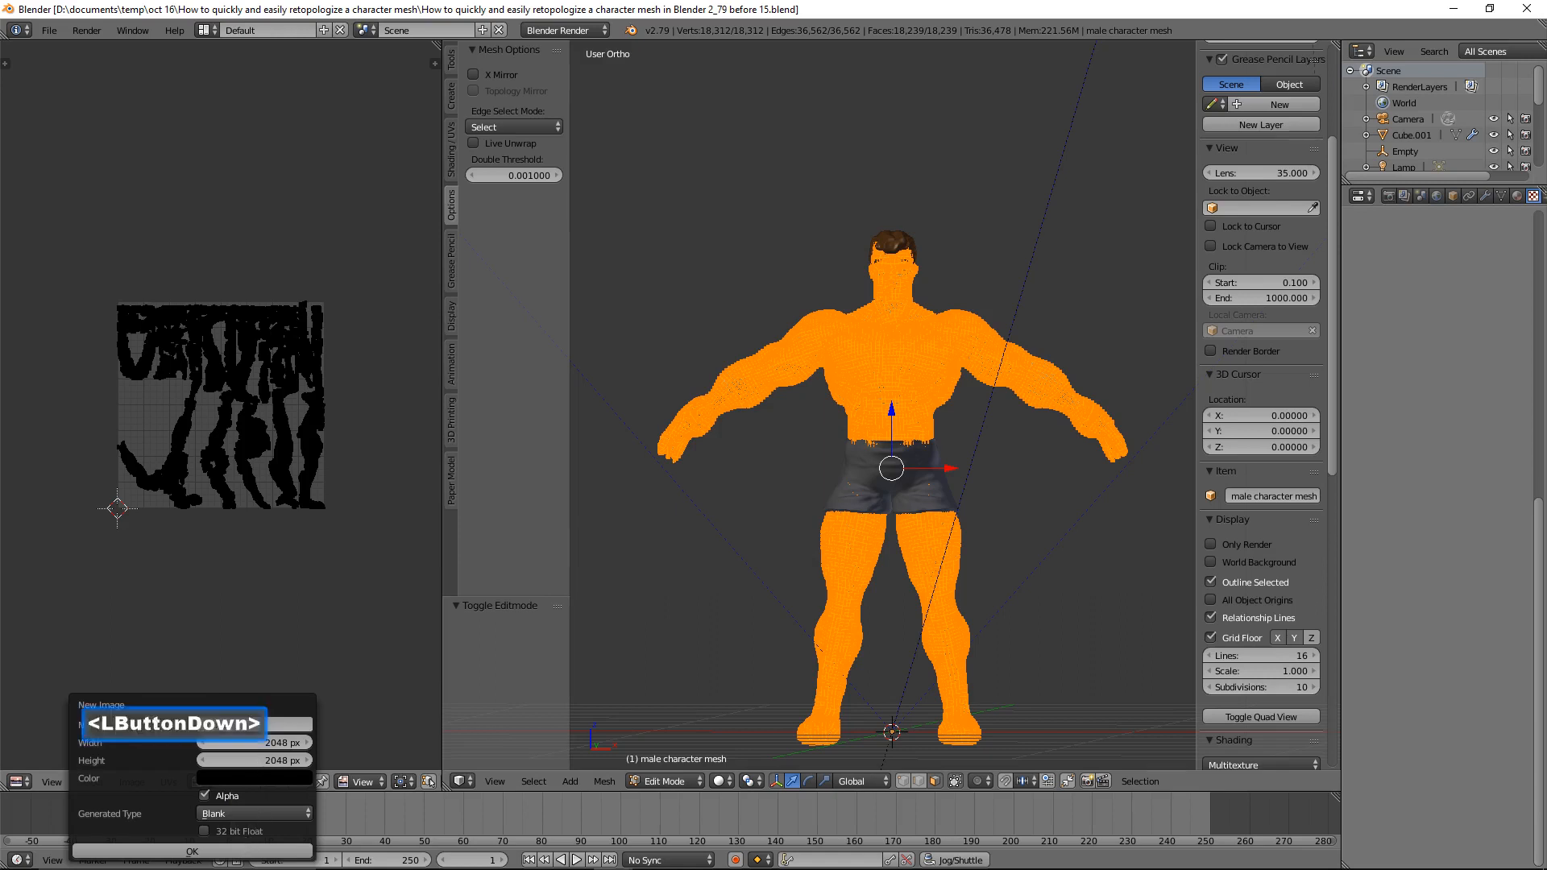
scroll(298, 580, down, 5)
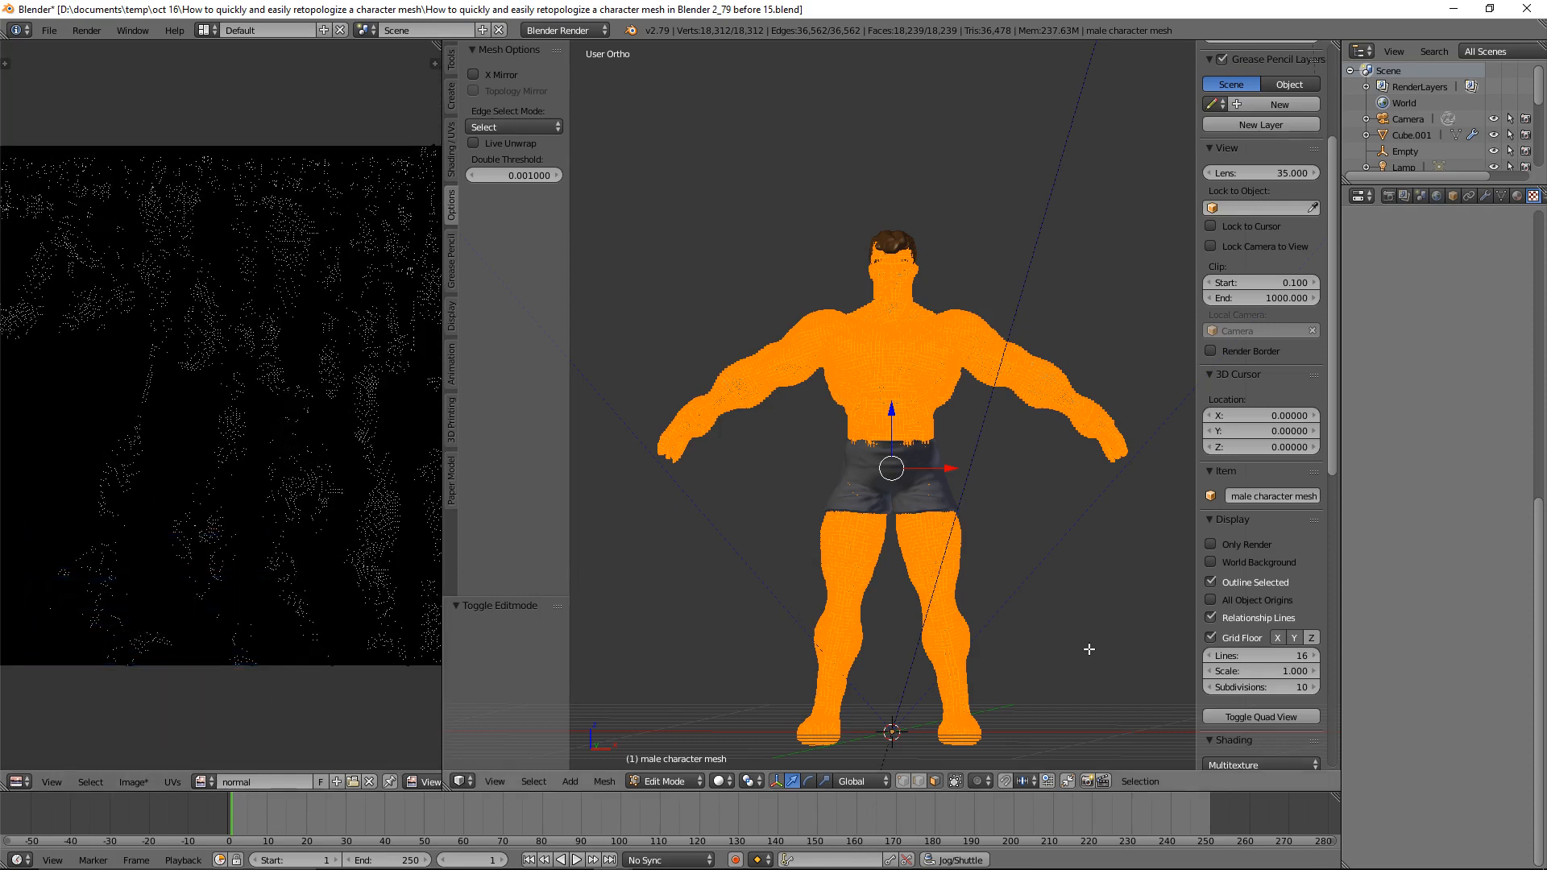
Deselect all geometry of the male character mesh and return it to Object Mode.
key(a)
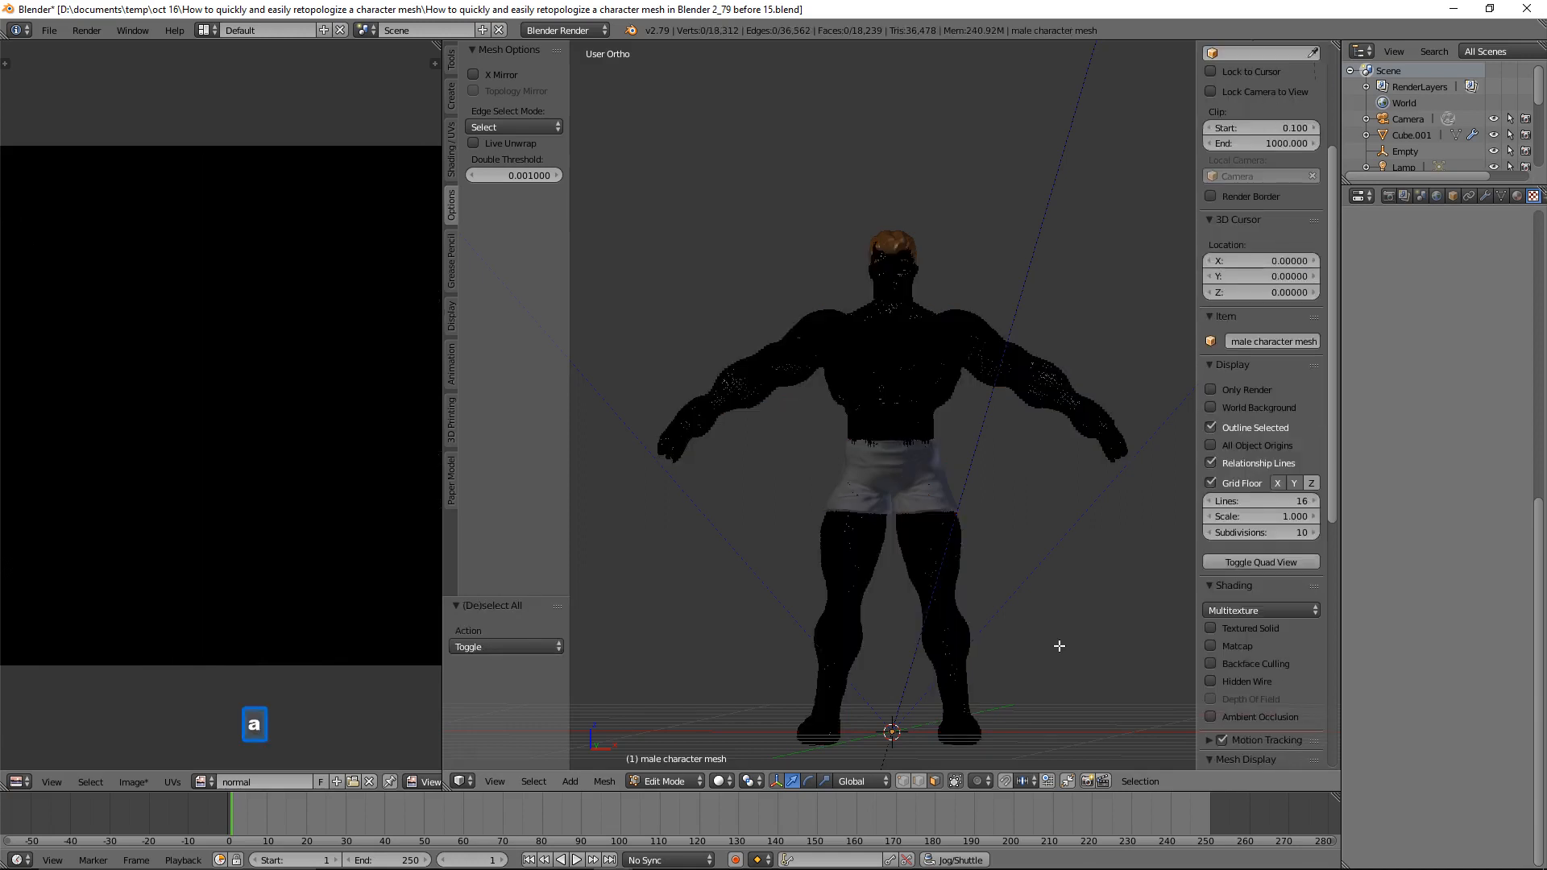
click(691, 785)
click(707, 762)
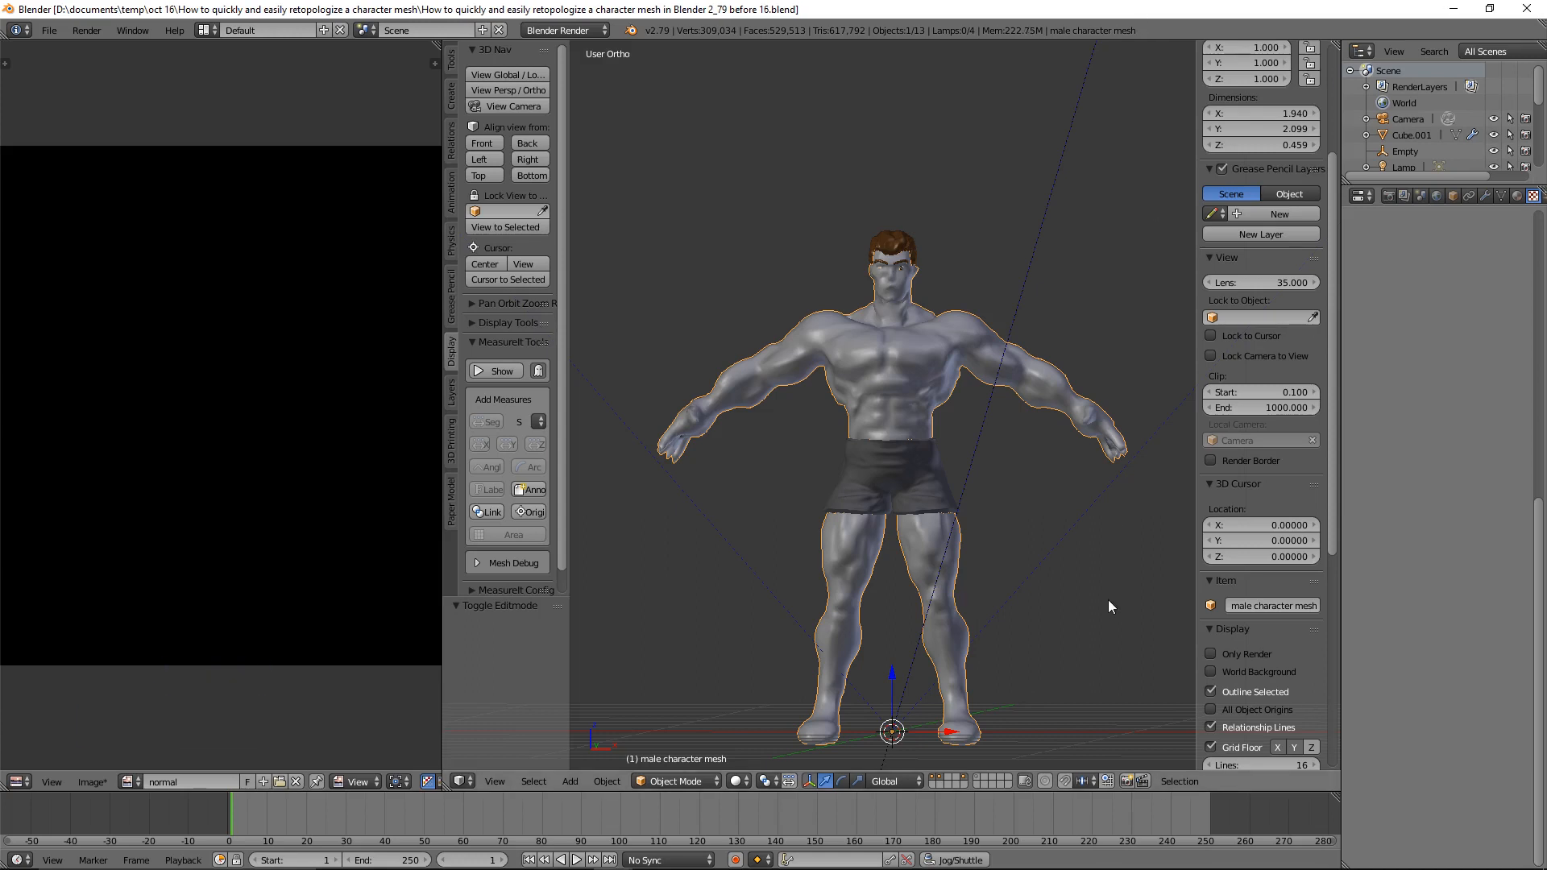
Unhide the original high-poly body and deselect all objects.
key(alt)
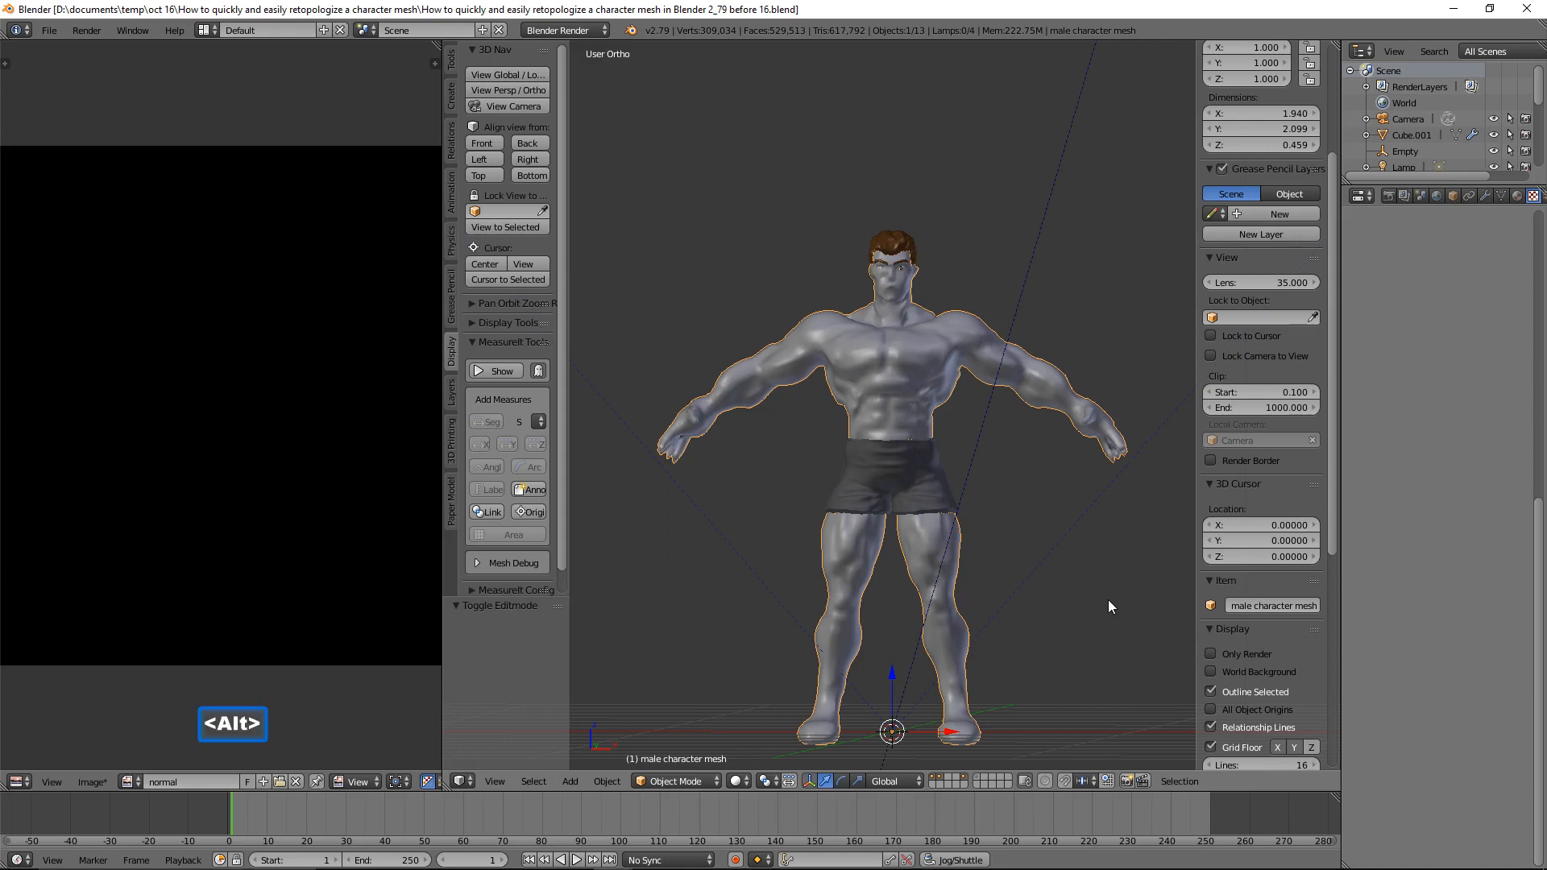
key(alt+h)
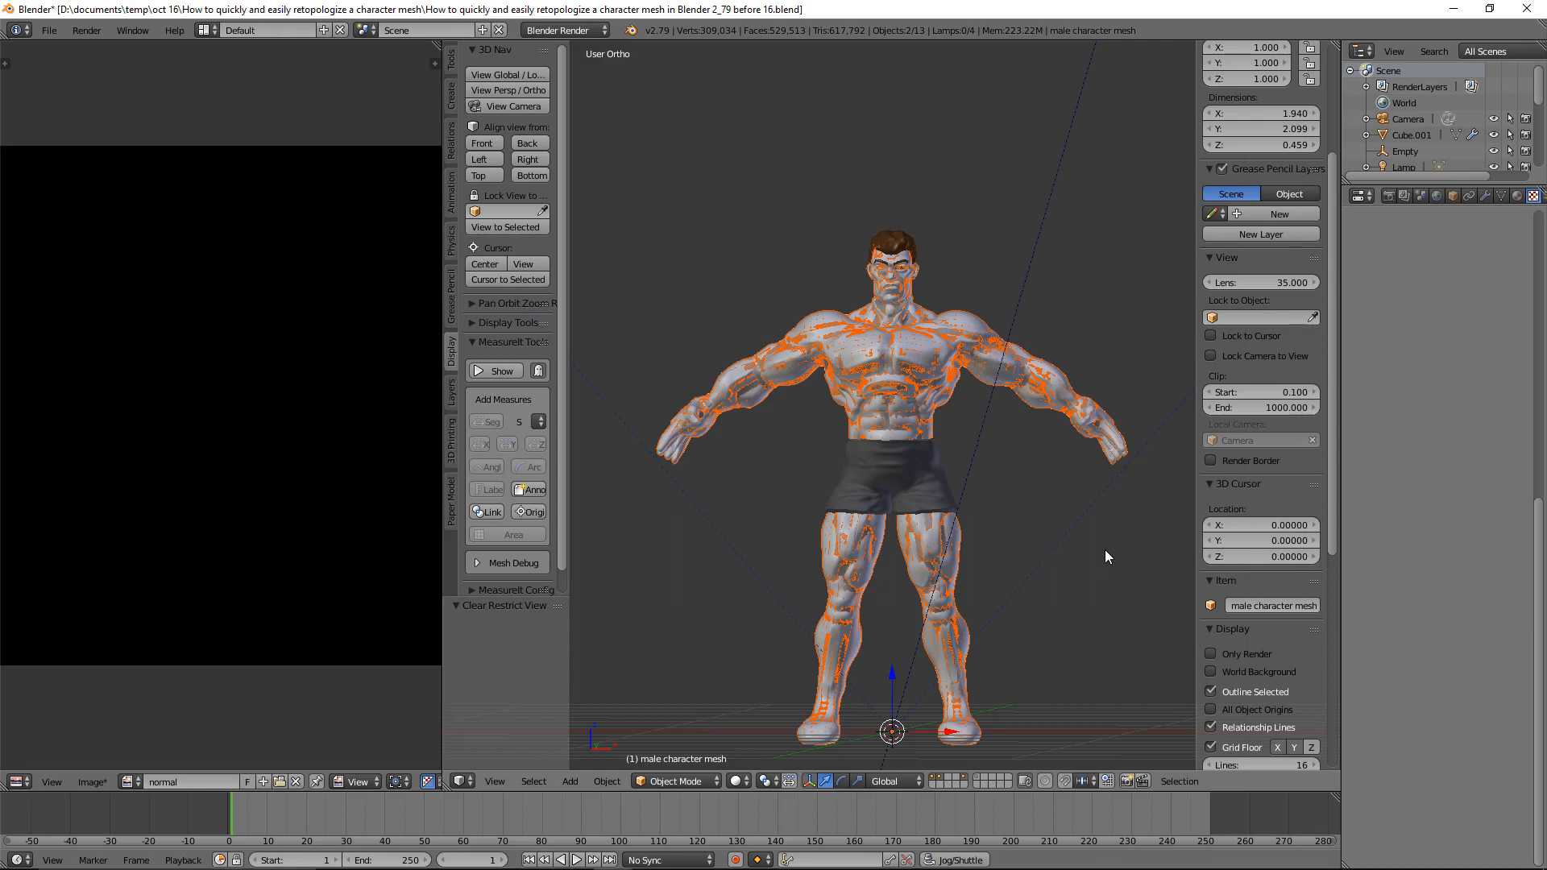
key(a)
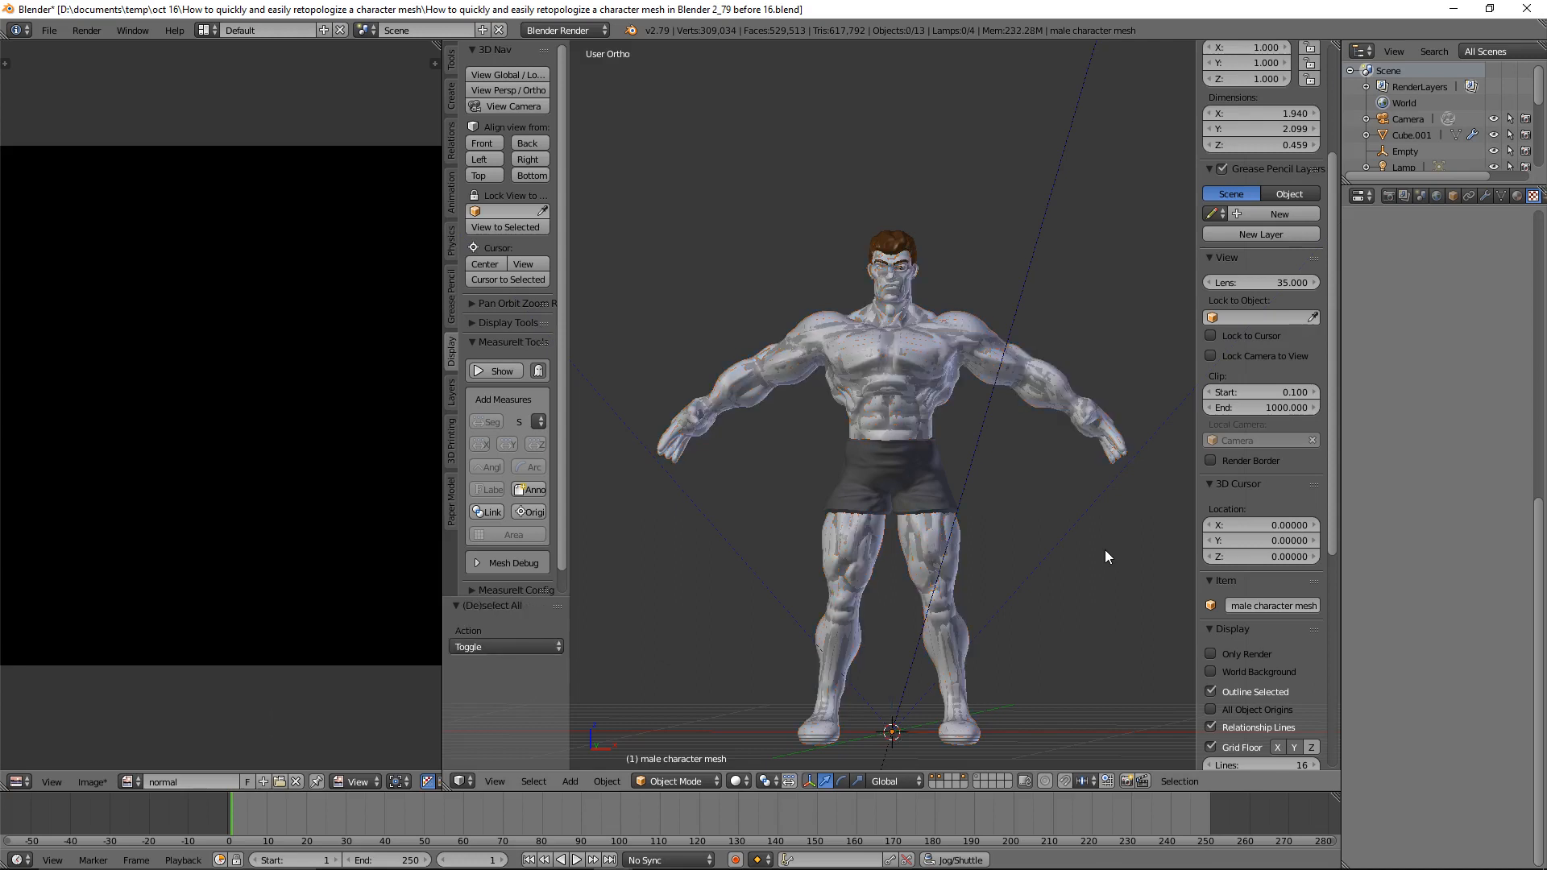
Set the render bake mode to Normals and enable baking from selected to active.
click(1388, 197)
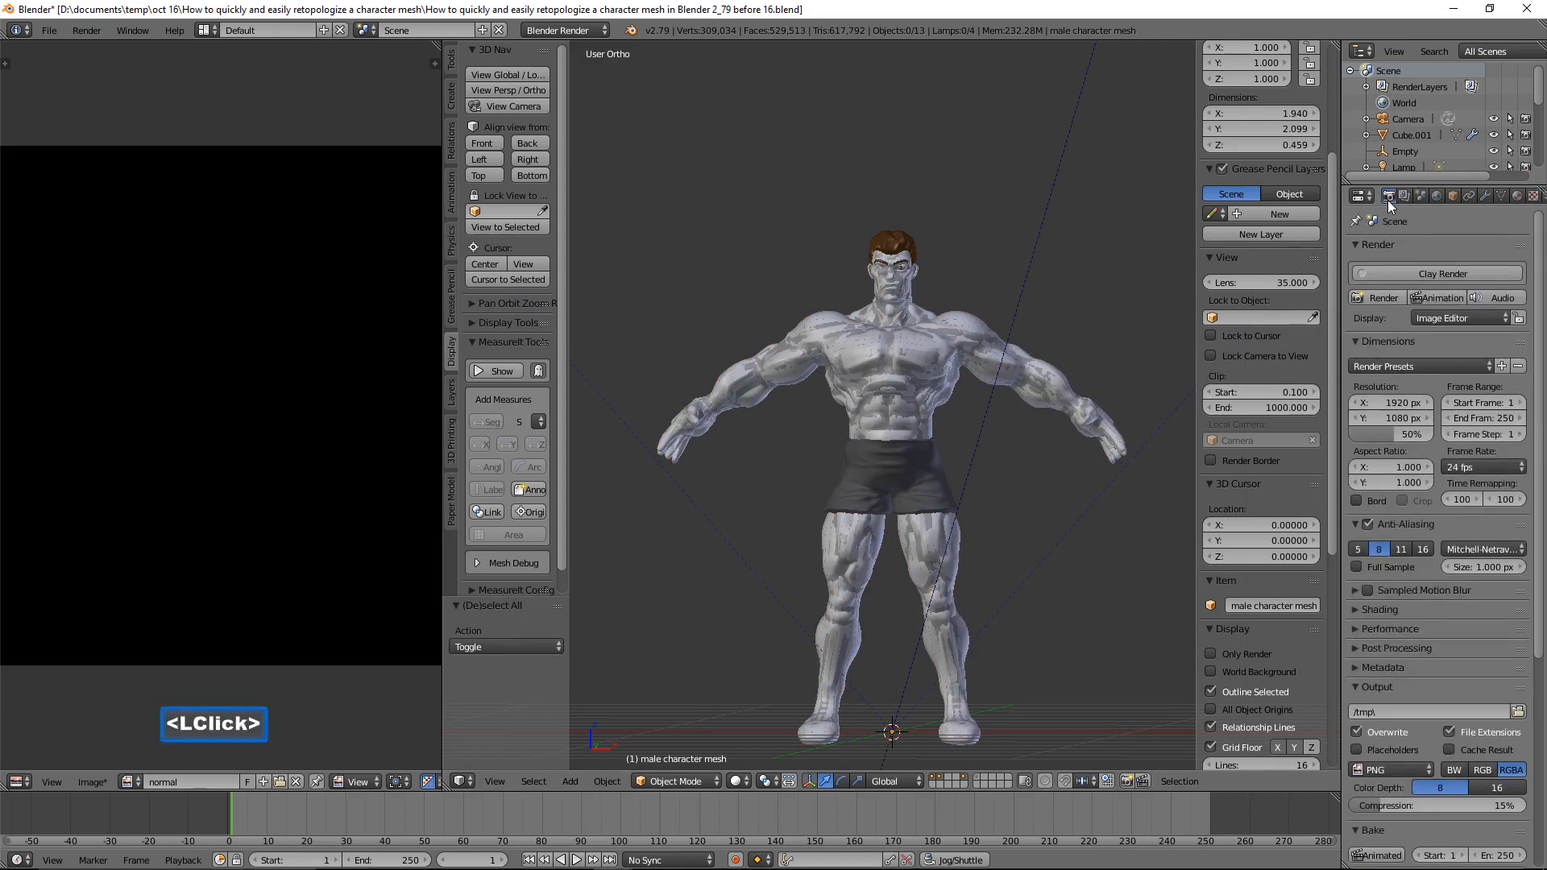
scroll(1472, 525, down, 6)
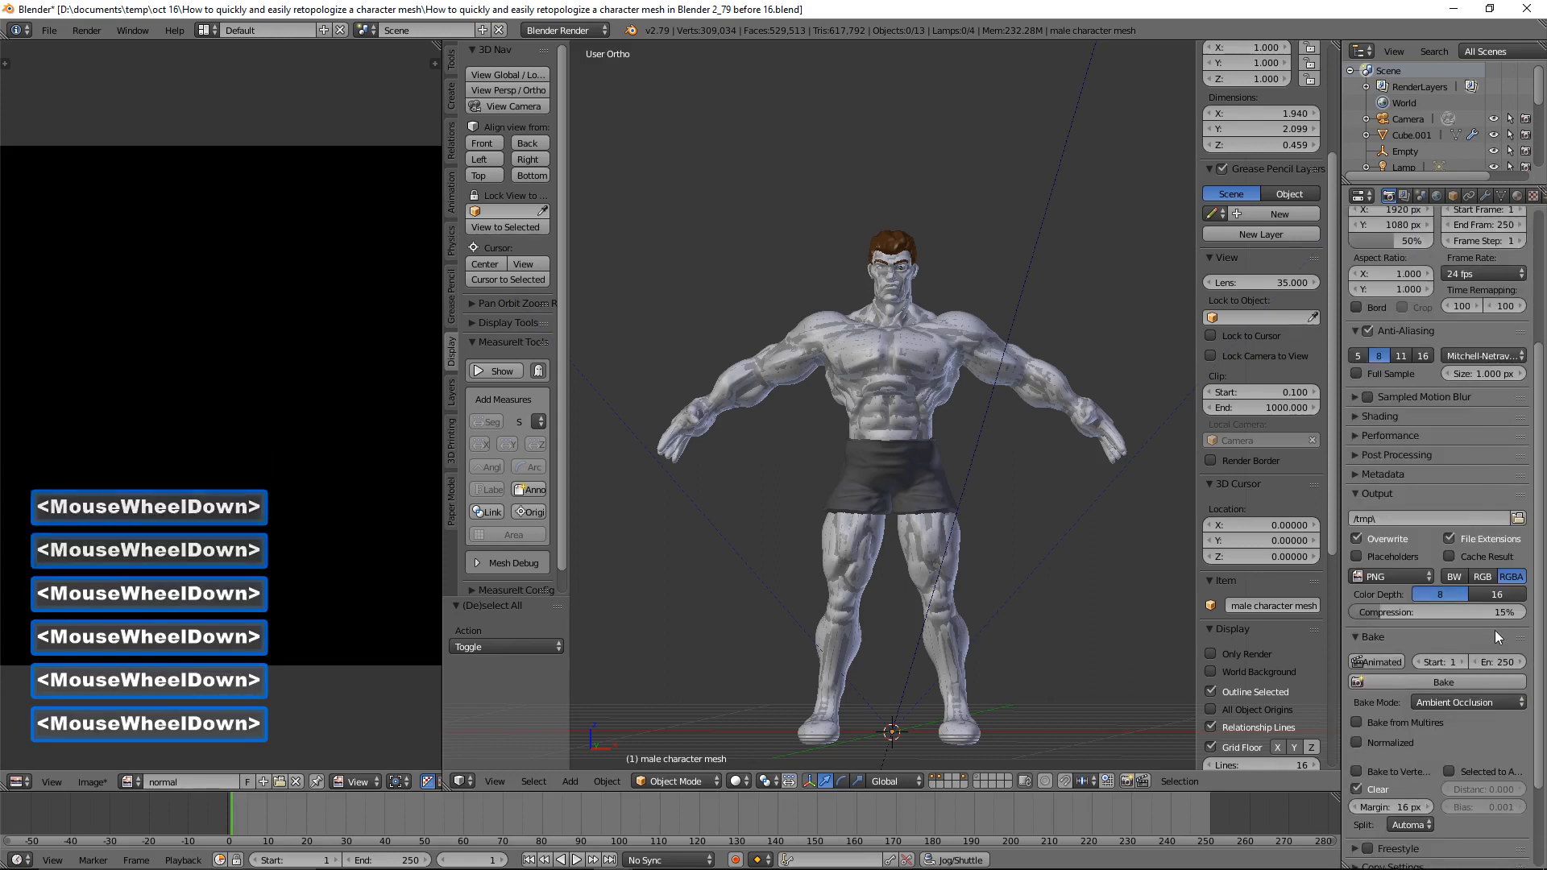
scroll(1495, 630, down, 4)
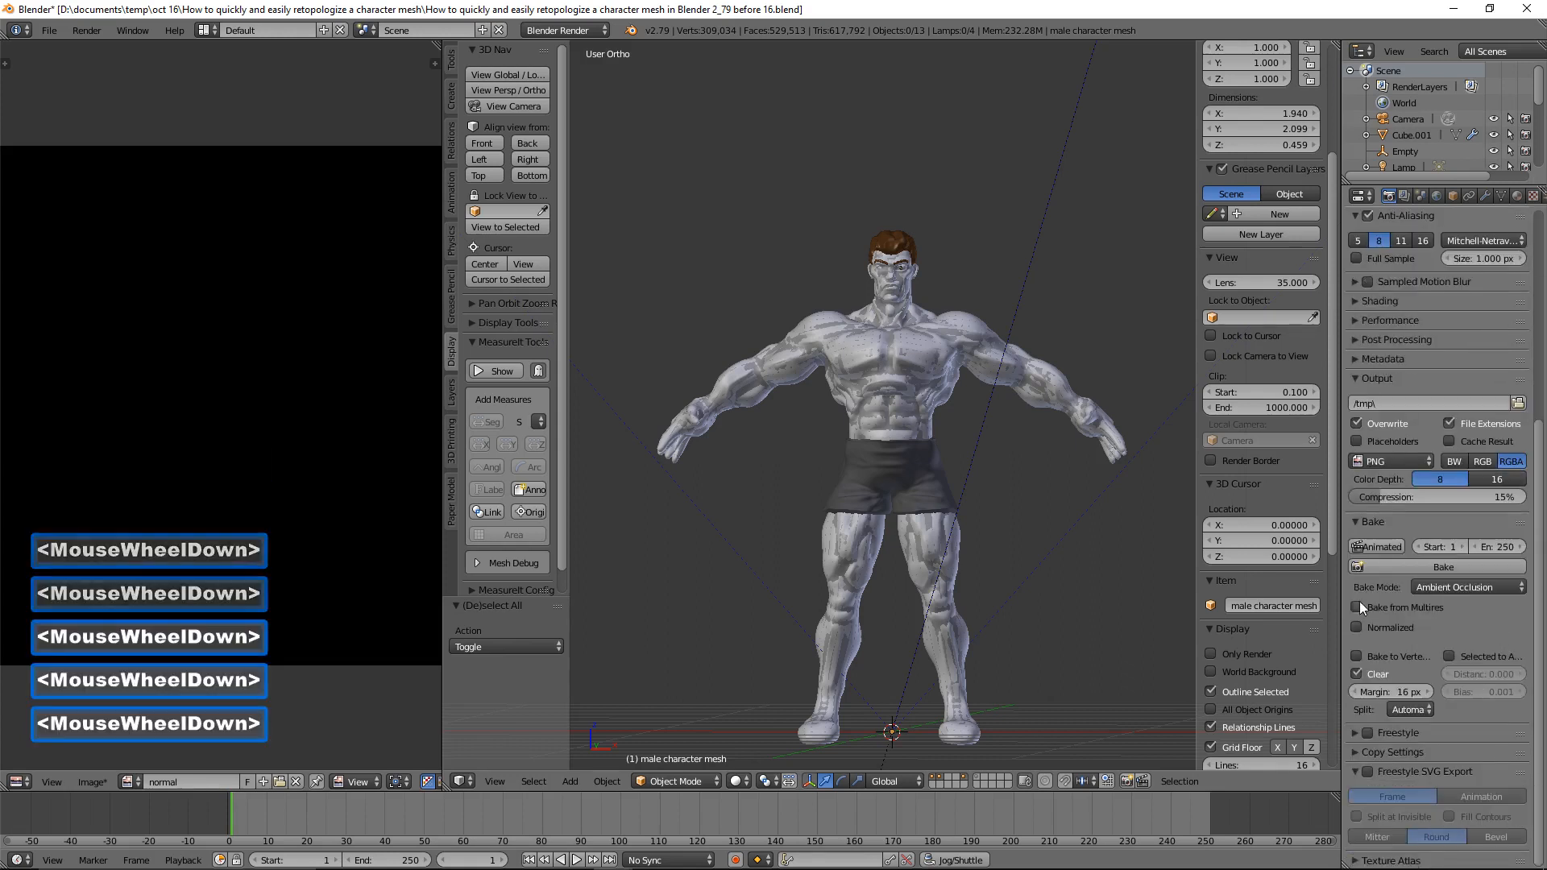
click(1521, 588)
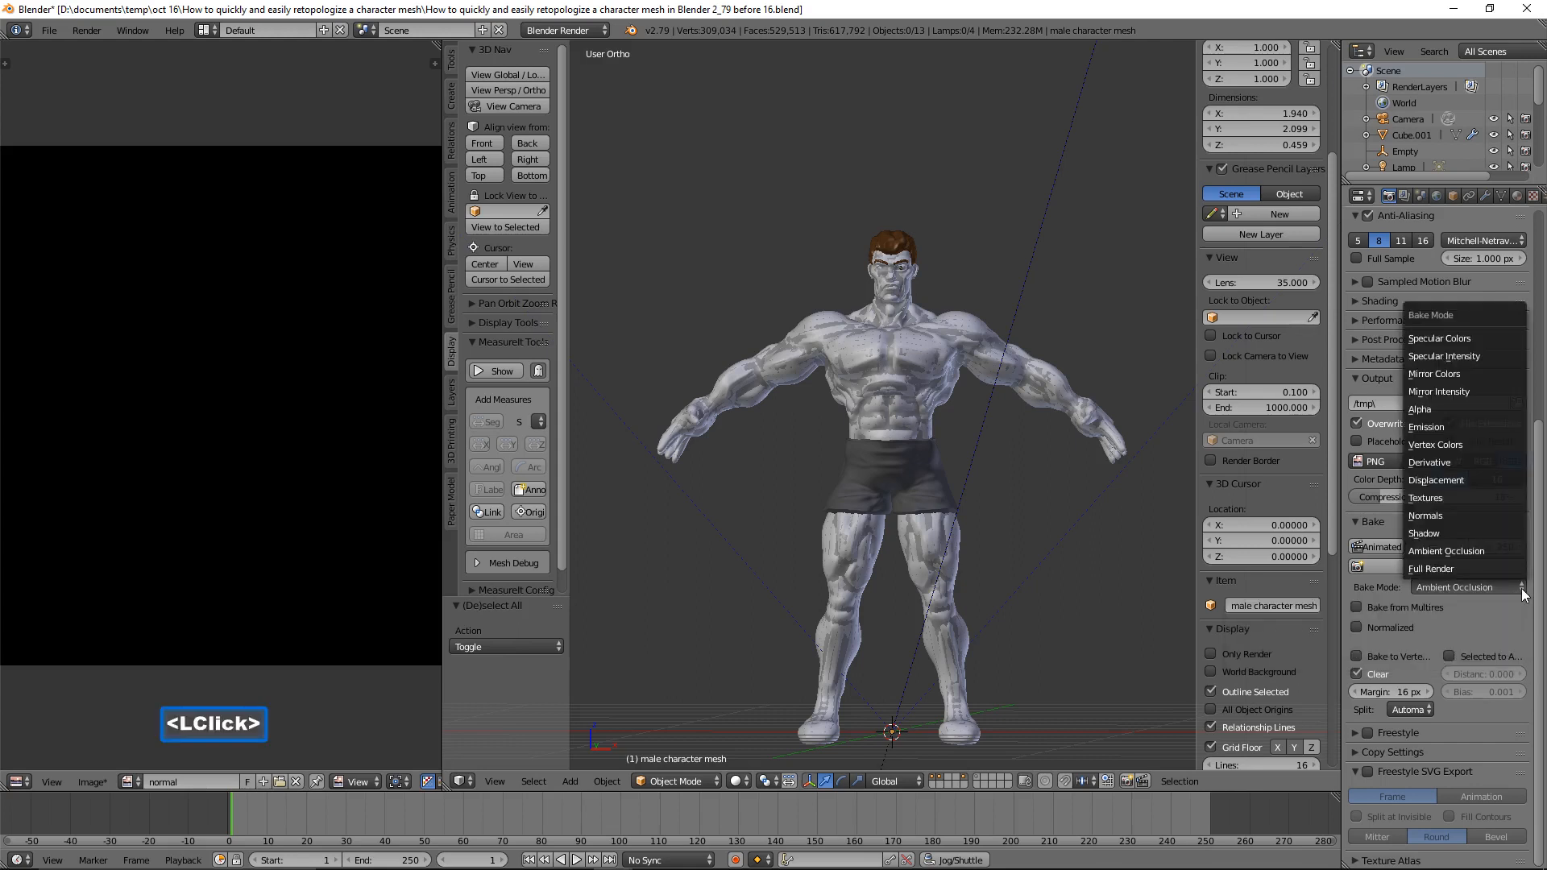
click(1491, 520)
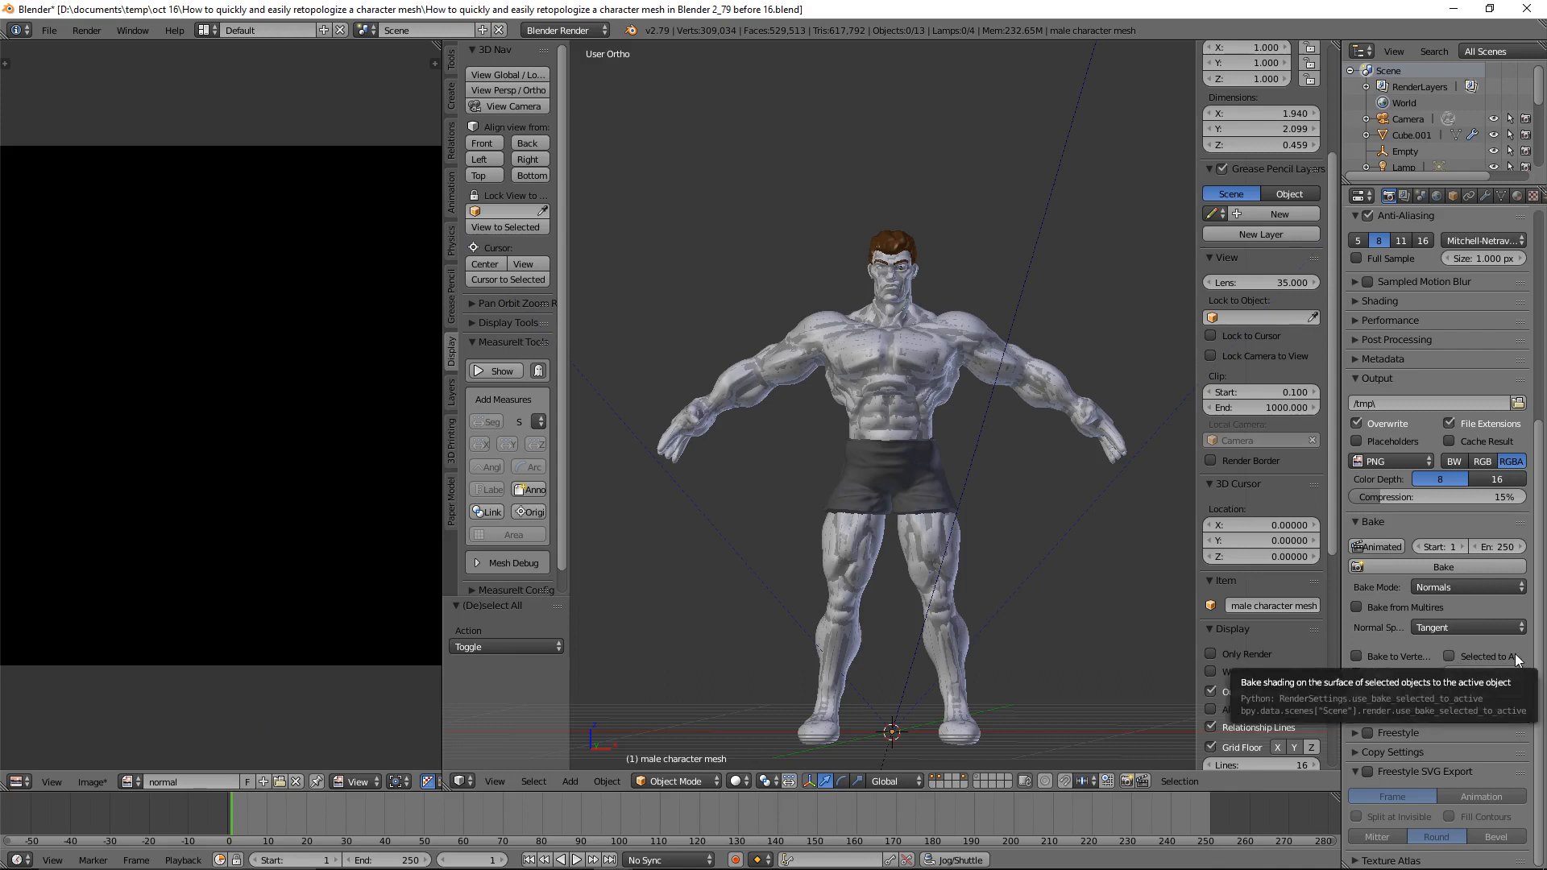
click(1449, 656)
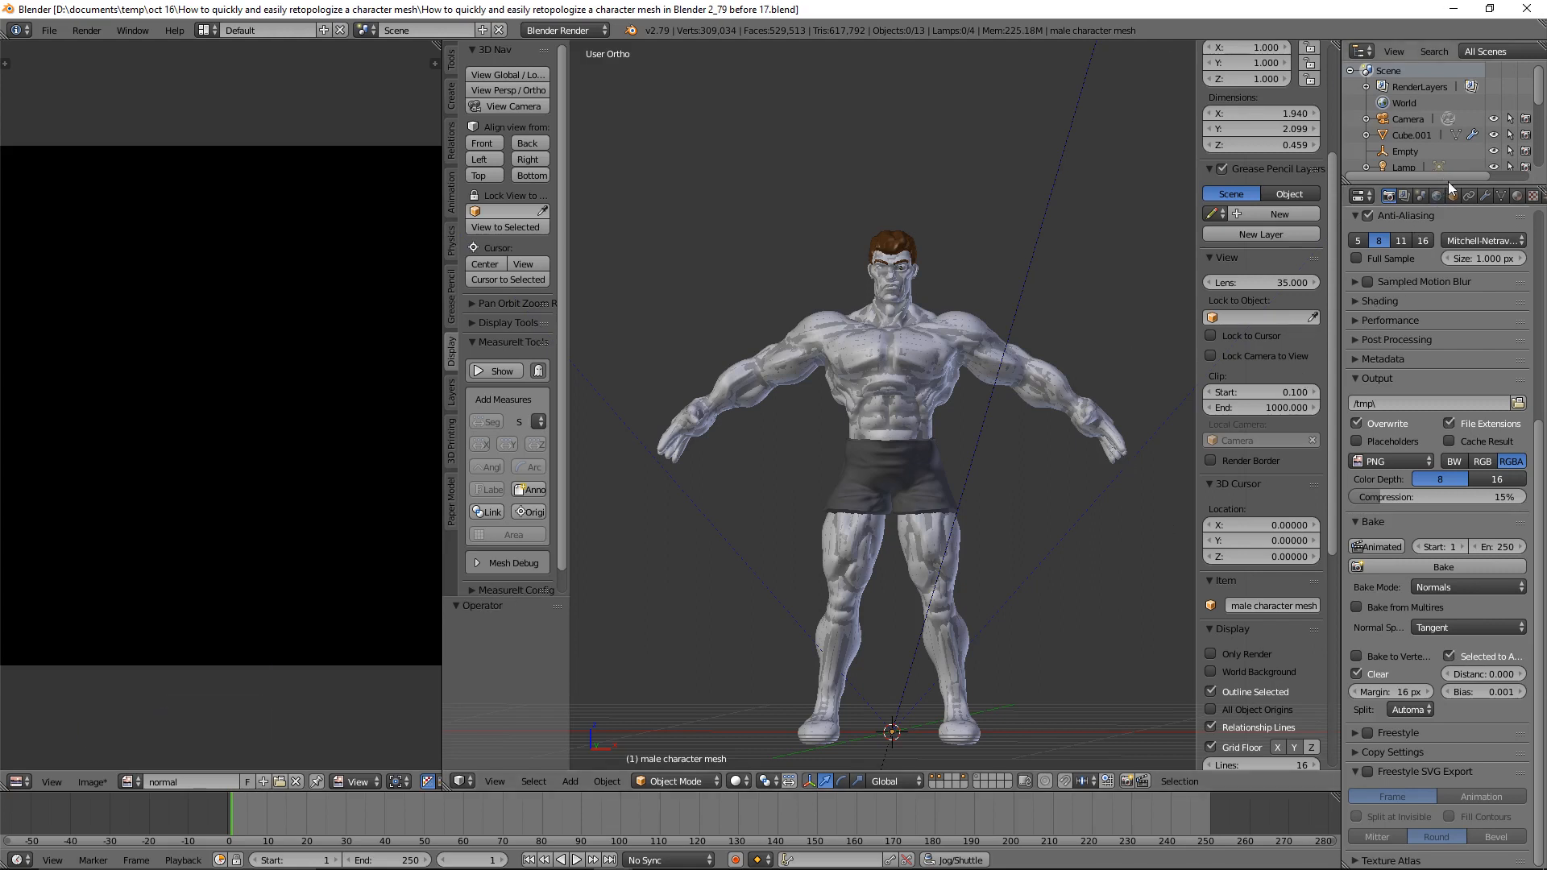
Enlarge the outliner and rename the original high-poly body, metarig_object, to "high detail mesh".
drag(1448, 182, 1447, 184)
drag(1449, 292, 1449, 369)
click(1052, 390)
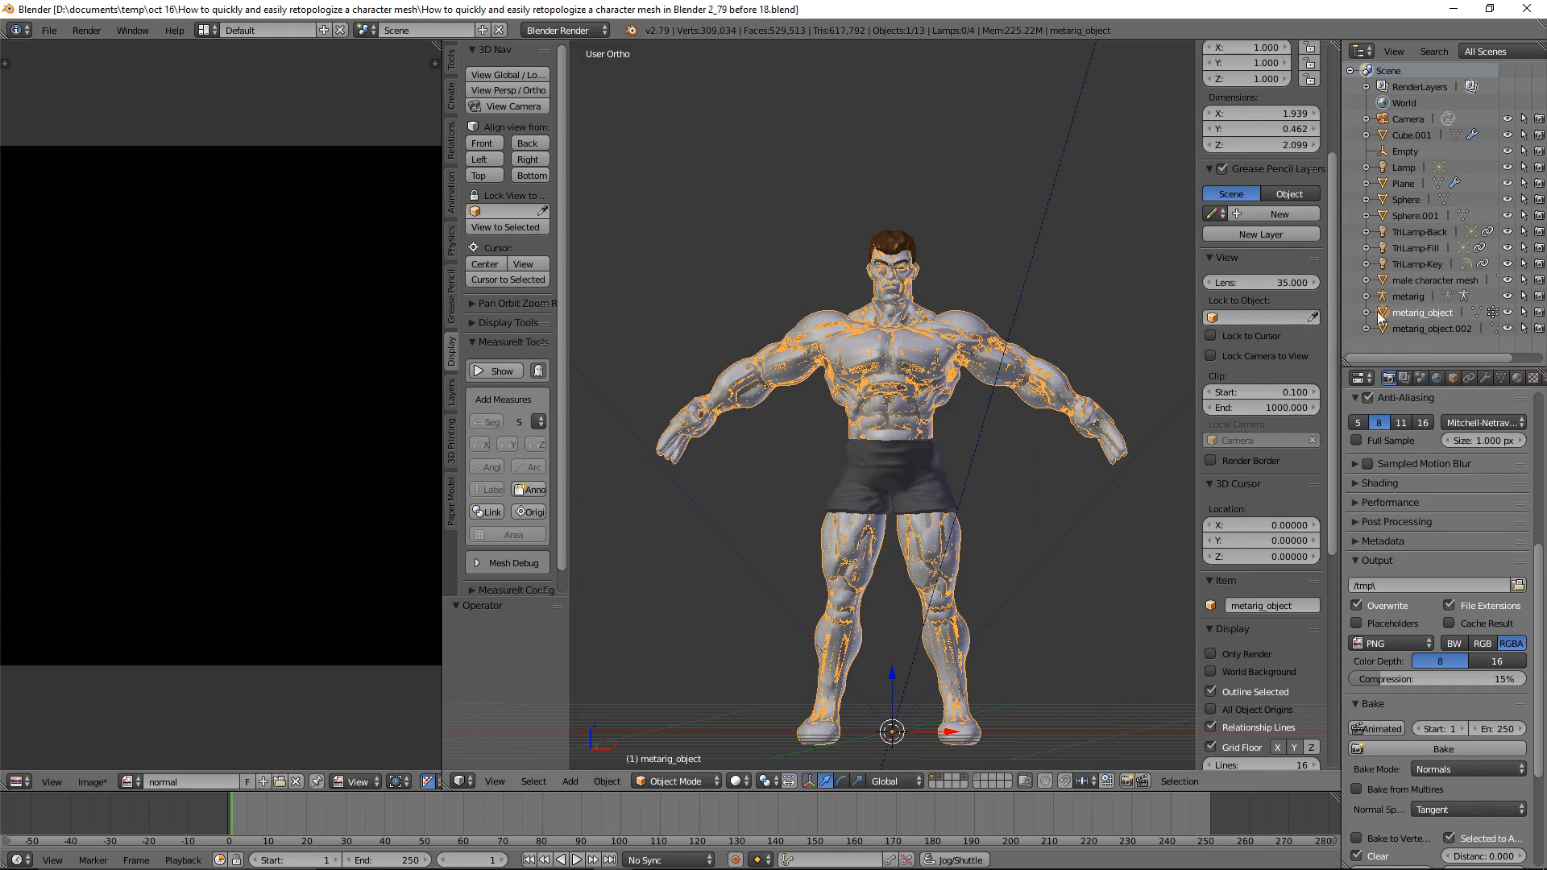
double_click(1398, 313)
text(high det)
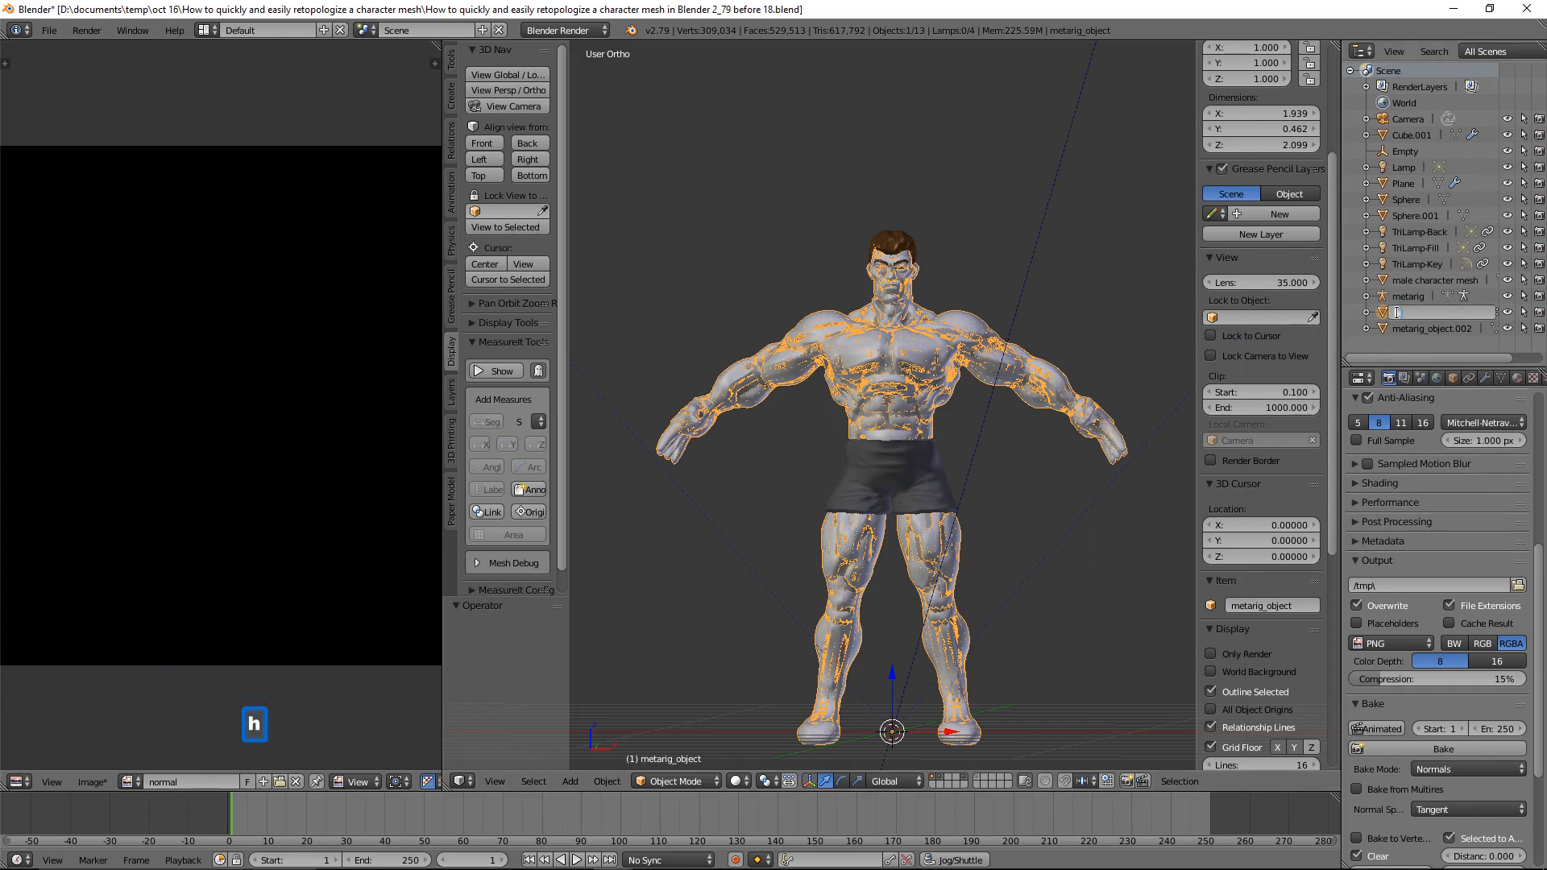
text(ail mesh)
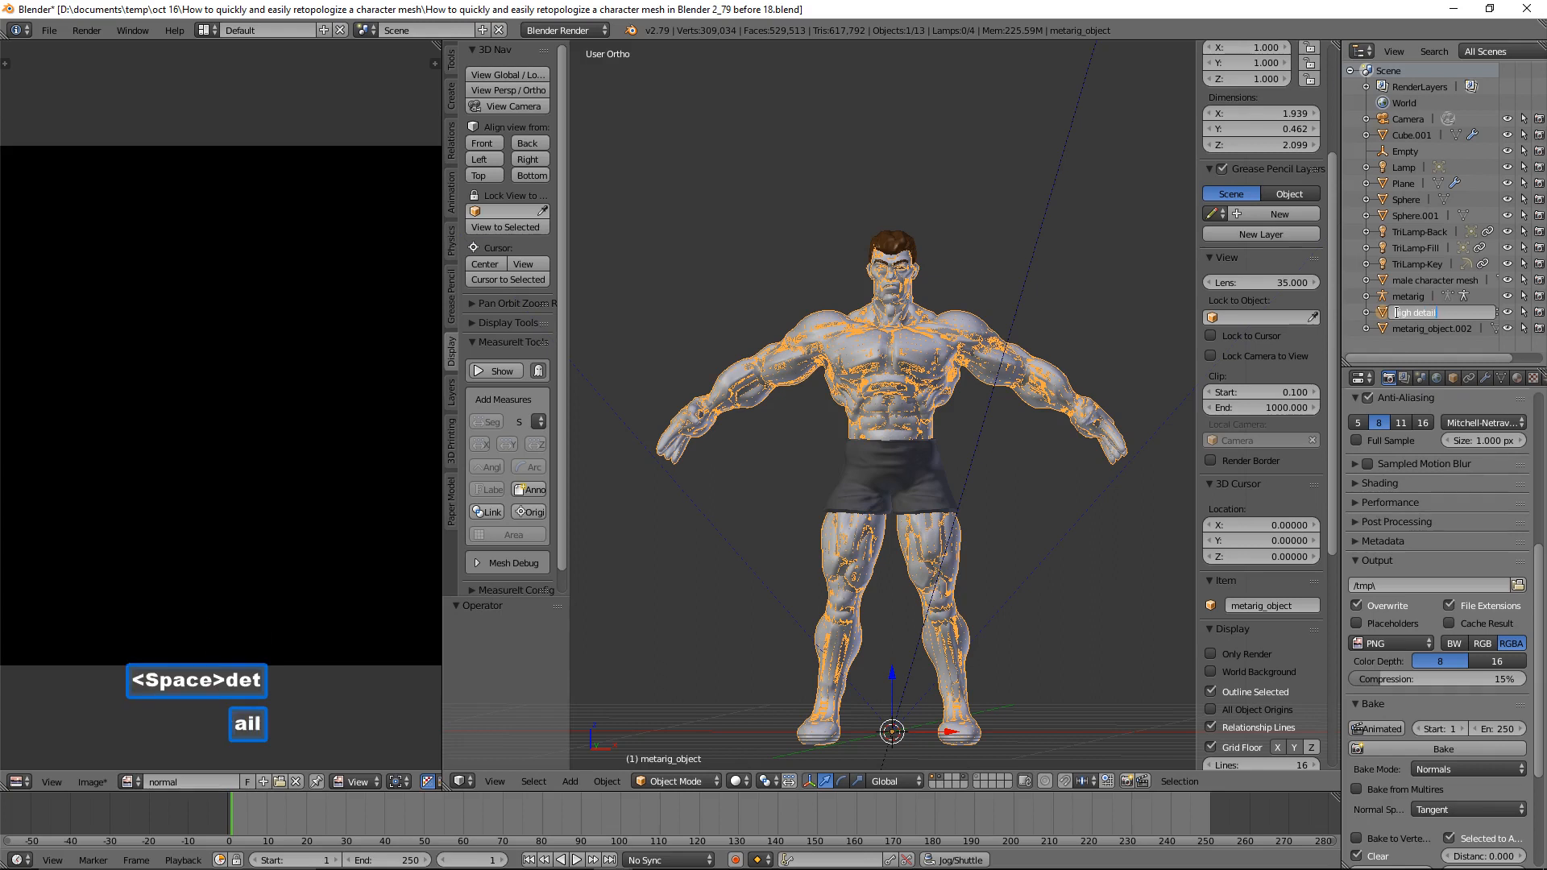
key(Return)
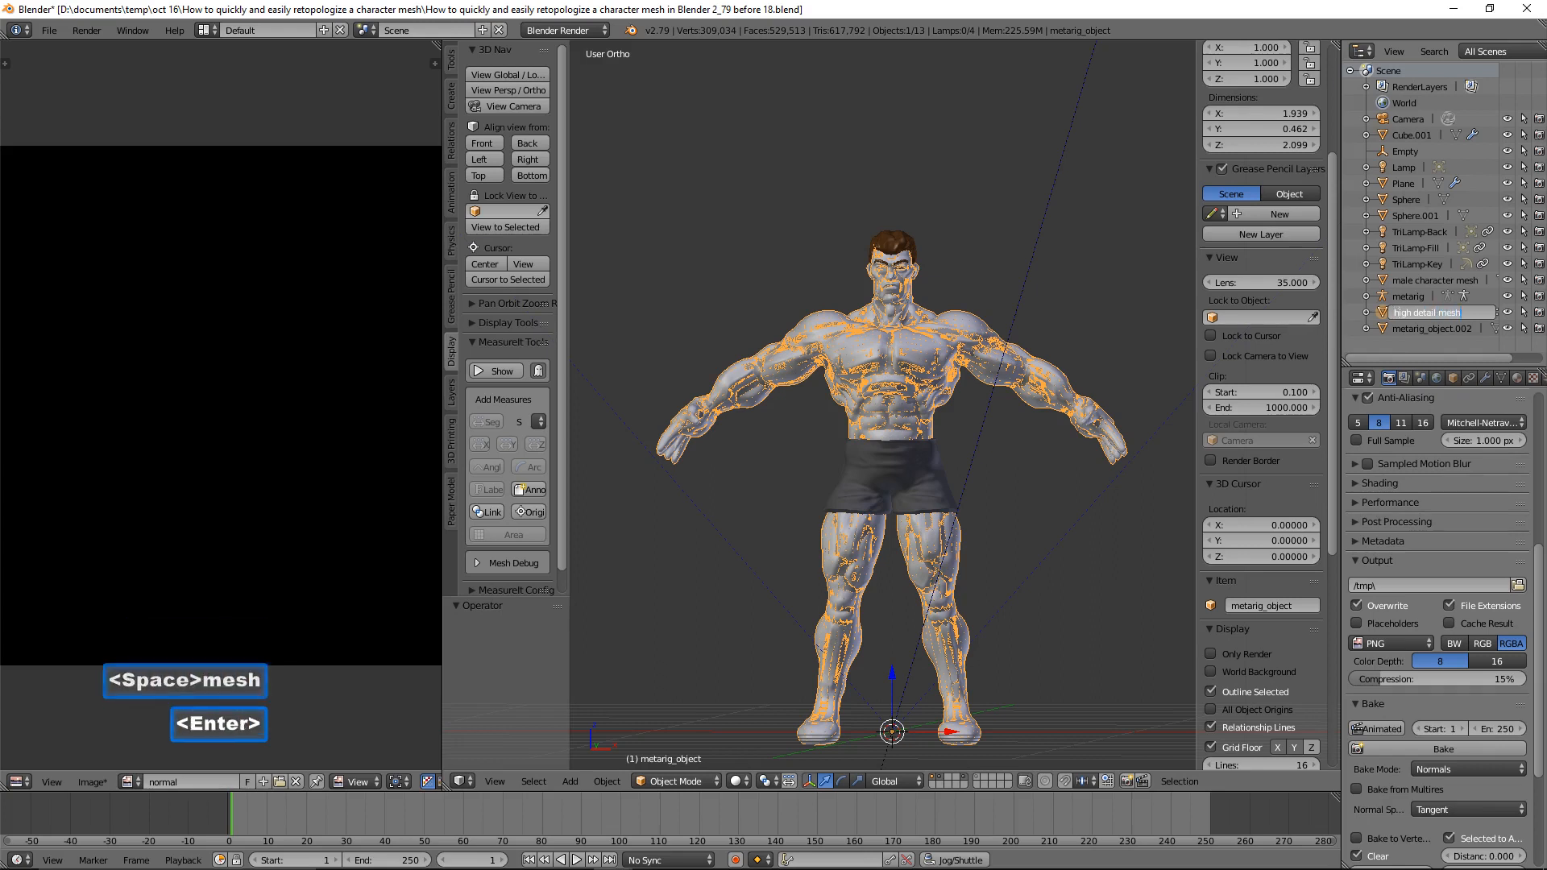
Rename the male character mesh object to "low detail mesh".
click(1059, 392)
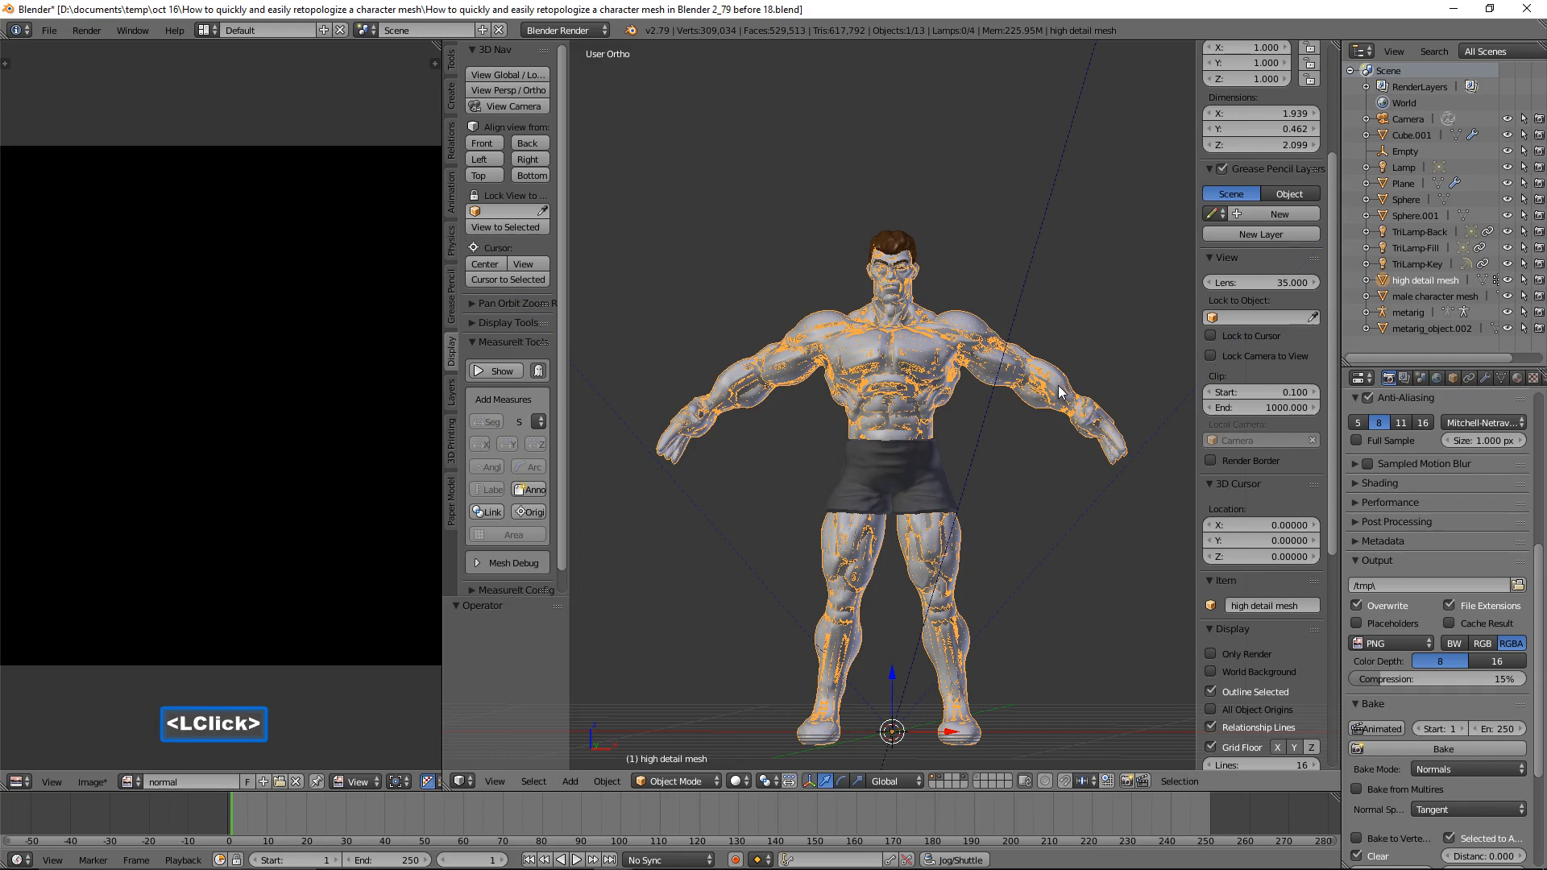
double_click(1410, 296)
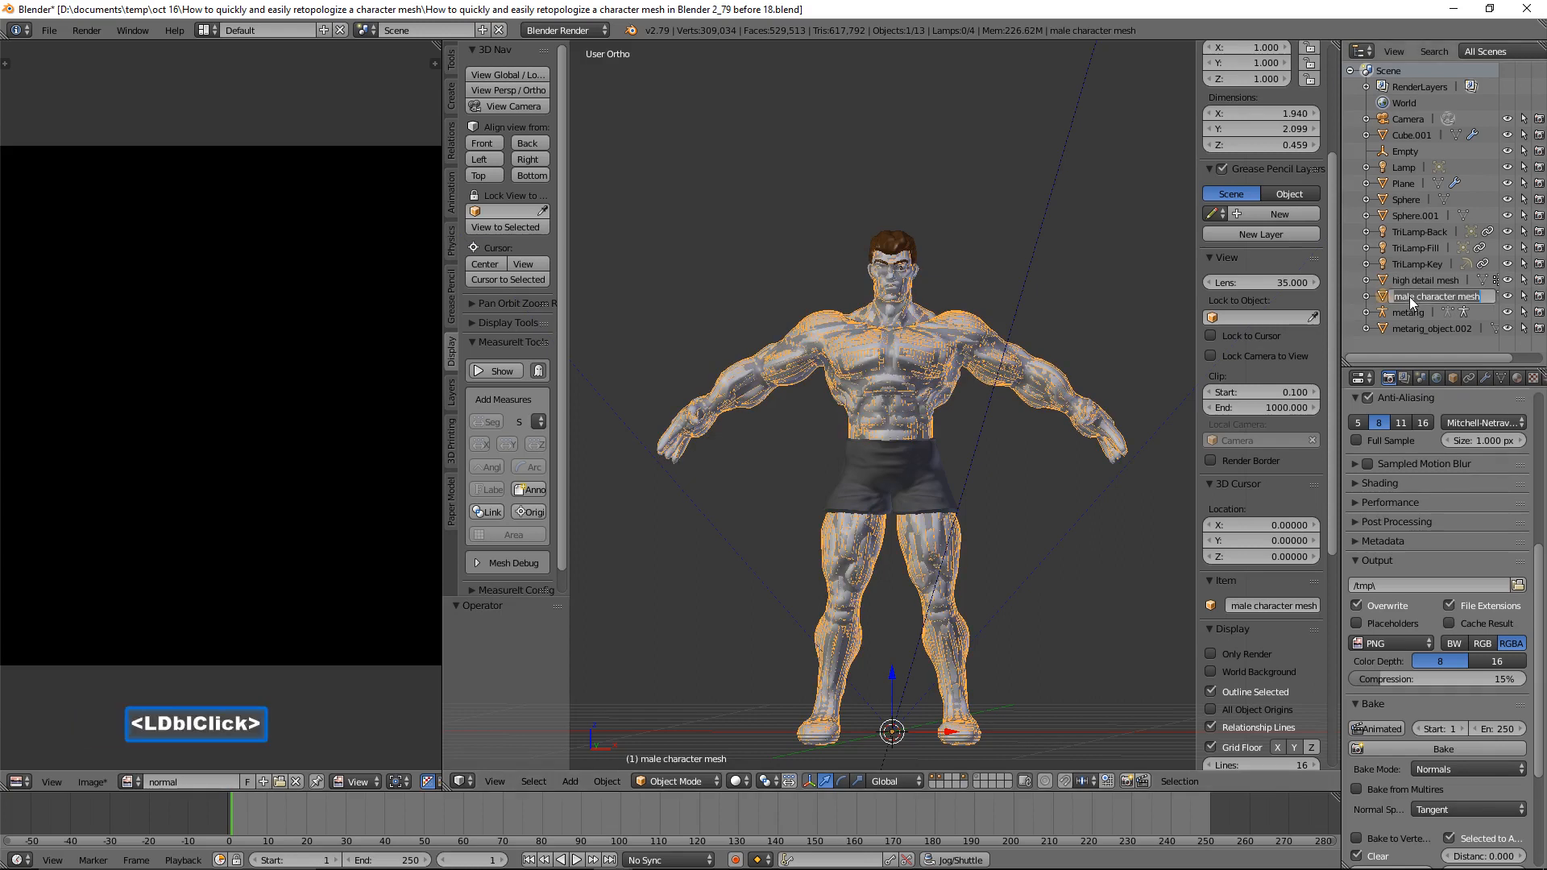
key(BackSpace)
text(low detai)
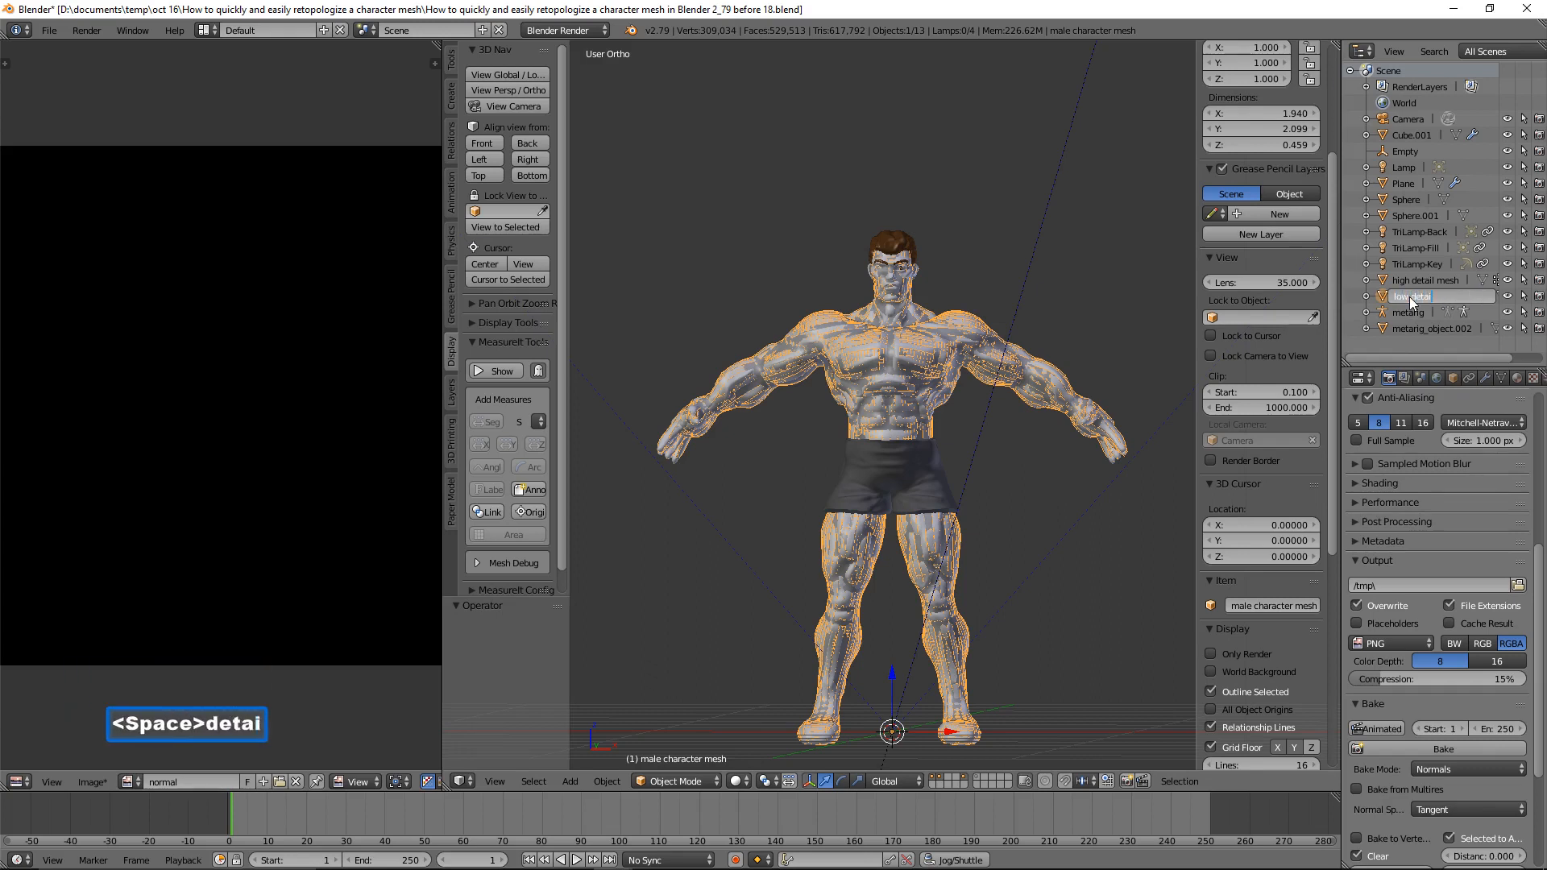
text(l mesh)
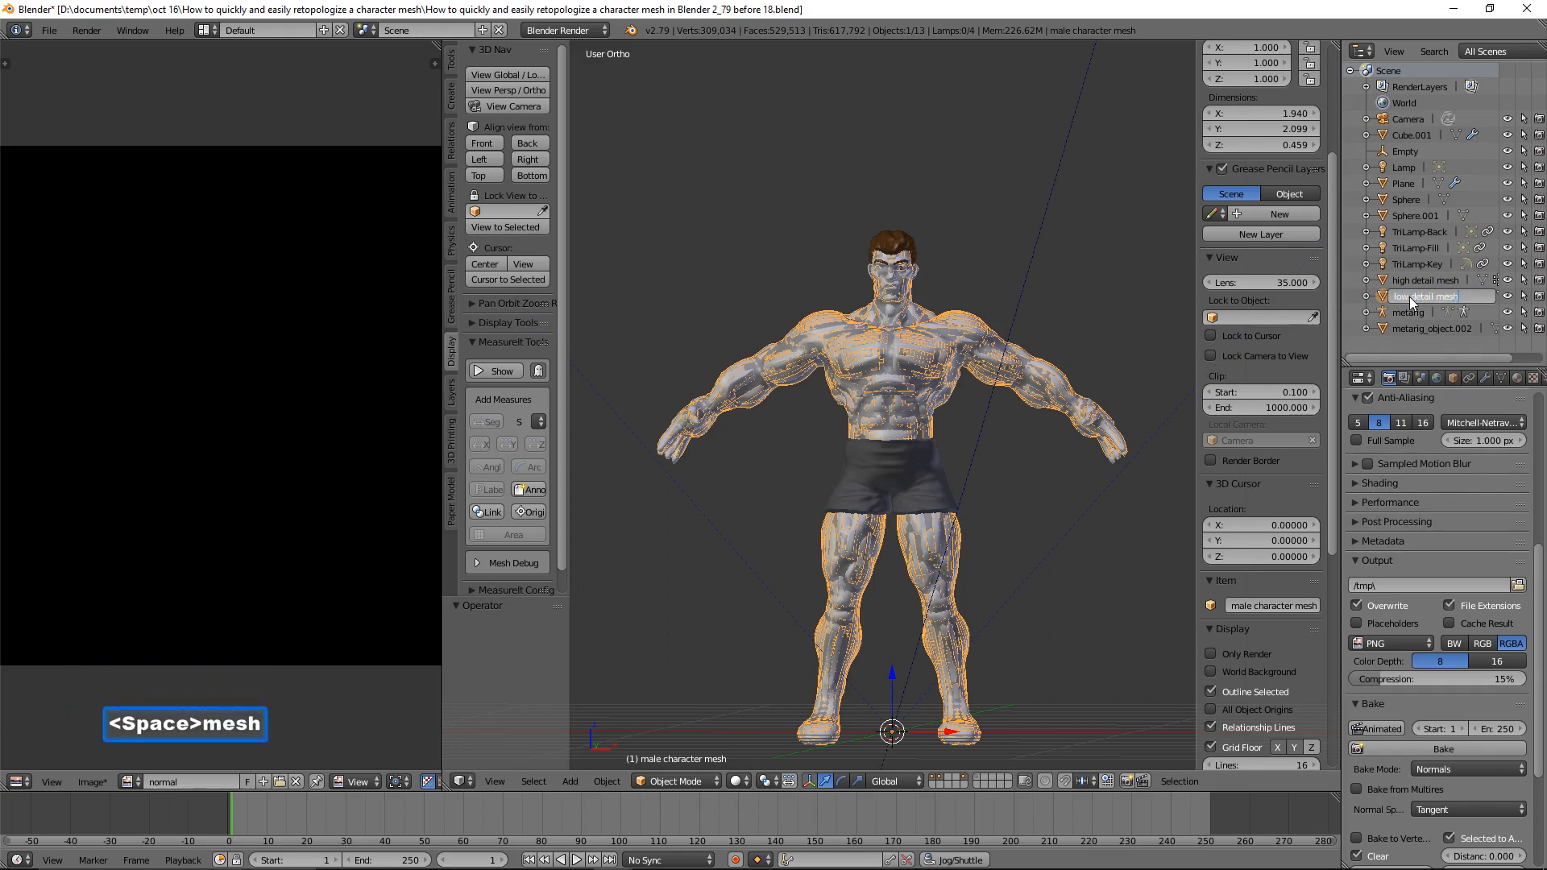
key(Return)
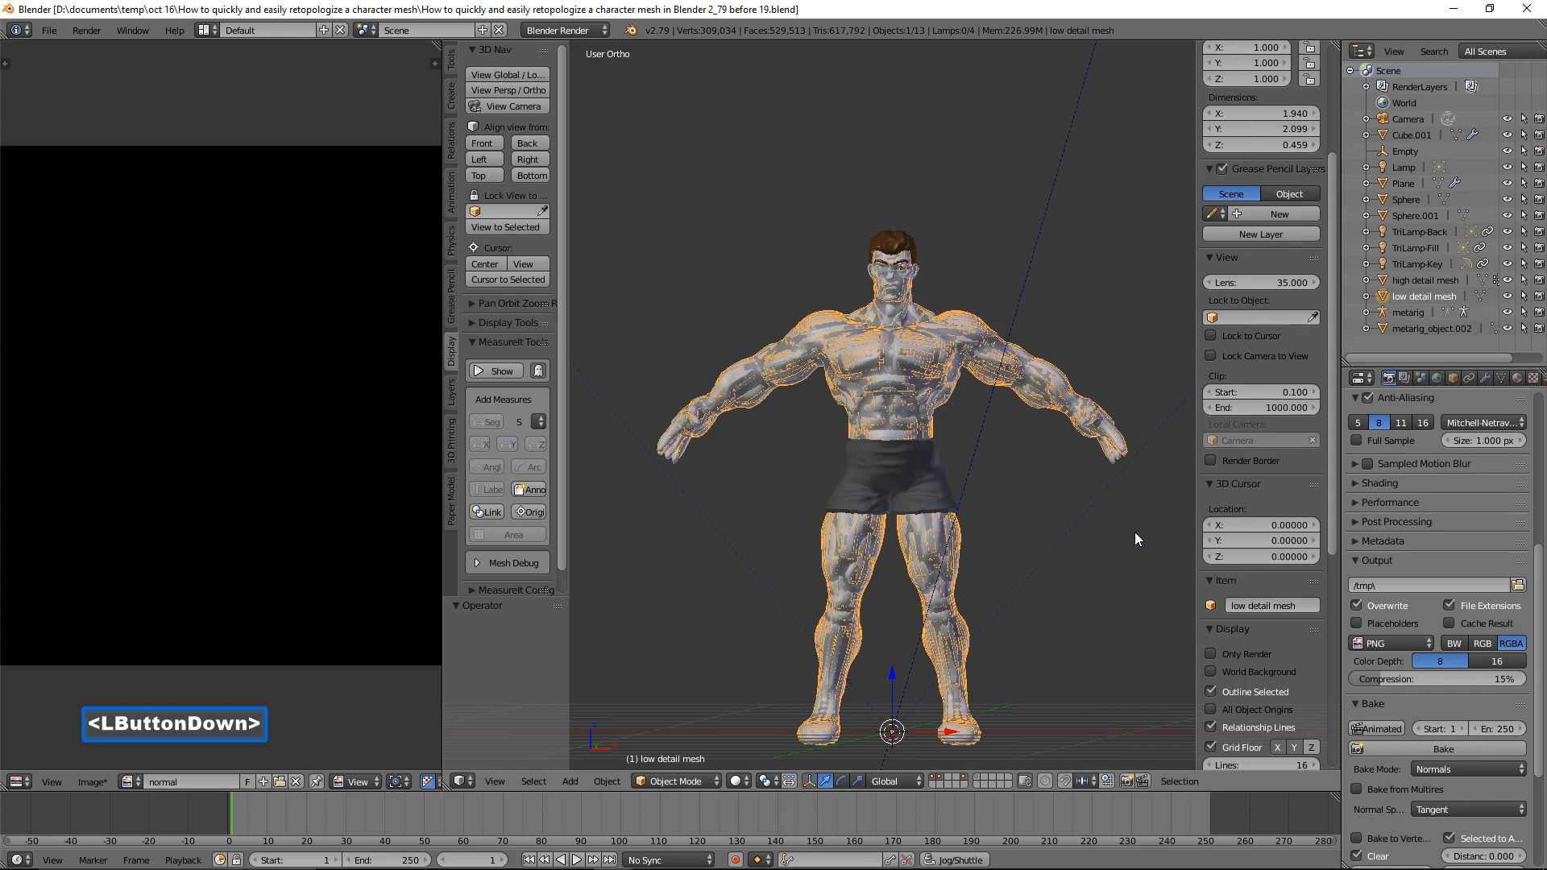
Select the high detail mesh, add the low detail mesh as the active object, and bake the normal map.
key(a)
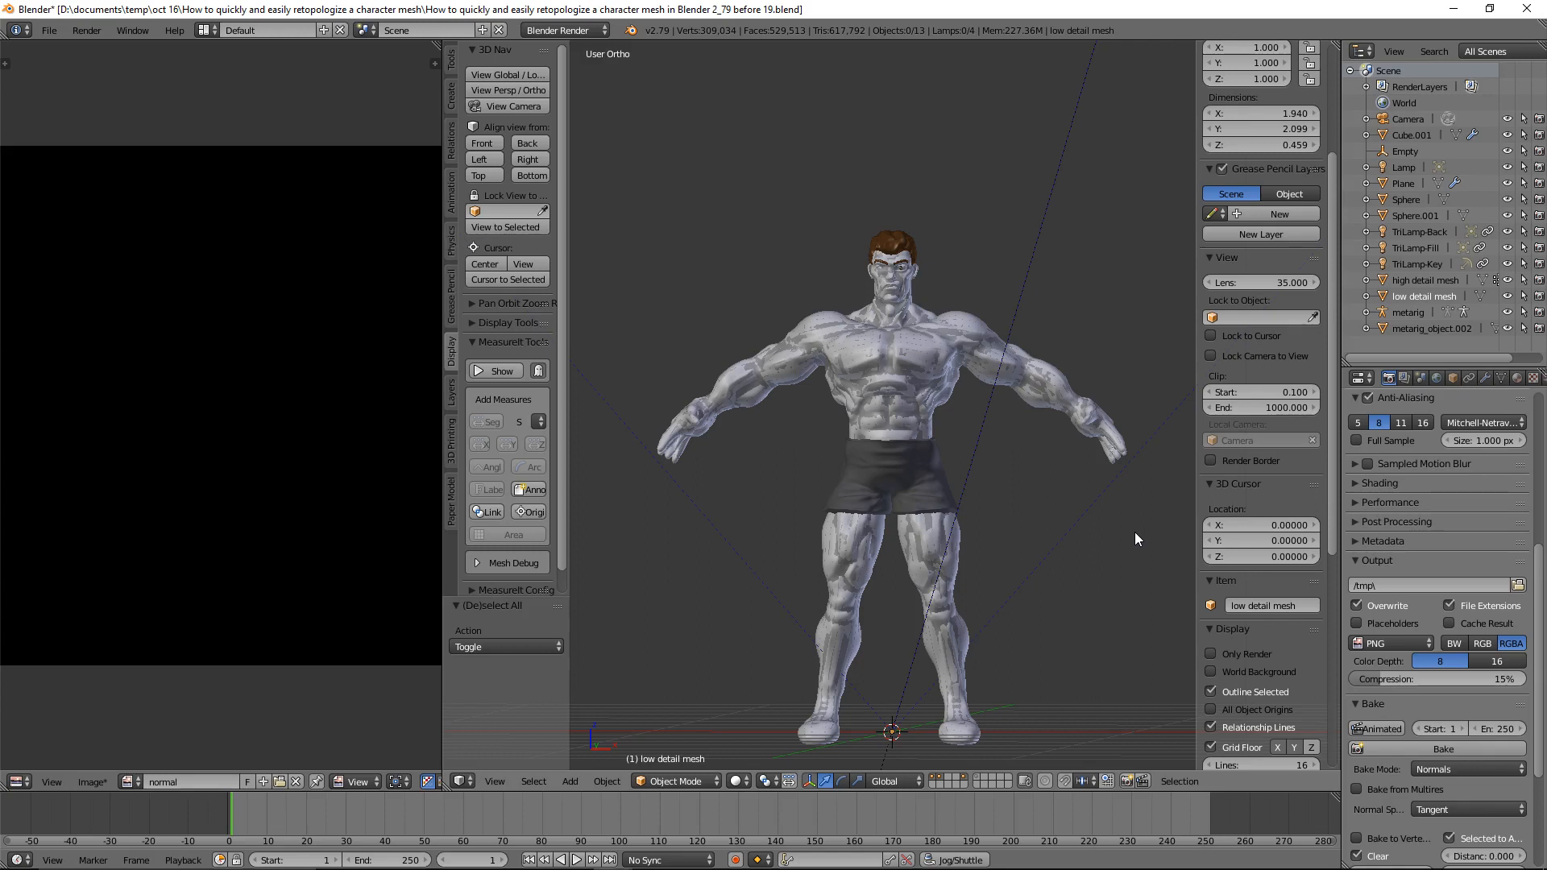
click(1410, 279)
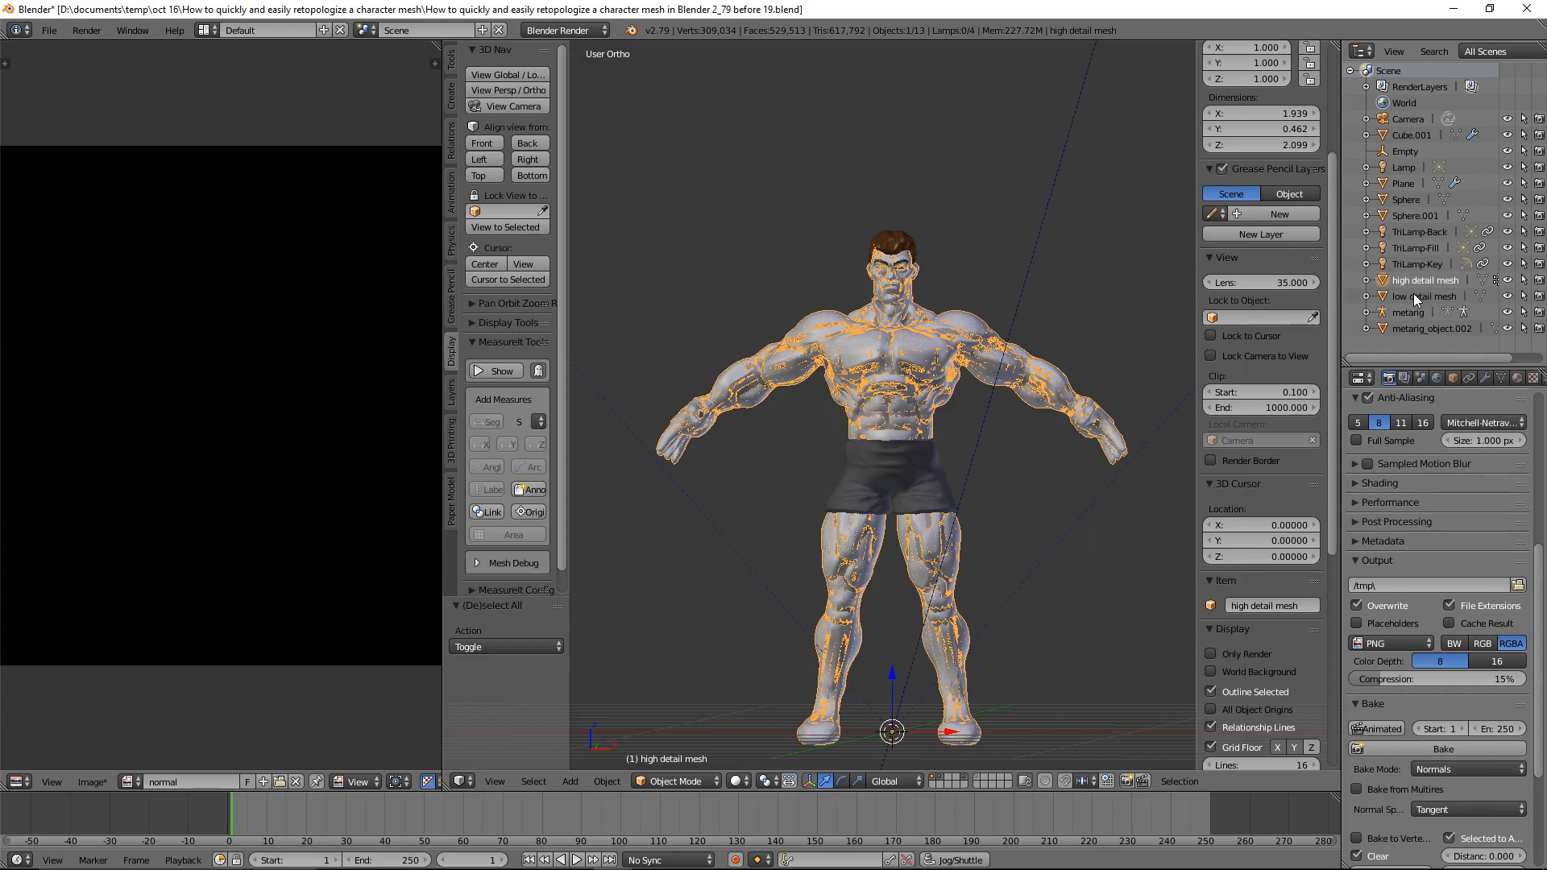
ctrl+click(1416, 296)
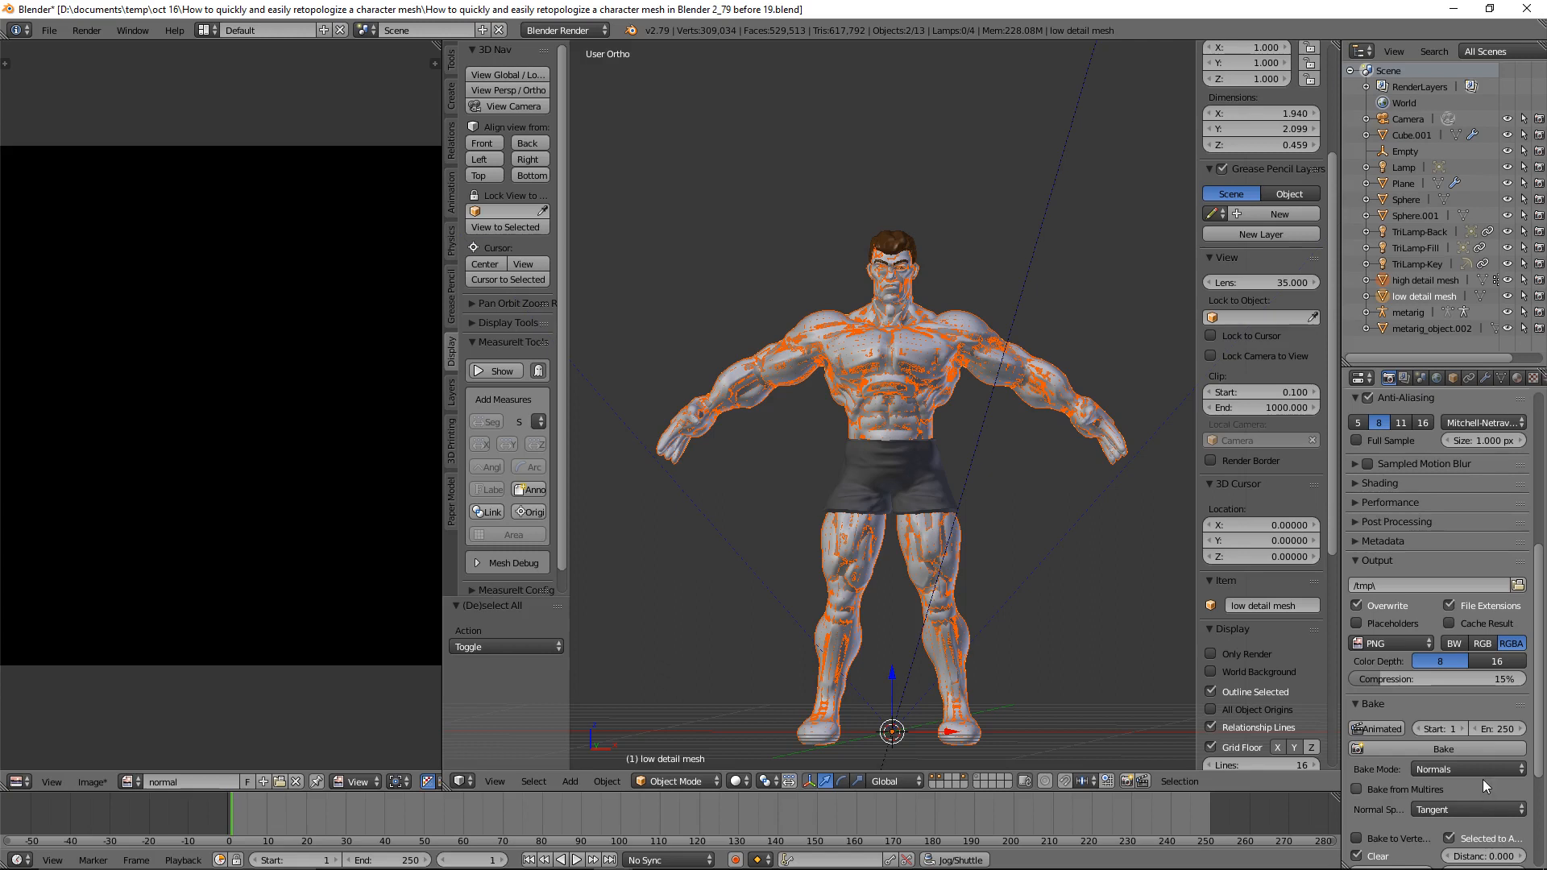
click(1484, 749)
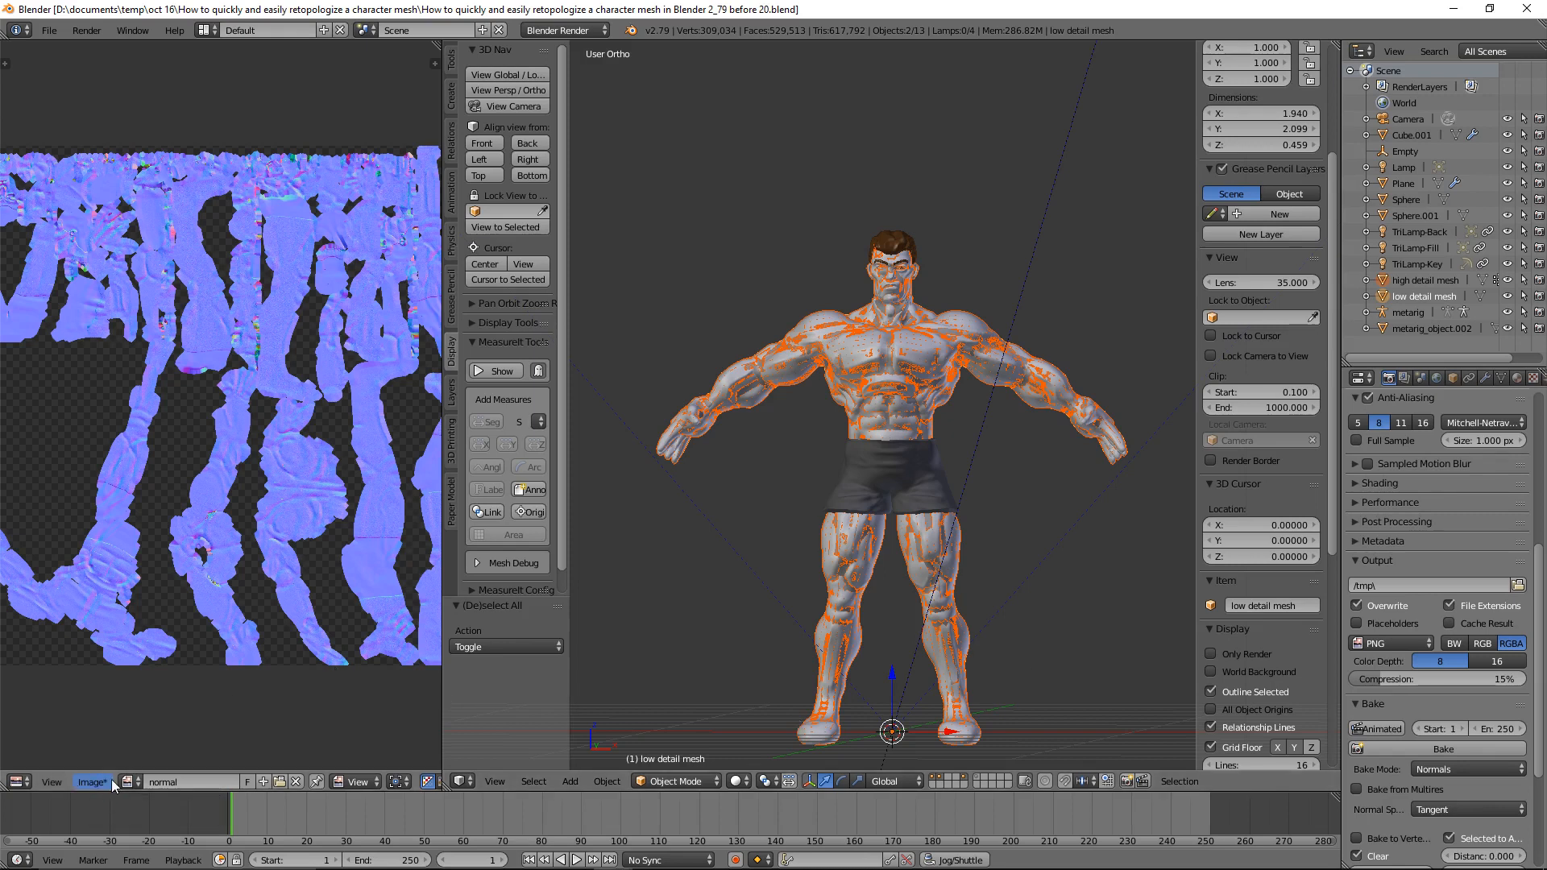
Save the baked image as normal.png in the textures folder.
click(91, 783)
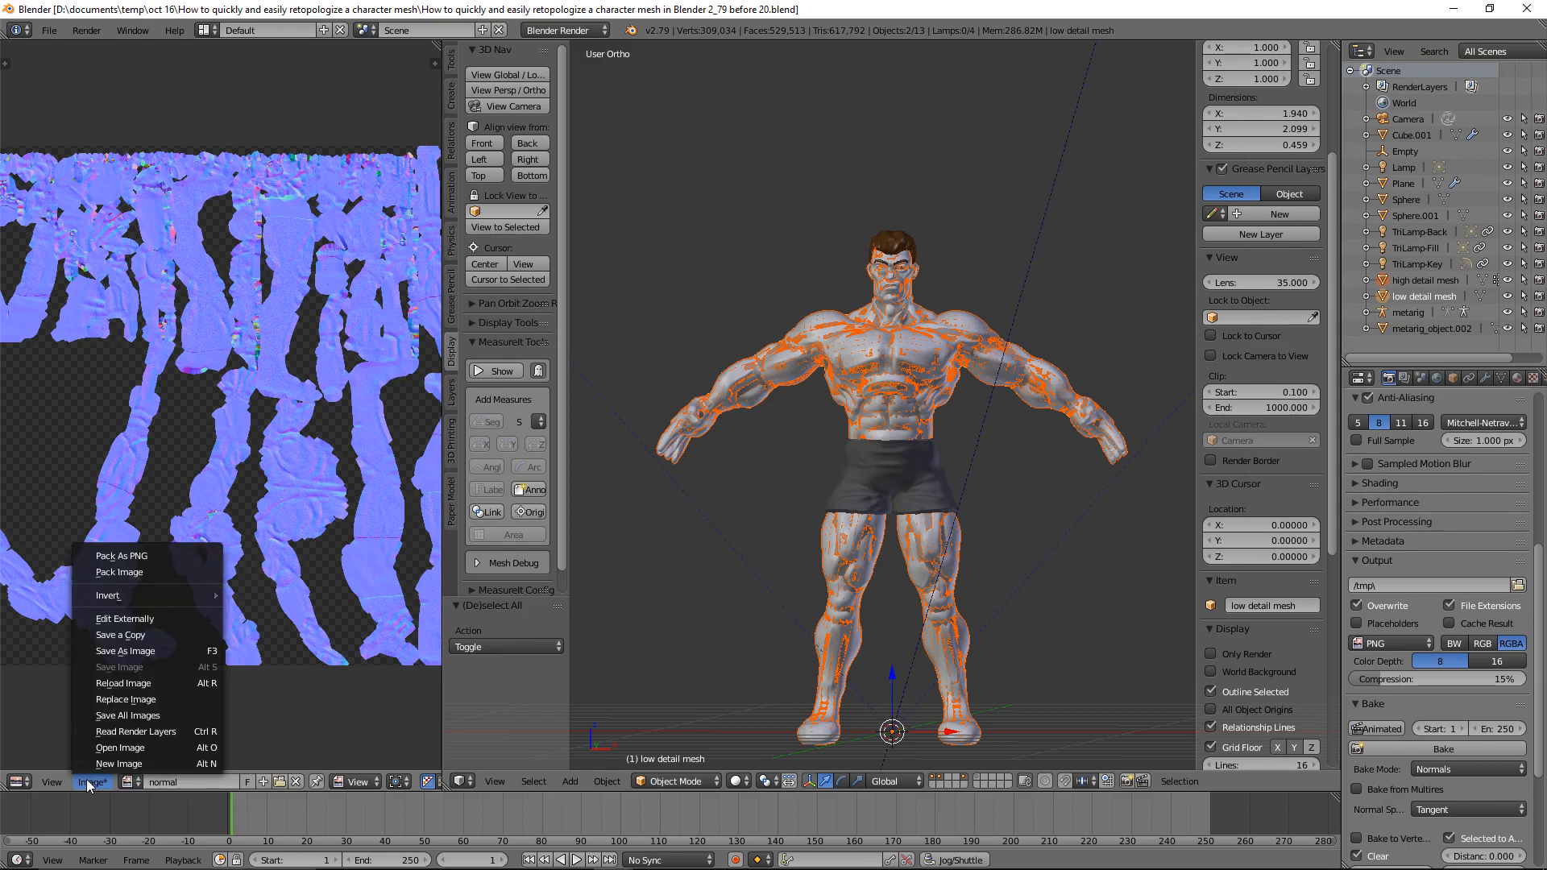
click(167, 649)
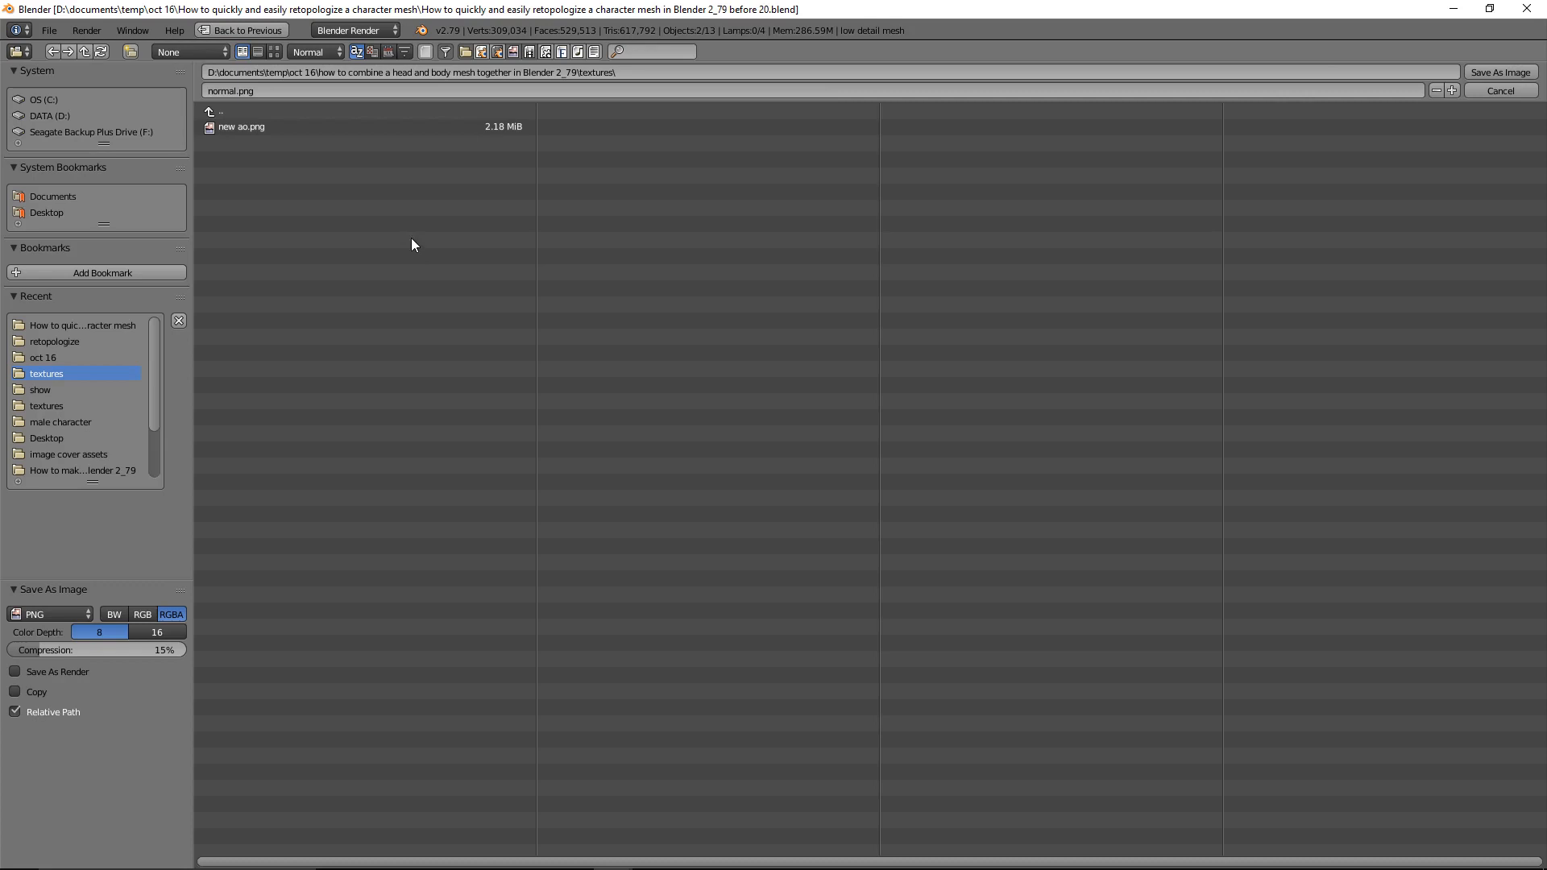
click(1497, 73)
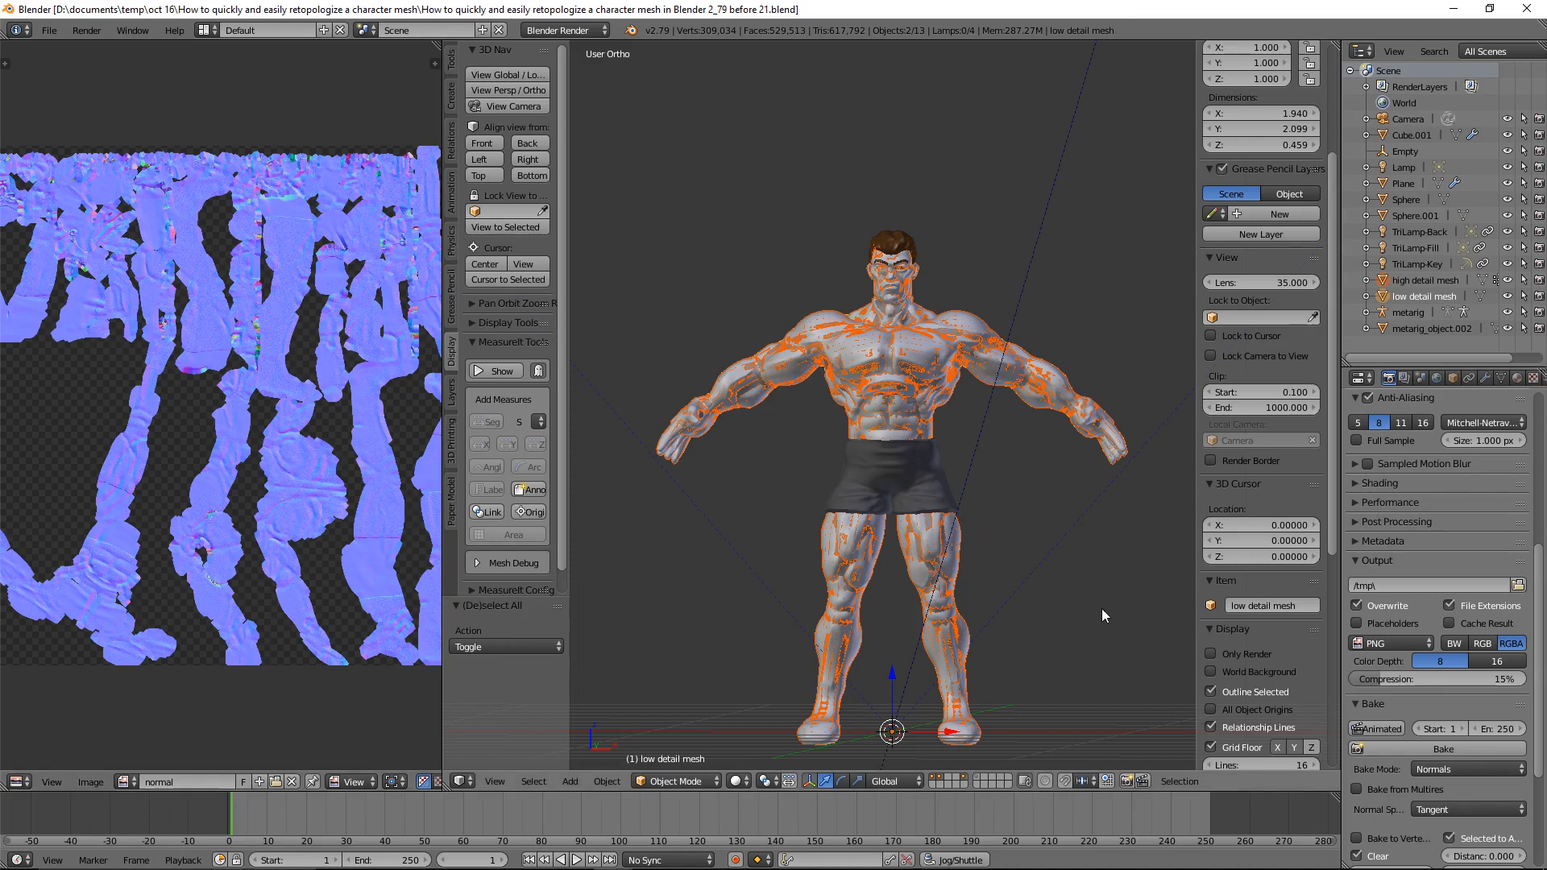
Select only the high detail mesh and move it to a different layer from the low detail mesh.
key(a)
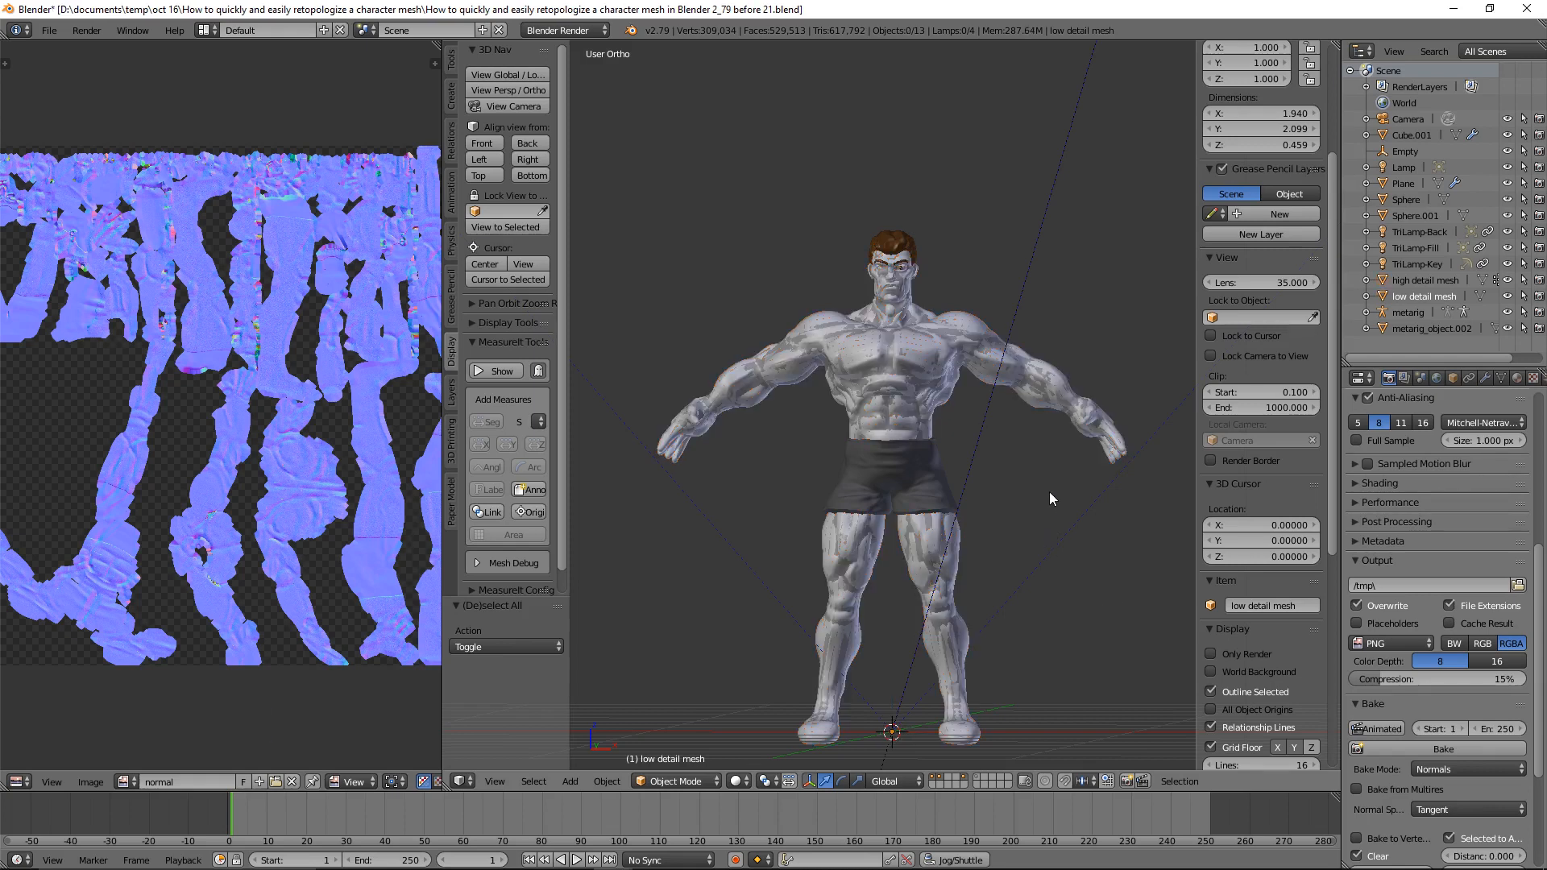
right_click(1046, 385)
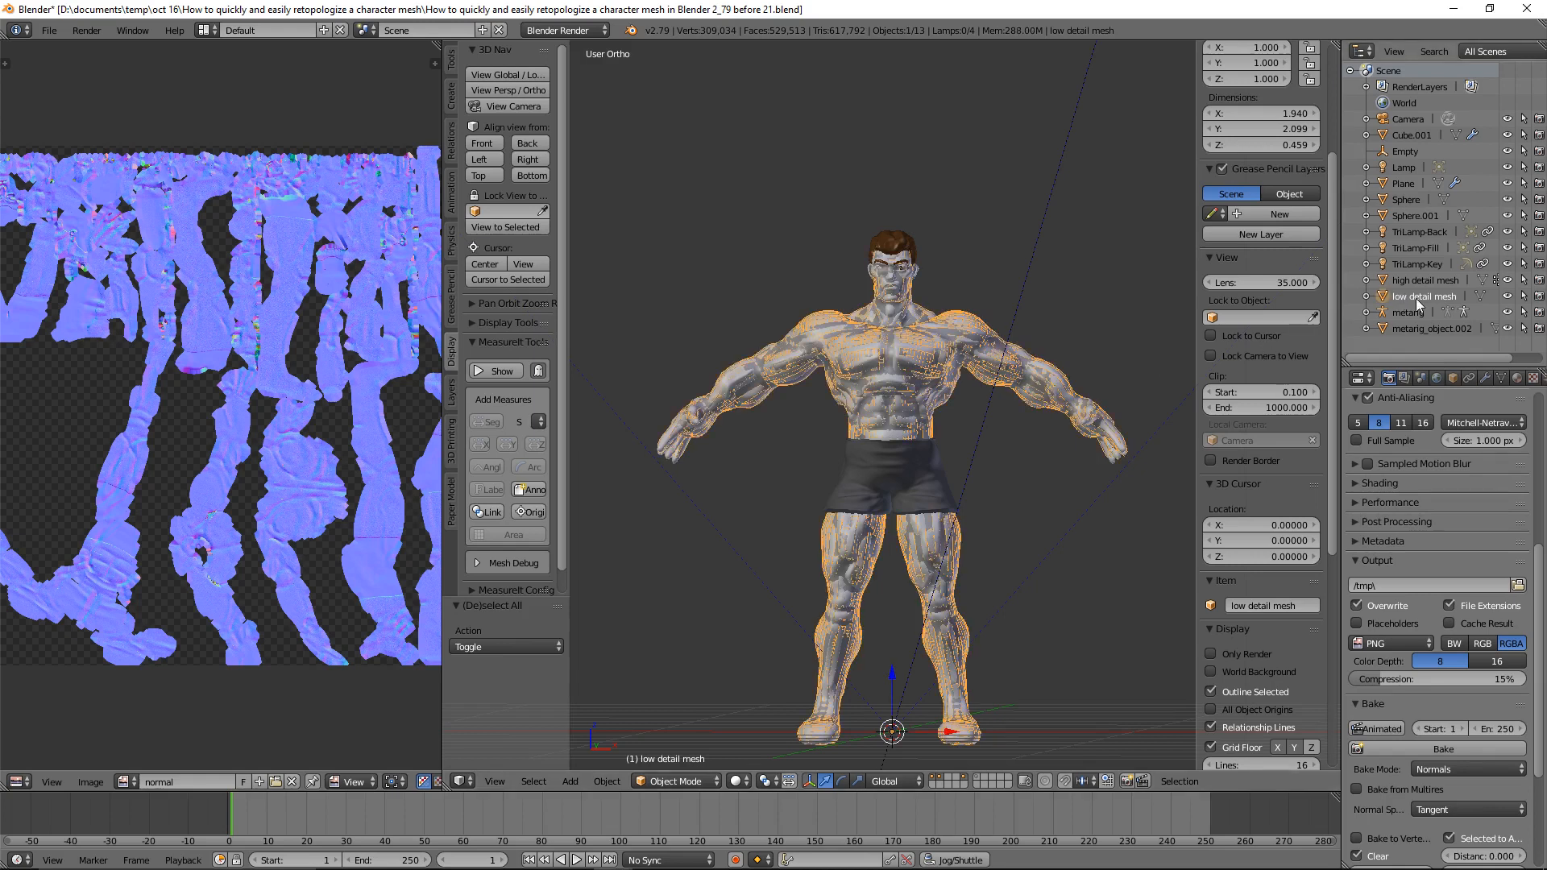
right_click(1051, 405)
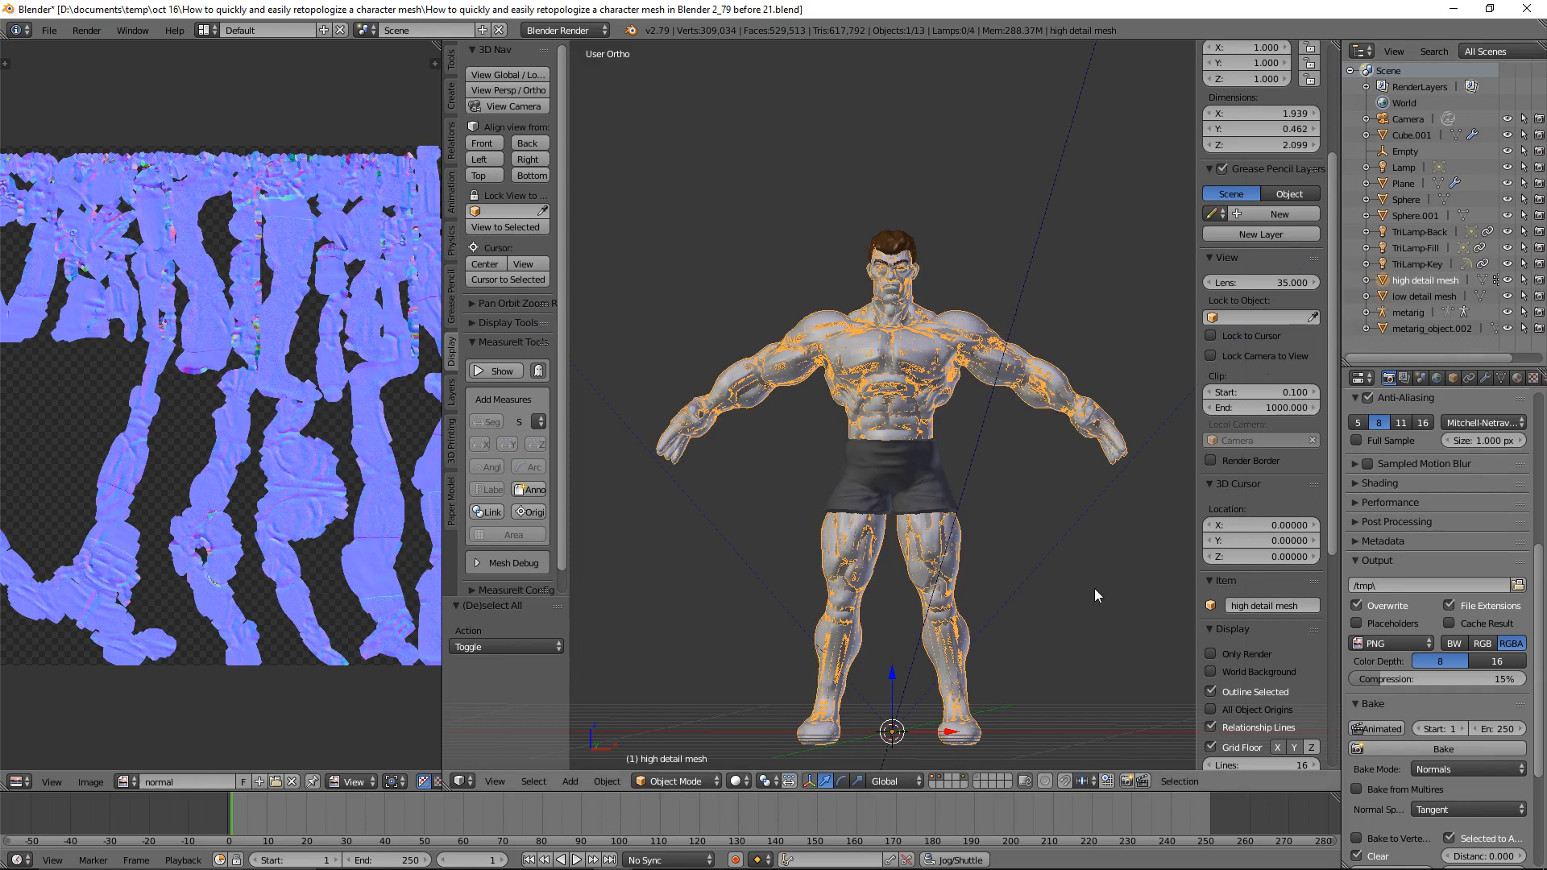
key(m)
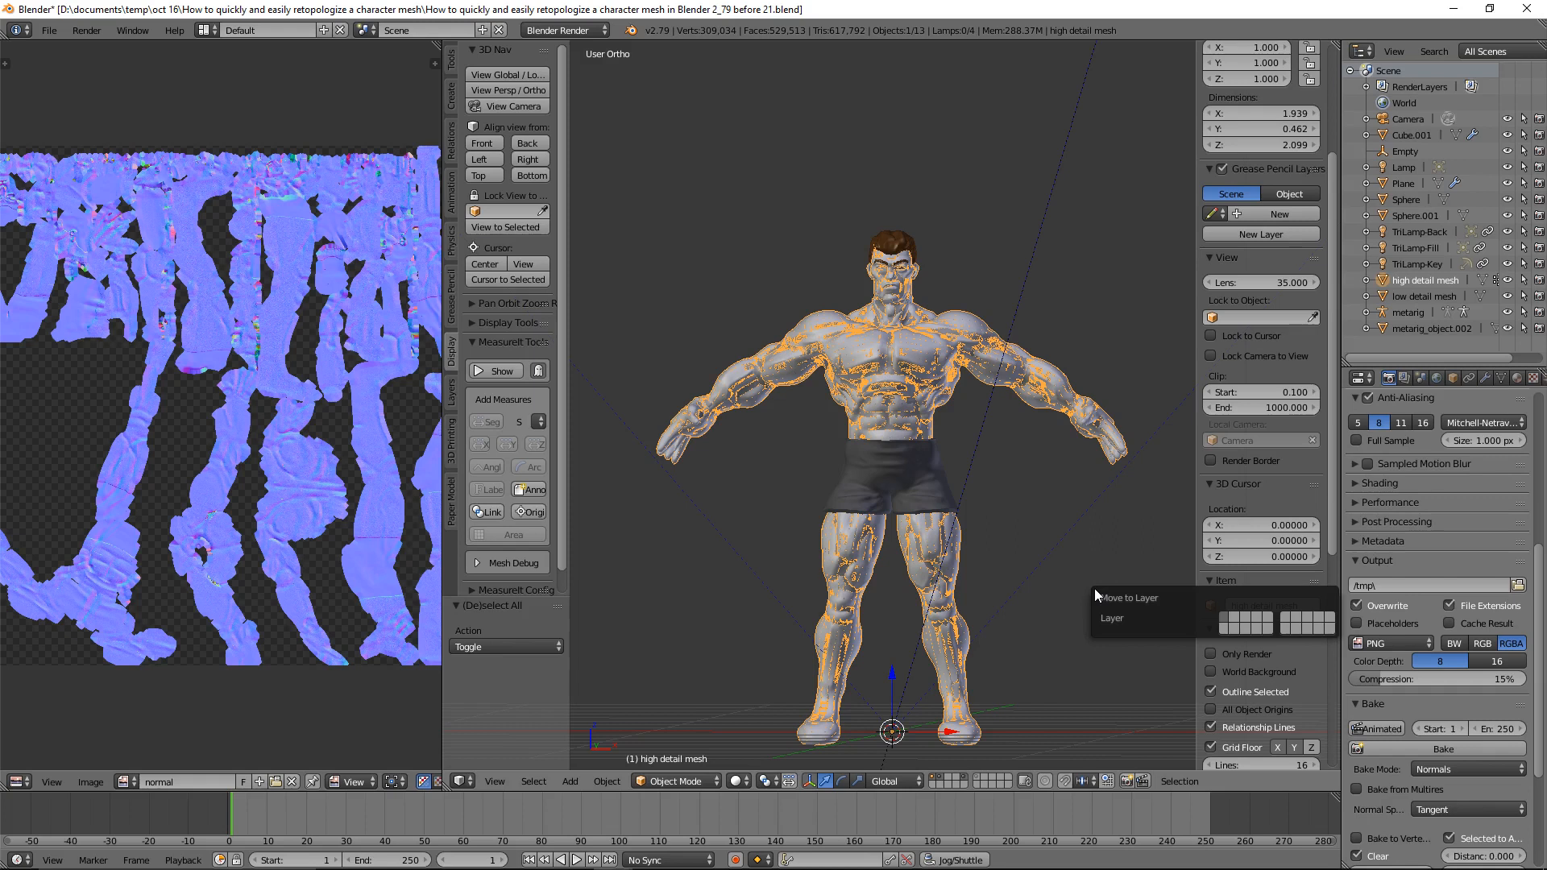
click(1296, 623)
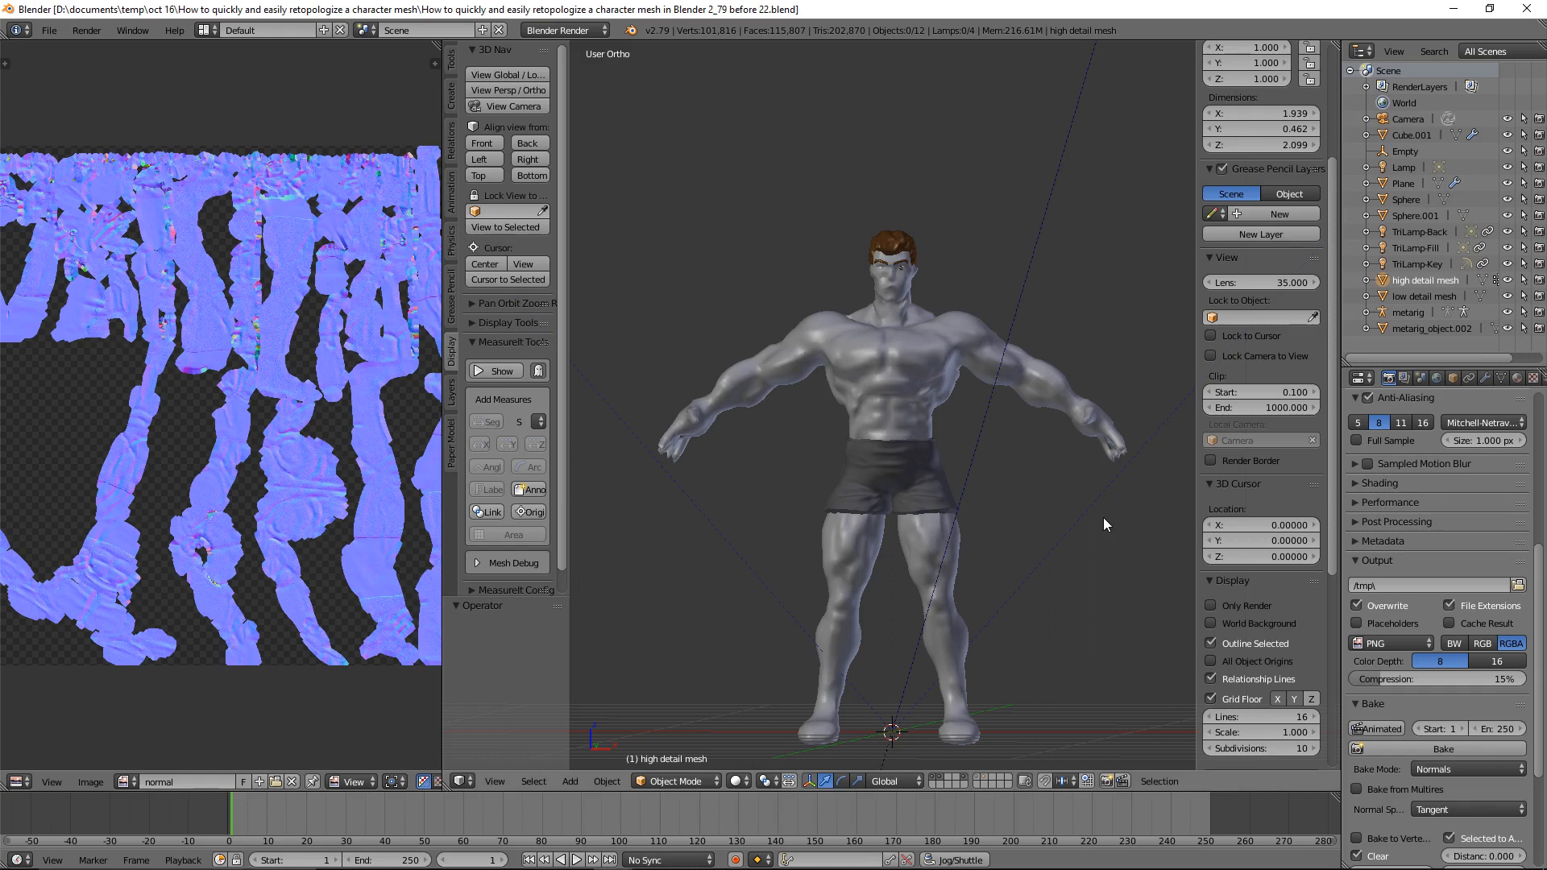
Add a new material to the low detail mesh.
right_click(1045, 398)
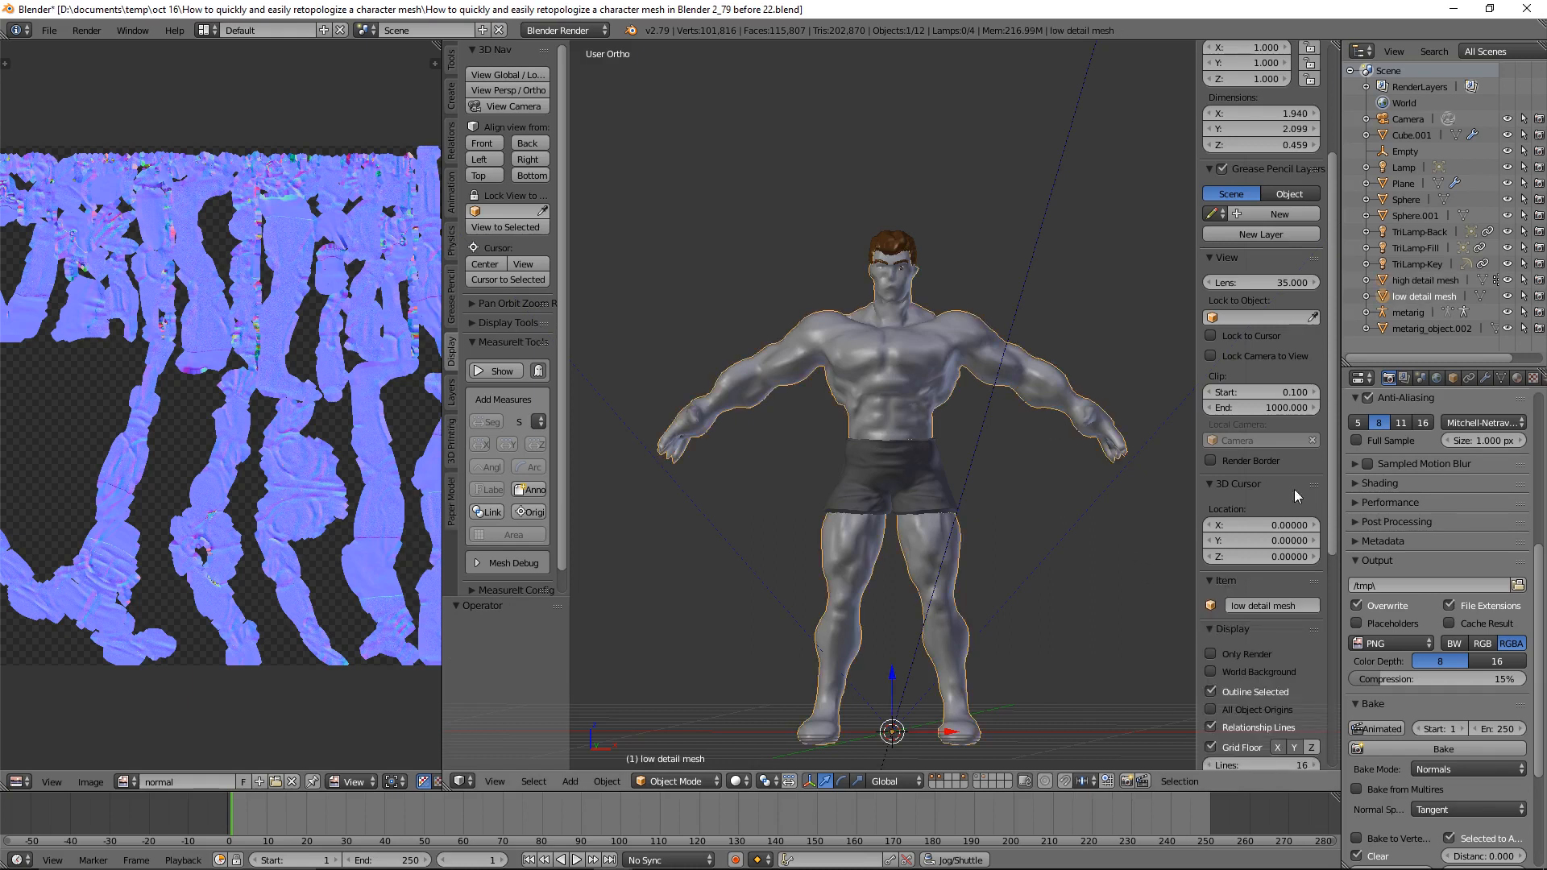
click(1517, 378)
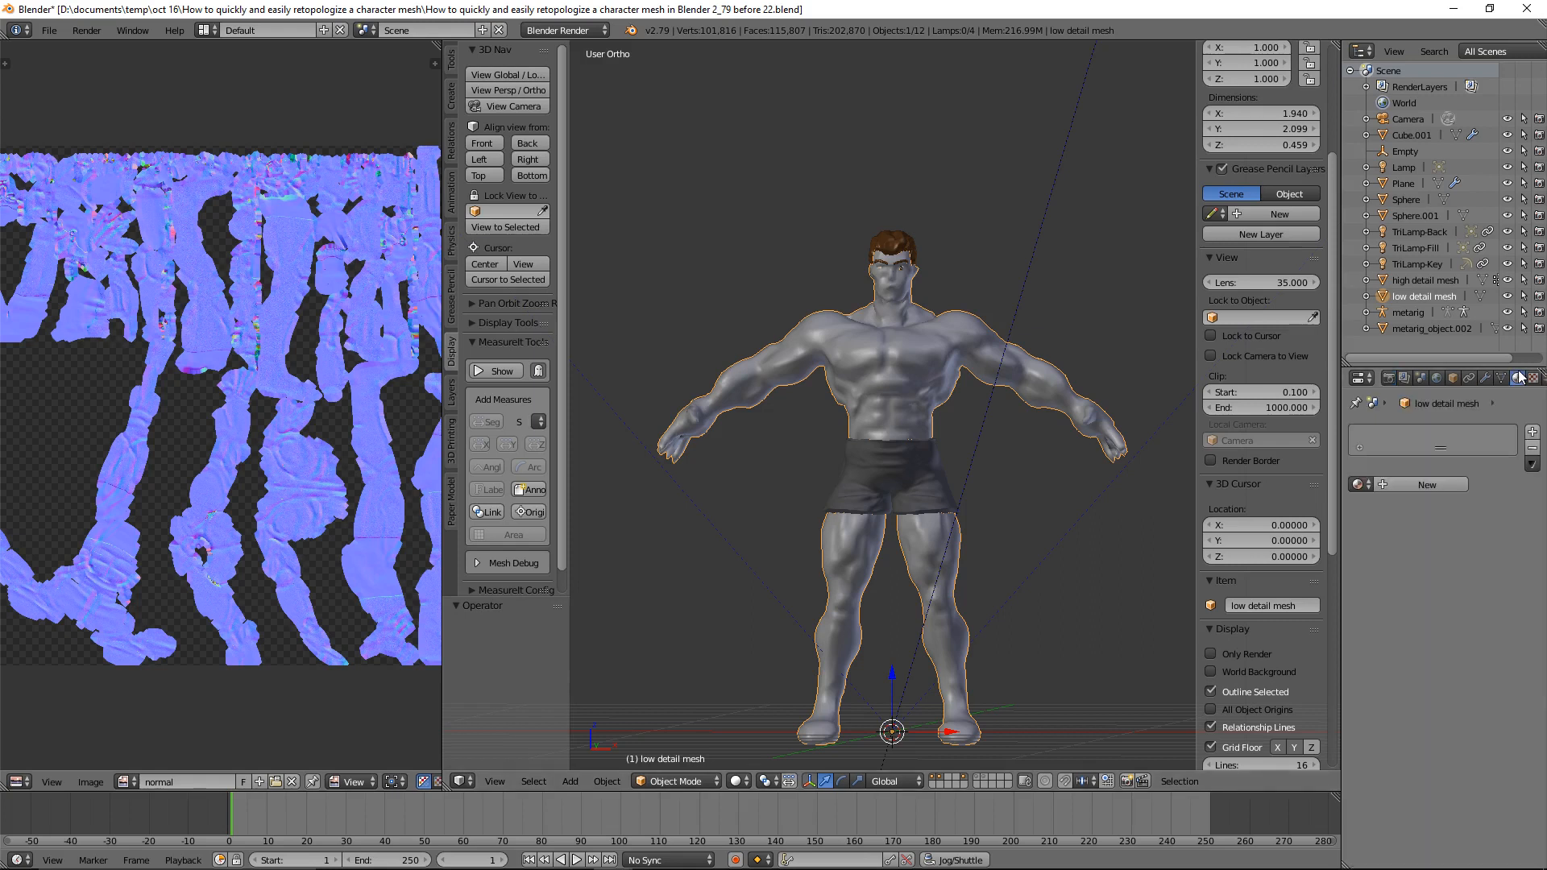
click(1456, 484)
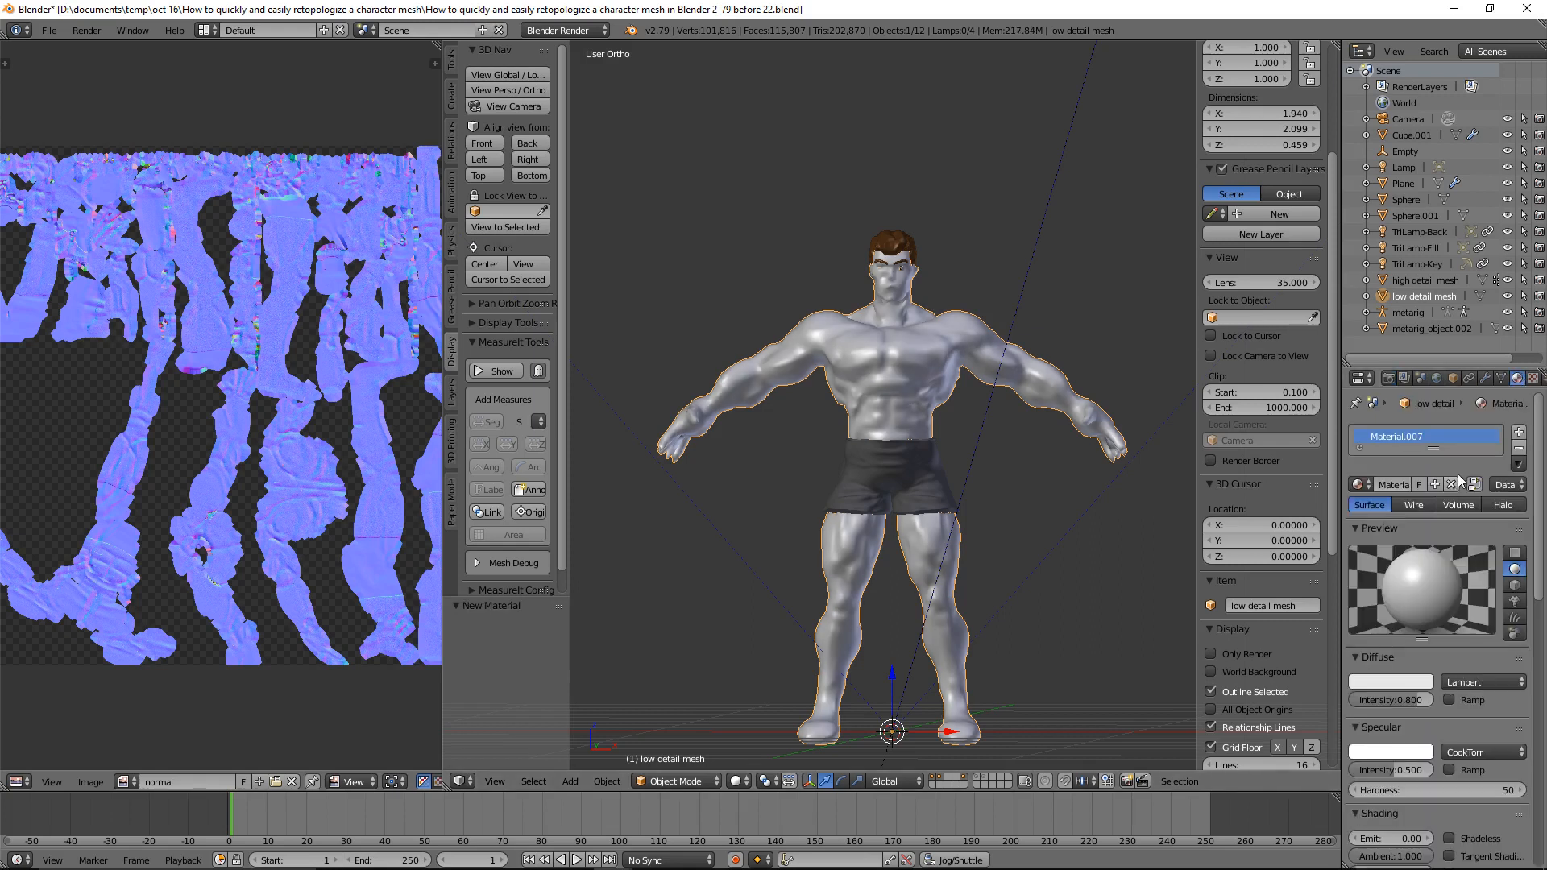
Add a new image texture to the low detail mesh's material using the "normal" image, and save the file.
click(1533, 378)
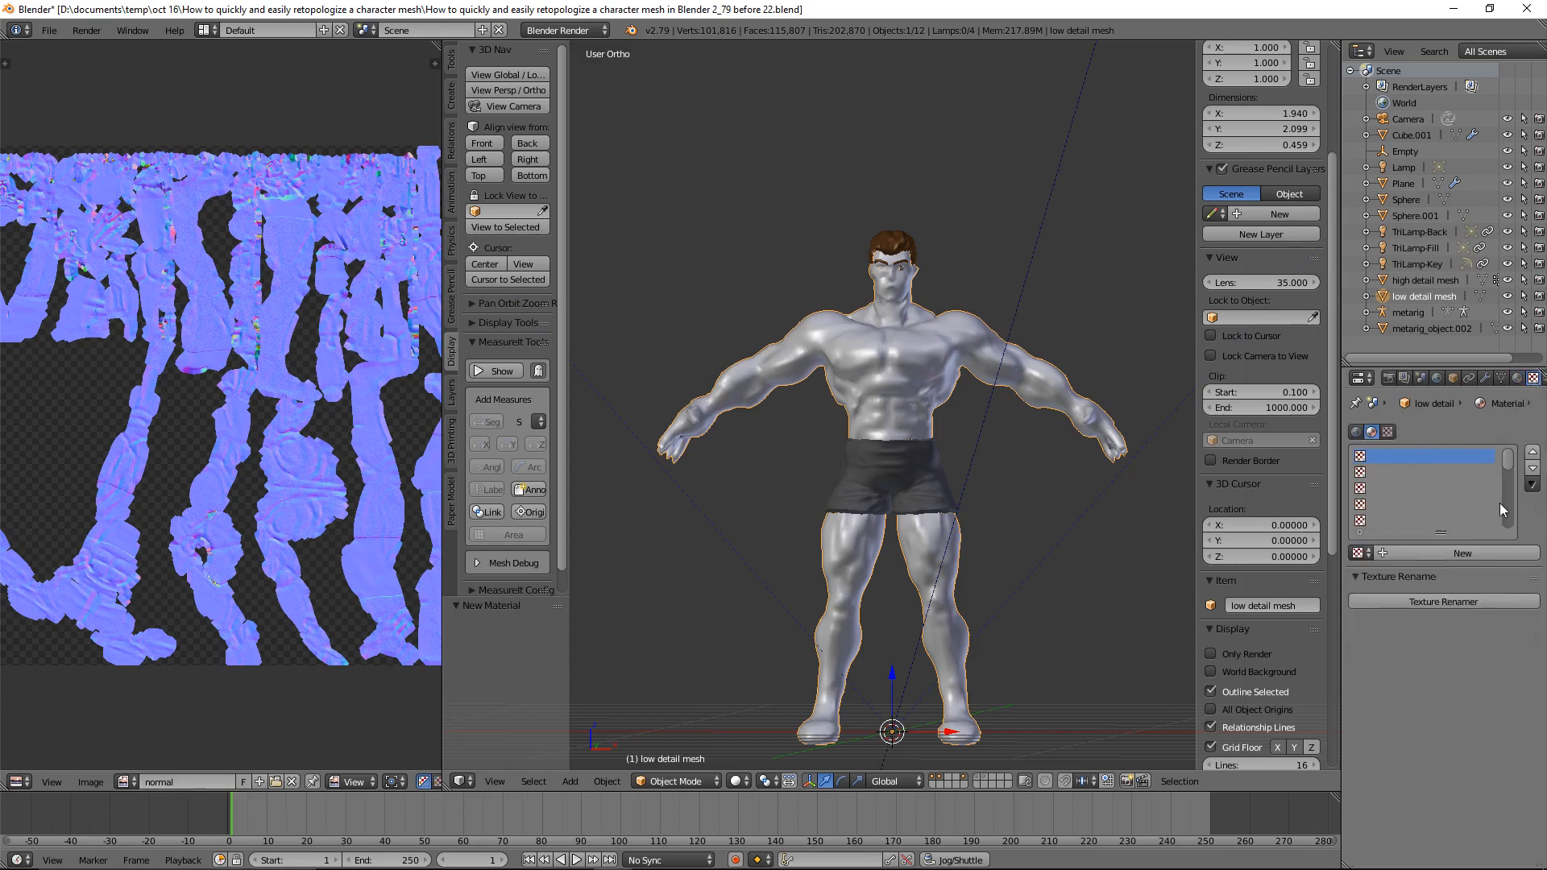
click(1502, 554)
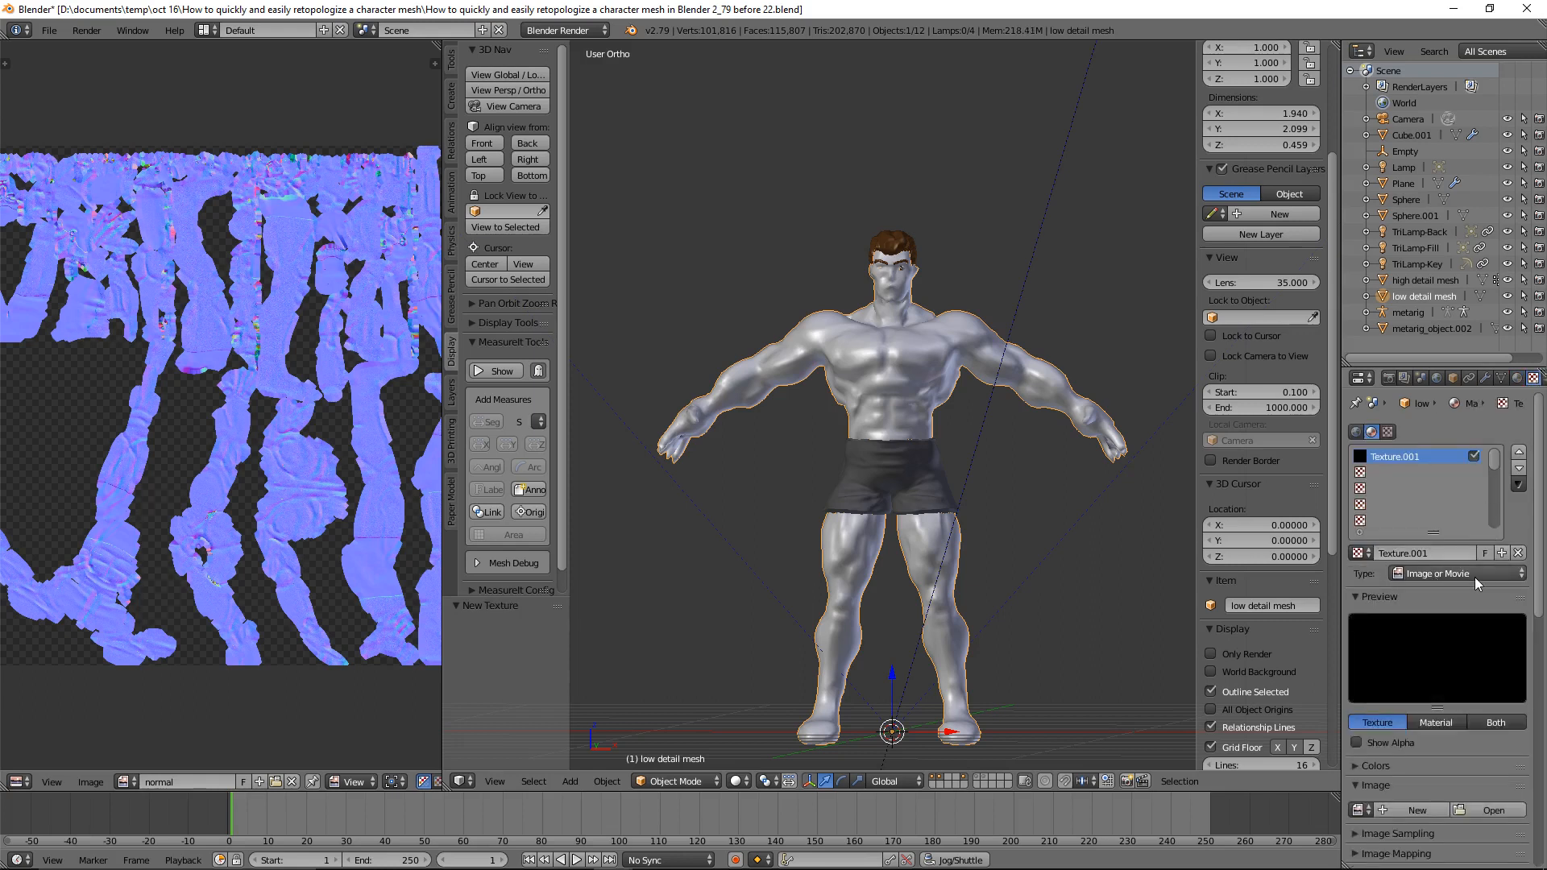
click(1368, 813)
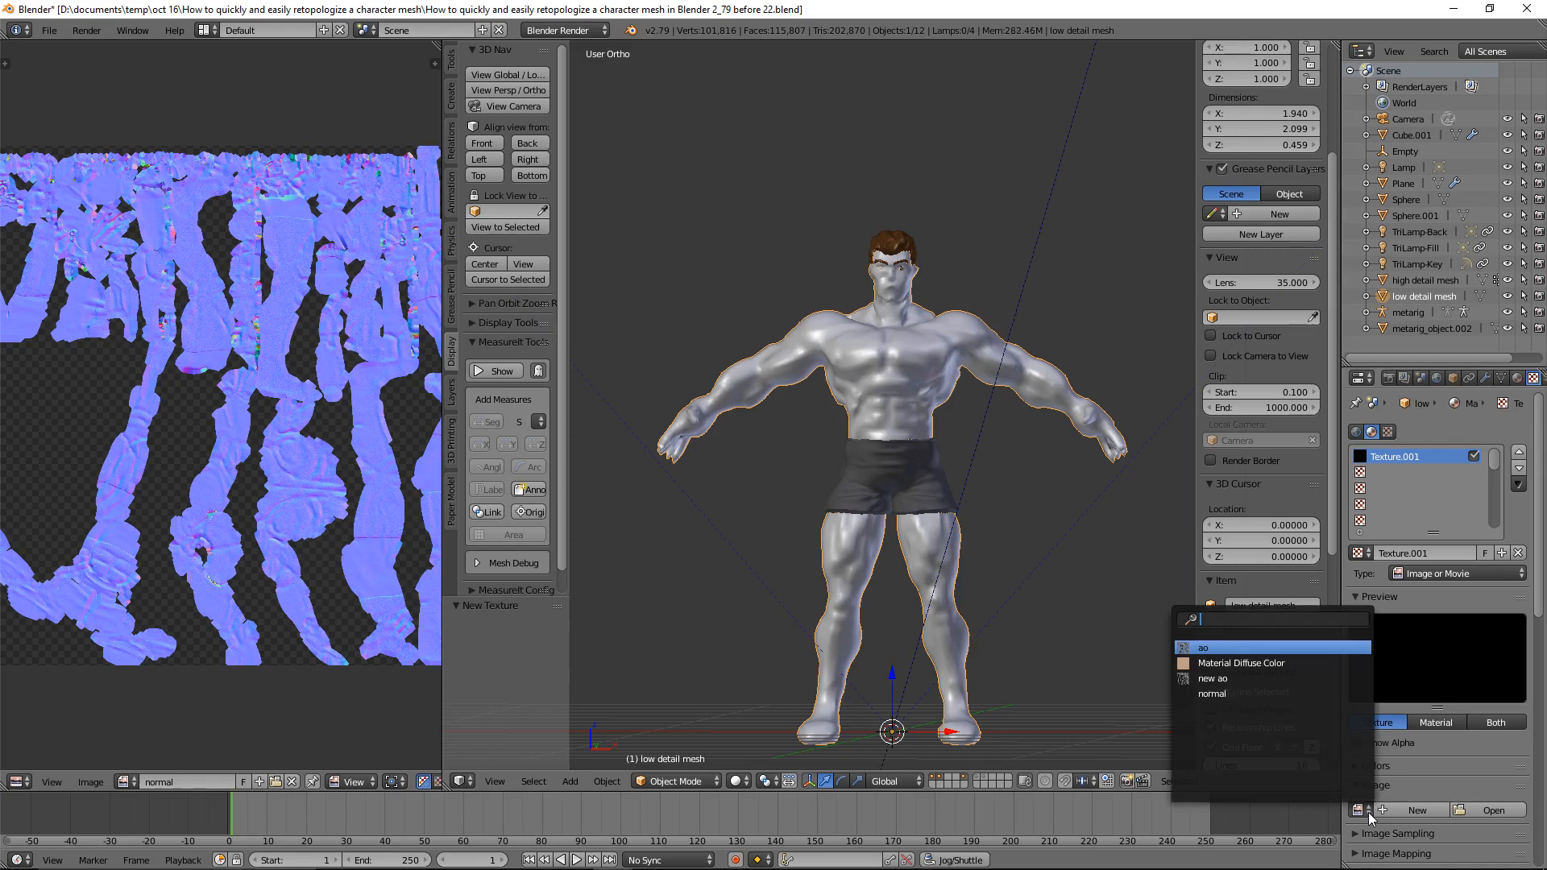
click(1211, 693)
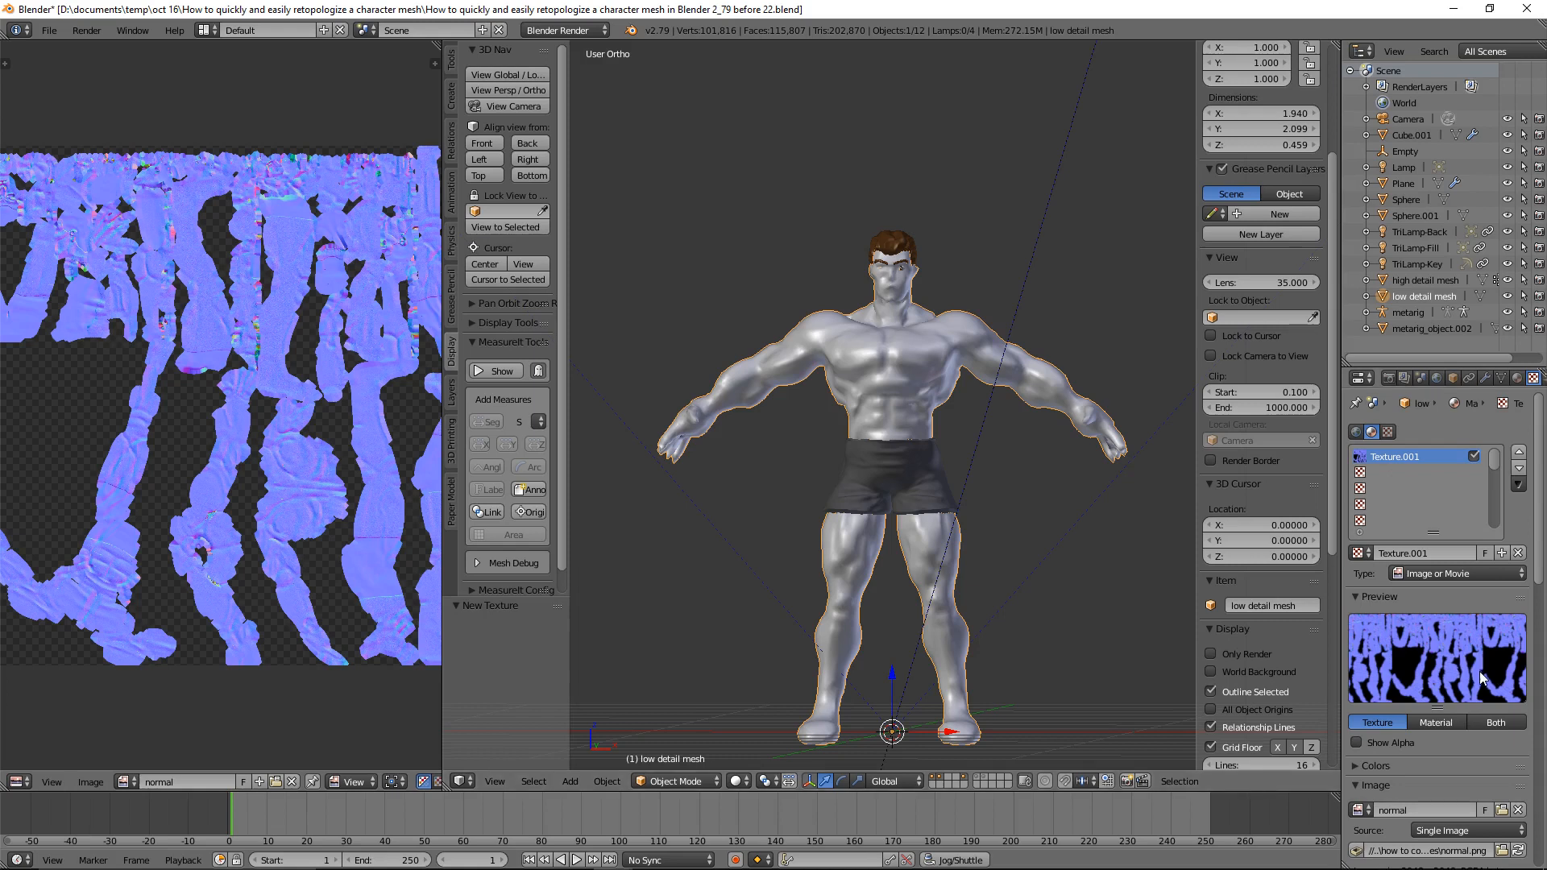
key(ctrl+s)
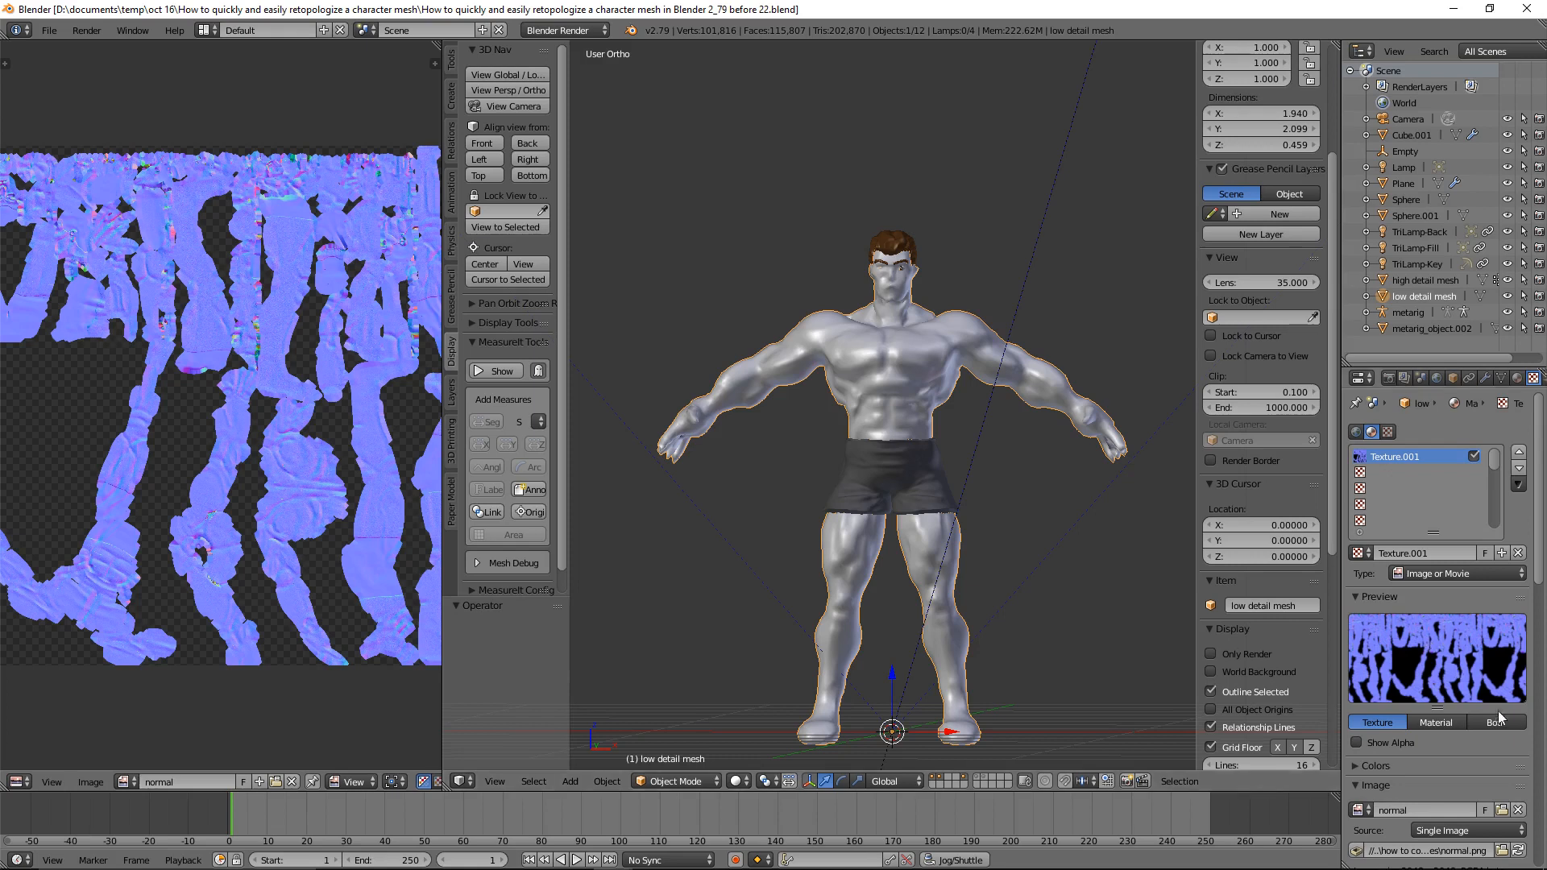
Turn off the normal texture's influence on diffuse color and set the 3D view's shading to Material.
scroll(1521, 751, down, 5)
scroll(1521, 751, down, 10)
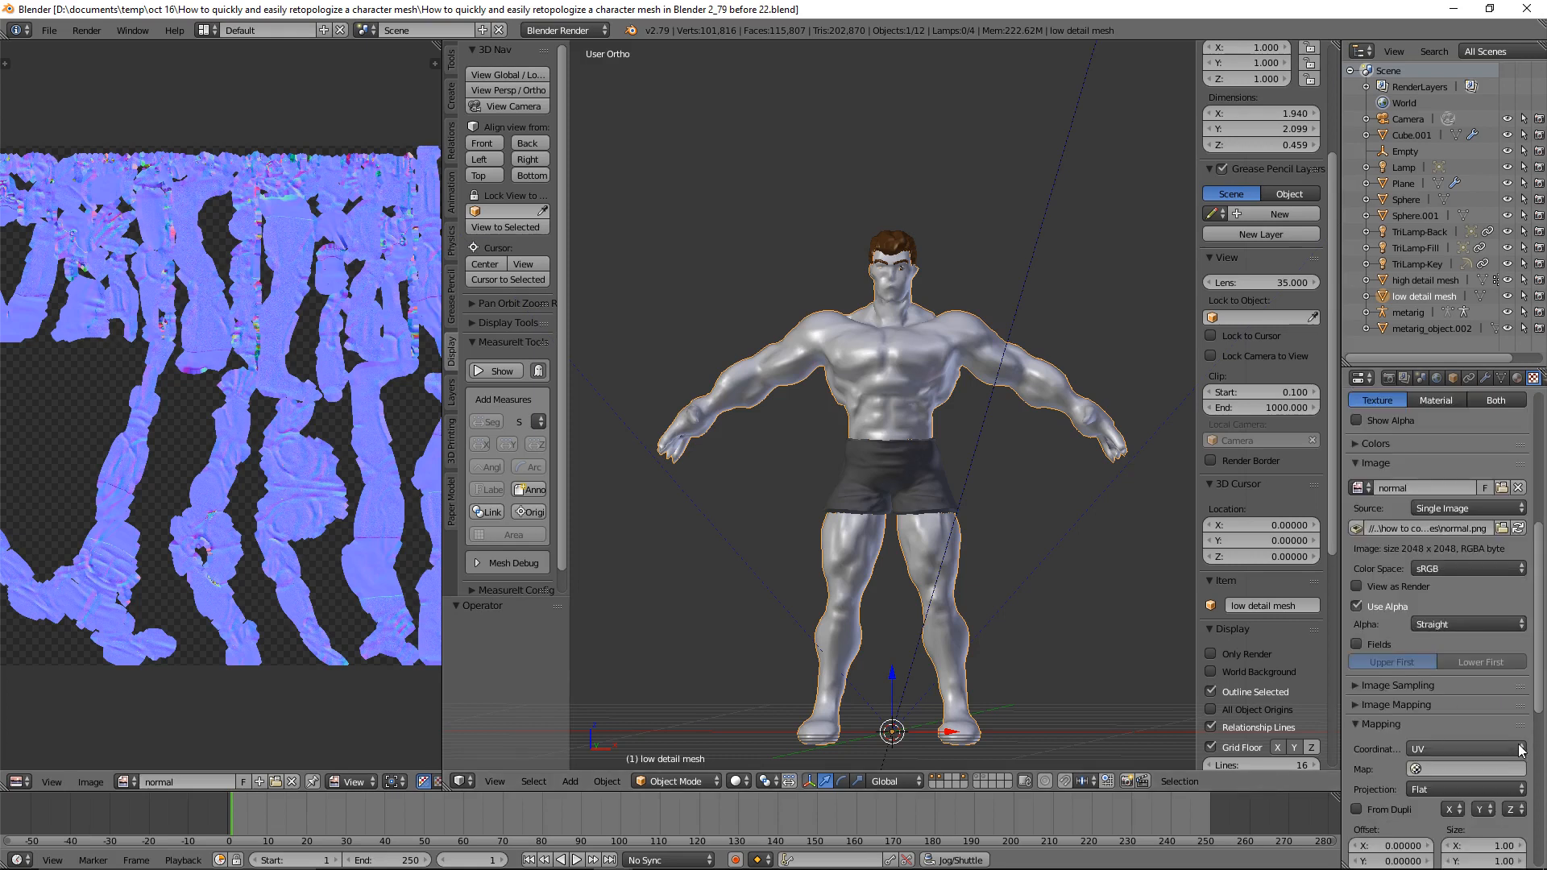
scroll(1521, 751, down, 2)
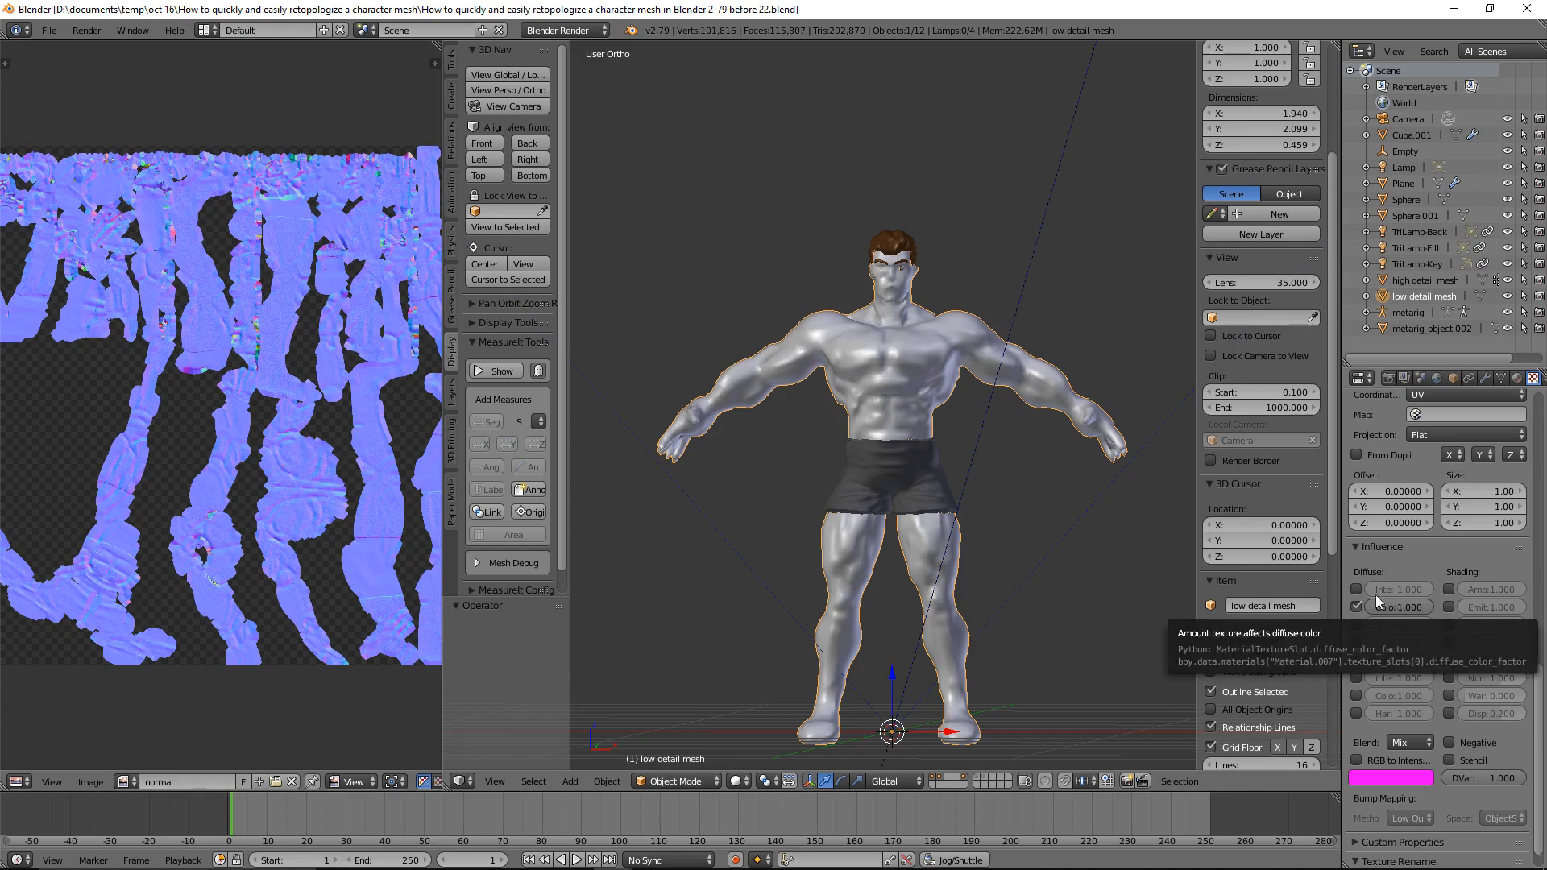
click(1359, 607)
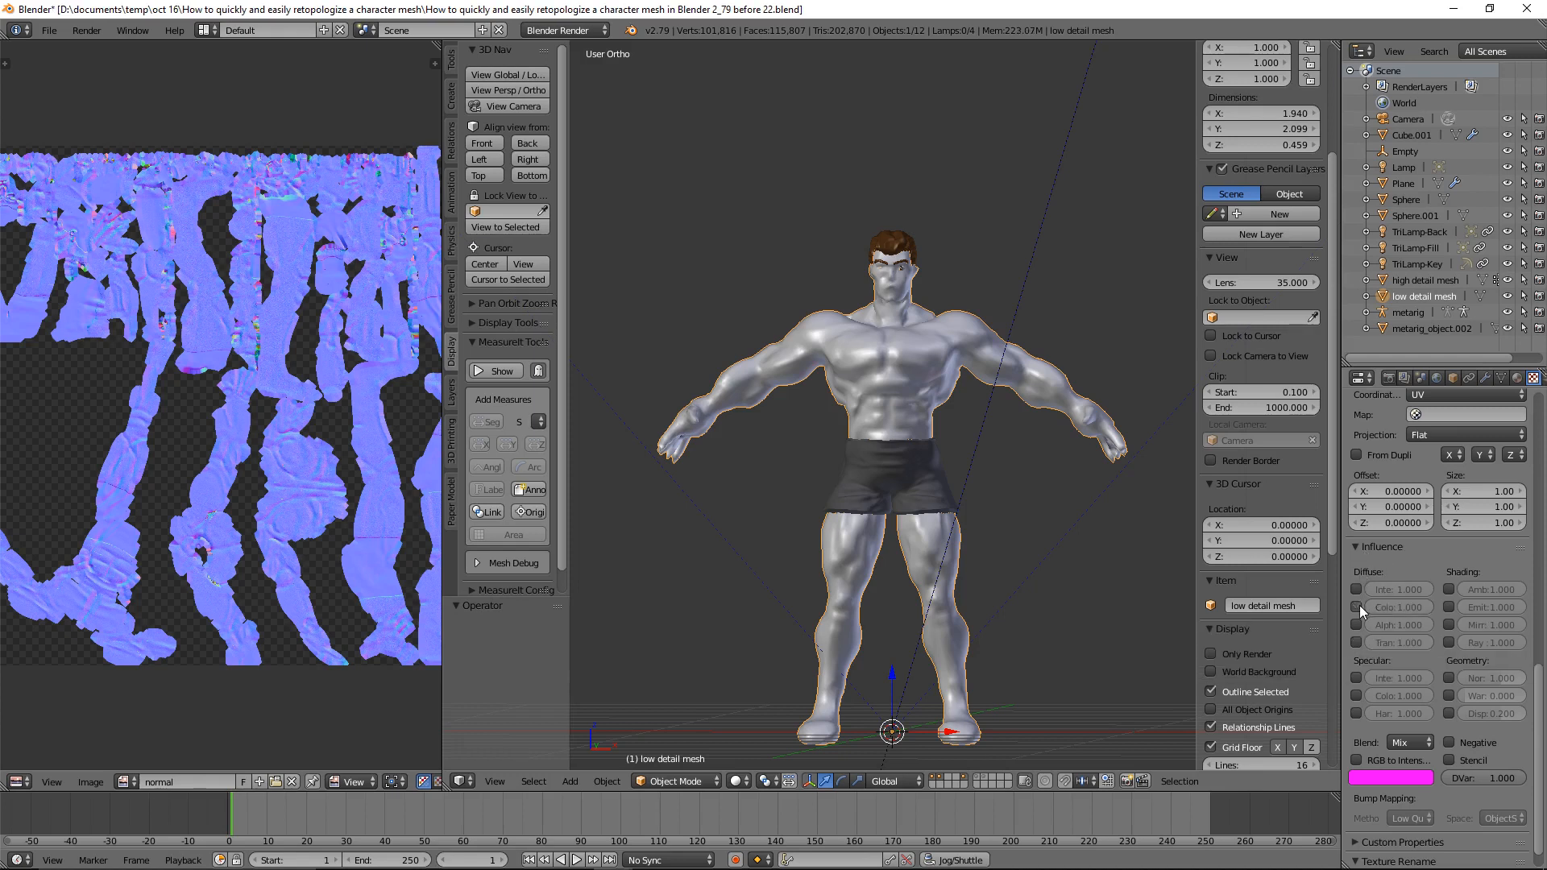
click(745, 780)
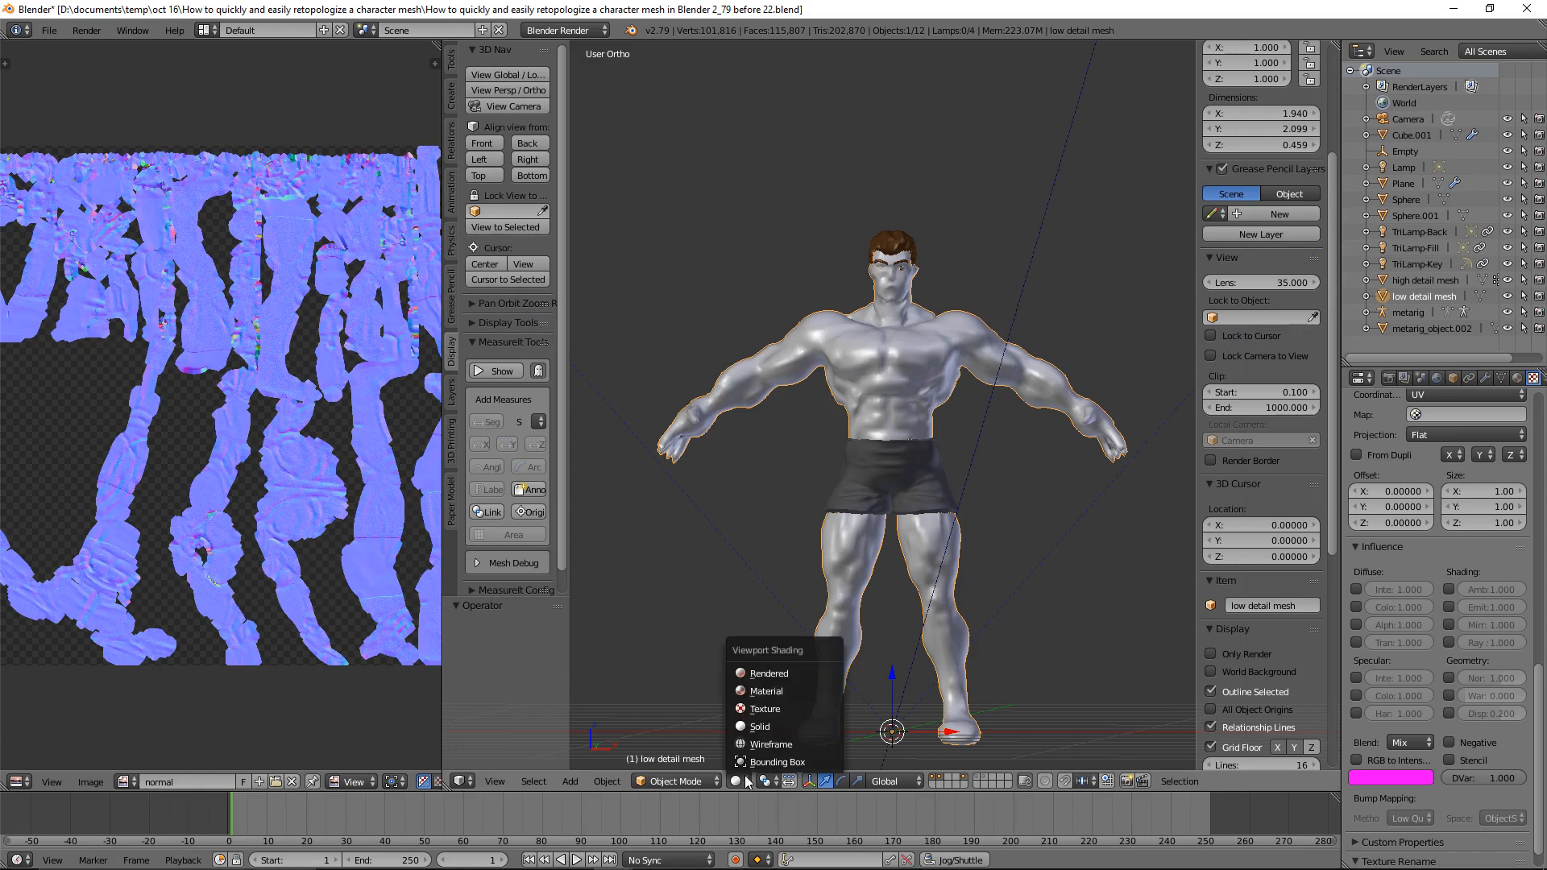
click(792, 691)
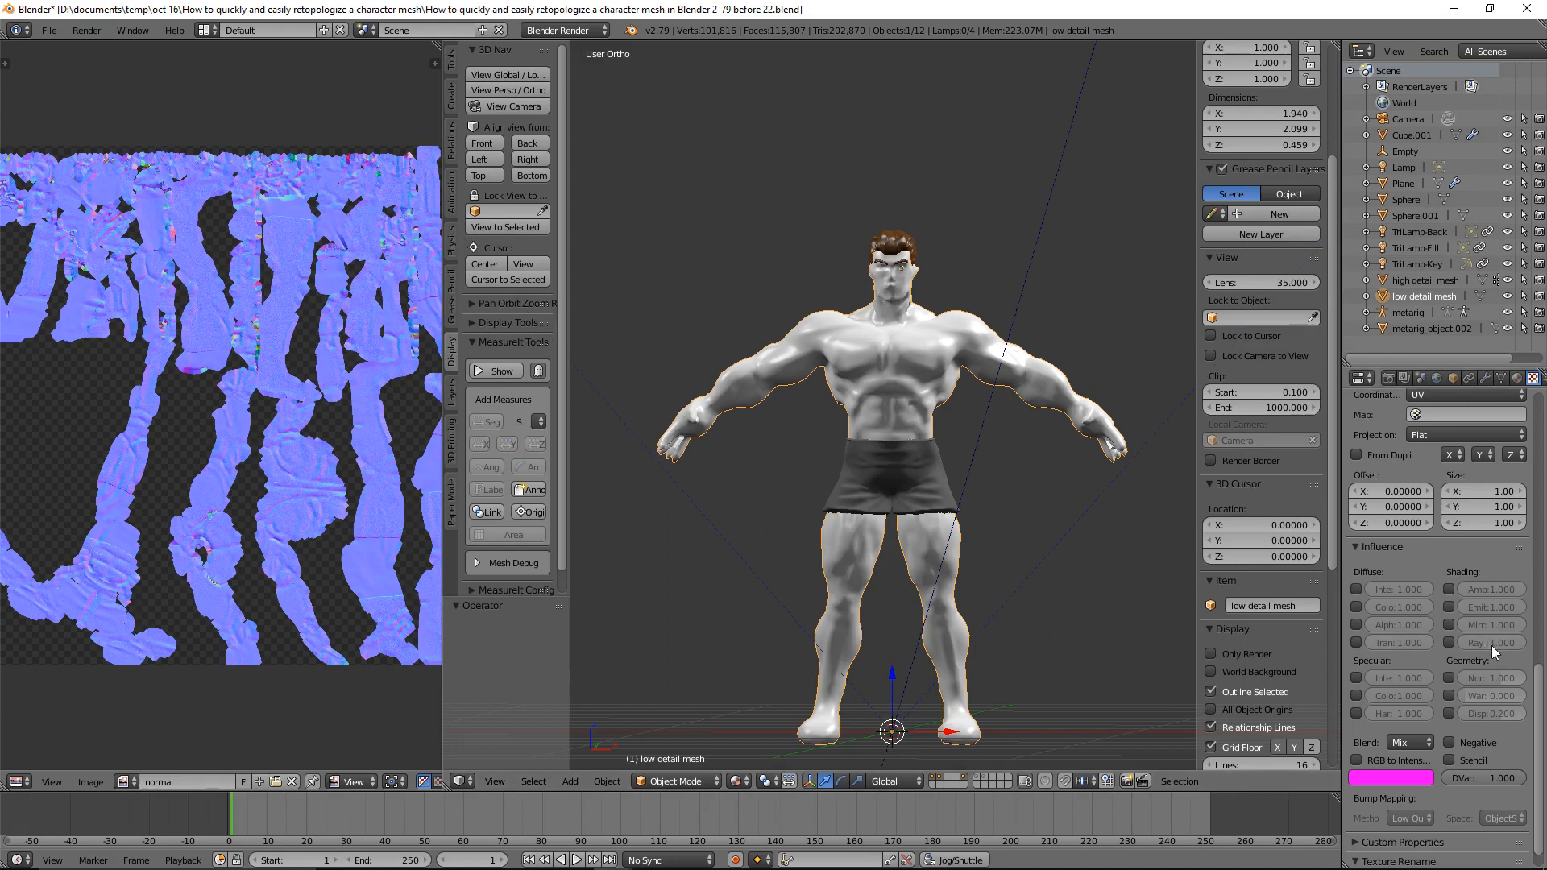
Enable Normal Map image sampling and the Normal geometry influence for the texture, and save the file as a new numbered version.
scroll(1496, 640, up, 5)
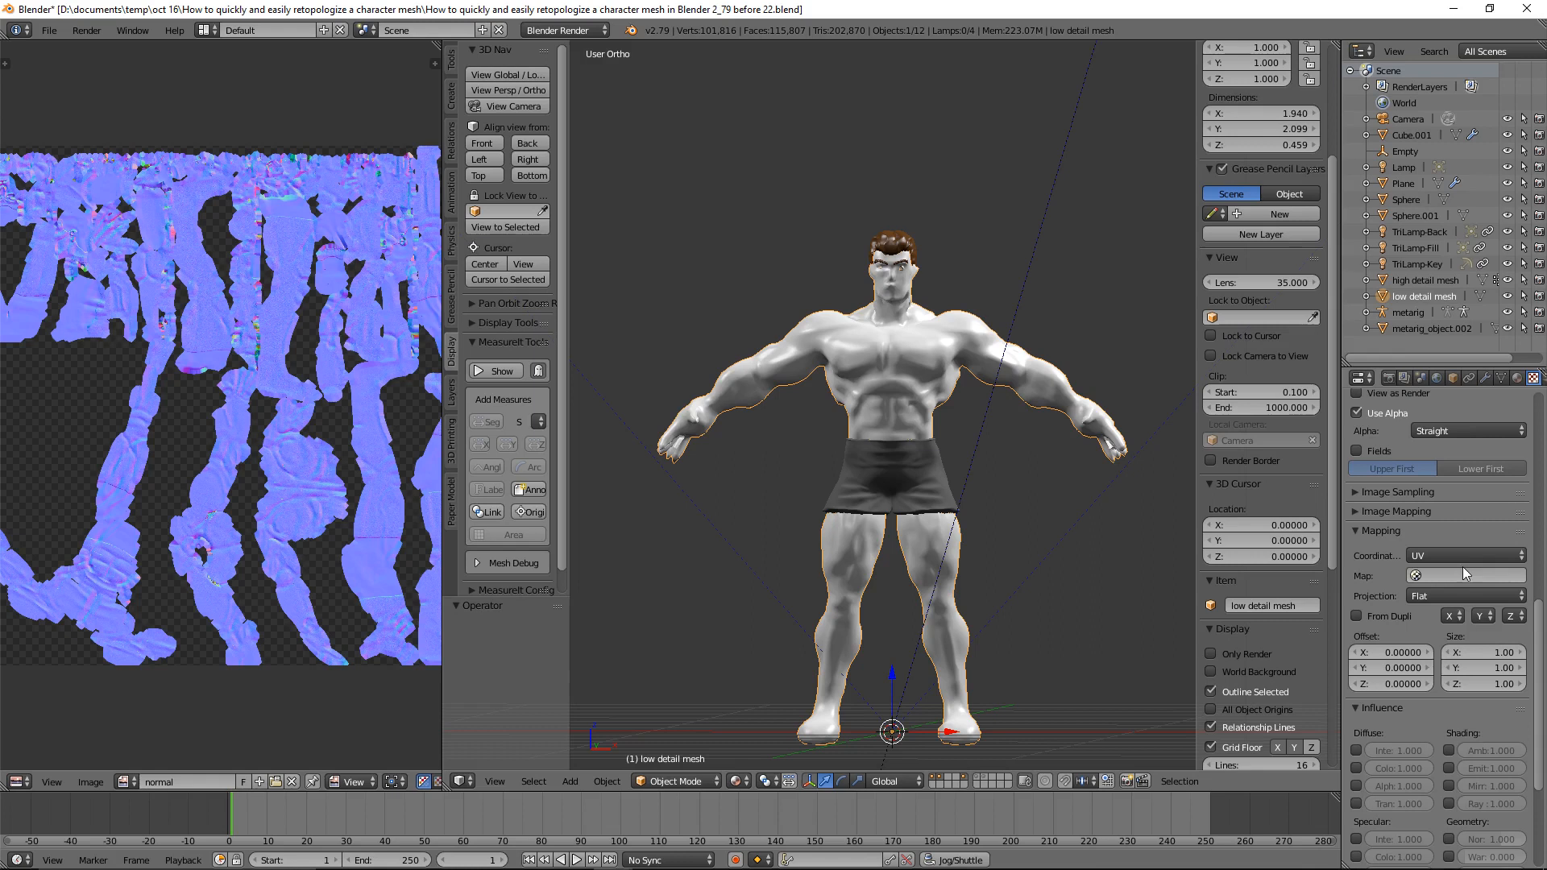
click(1355, 492)
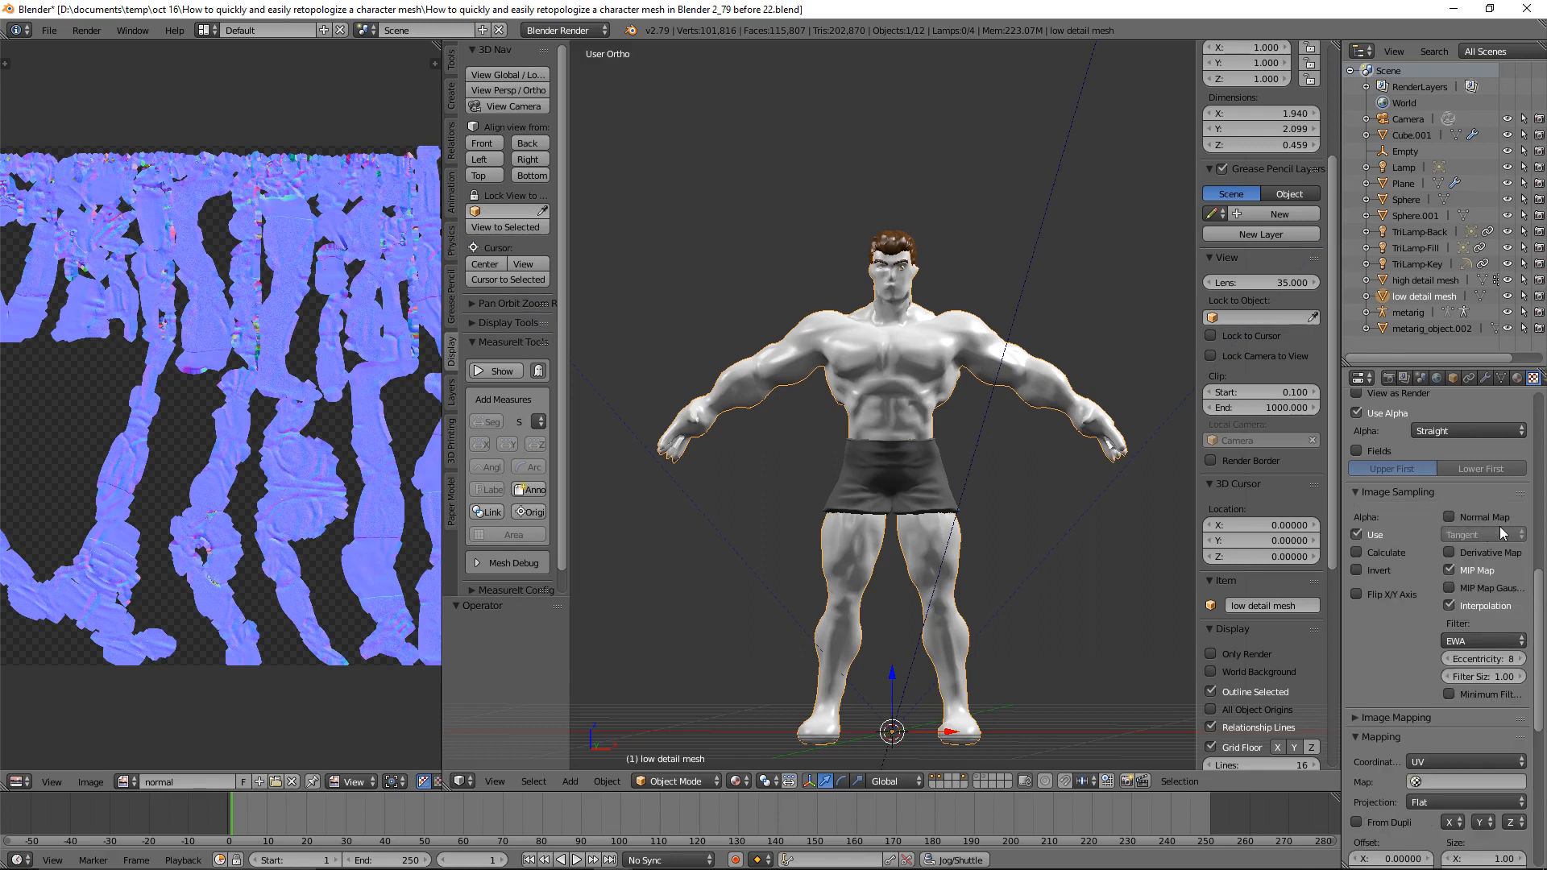
click(1448, 517)
scroll(1523, 639, down, 10)
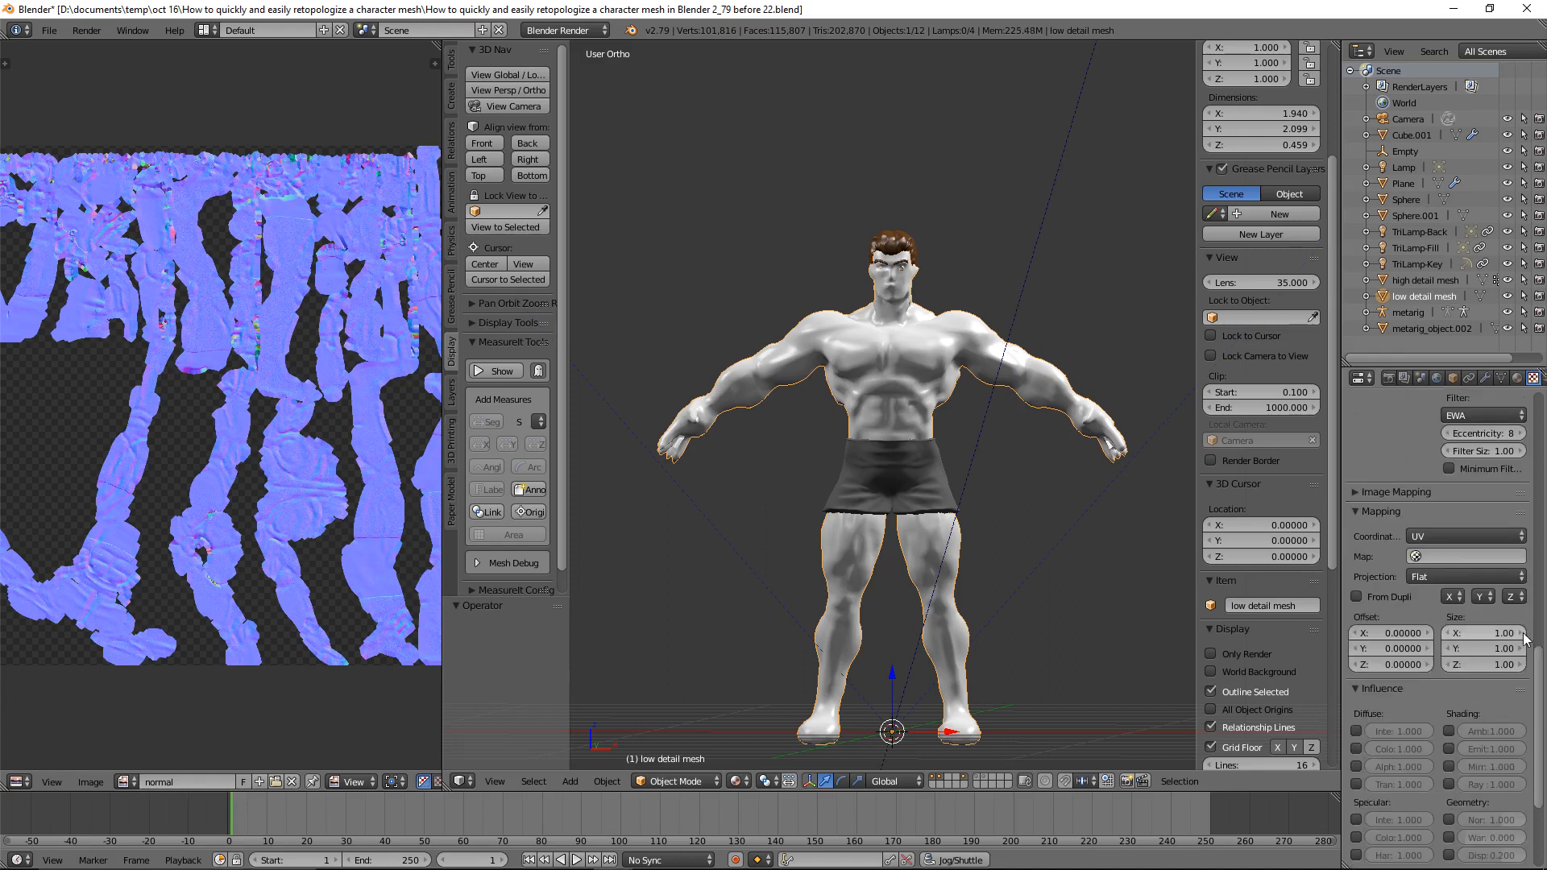
scroll(1523, 638, down, 1)
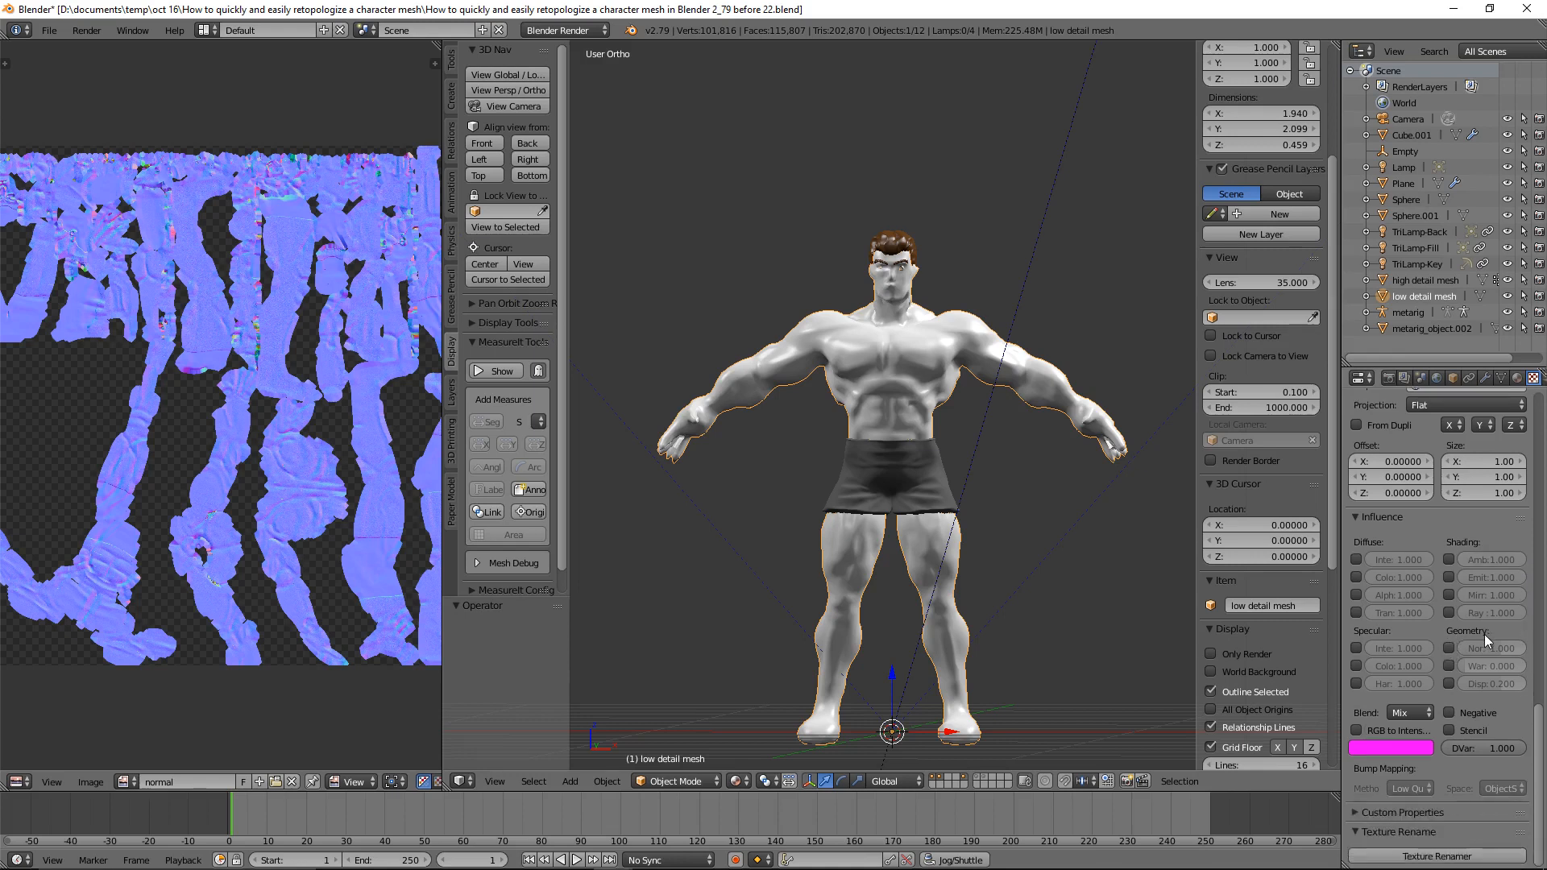
click(1449, 647)
click(1448, 648)
key(ctrl+alt+s)
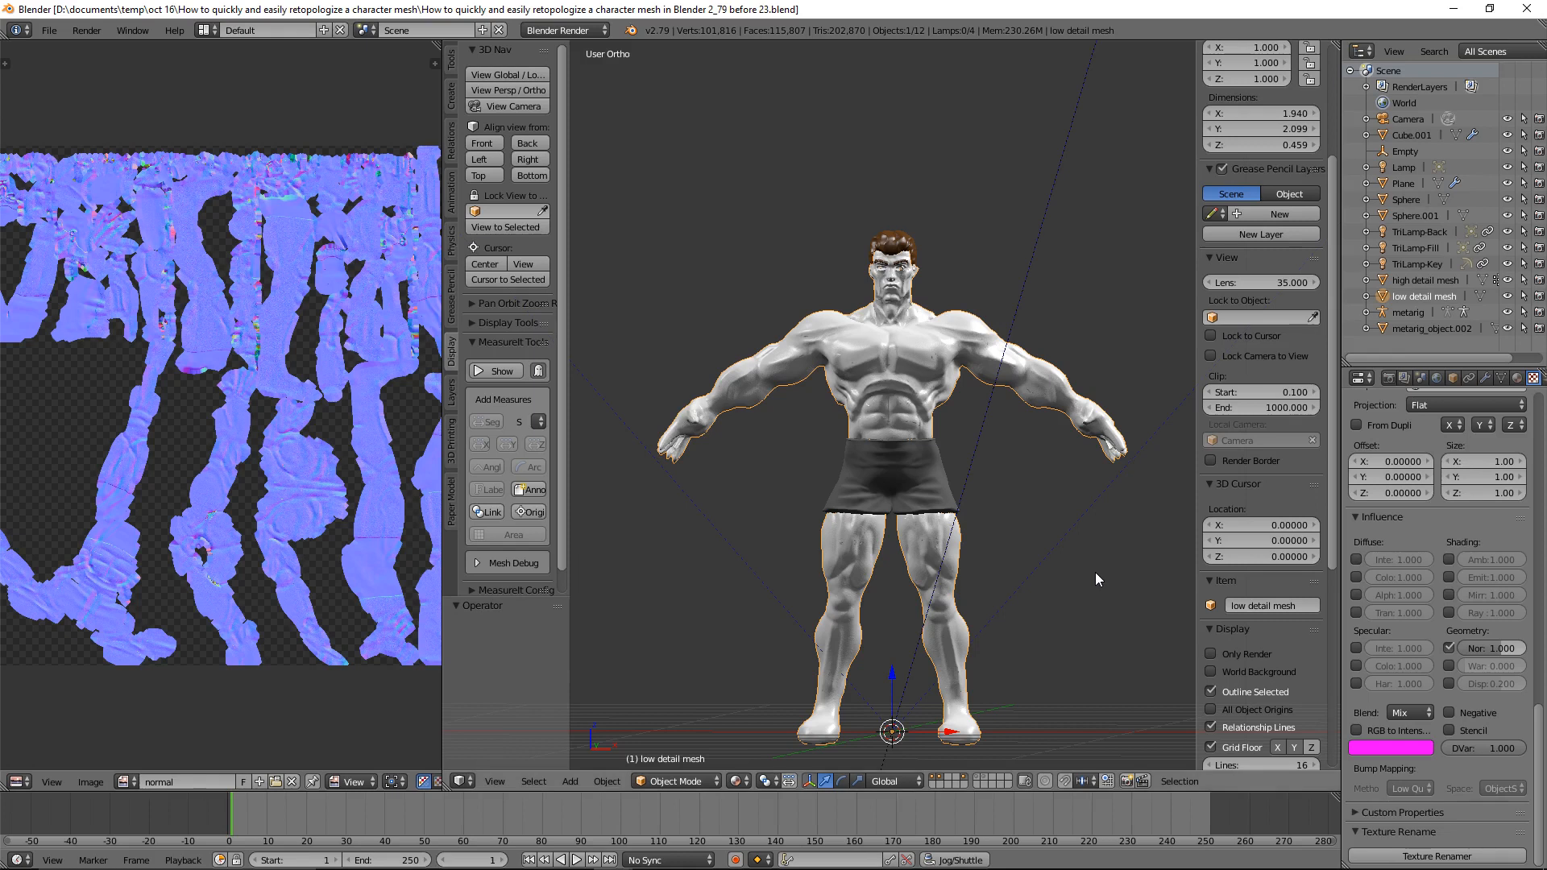
Inspect the low detail mesh up close in Edit Mode with all its geometry selected, and return to Object Mode.
scroll(1095, 572, up, 5)
mouse_move(1100, 433)
middle_down()
mouse_move(935, 439)
mouse_move(1138, 417)
mouse_move(1056, 423)
mouse_move(1127, 434)
mouse_move(1100, 434)
middle_up()
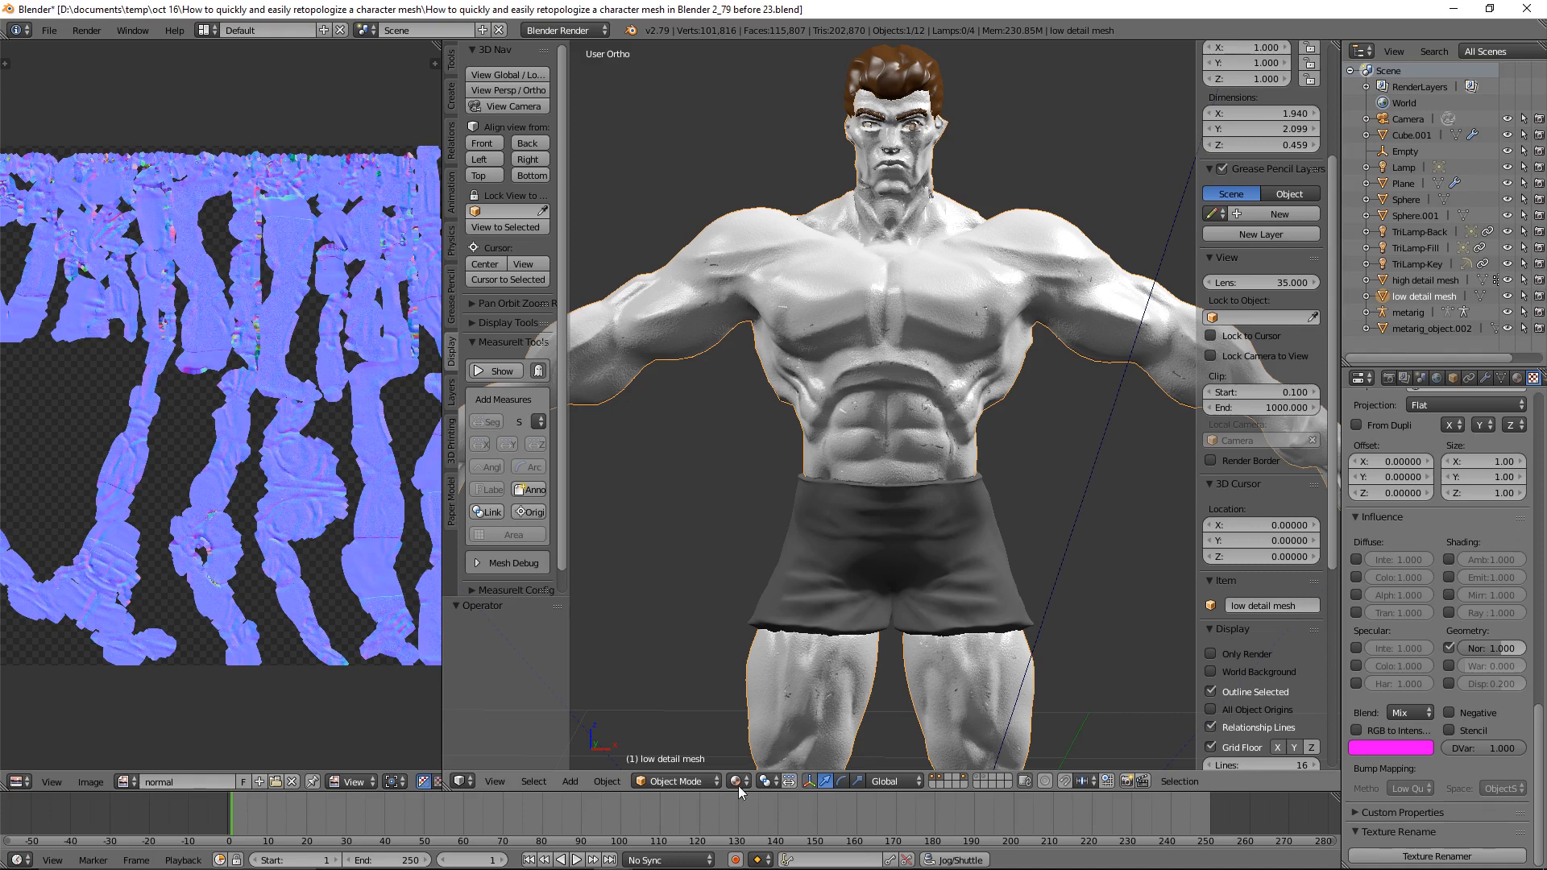
click(699, 781)
click(696, 744)
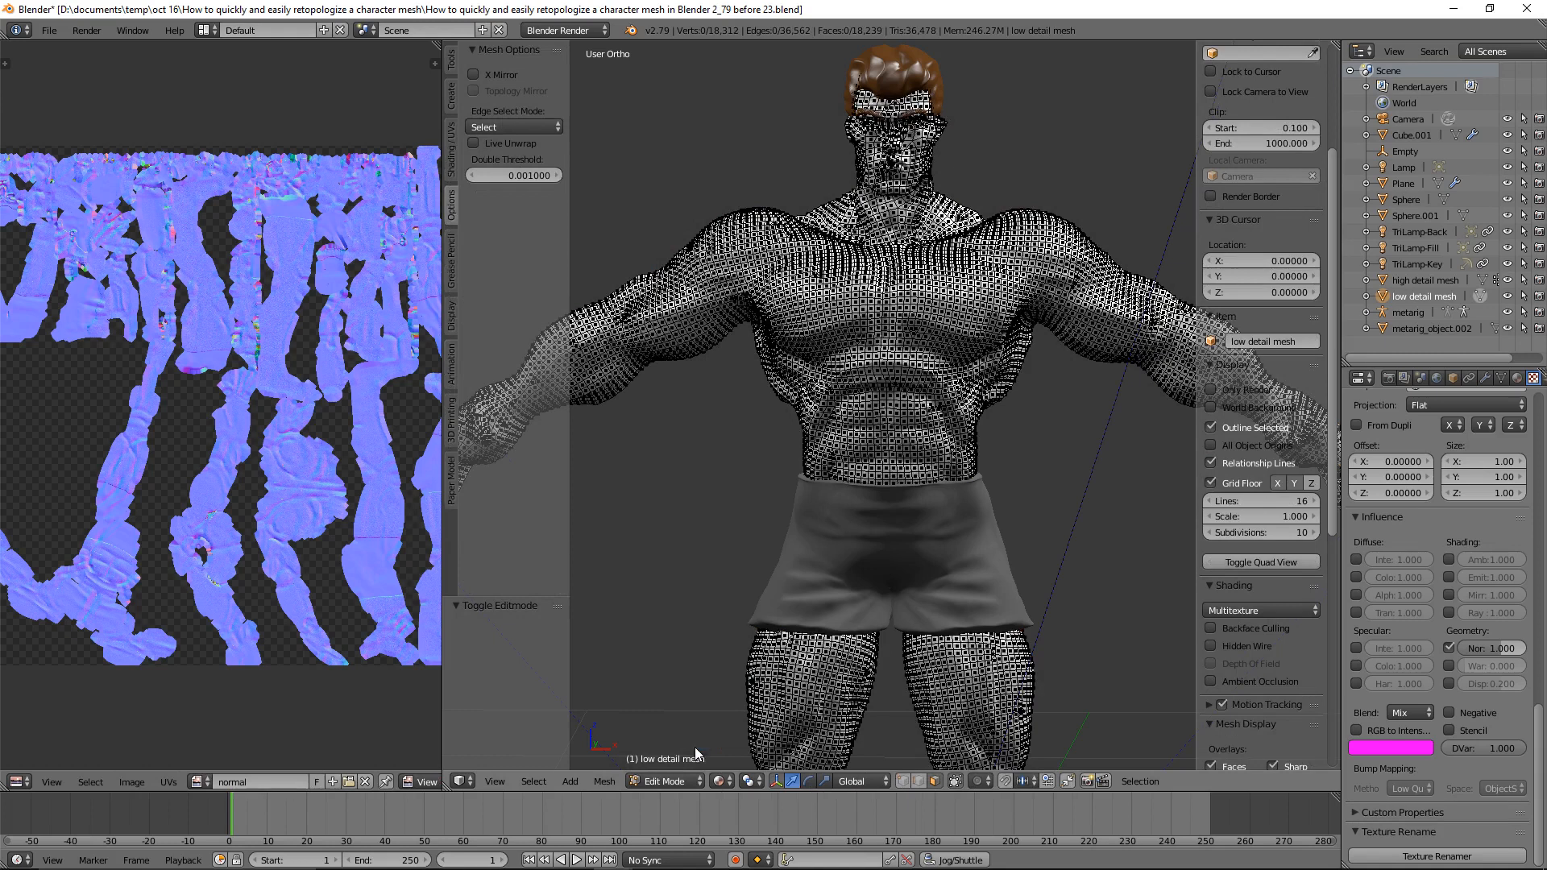
key(a)
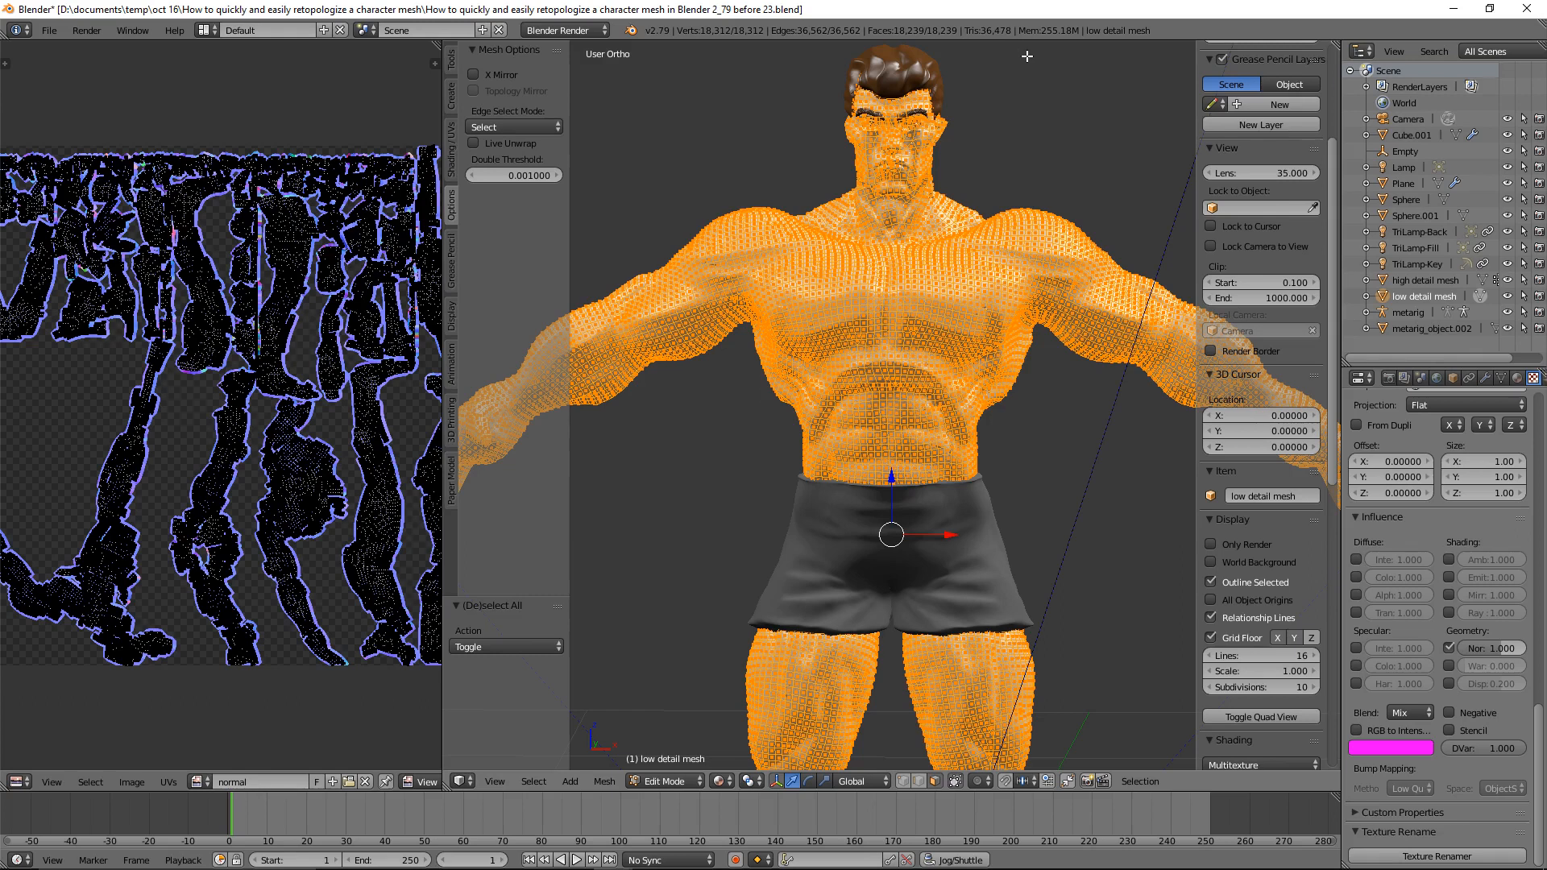
click(687, 781)
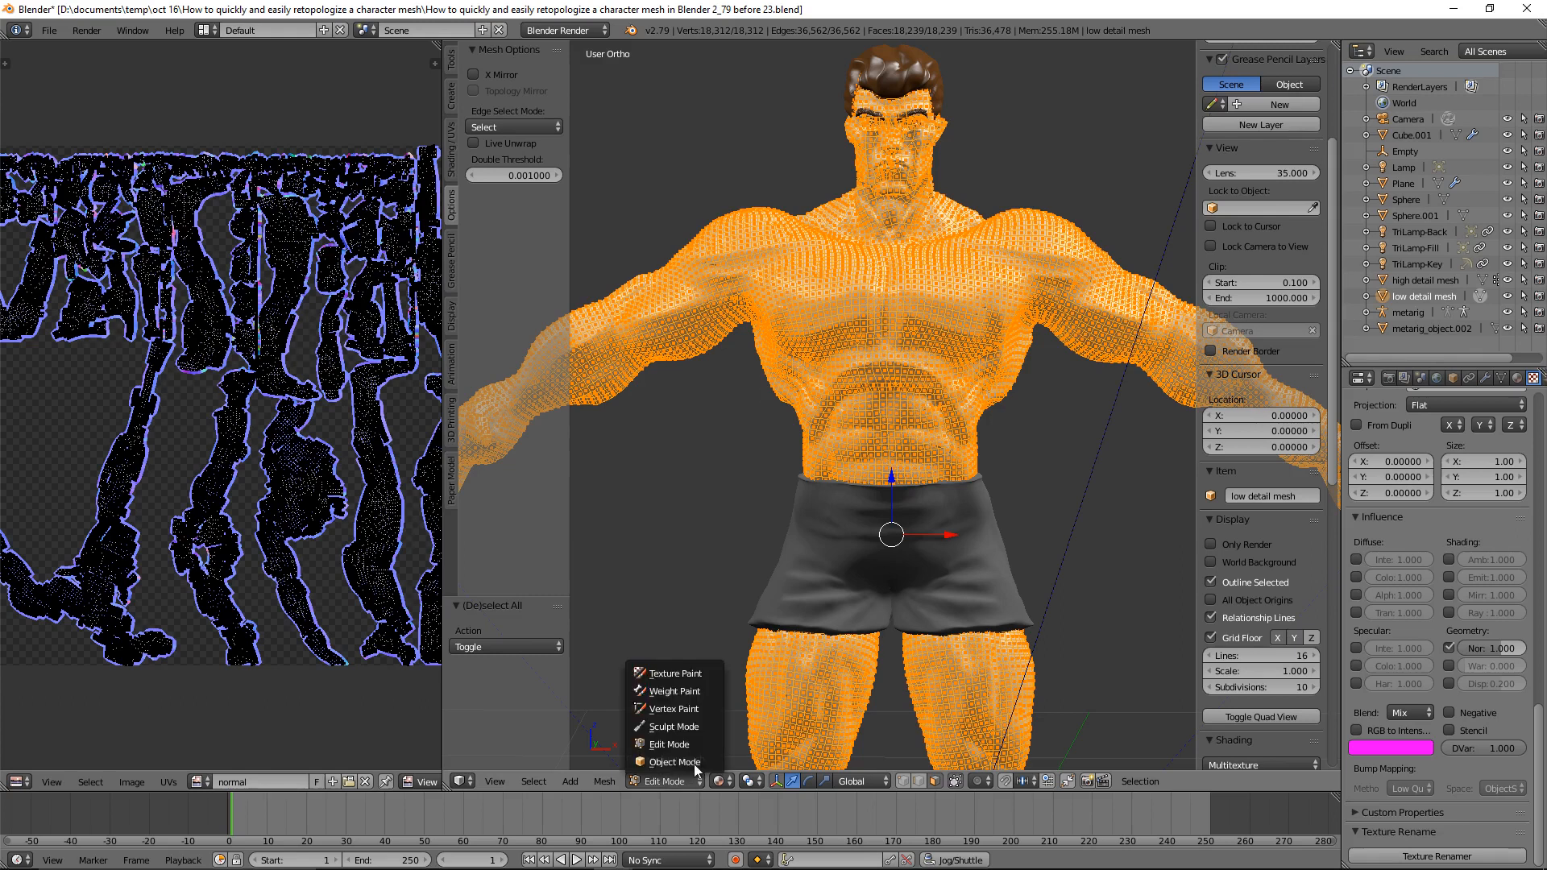
click(680, 770)
scroll(1028, 570, down, 2)
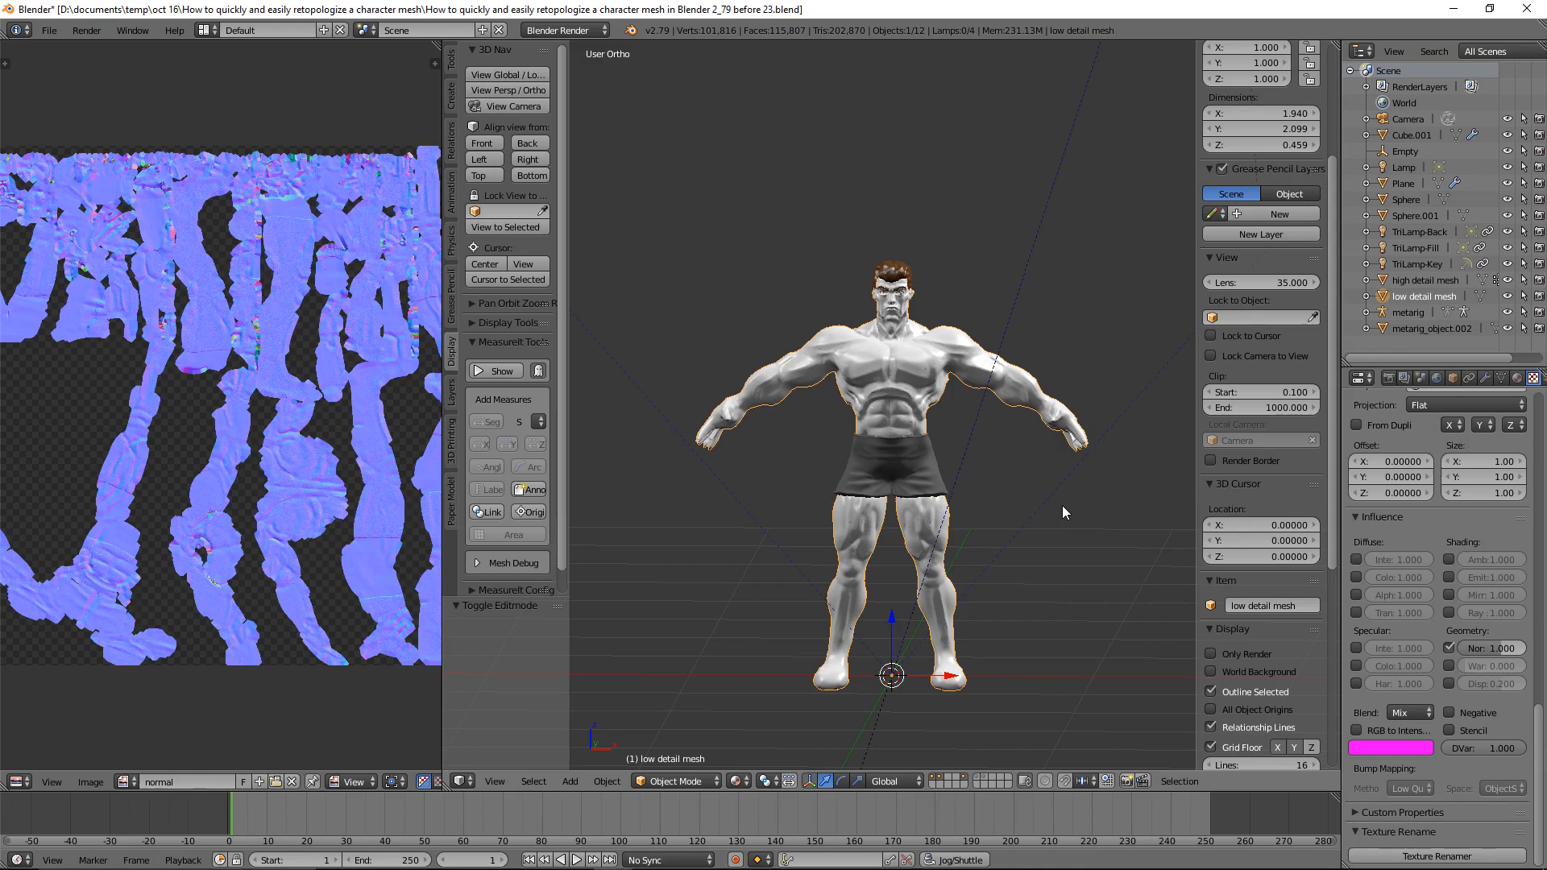
Merge the image editor area into the 3D view so the character has more room, and save a new numbered version.
shift+middle_drag(1062, 505, 961, 503)
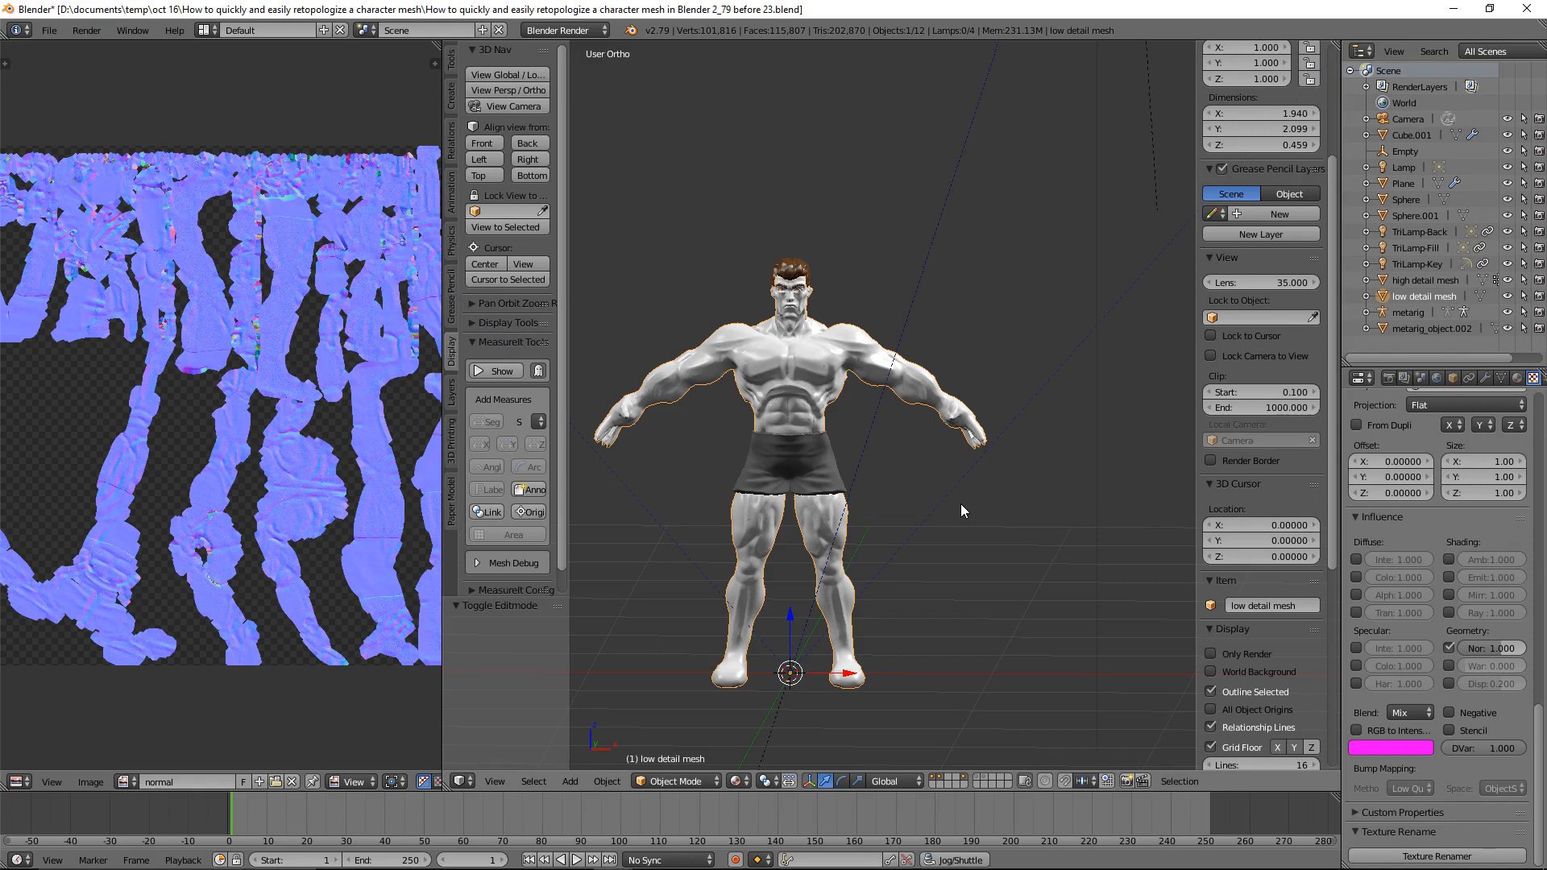
key(ctrl+alt+s)
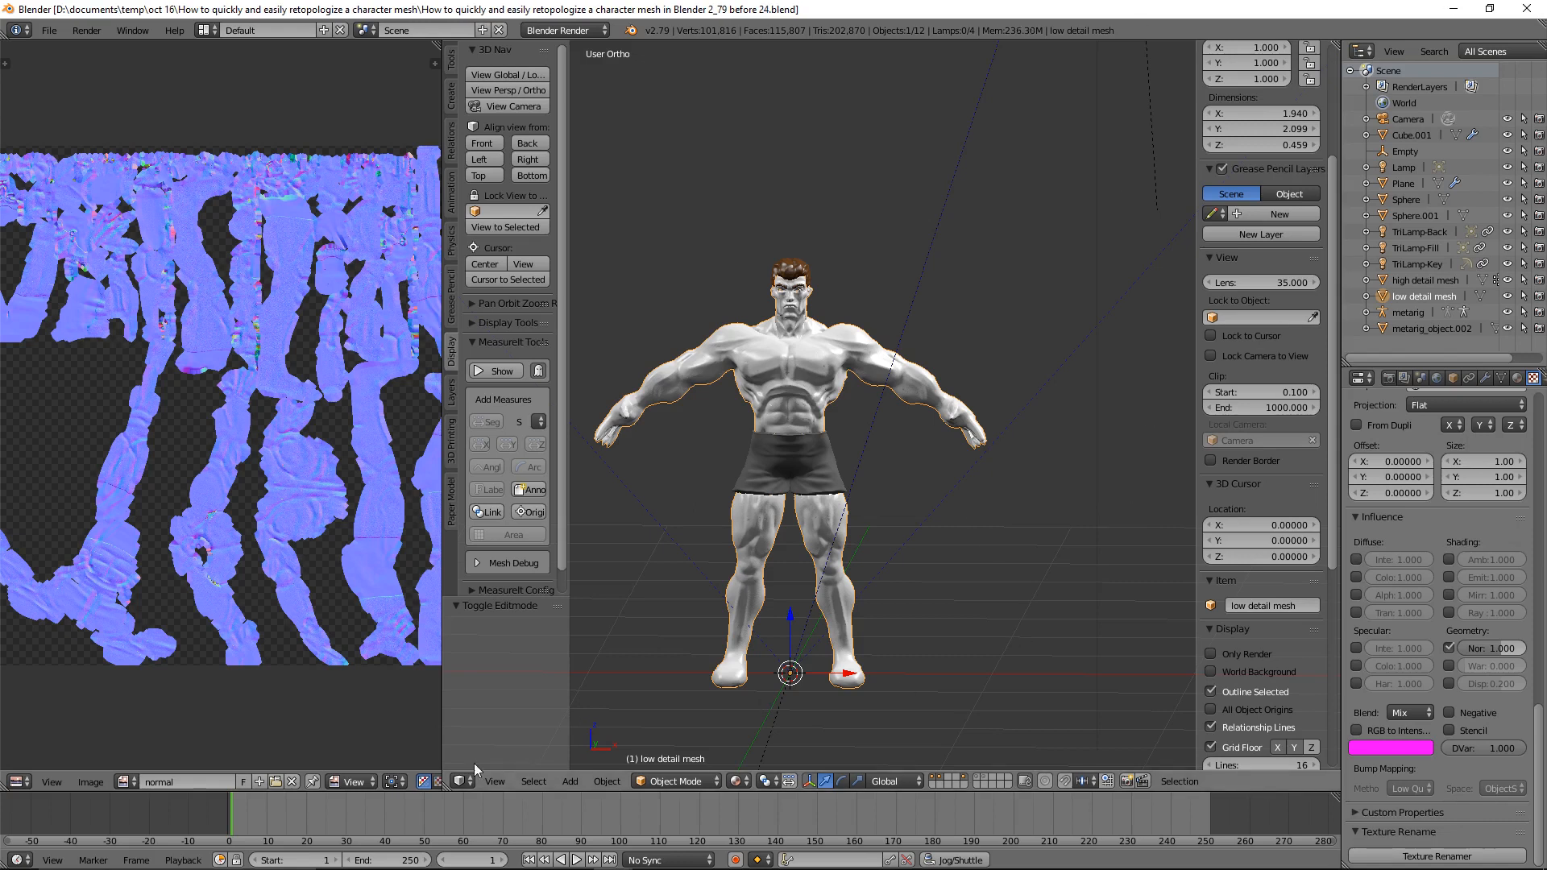
drag(445, 788, 416, 784)
scroll(720, 575, down, 1)
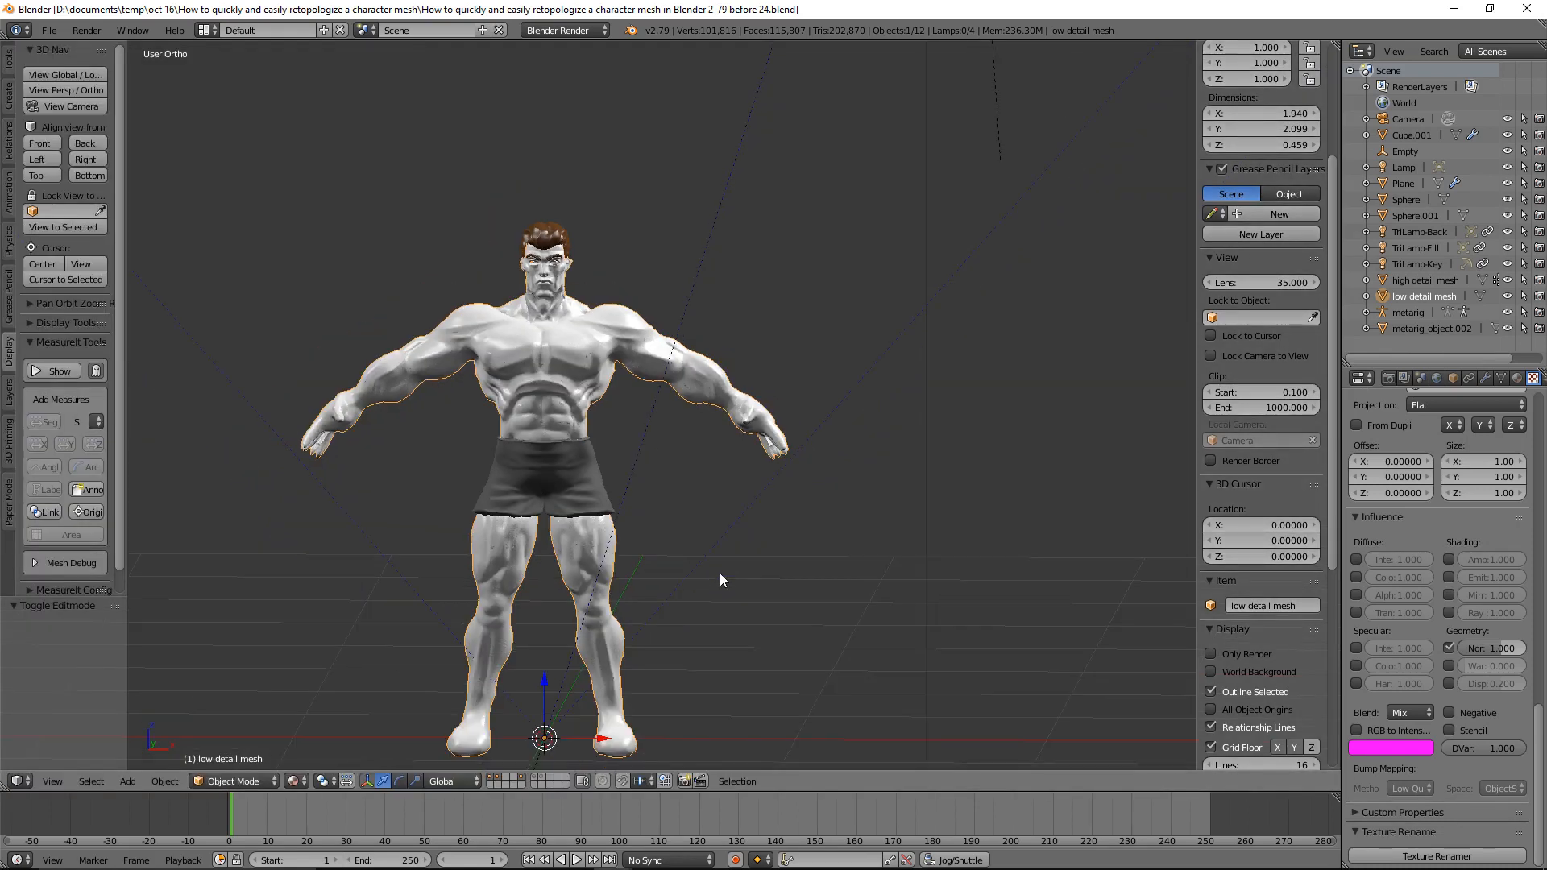
shift+middle_drag(761, 559, 658, 500)
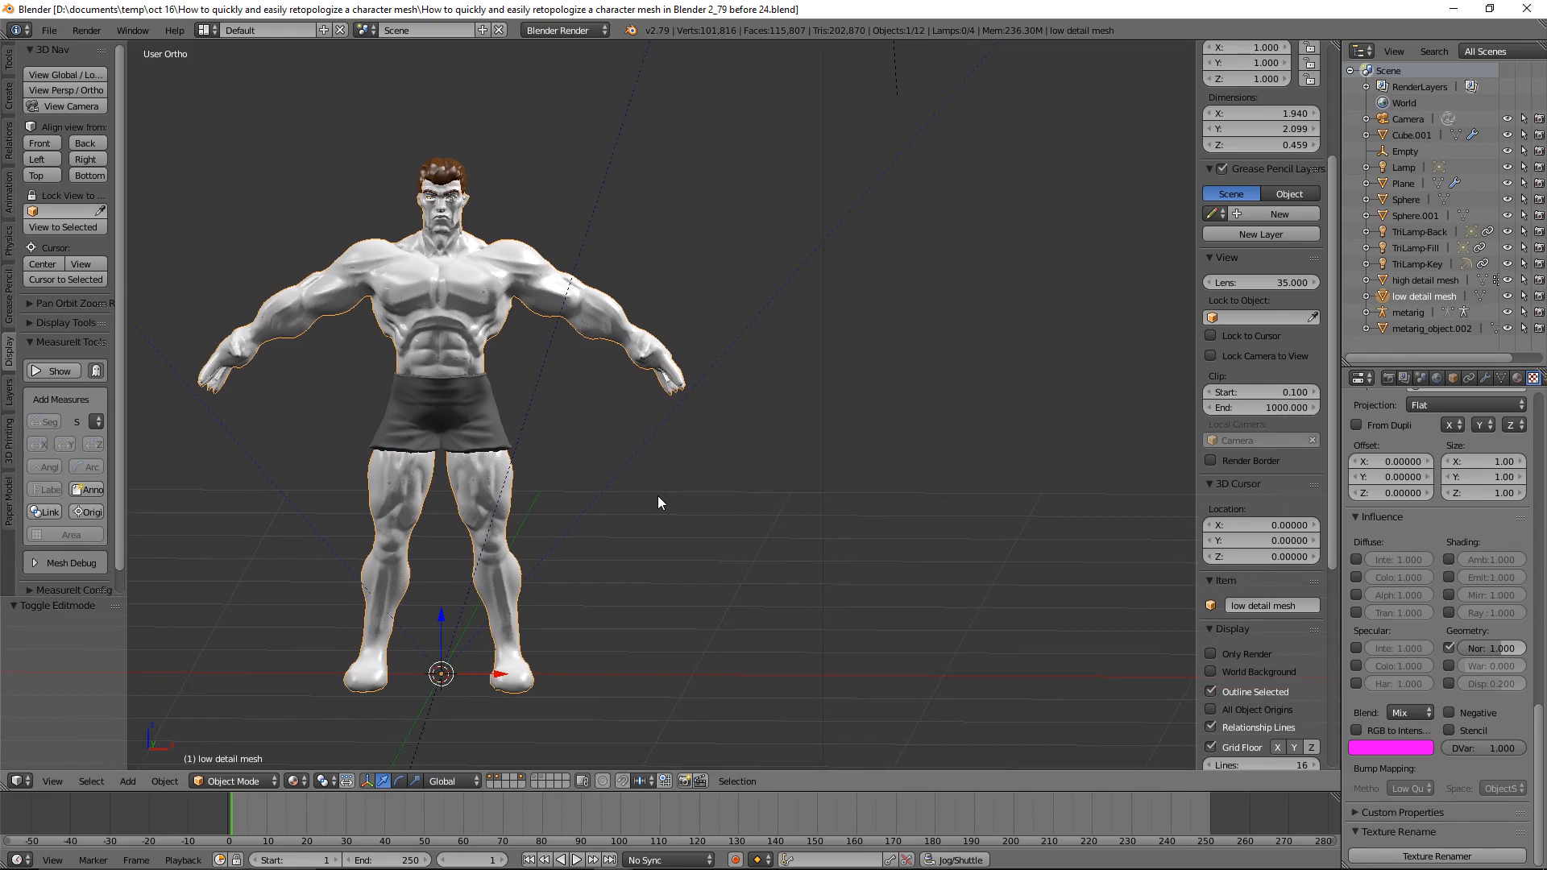
key(ctrl+alt+s)
Show the high detail mesh's layer too, move that mesh about 1.97 units along X beside the low detail mesh, and save.
shift+click(548, 780)
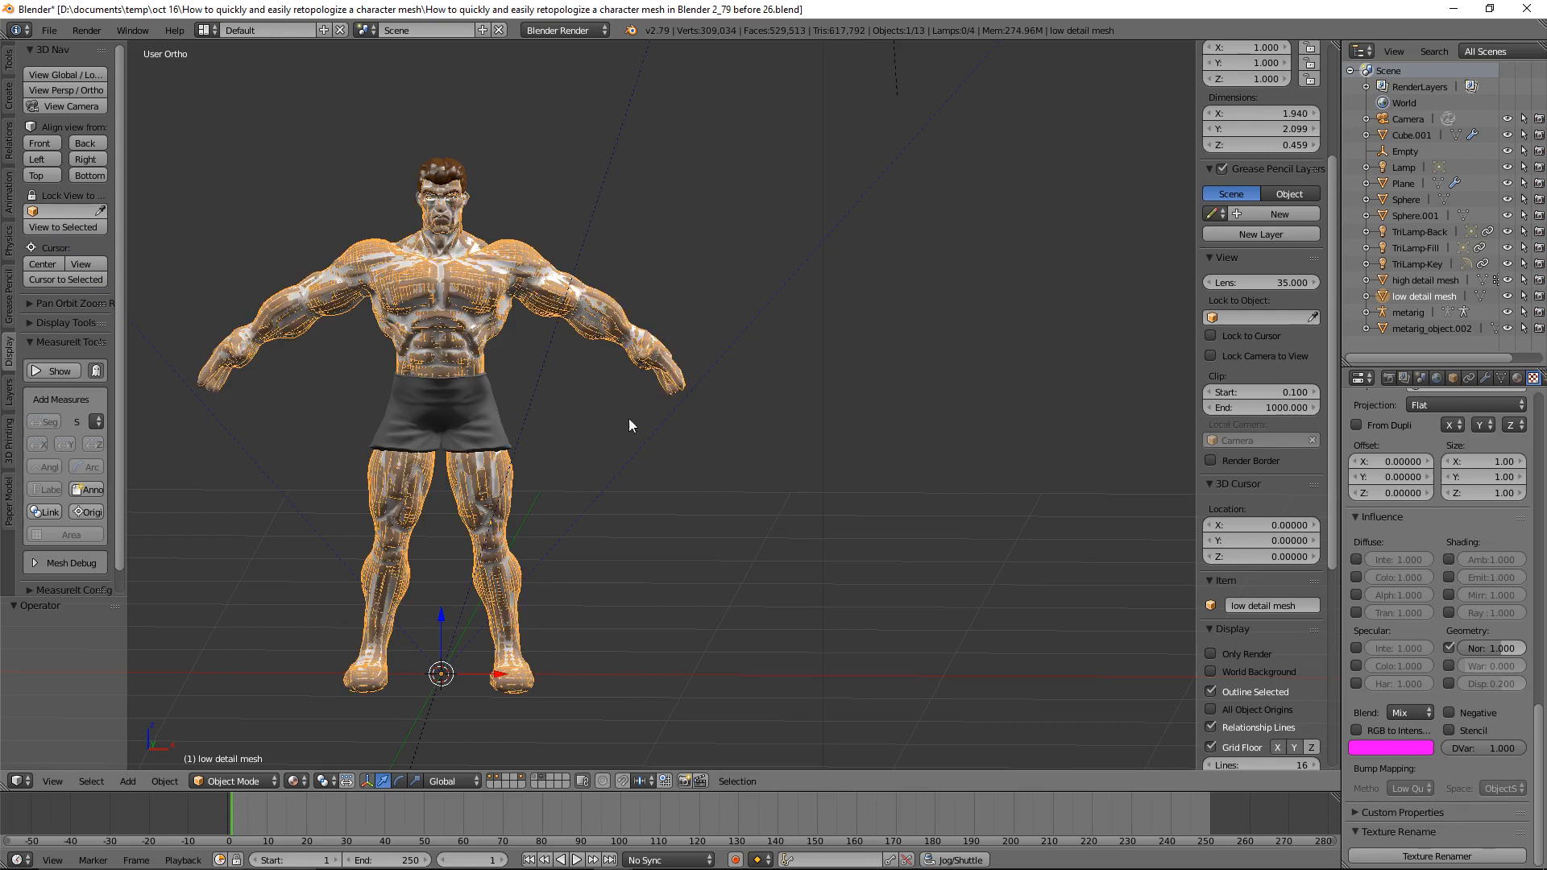
right_click(585, 314)
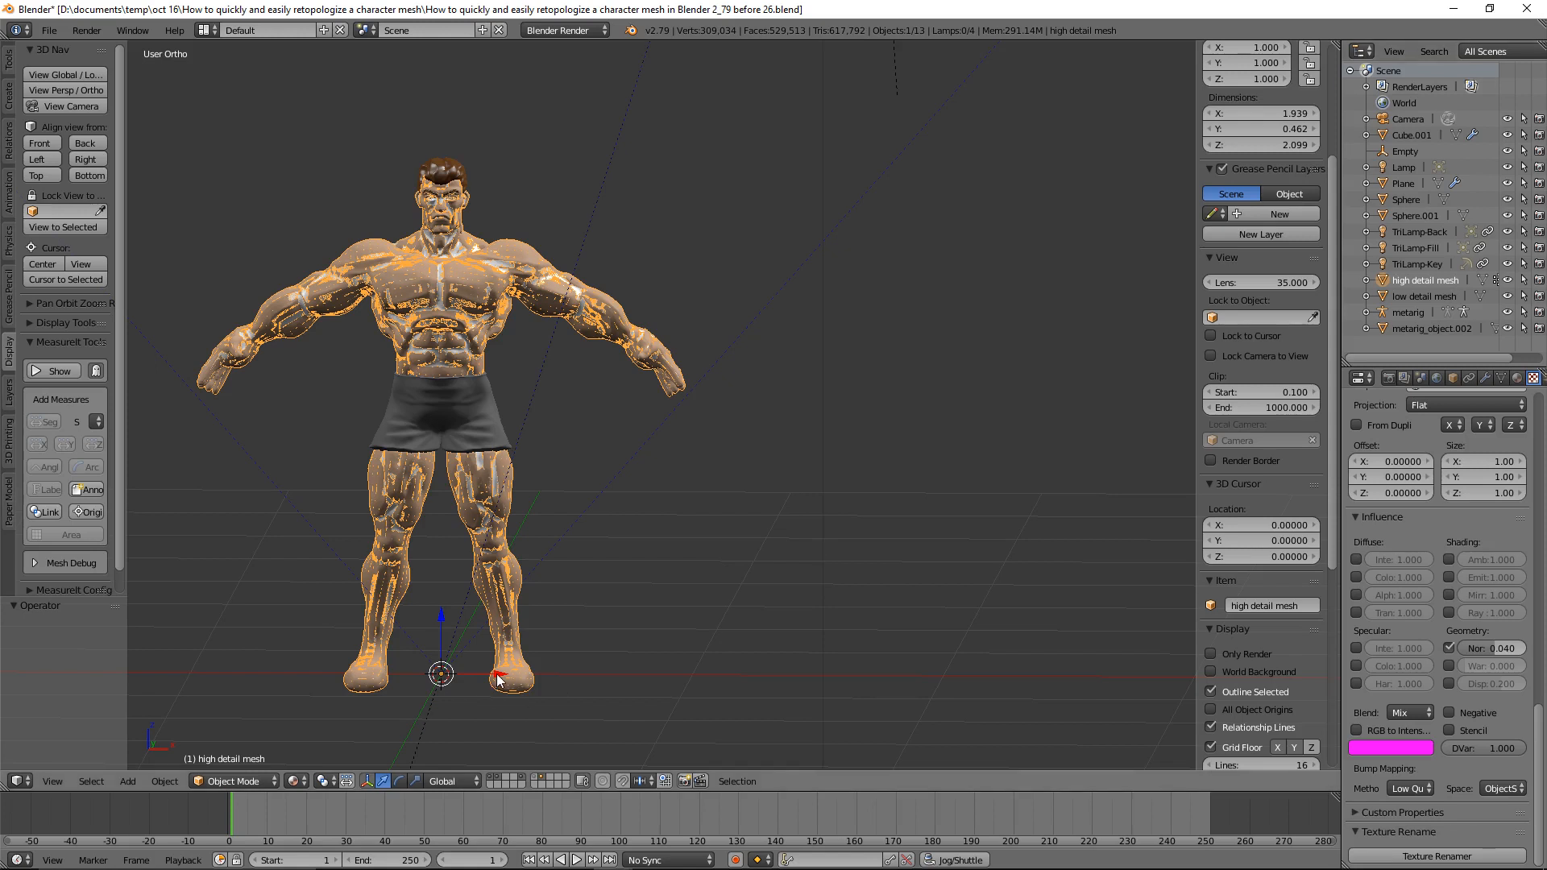
drag(497, 679, 992, 689)
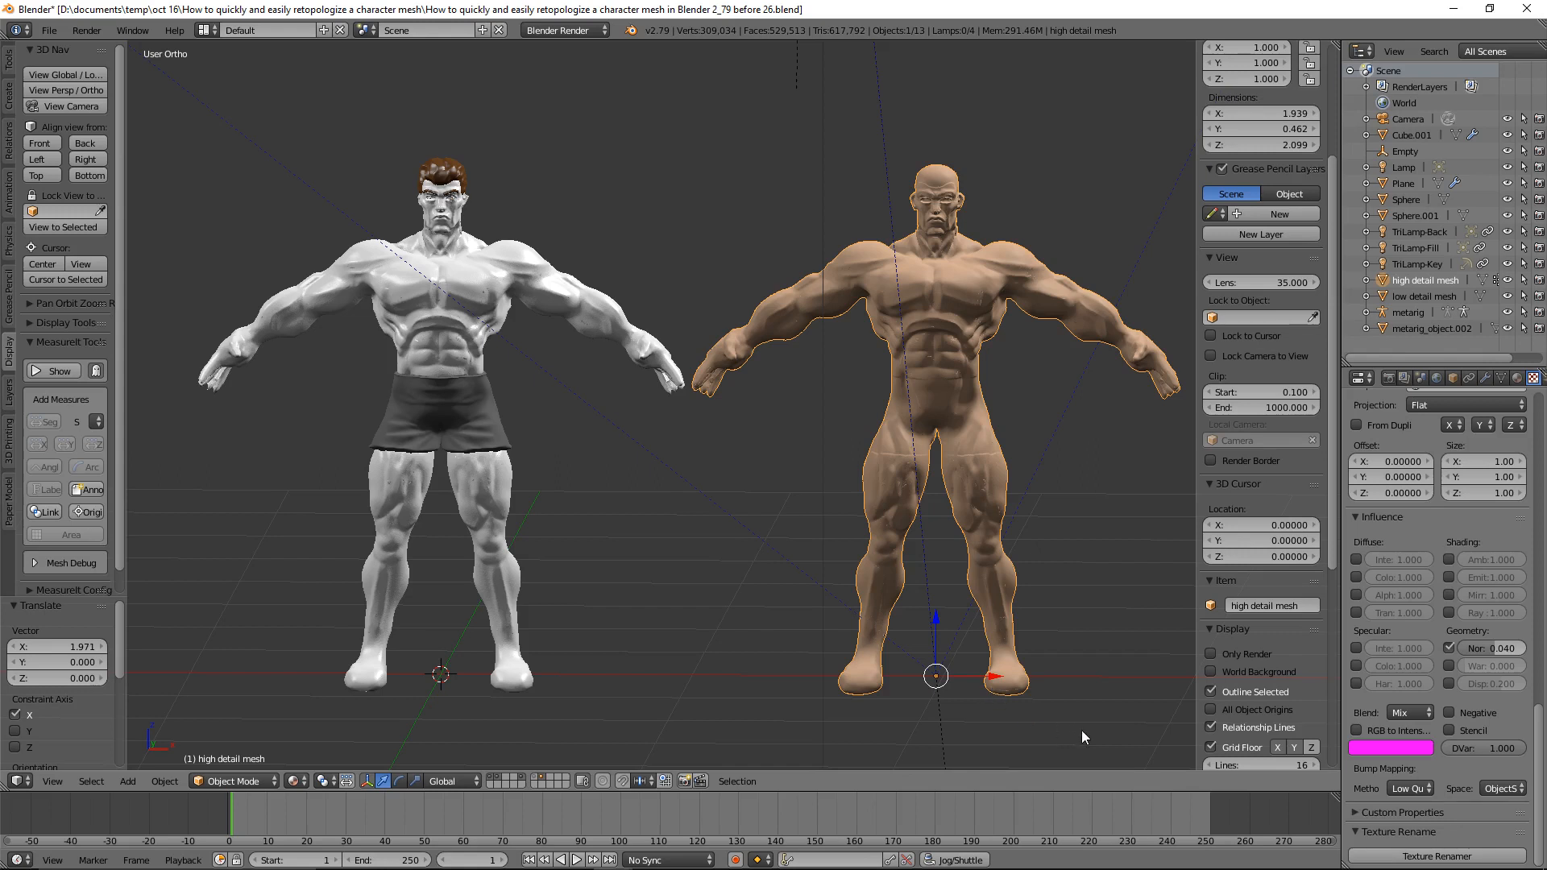
key(ctrl+alt+s)
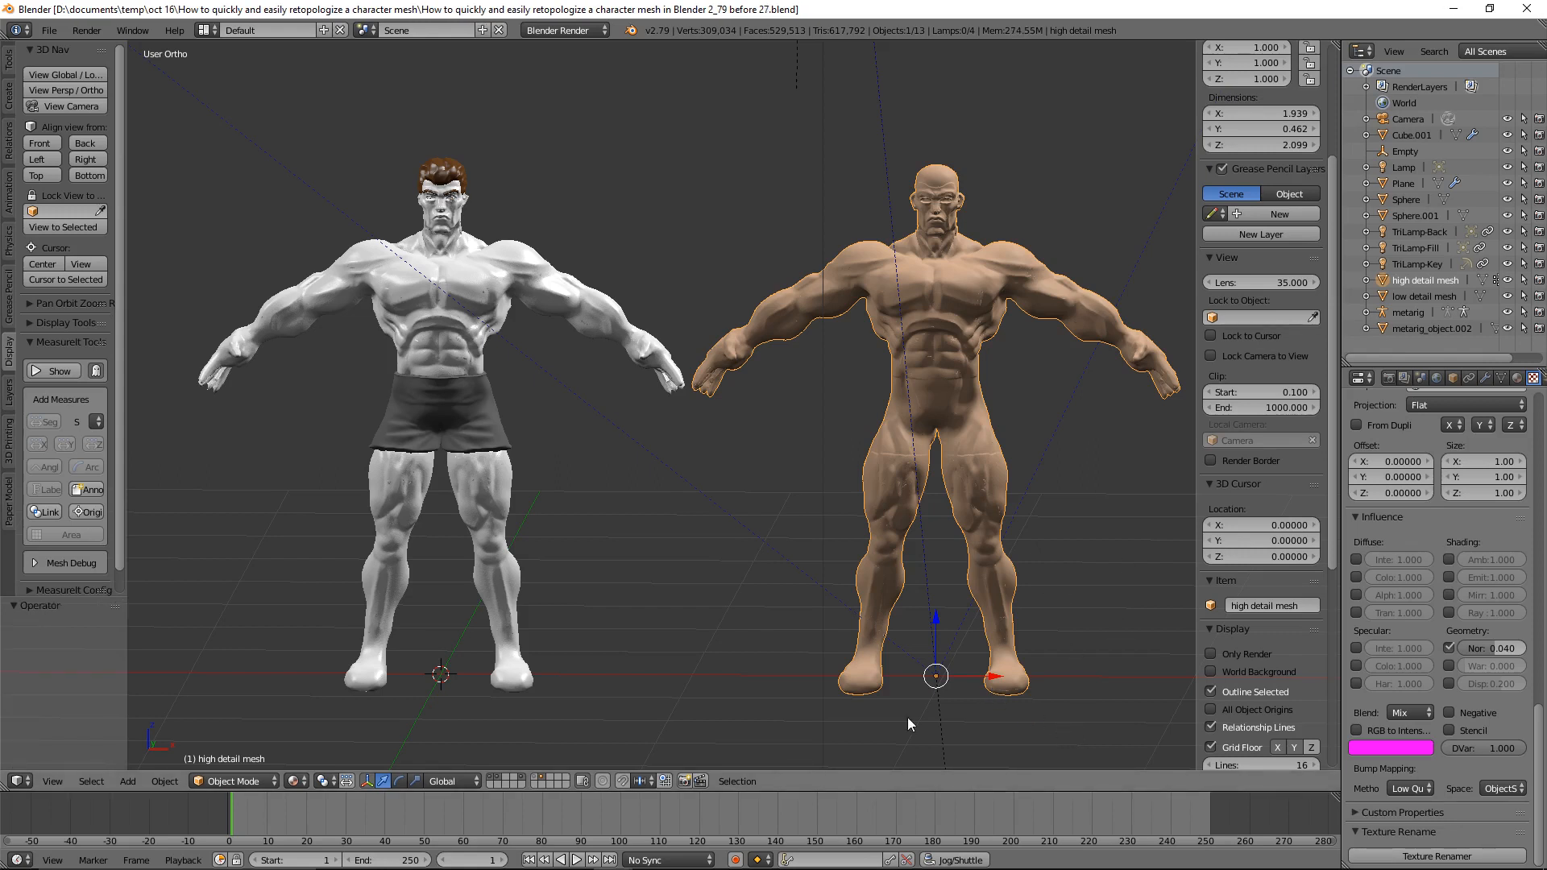
Inspect the high detail mesh's geometry density in Edit Mode, toggling the selection of everything, and return to Object Mode.
click(263, 781)
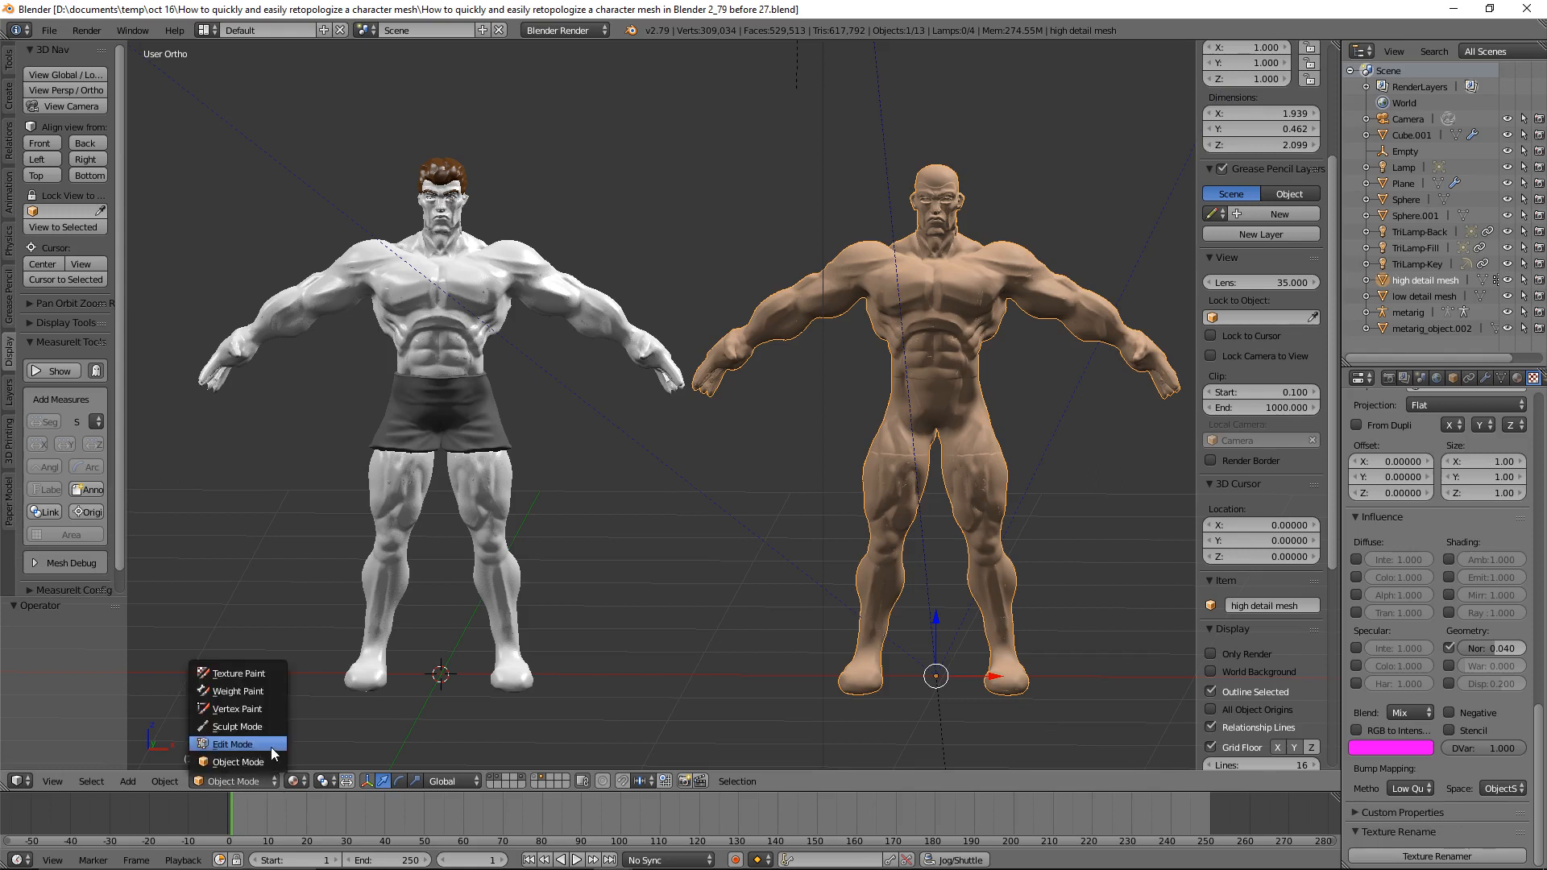
click(271, 745)
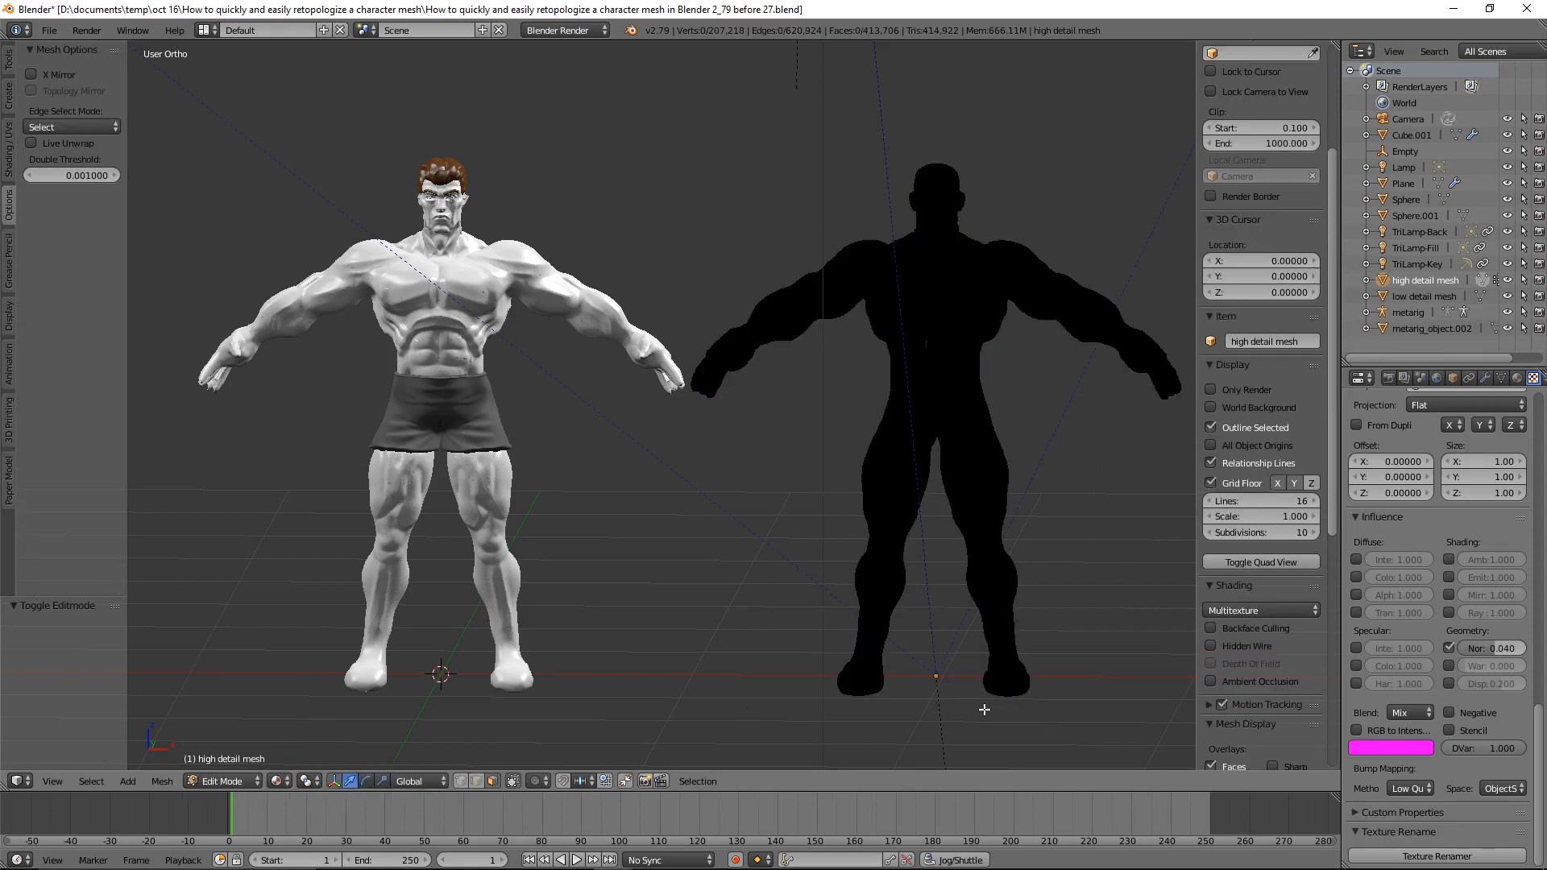
key(a)
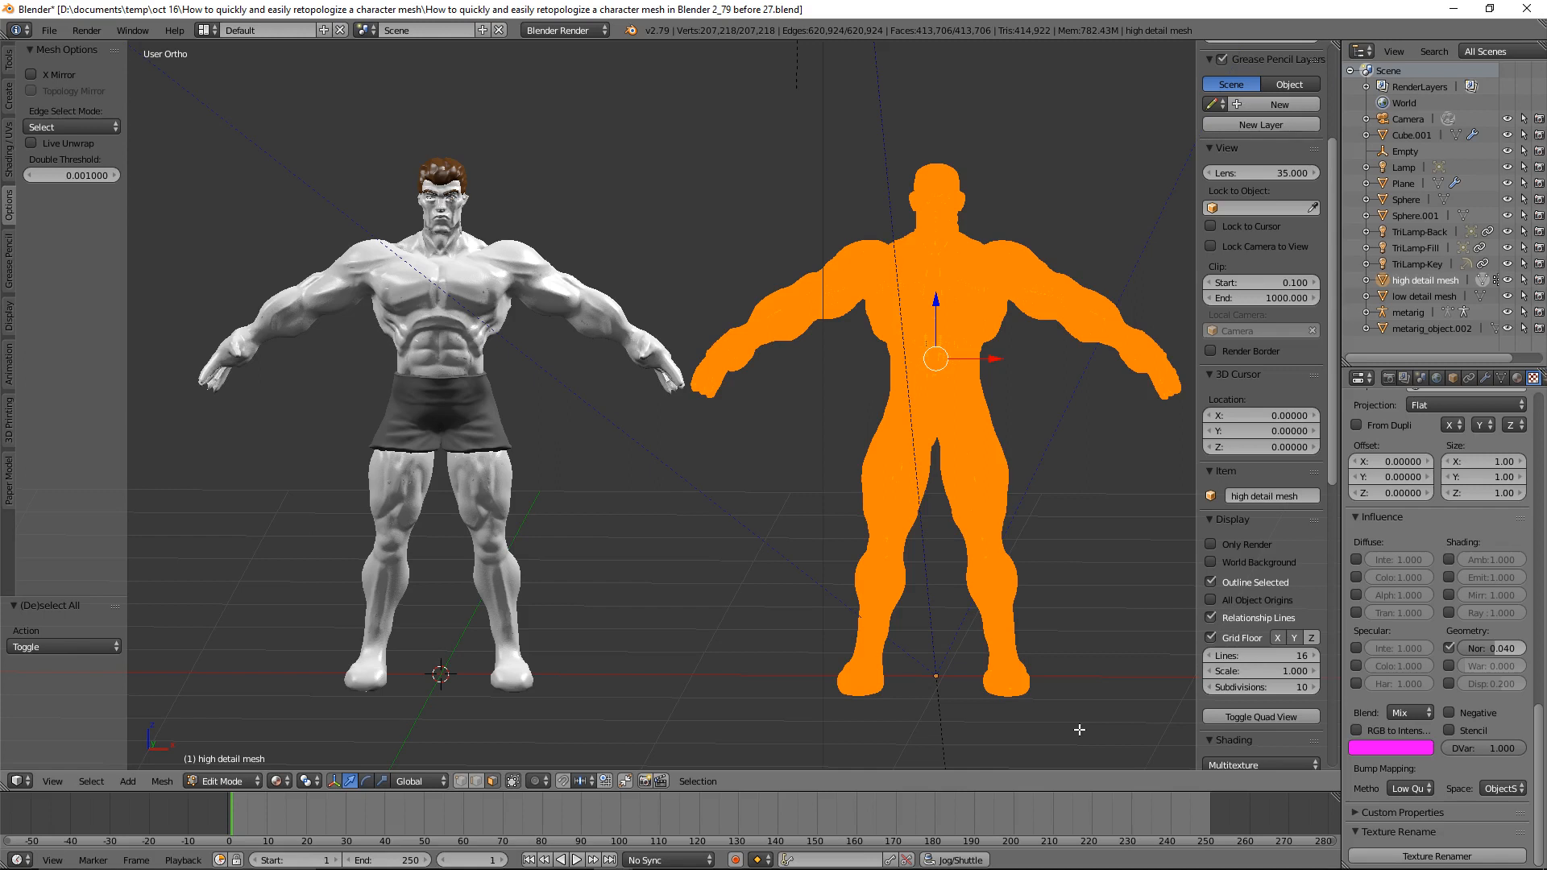
key(a)
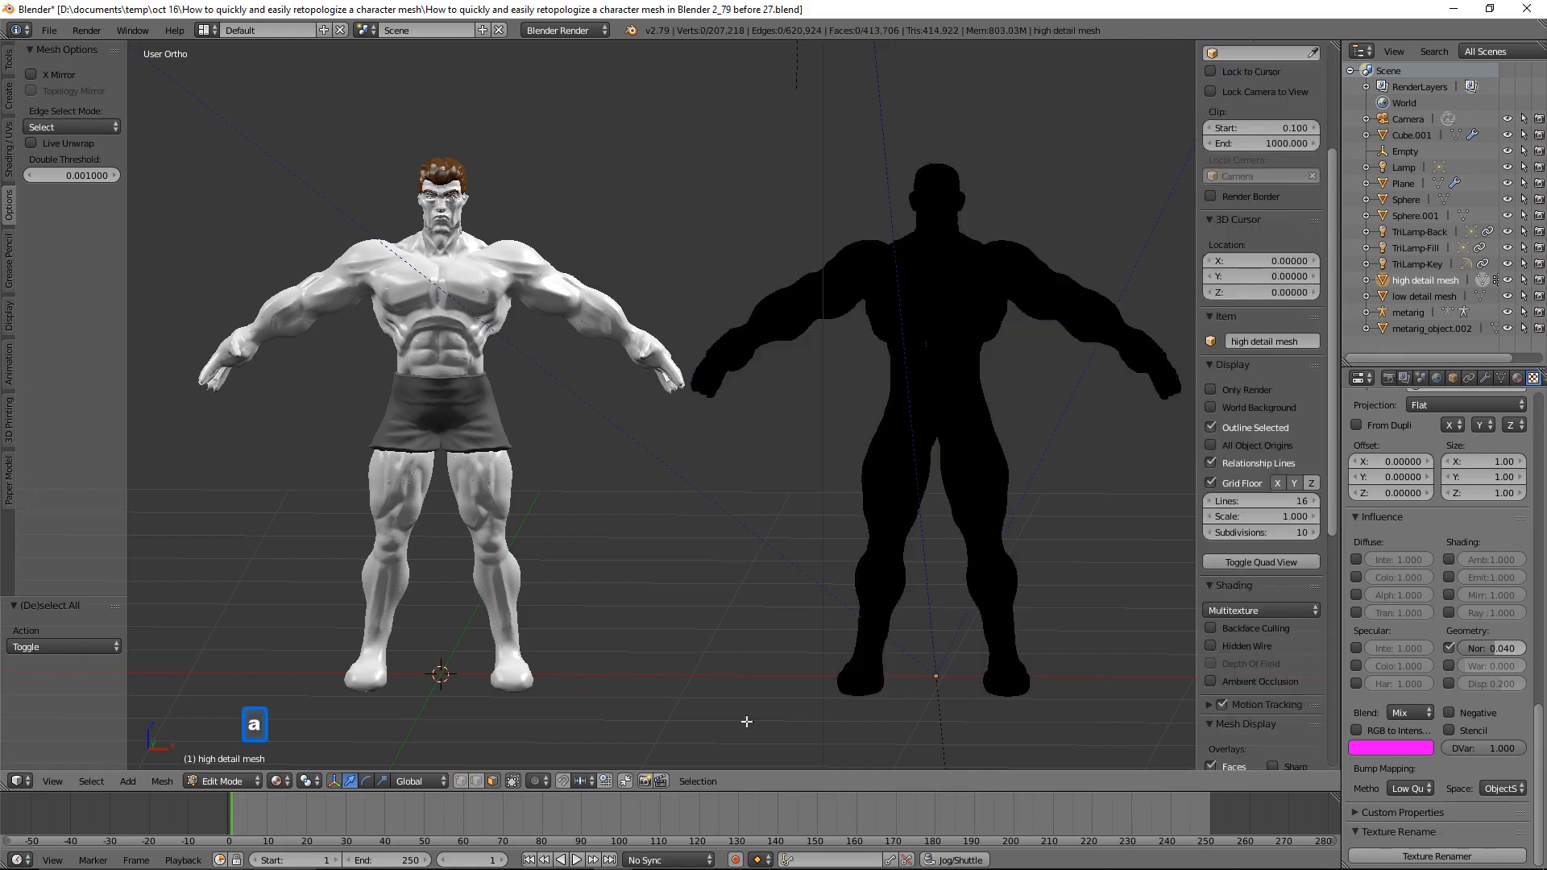
click(227, 780)
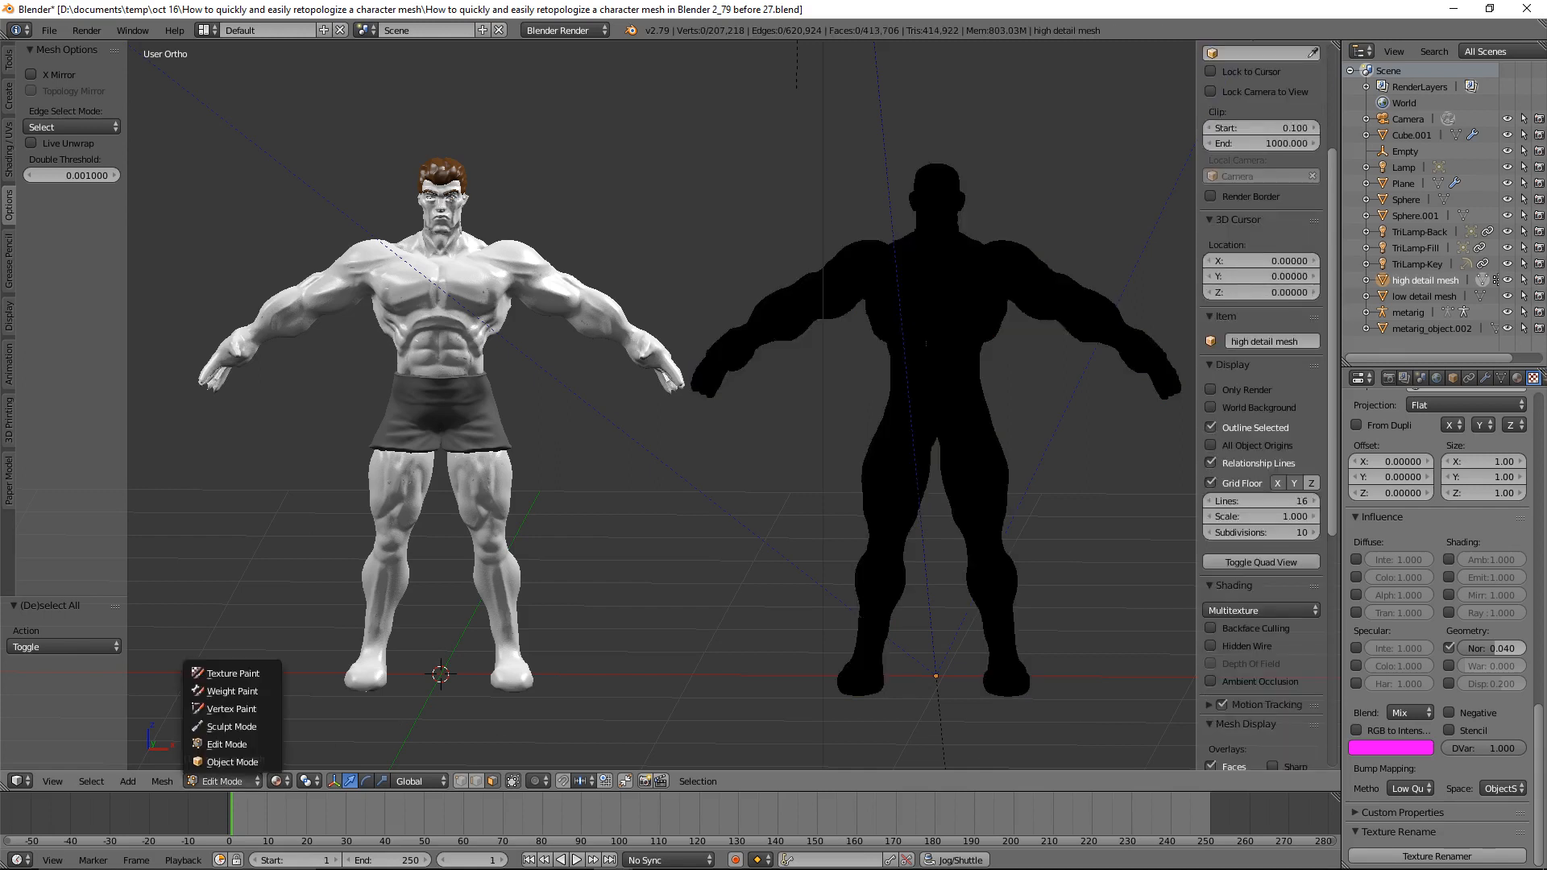
click(258, 764)
Select the low detail mesh, examine its geometry in Edit Mode for comparison, and return to Object Mode.
right_click(519, 590)
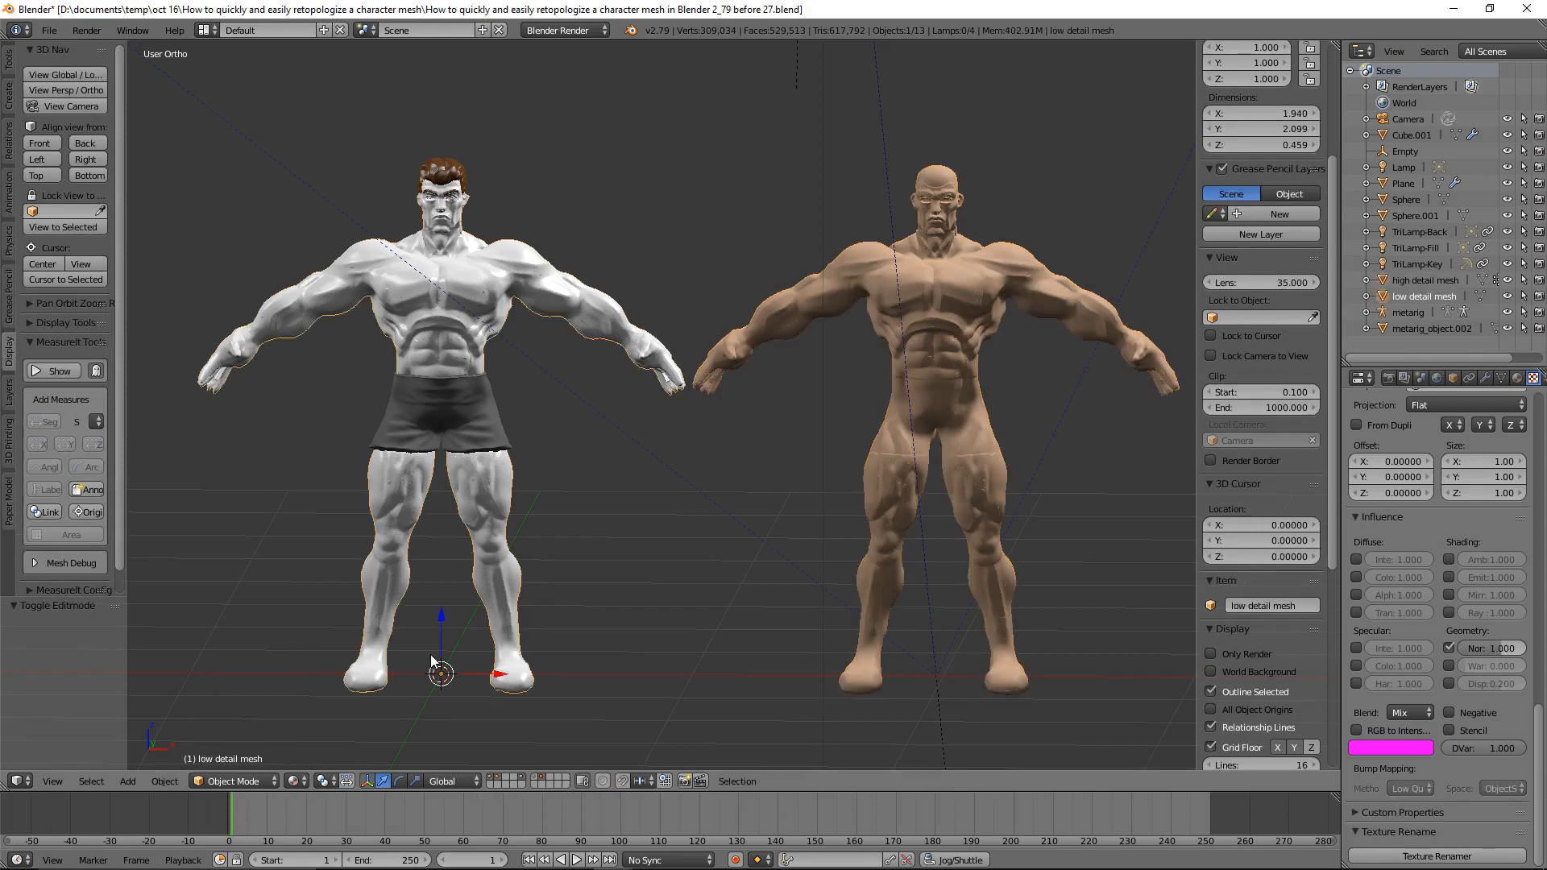
click(233, 780)
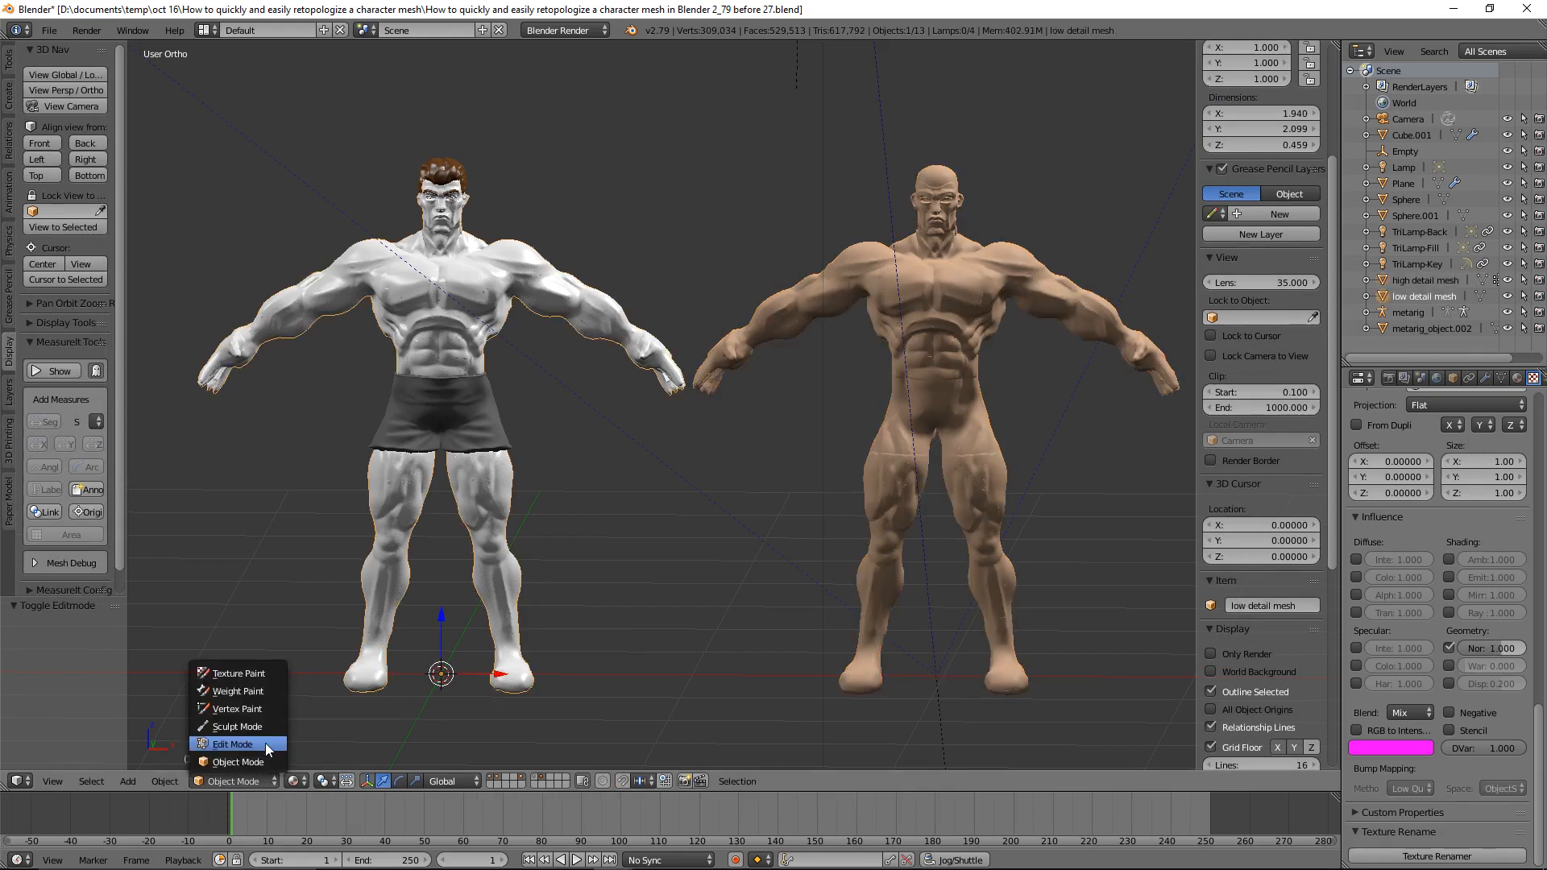
click(263, 744)
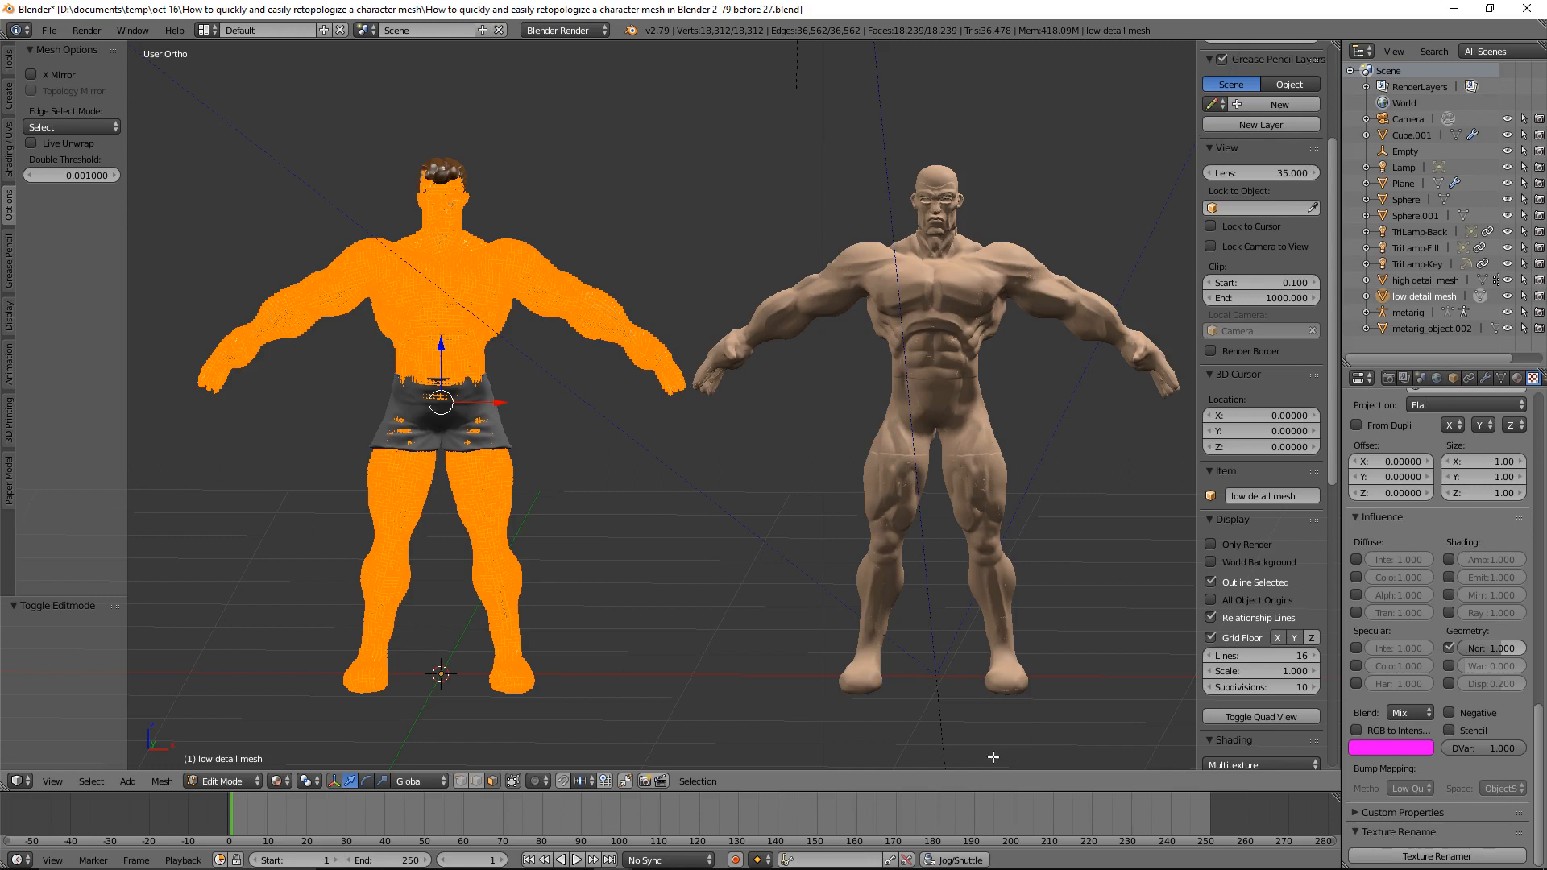
key(a)
click(247, 781)
click(244, 758)
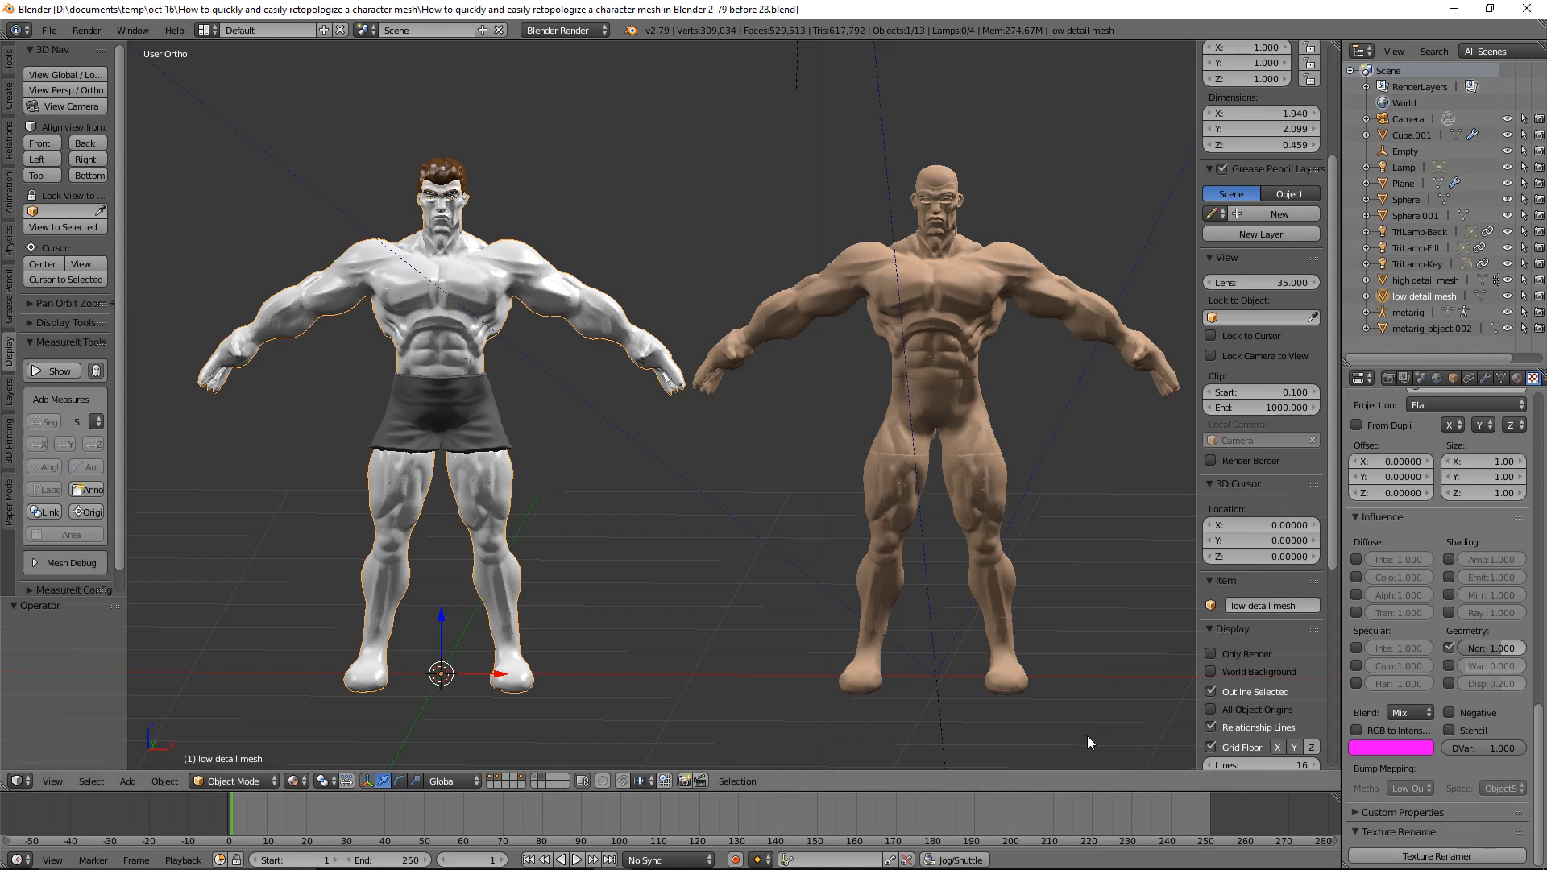
Deselect all objects and save the file as a new numbered version.
key(a)
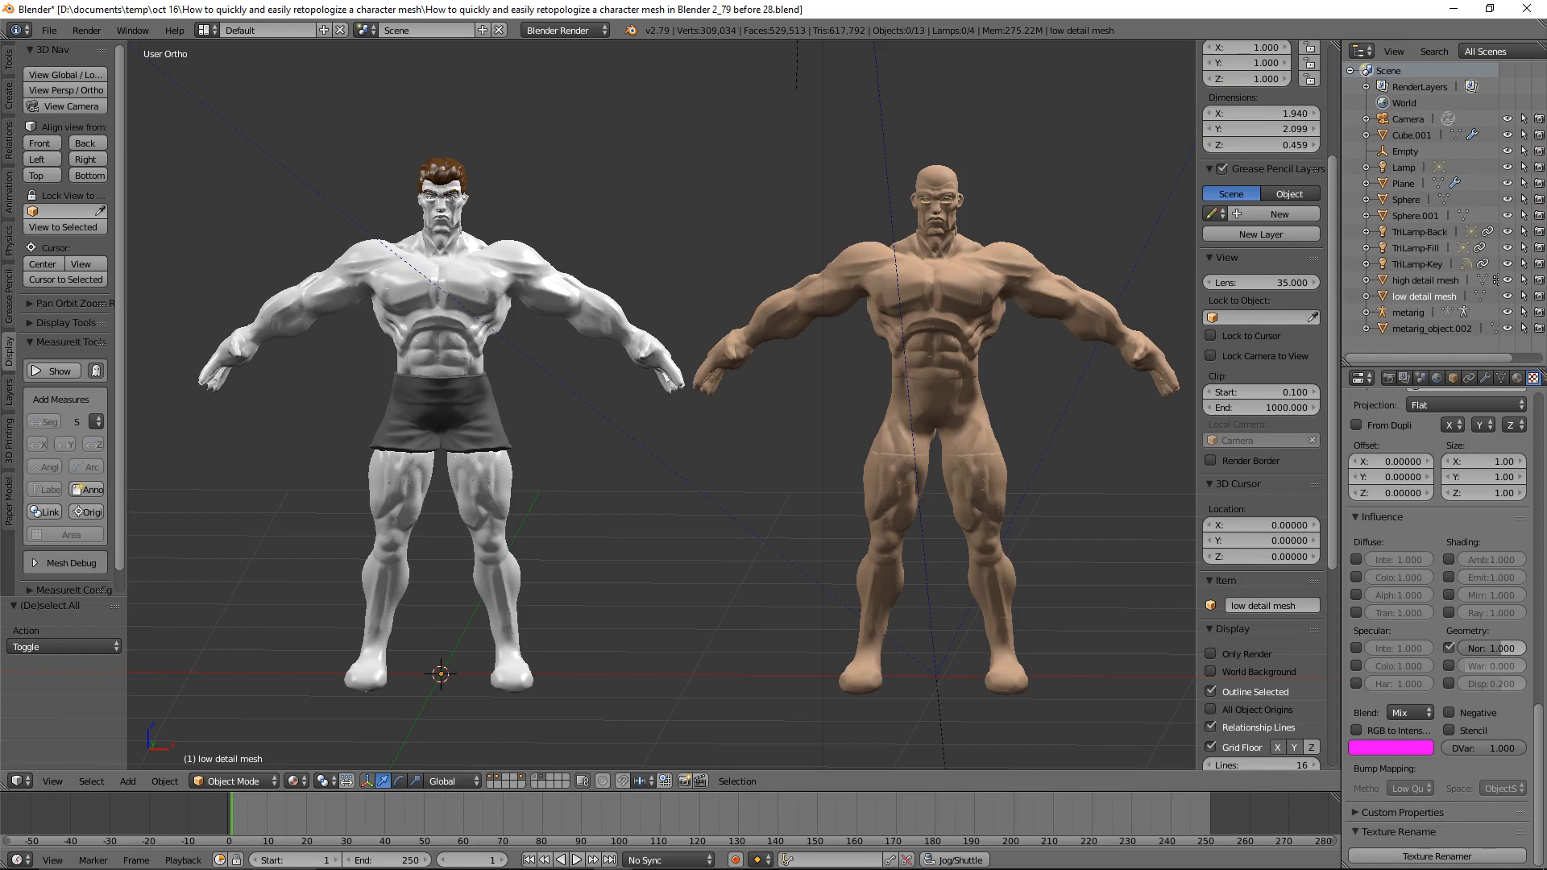
key(ctrl+alt+s)
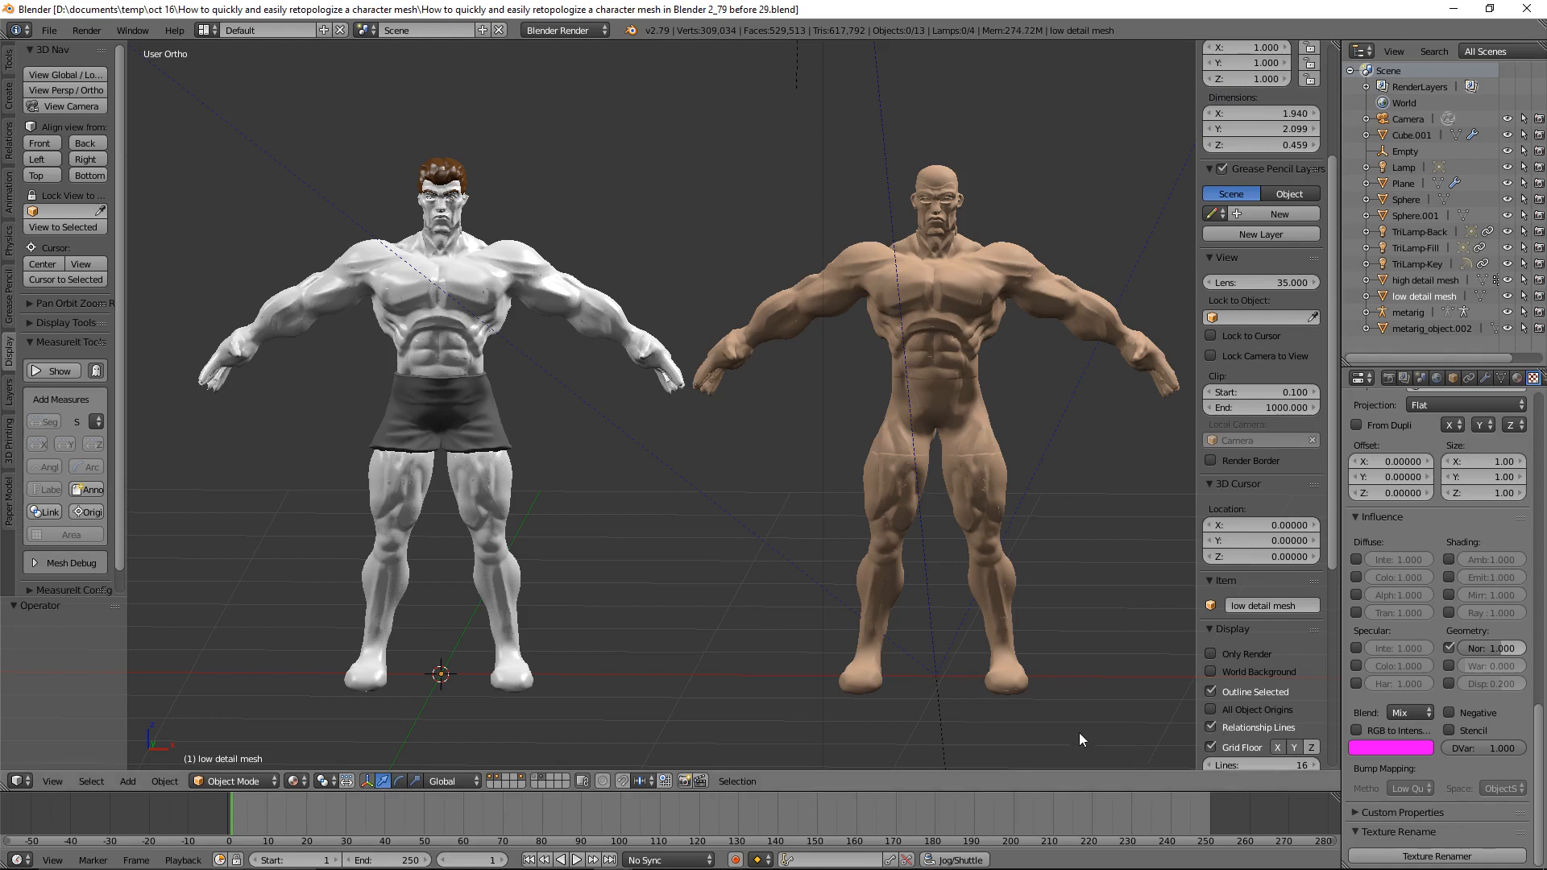